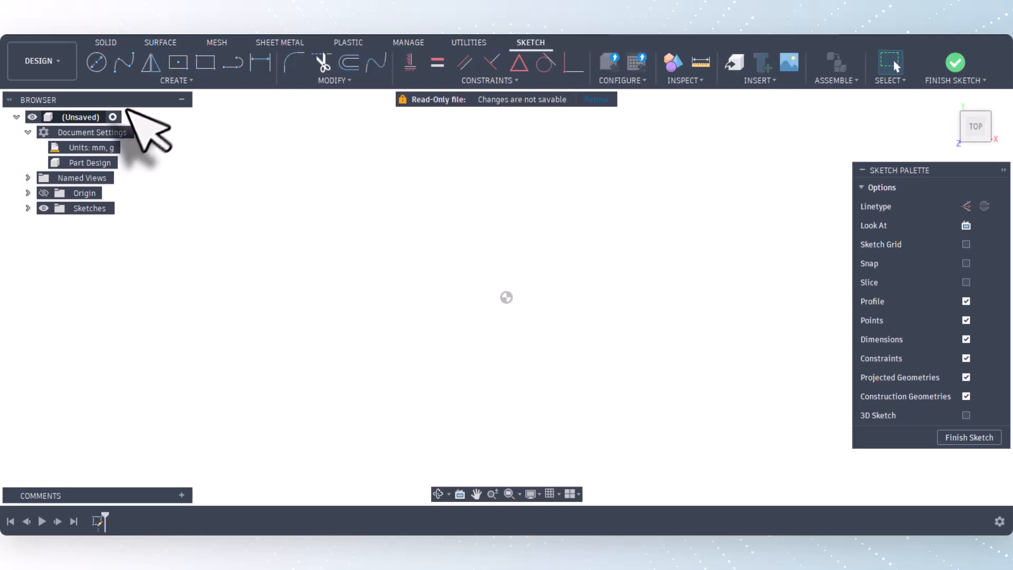
Step: Sketch a vertical overall slot about 61 mm long and 18 mm wide beside the origin
click(175, 82)
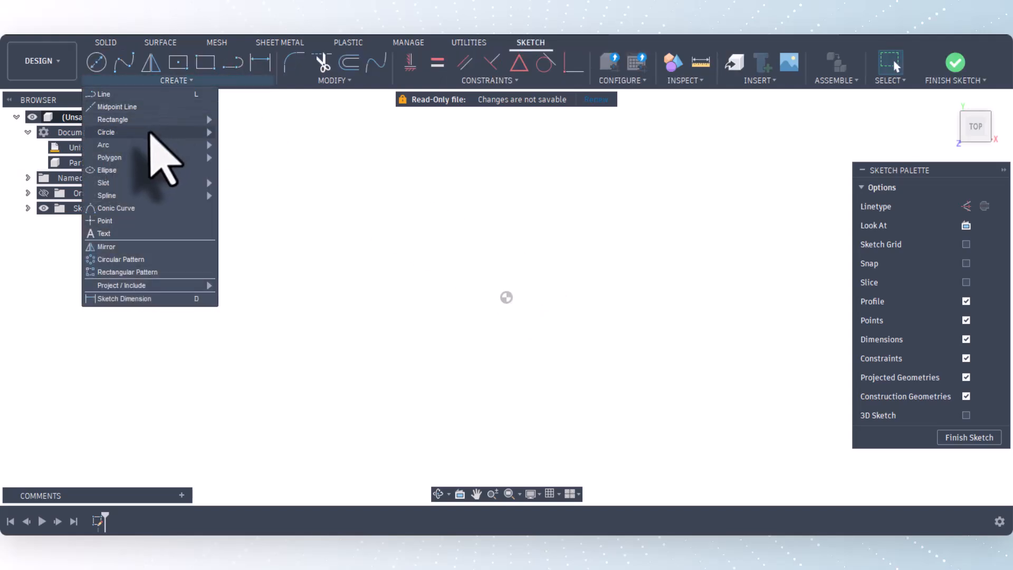
mouse_move(144, 131)
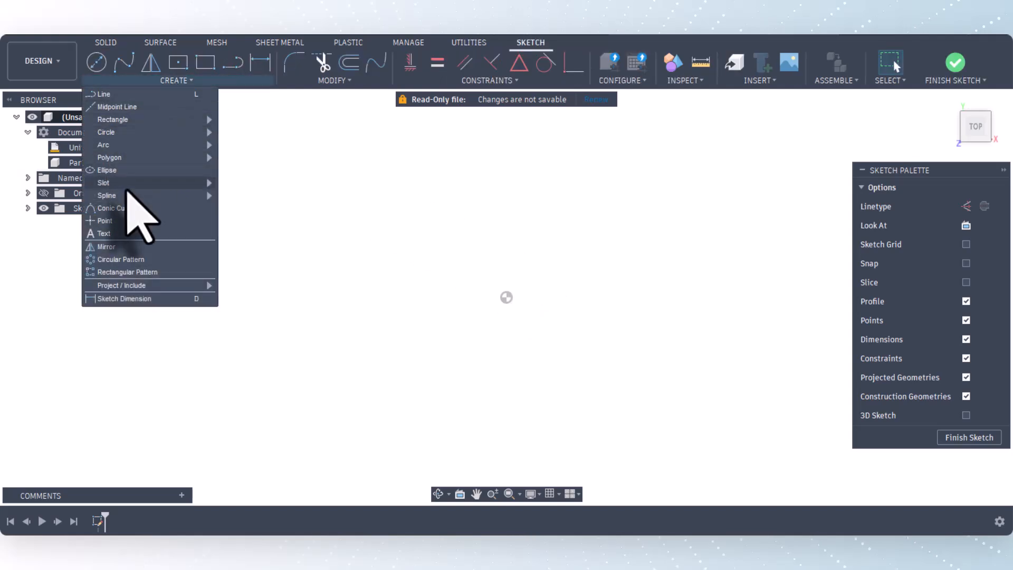
mouse_move(132, 183)
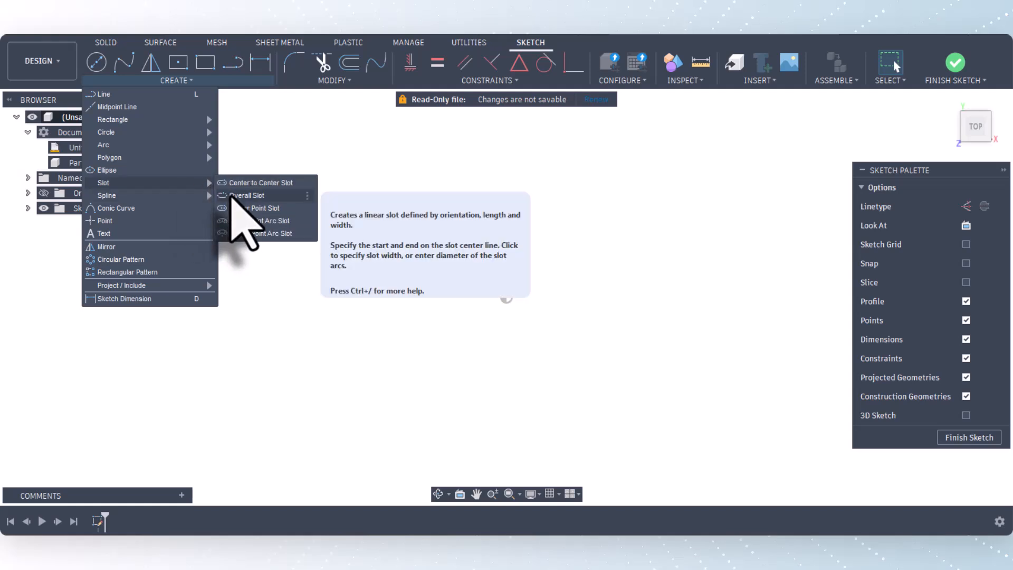
click(236, 196)
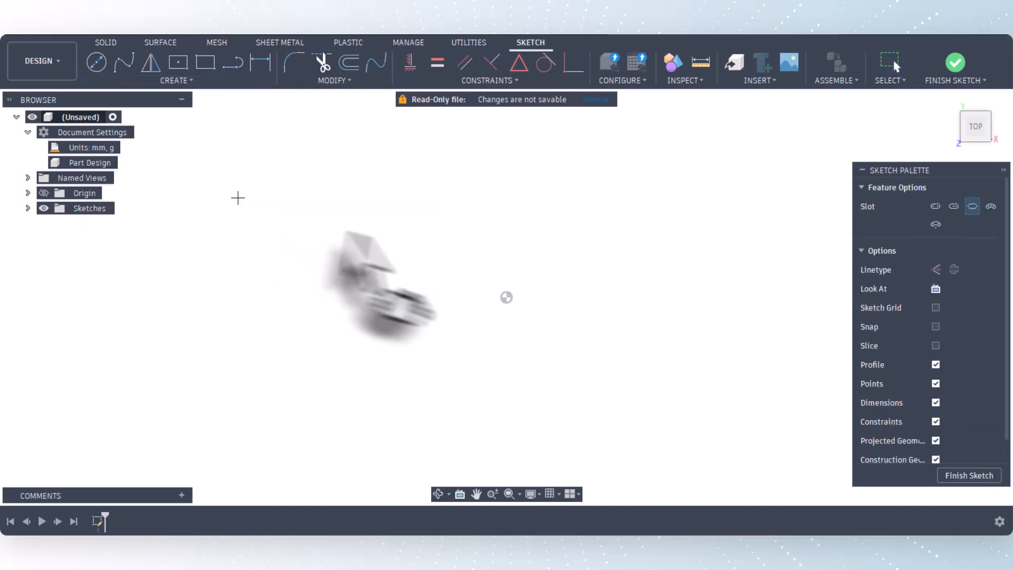
click(455, 243)
click(455, 386)
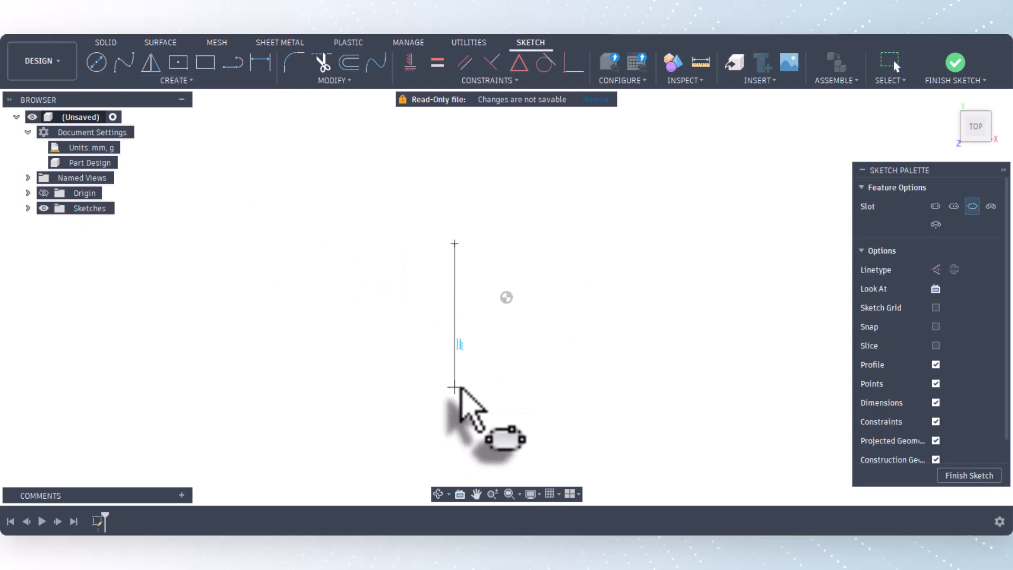
click(432, 343)
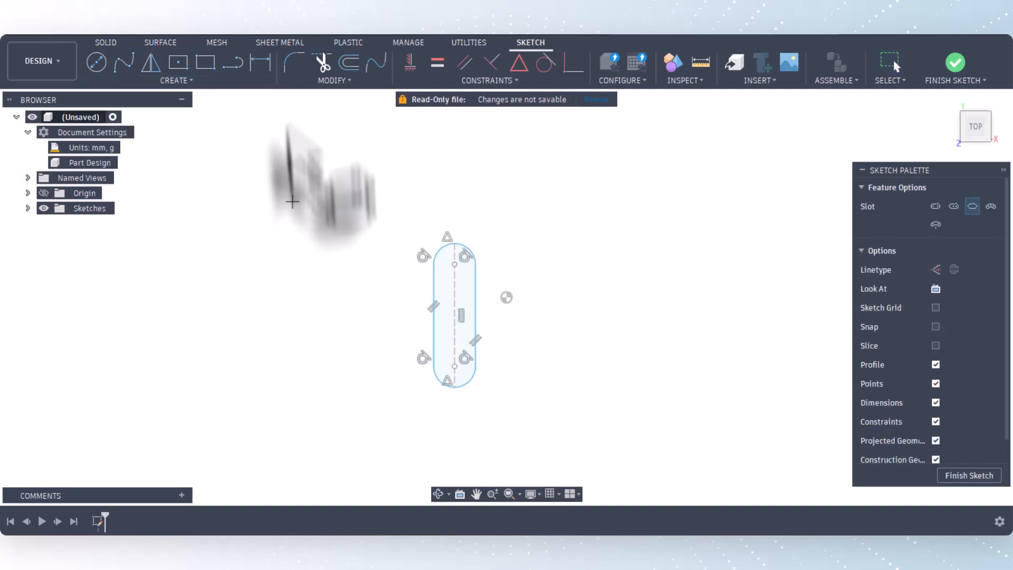
Step: Dimension the slot's overall length along its centre line and set it to 311 mm
click(260, 62)
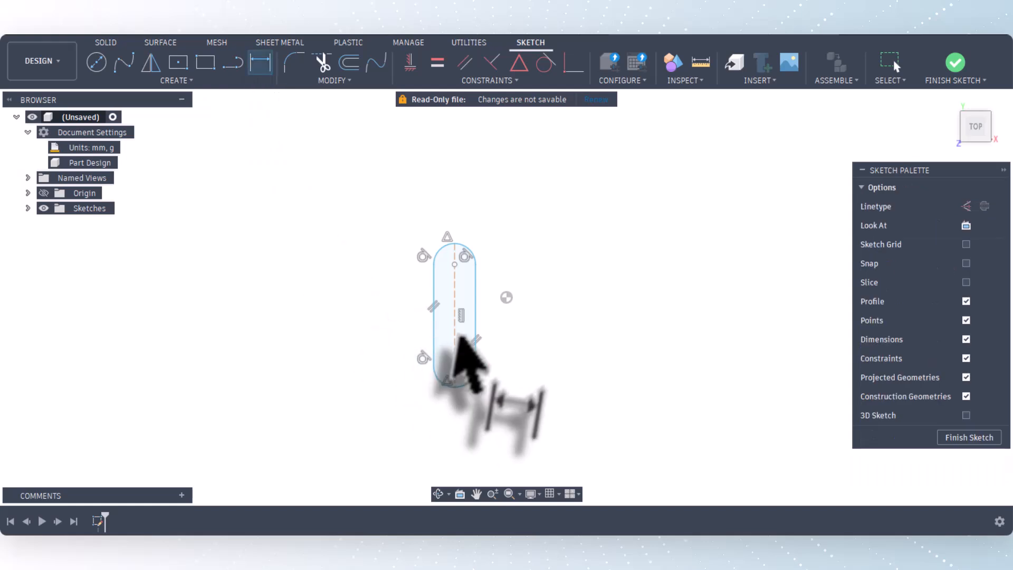
click(455, 338)
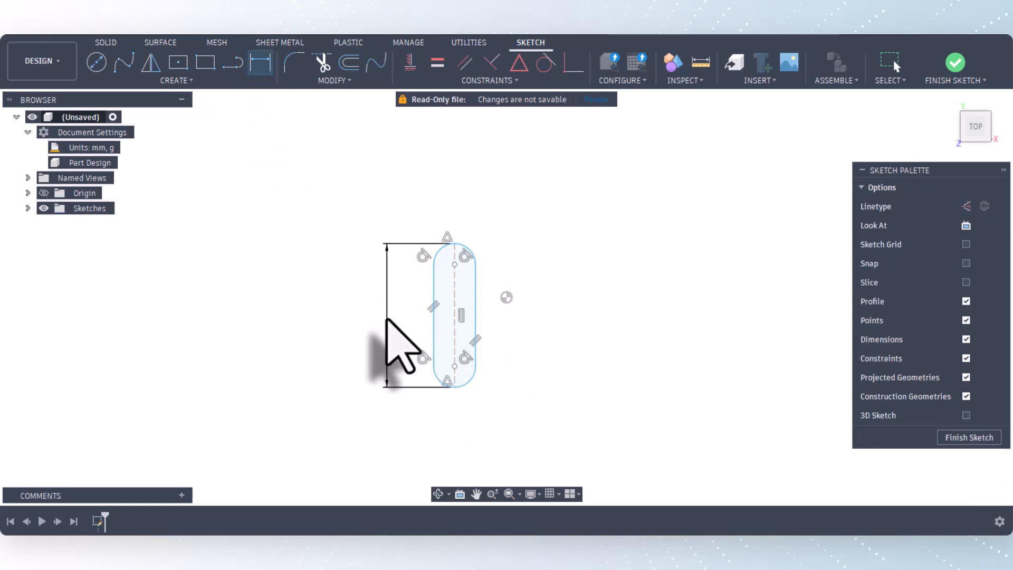
click(389, 340)
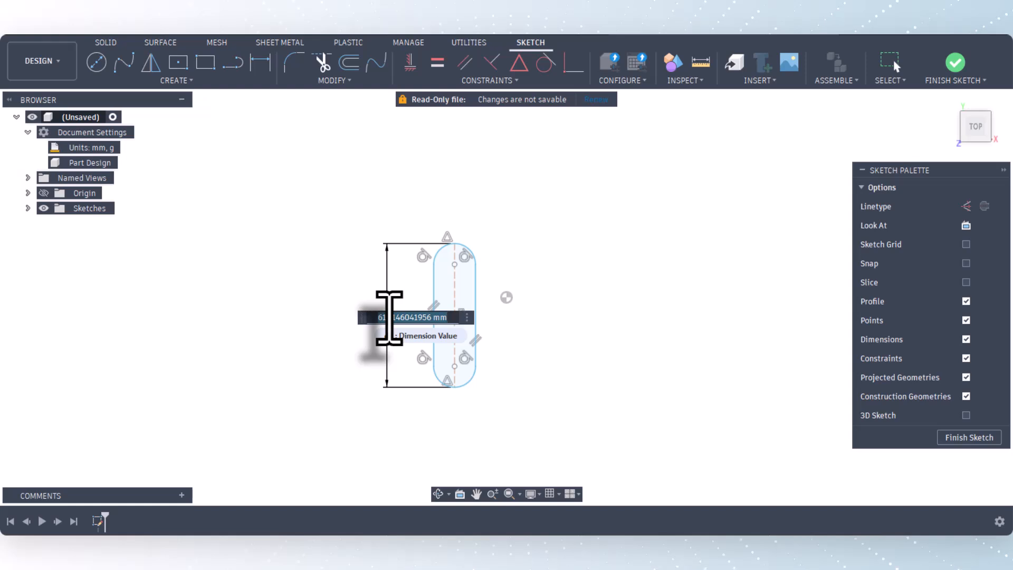
text(310)
key(Return)
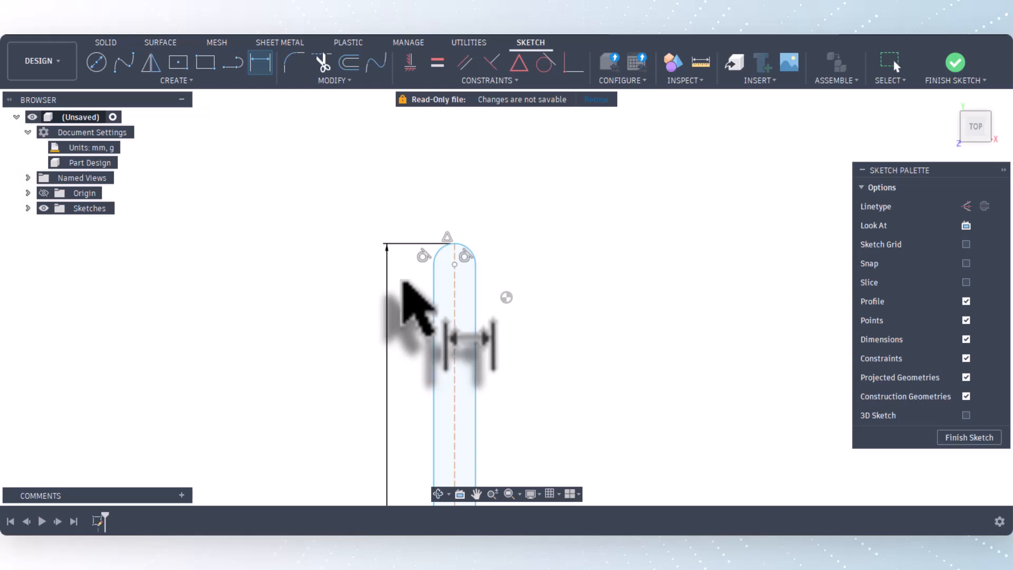
Step: Dimension the slot's width between its two straight sides and set it to 75 mm
scroll(425, 183, down, 4)
scroll(407, 417, down, 2)
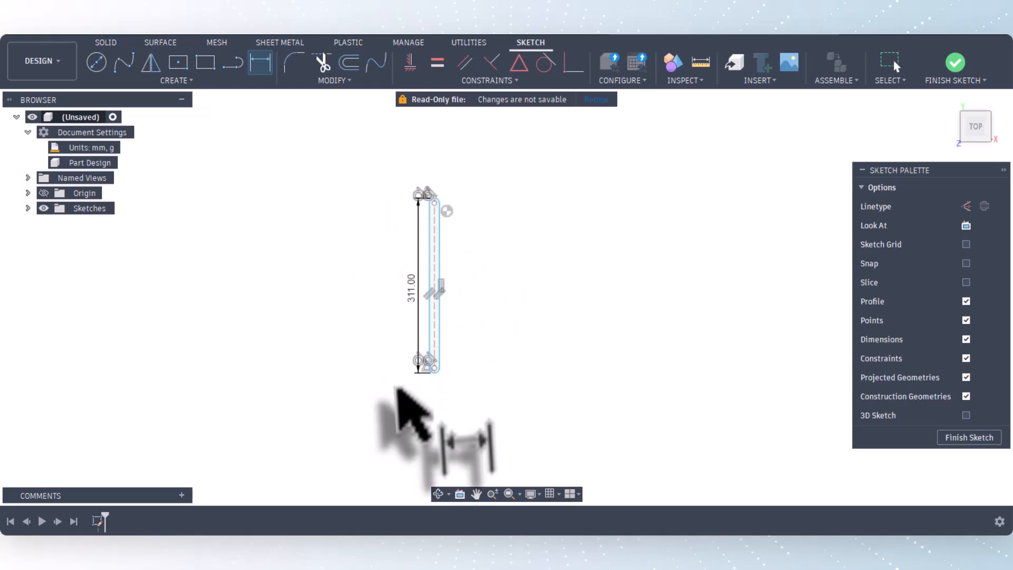
scroll(464, 362, up, 4)
click(462, 329)
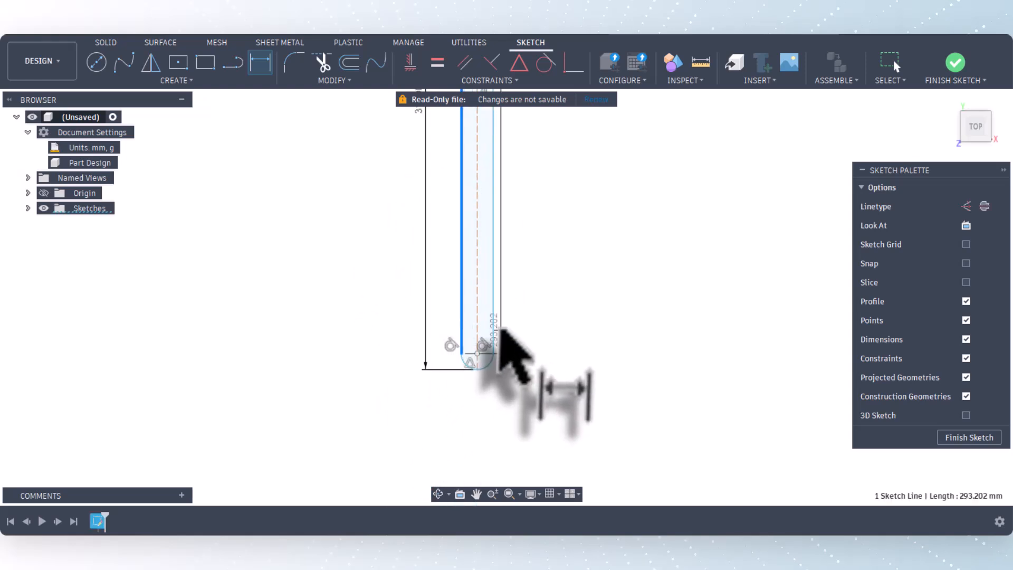
click(492, 338)
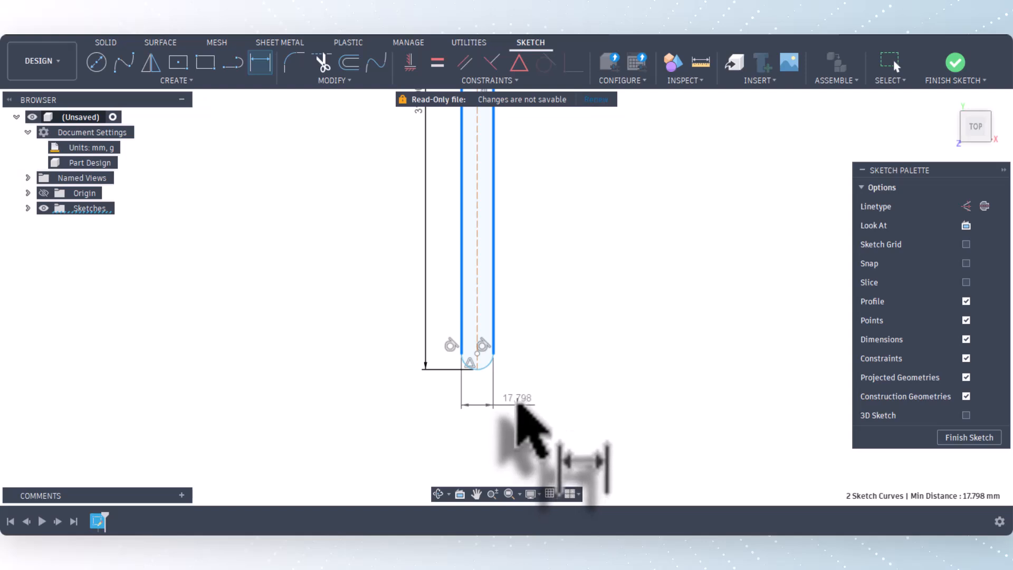
click(514, 406)
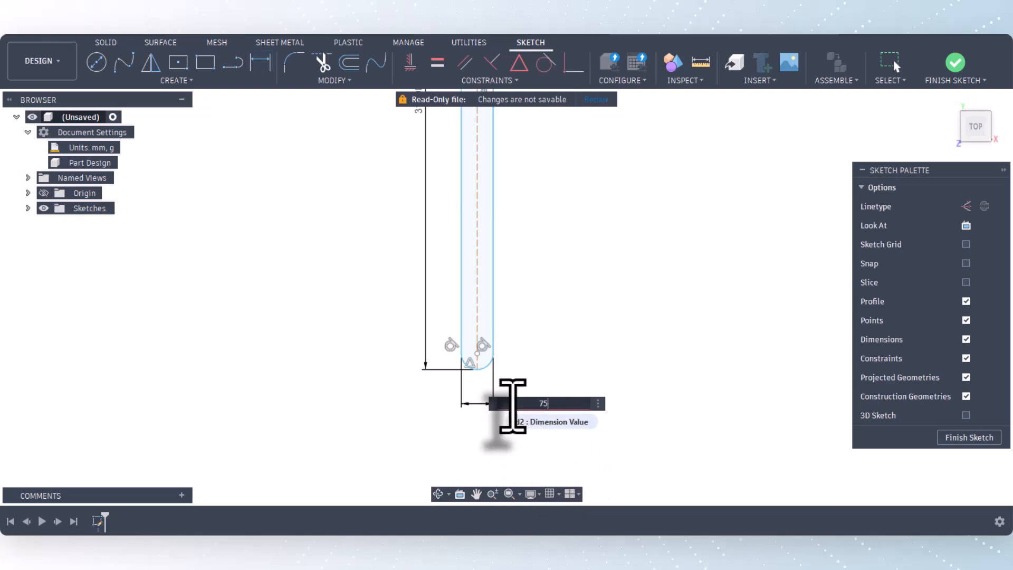
key(Return)
scroll(293, 467, down, 4)
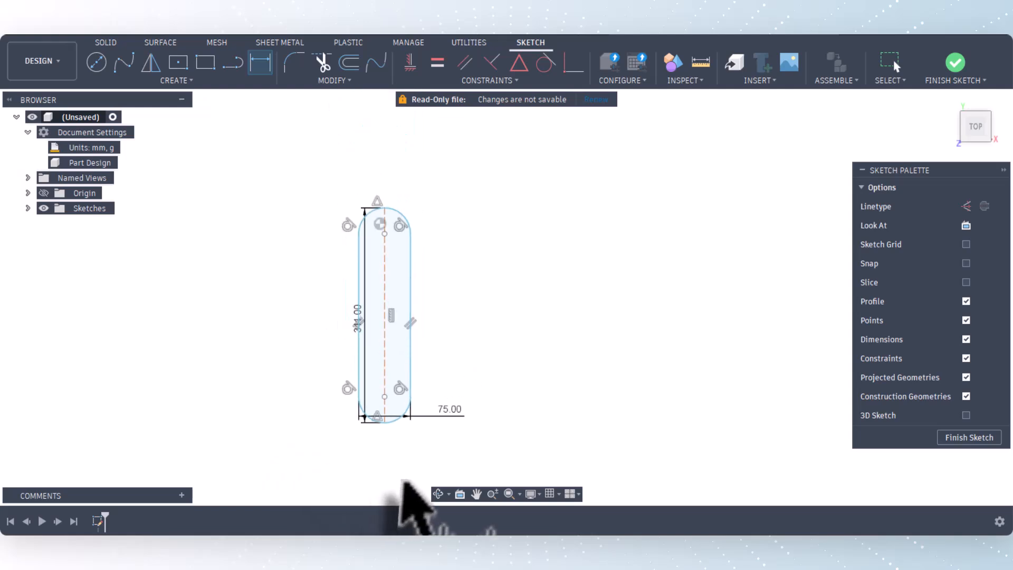
scroll(356, 437, up, 1)
key(Escape)
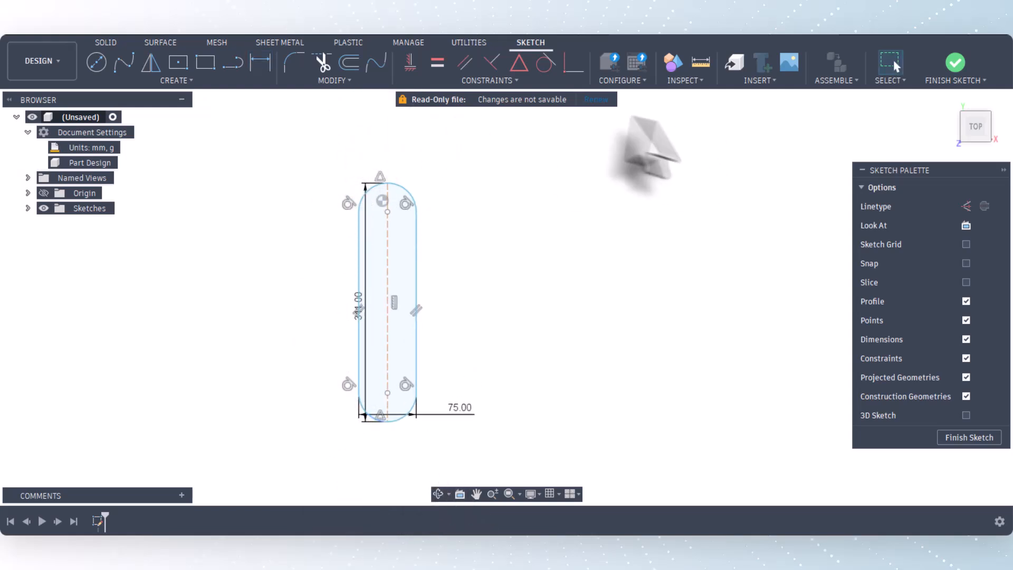
Step: Apply a Midpoint constraint between the slot's centre line and the sketch origin
click(518, 63)
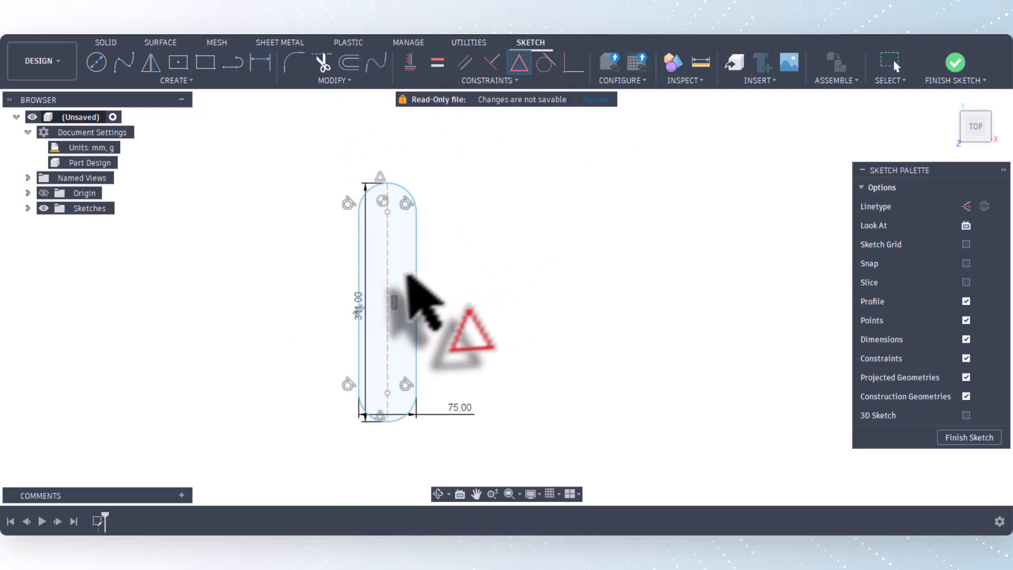
click(387, 263)
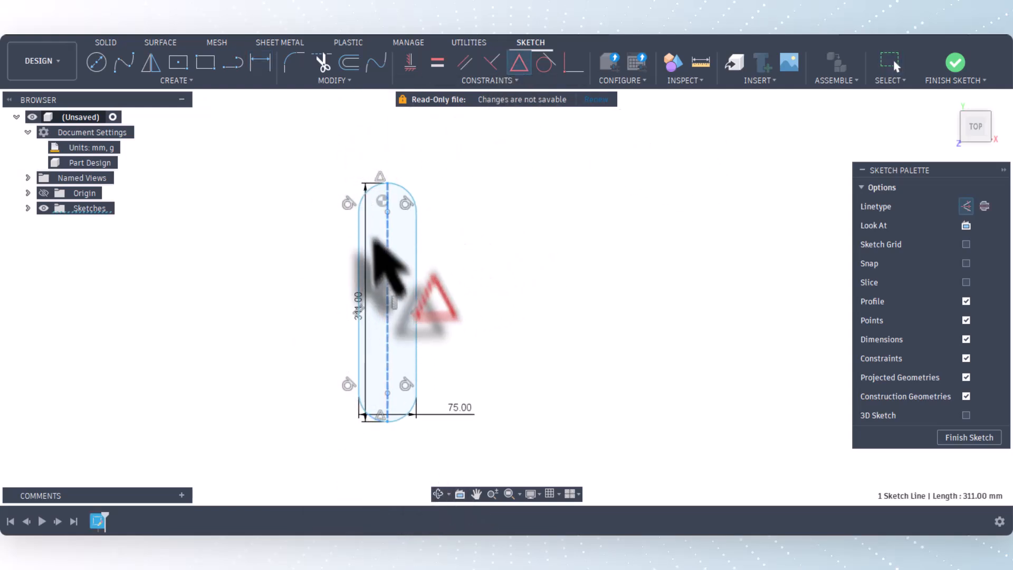
click(381, 200)
scroll(432, 381, down, 2)
key(Escape)
scroll(354, 253, up, 2)
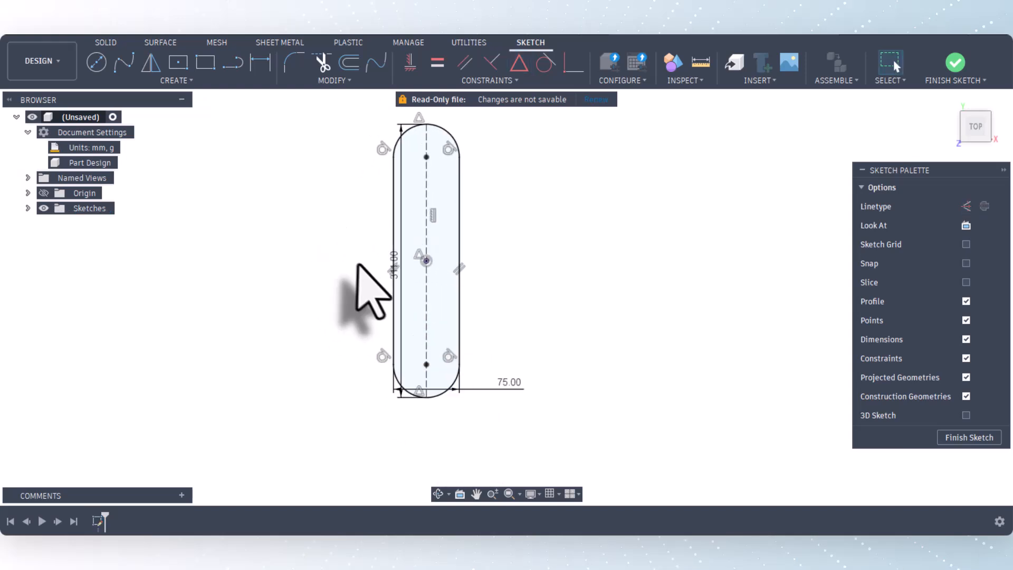
Step: Move the 311 mm and 75 mm dimensions clear of the slot outline
click(395, 265)
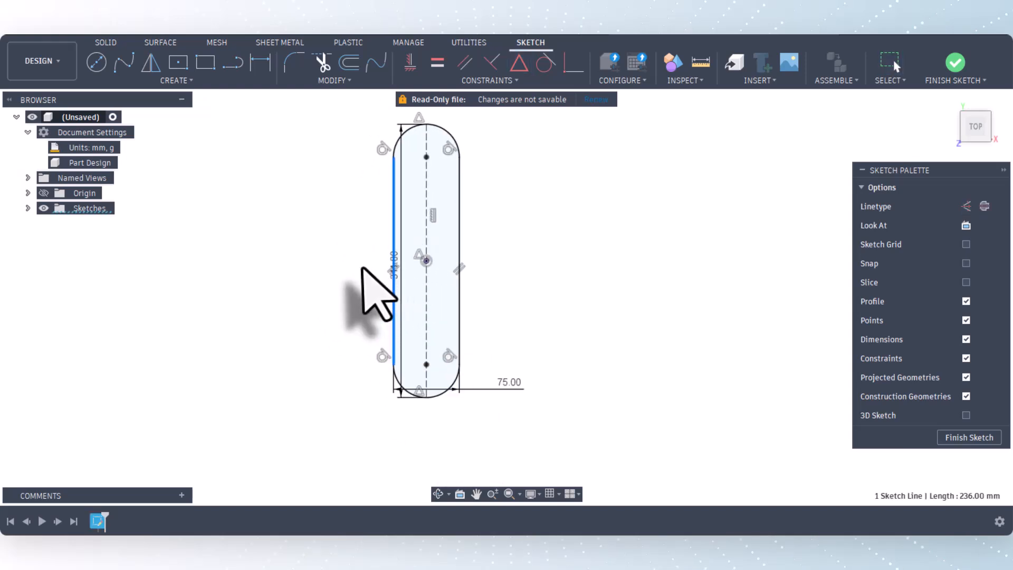
scroll(380, 294, up, 5)
drag(447, 268, 294, 272)
scroll(396, 237, down, 5)
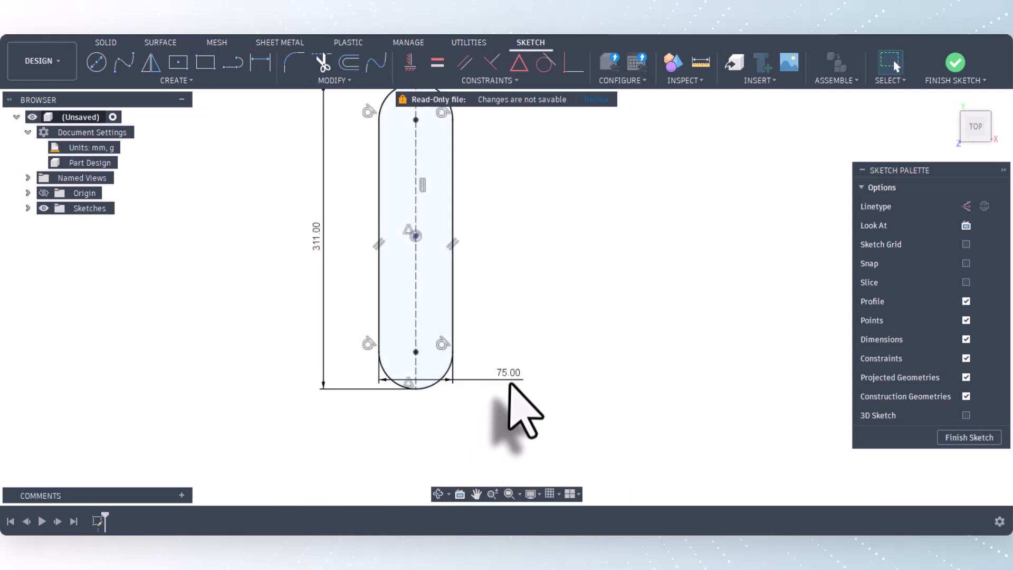
drag(509, 385, 509, 412)
scroll(501, 390, down, 2)
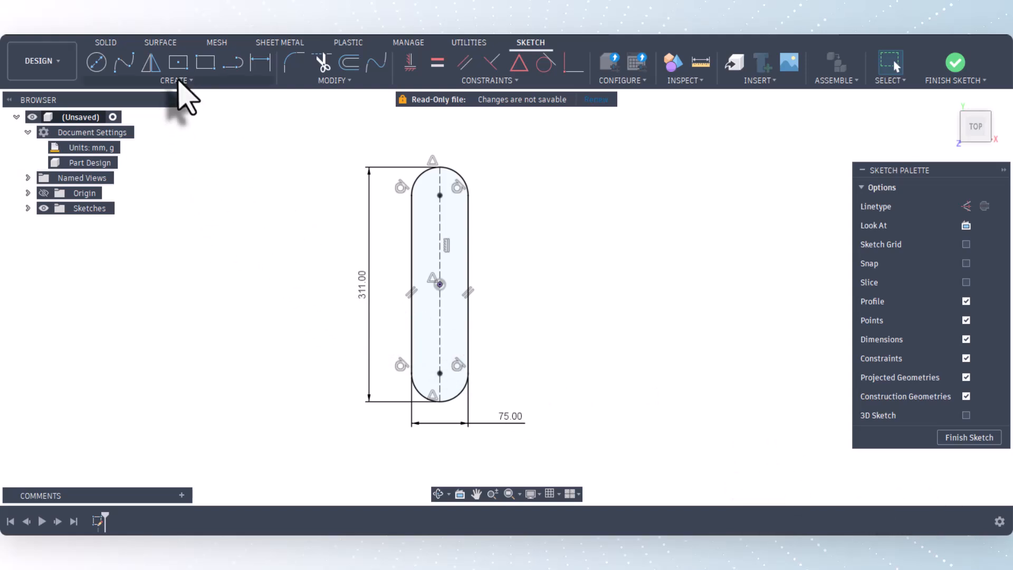
Step: Sketch a center-to-center slot about 41 mm wide from the outer slot's upper arc centre to the origin
click(178, 81)
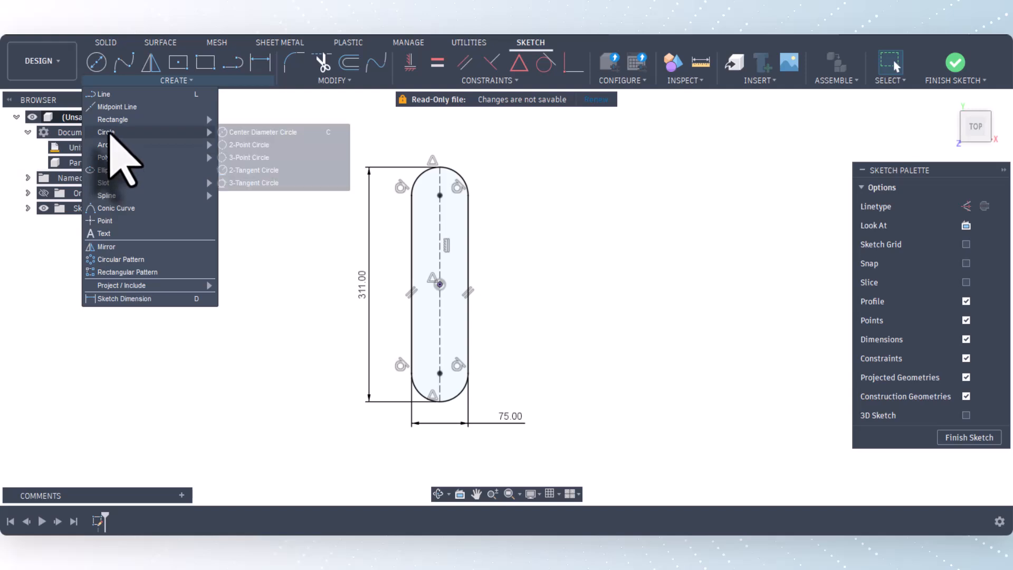
mouse_move(119, 182)
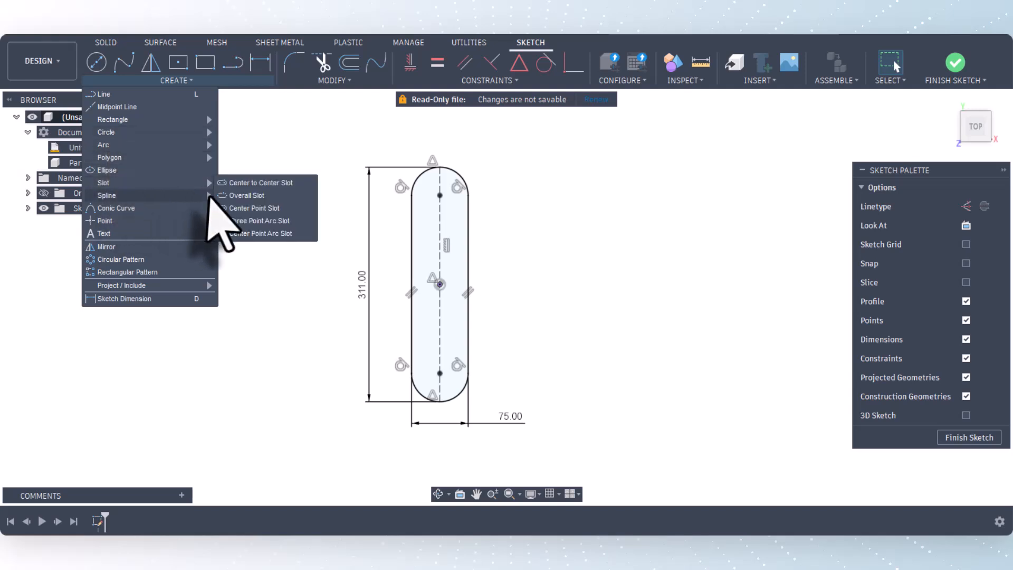
click(248, 184)
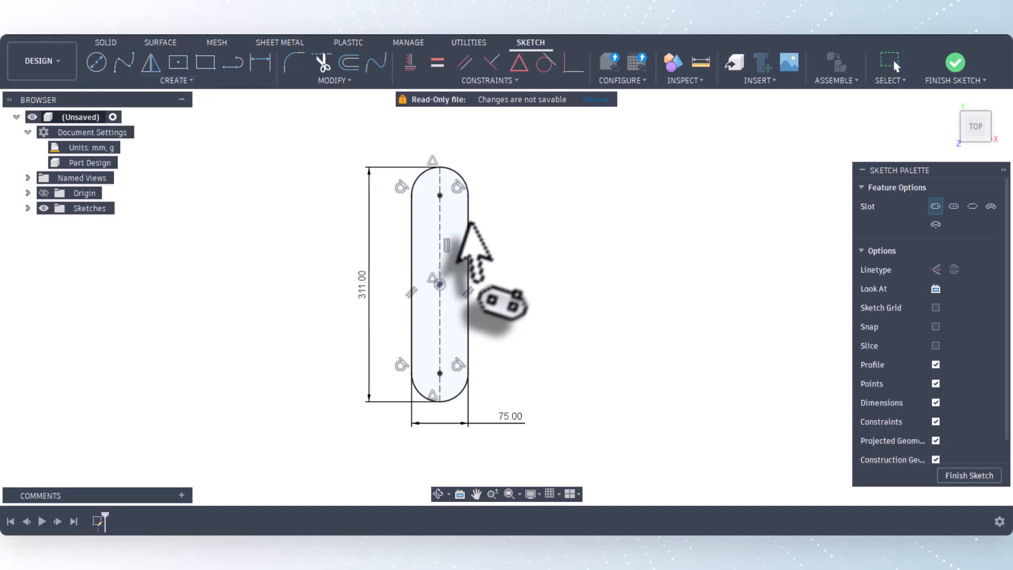
click(440, 195)
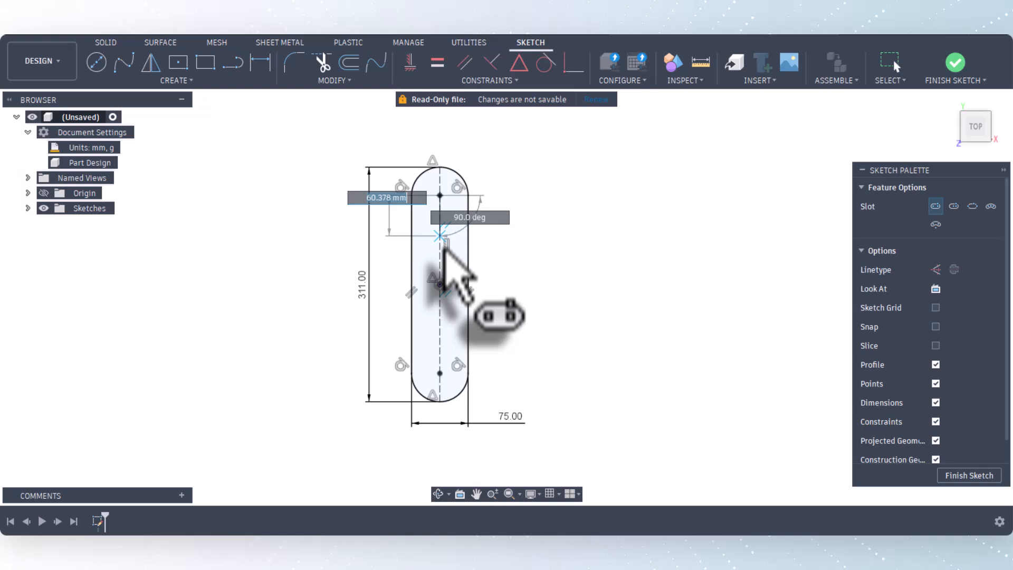
click(438, 283)
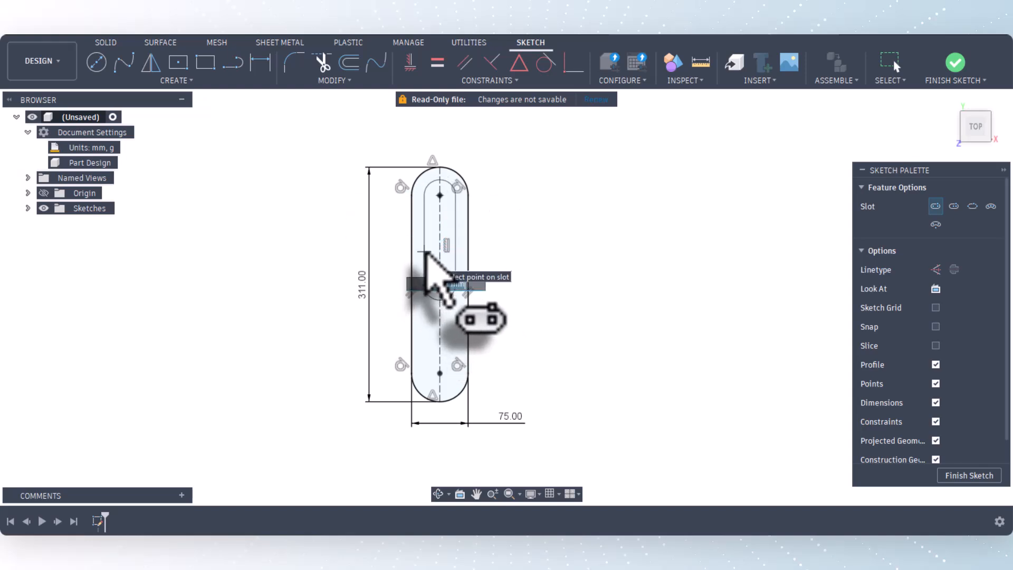
click(426, 253)
scroll(369, 232, up, 3)
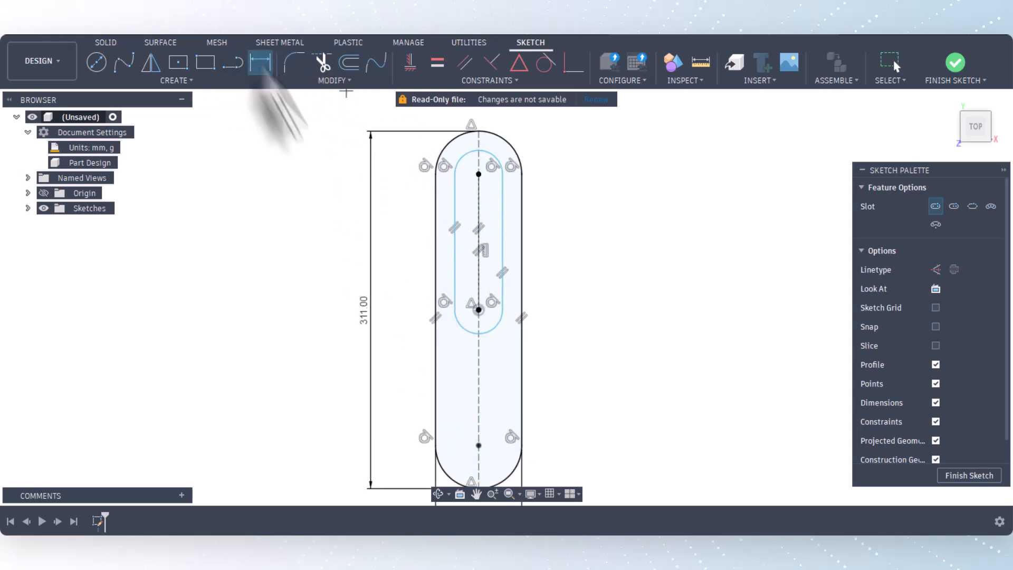
Step: Dimension the inner slot's width between its straight sides and set it to 15 mm
click(455, 222)
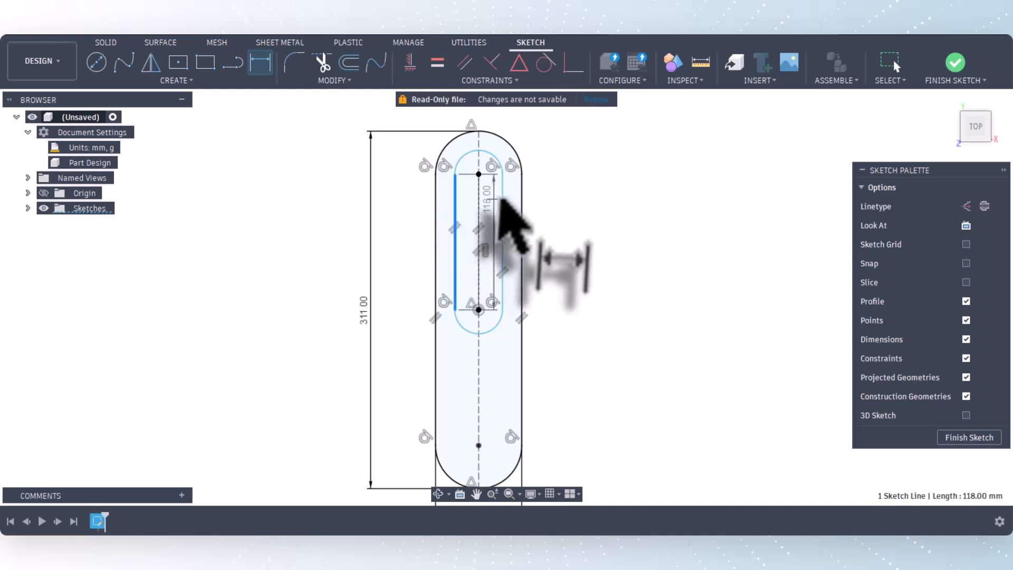
click(502, 222)
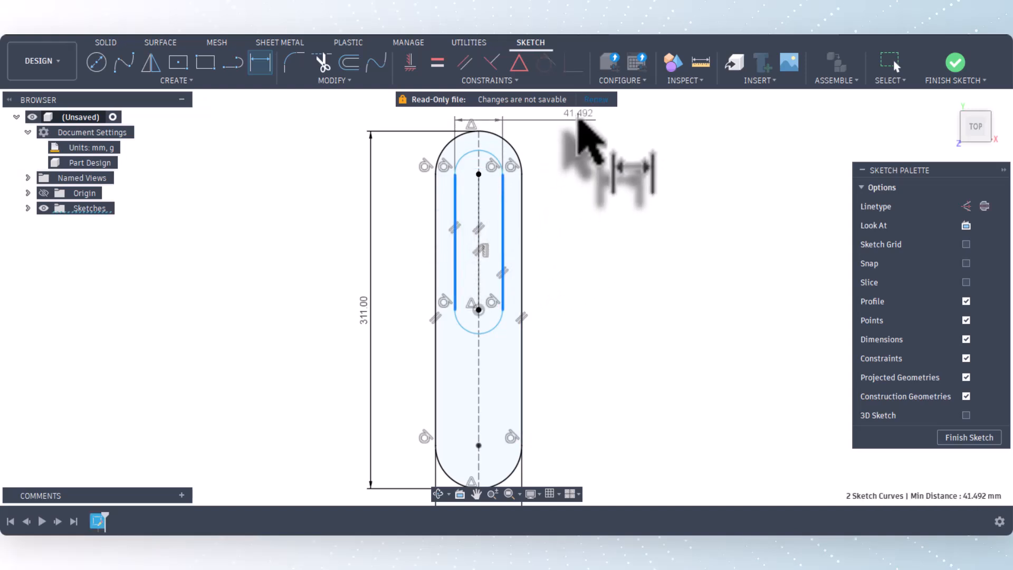
click(579, 119)
text(15)
key(Return)
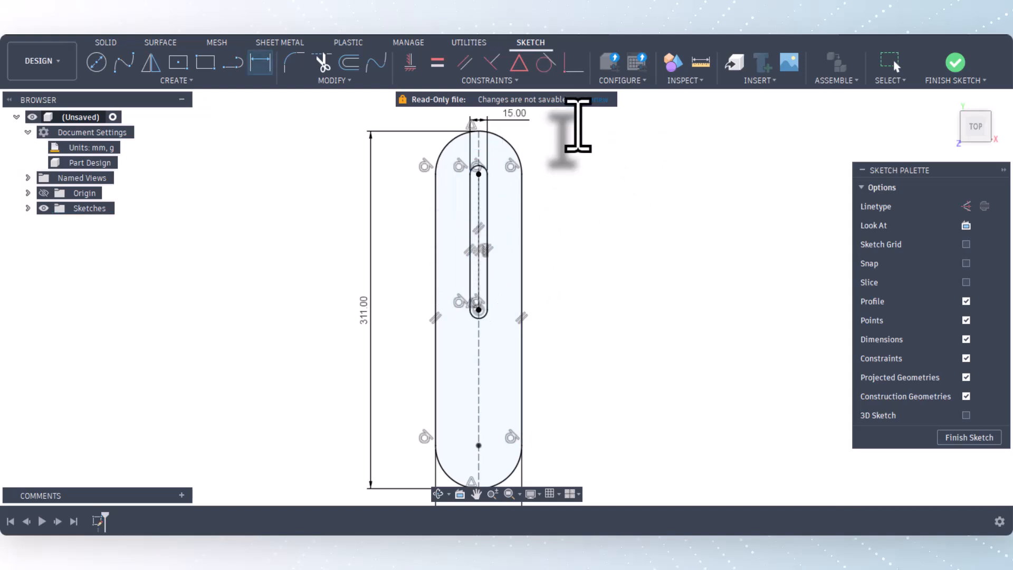
key(Escape)
Step: Convert the inner slot's end arc at the origin to construction geometry
scroll(533, 177, up, 2)
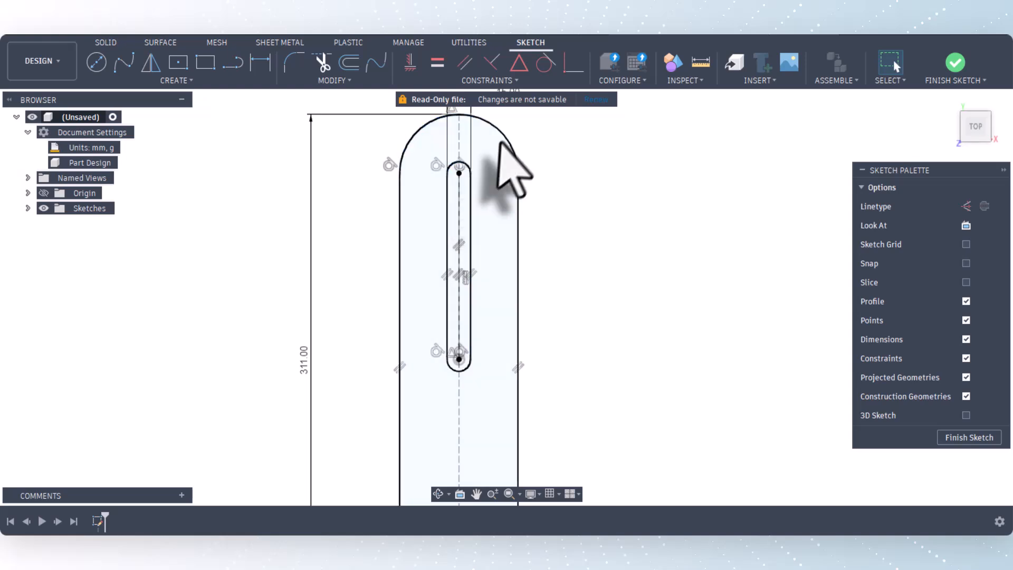
scroll(463, 227, down, 1)
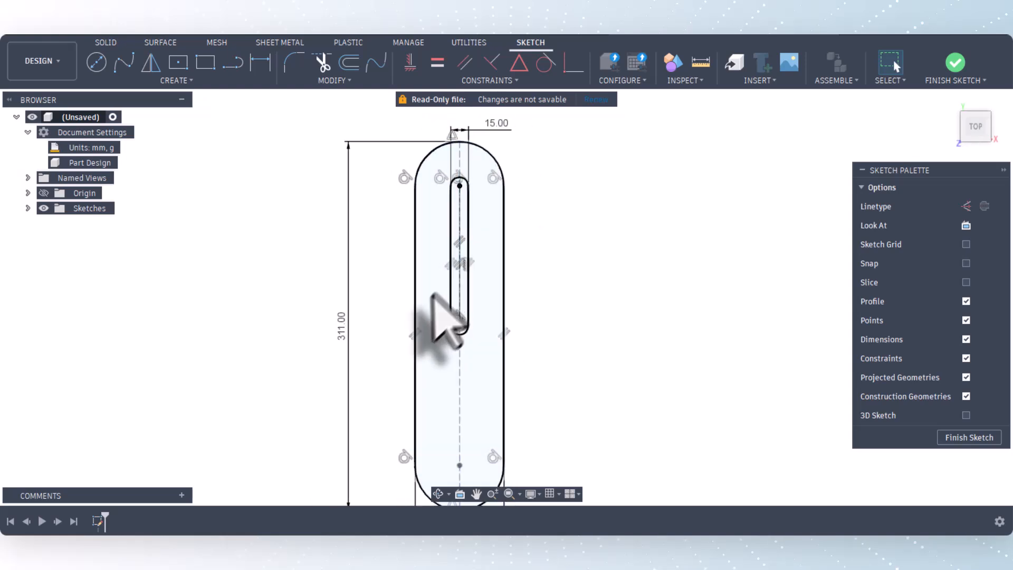
scroll(432, 293, down, 1)
scroll(438, 296, up, 2)
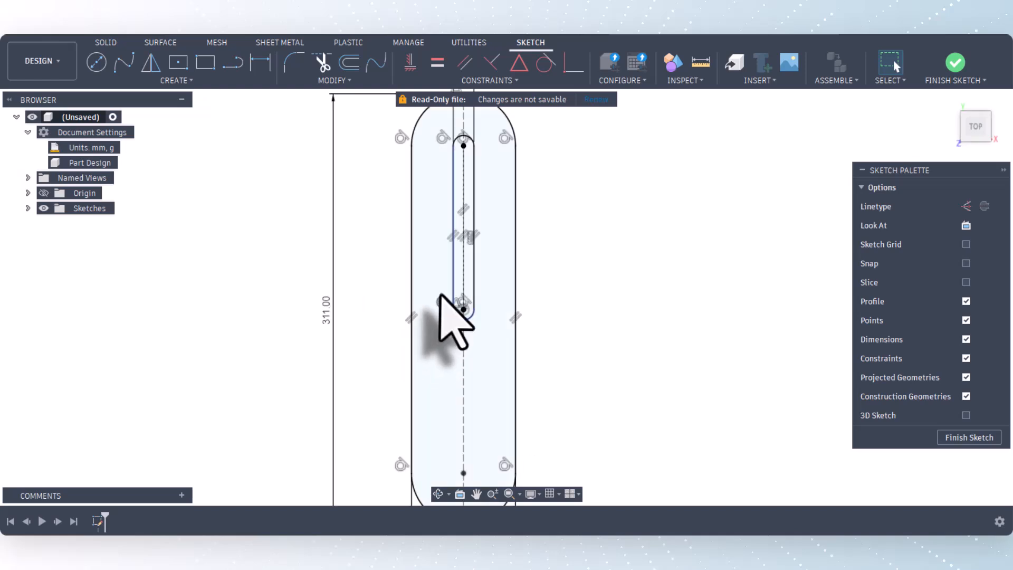
scroll(443, 298, up, 3)
click(465, 345)
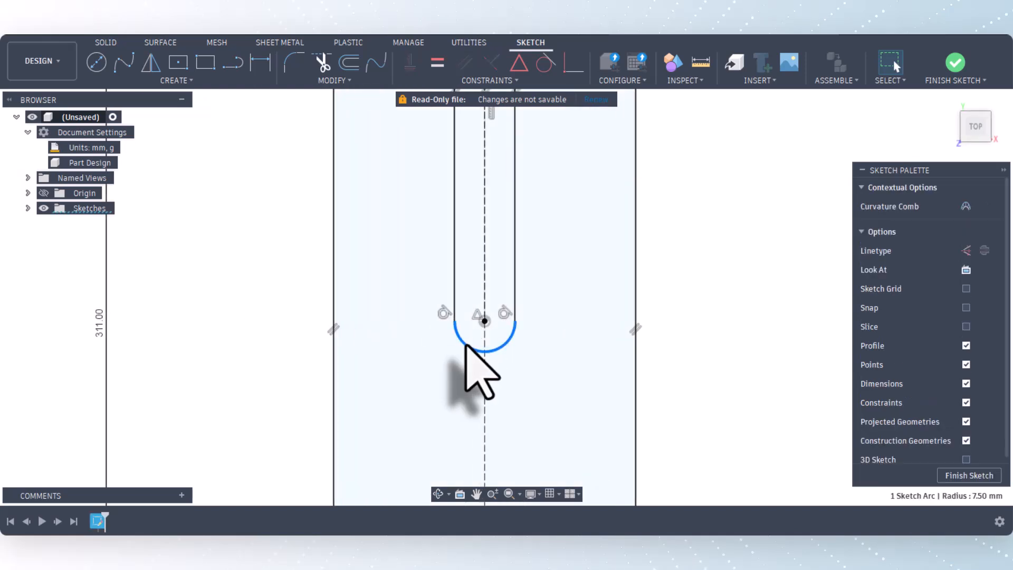
key(x)
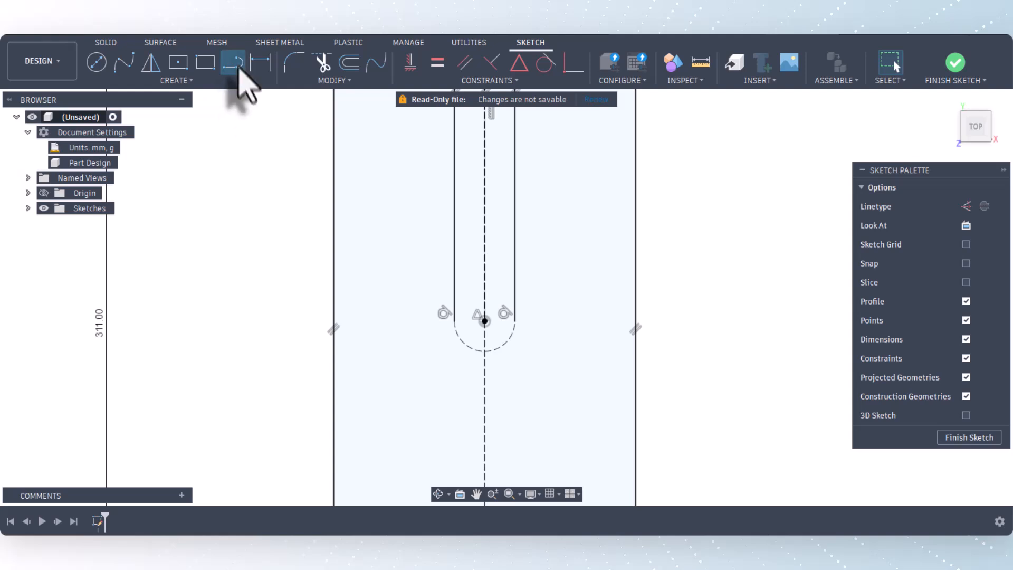
Step: Draw a straight 15 mm line across the inner slot's end, joining its side lines through the origin
click(239, 67)
click(454, 321)
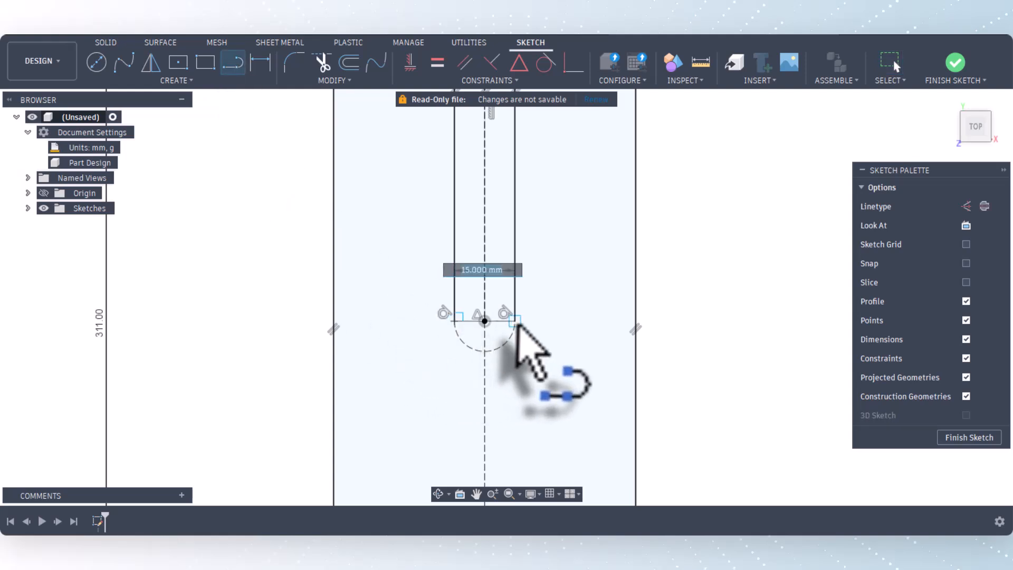
key(Escape)
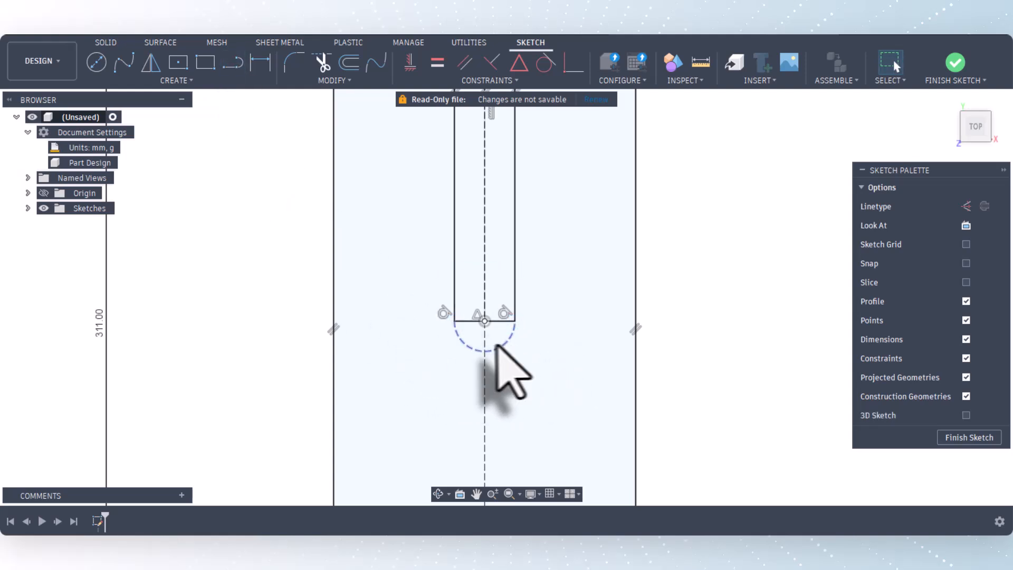
Step: Convert the outer slot's lower end arc to construction geometry
scroll(414, 208, down, 5)
scroll(419, 389, up, 3)
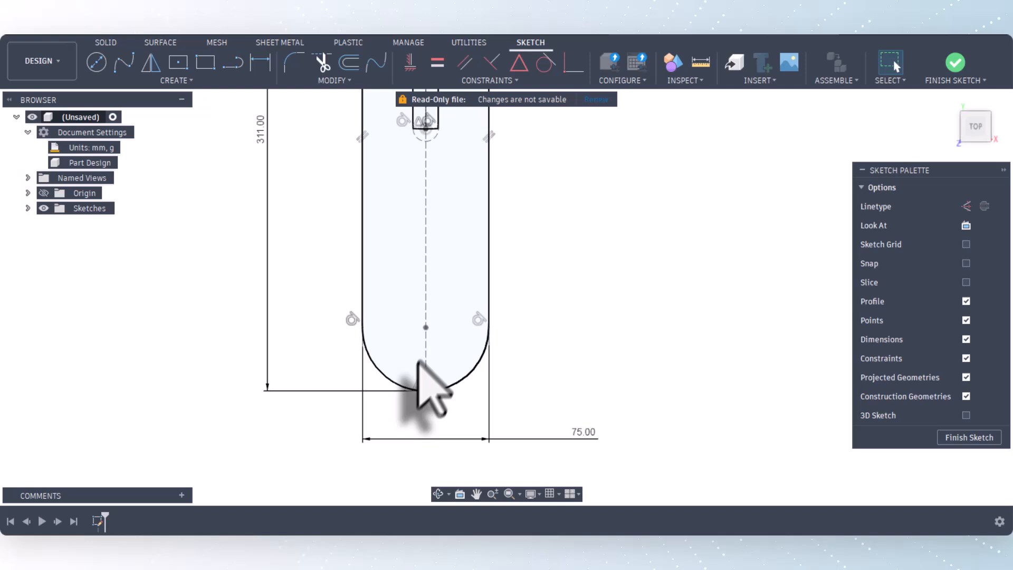
click(392, 385)
key(x)
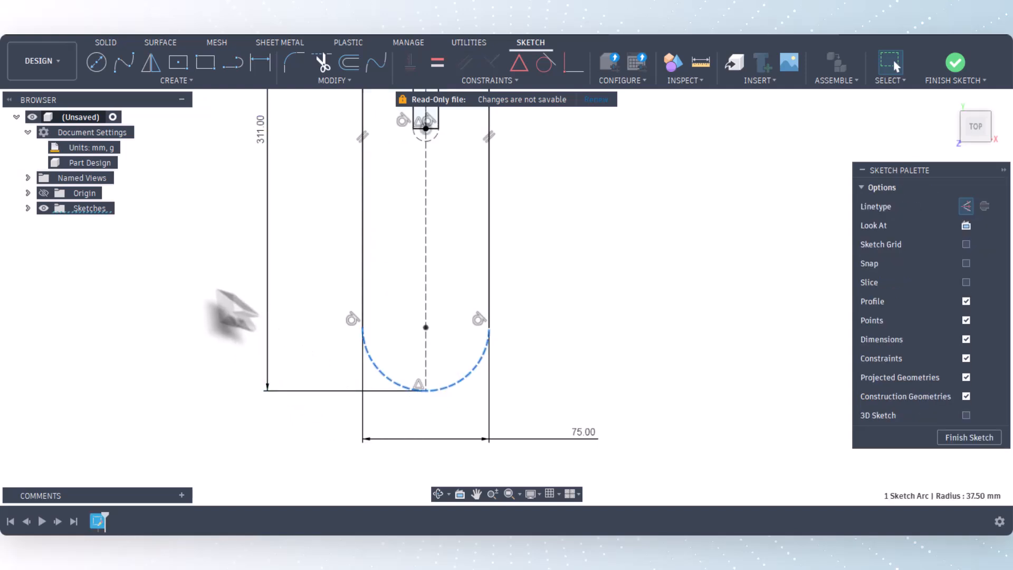
key(Escape)
Step: Close the outer profile with a straight line joining the lower endpoints of its two sides
click(232, 64)
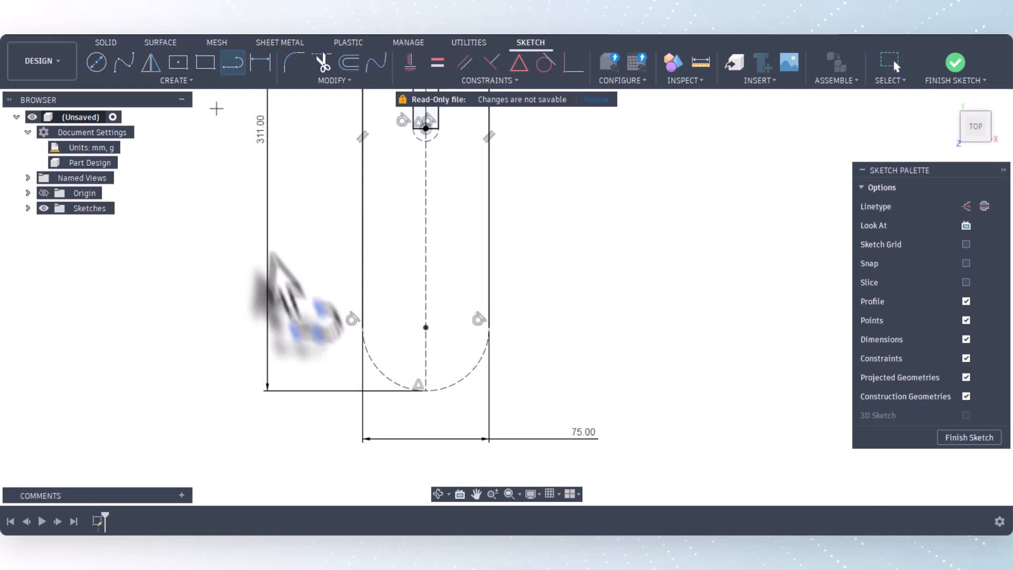
click(362, 327)
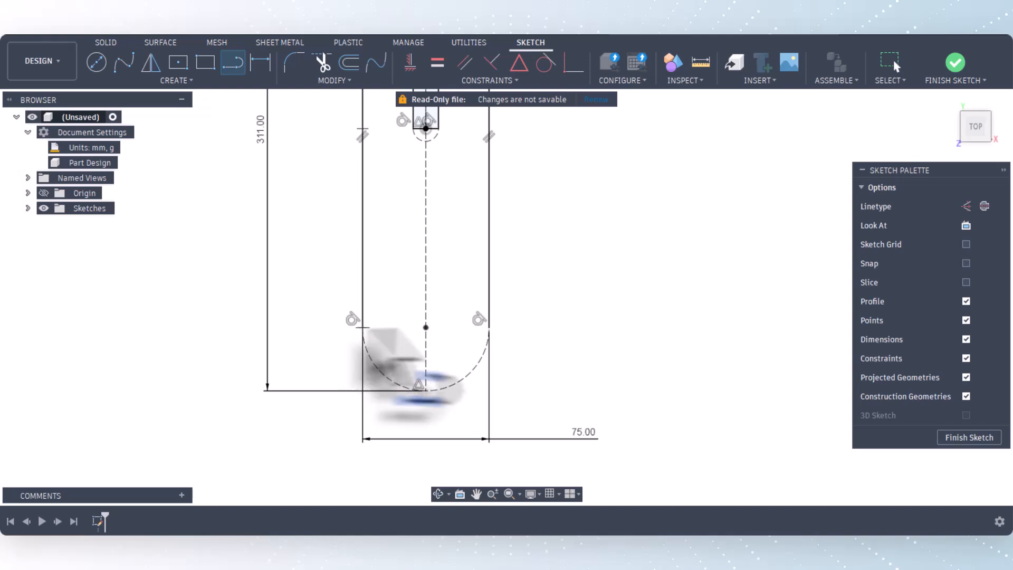
click(490, 326)
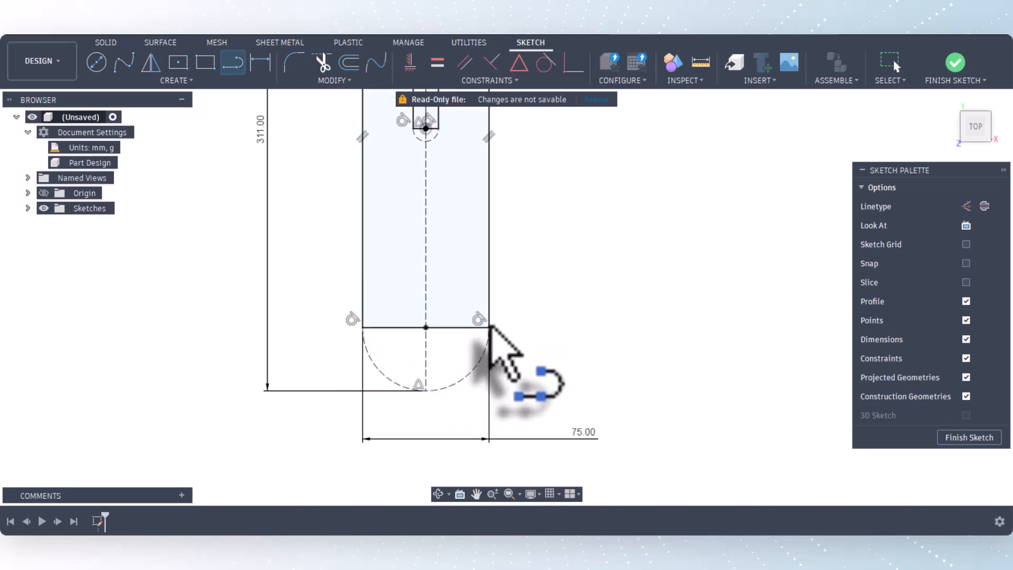
key(Escape)
Step: Finish the sketch containing the outer profile and the inner slot
scroll(533, 390, down, 5)
scroll(507, 392, down, 1)
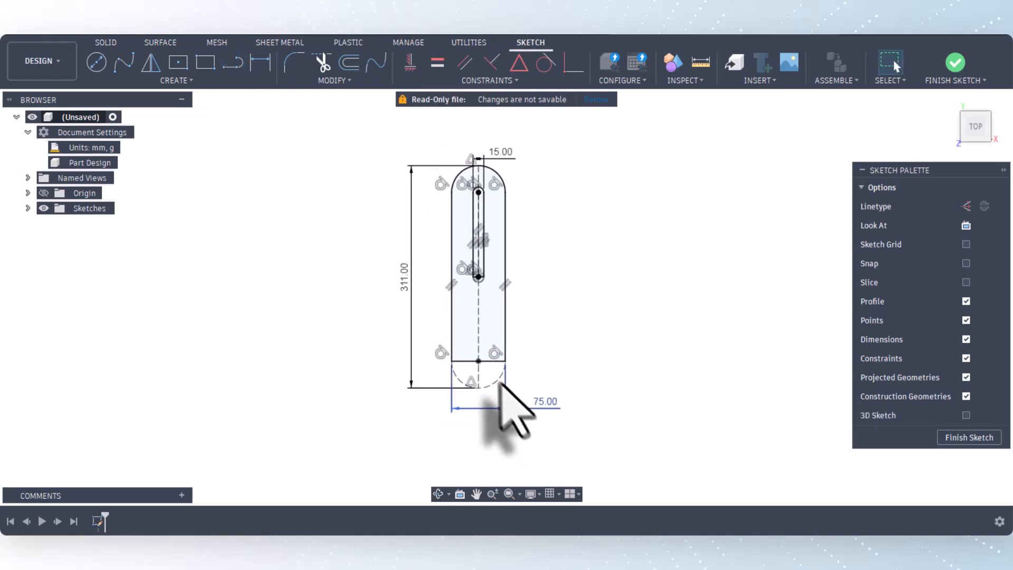
click(439, 494)
mouse_move(445, 388)
mouse_down()
mouse_move(425, 278)
mouse_move(369, 316)
mouse_move(385, 329)
mouse_move(493, 246)
mouse_move(467, 232)
mouse_move(475, 244)
mouse_up()
right_click(407, 187)
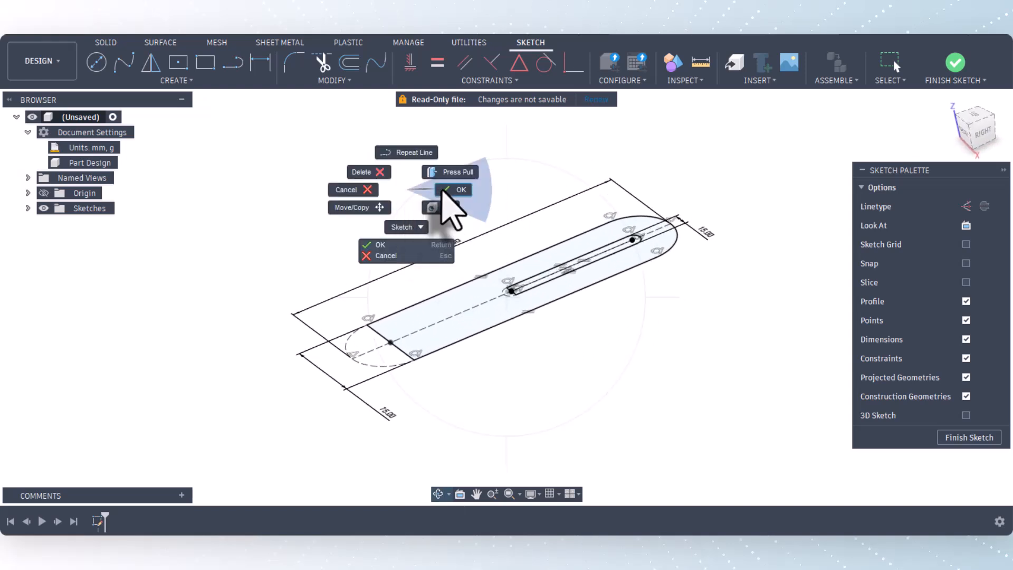
click(444, 190)
click(954, 64)
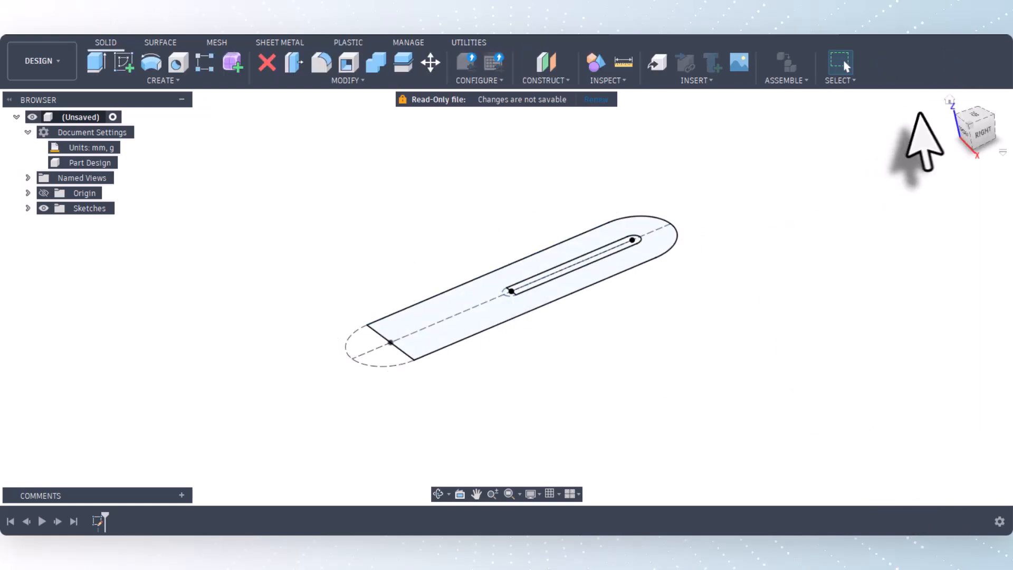
Step: Reopen Sketch1 for editing and draw a construction line about 21 mm long from the origin, perpendicular to the centre line
click(973, 117)
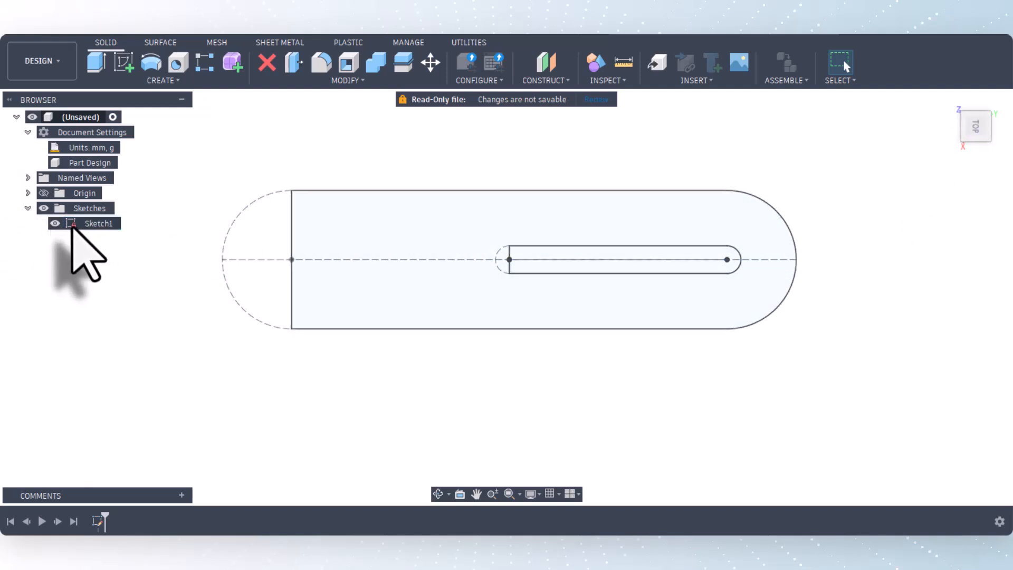
right_click(91, 227)
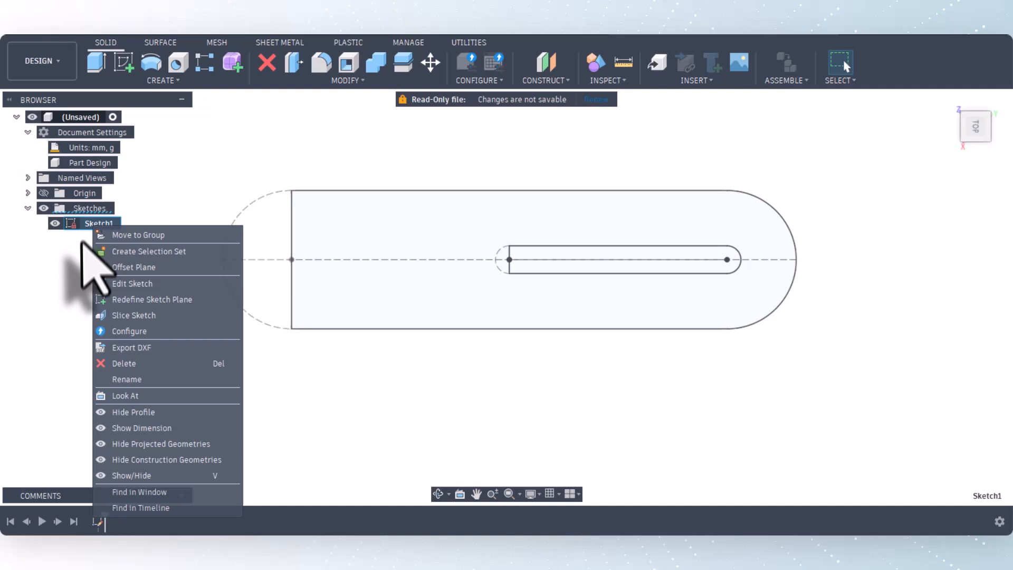
click(113, 285)
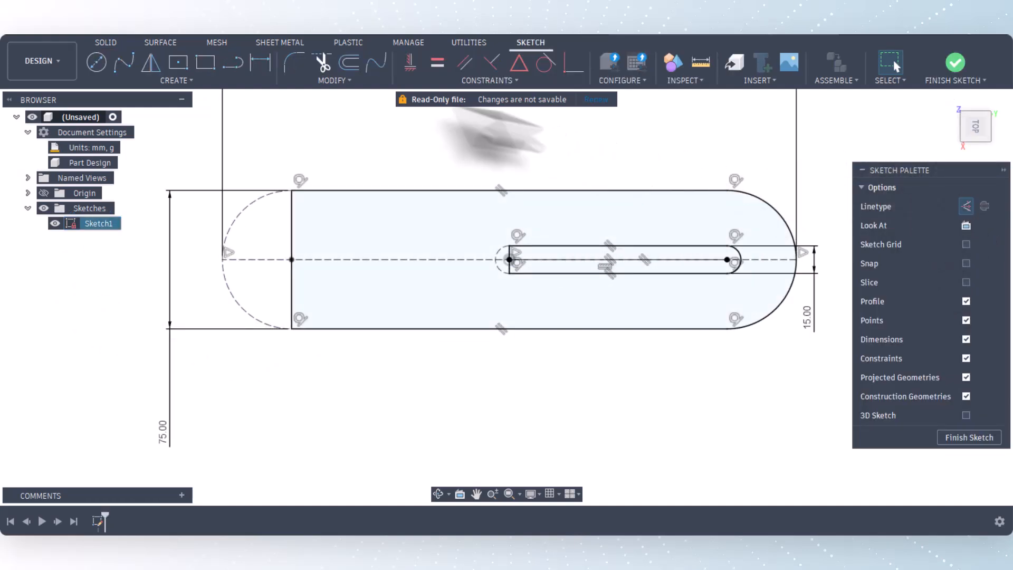
click(232, 62)
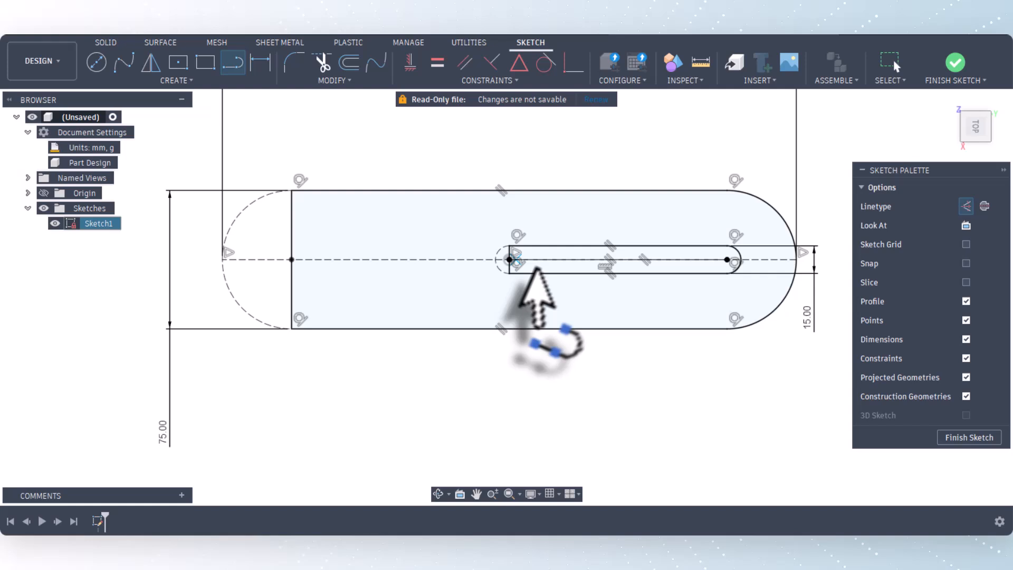
click(509, 260)
click(509, 299)
key(Escape)
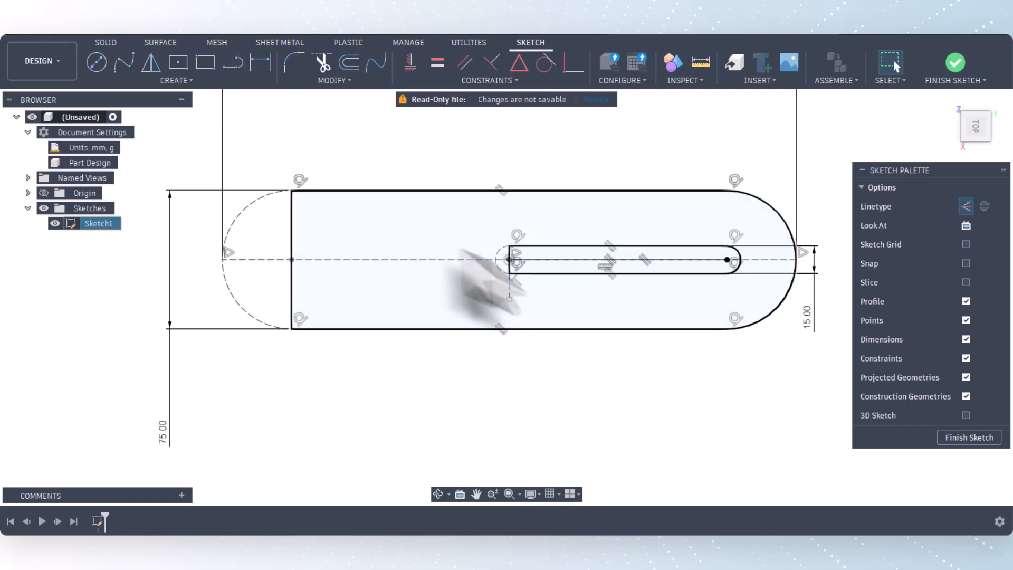
Step: Draw a construction circle about 21 mm in diameter, centred on the short line's midpoint and passing through the origin
scroll(305, 142, up, 1)
click(100, 61)
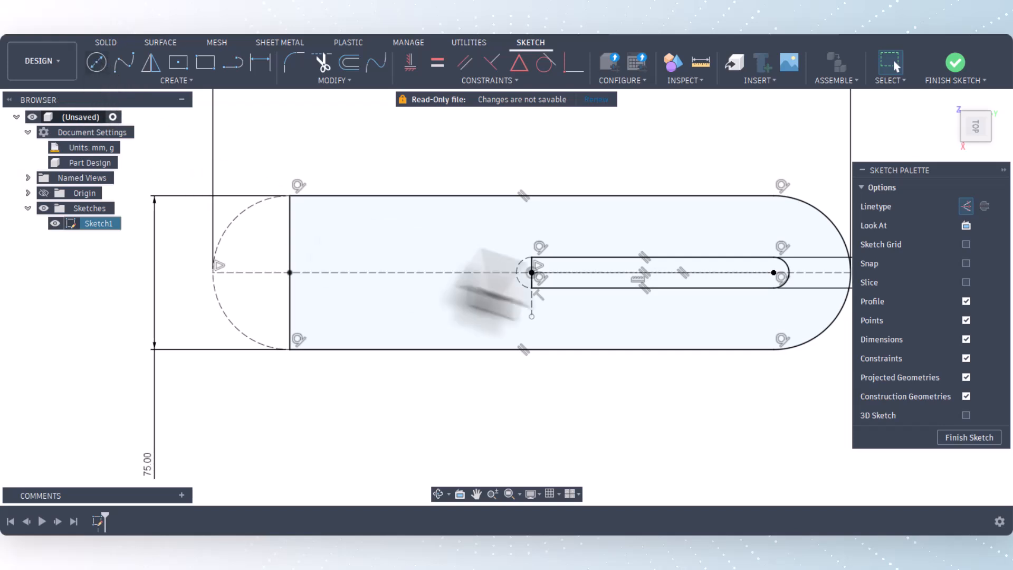
scroll(532, 264, up, 3)
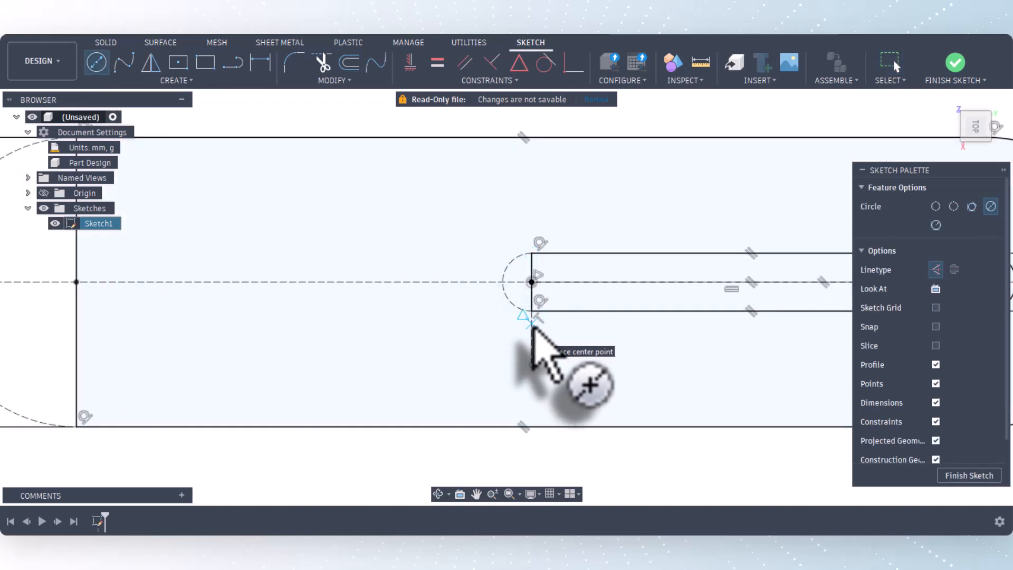
click(531, 322)
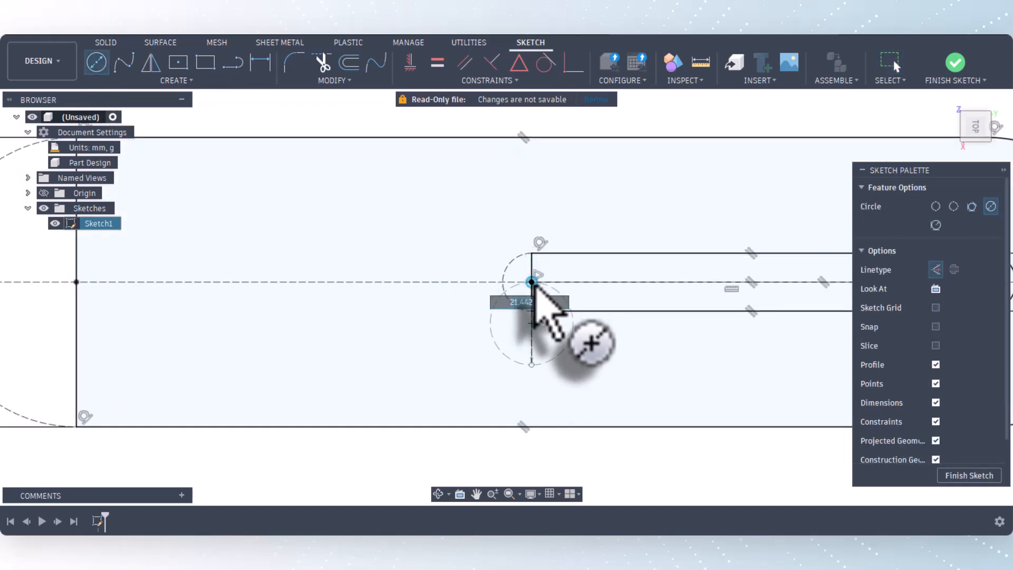
click(532, 283)
key(Escape)
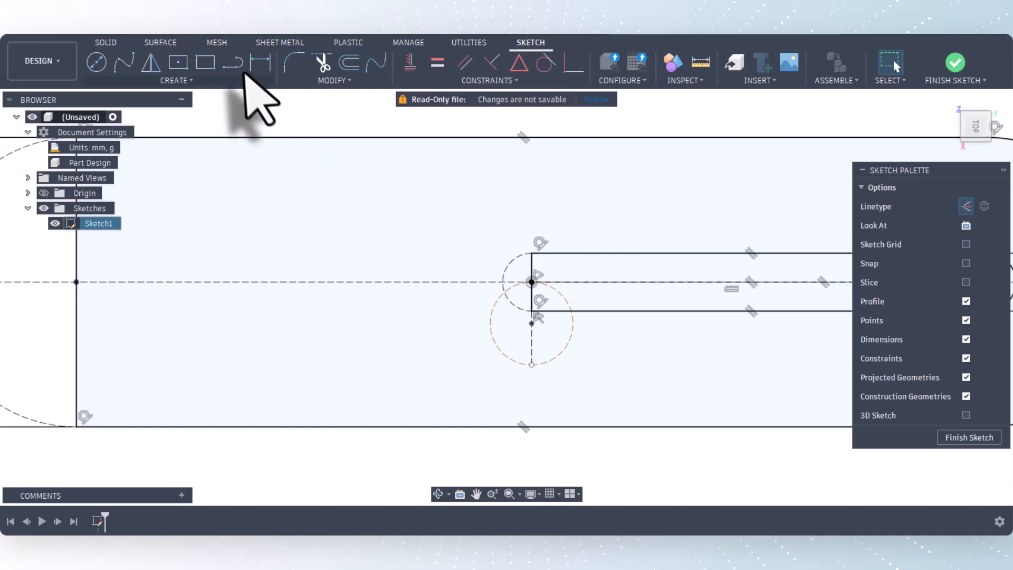
Step: Dimension the construction circle's diameter and enlarge it to about twice the inner slot's width
click(260, 62)
click(505, 352)
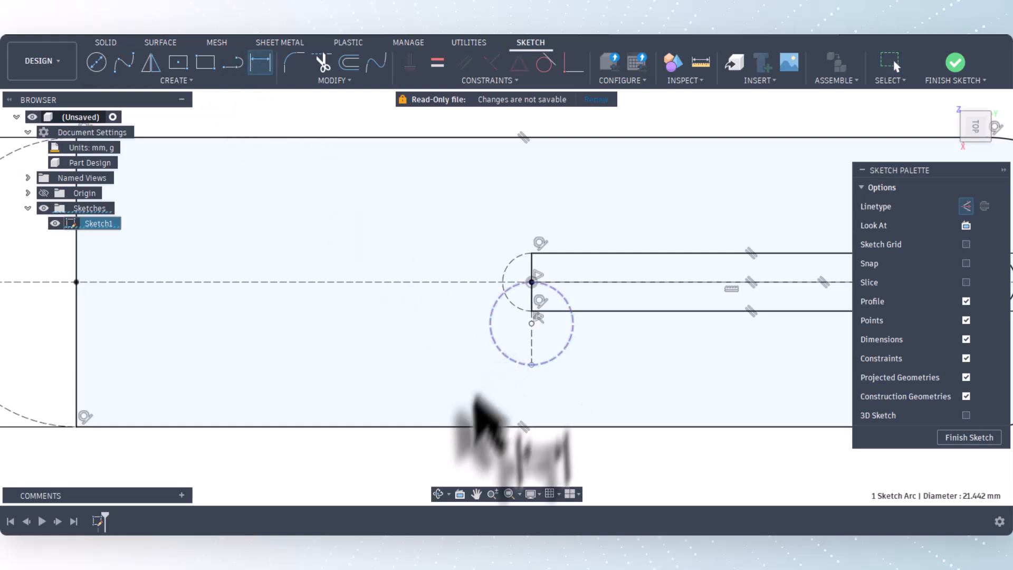
click(420, 454)
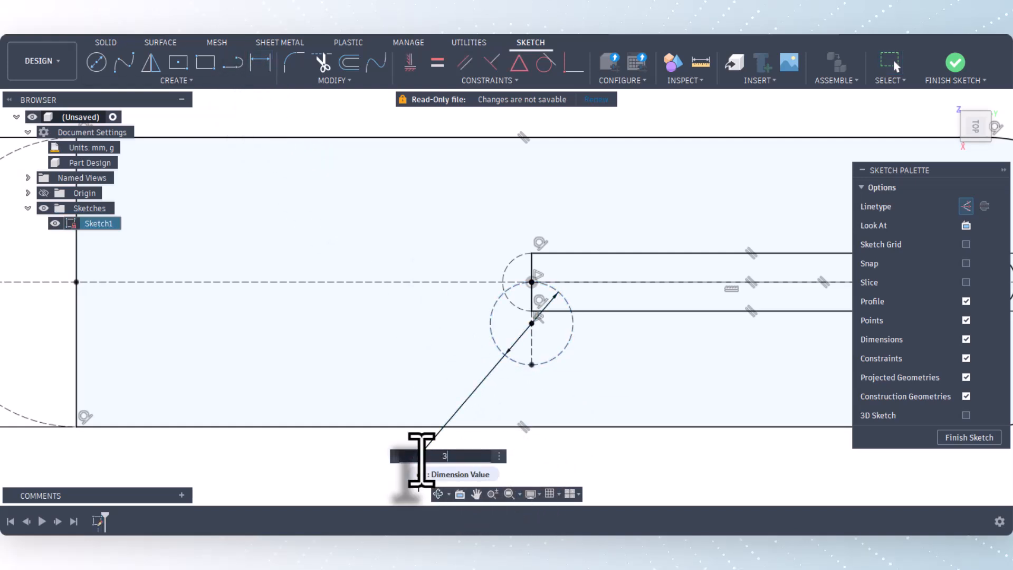
key(Return)
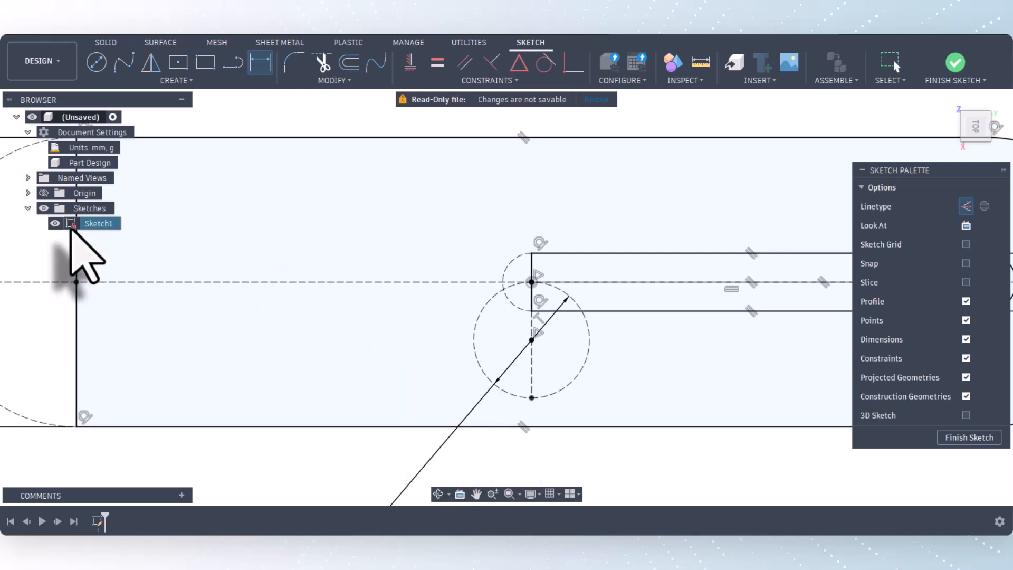
Step: Finish editing Sketch1 and turn the model to an angled 3D view
scroll(429, 395, down, 5)
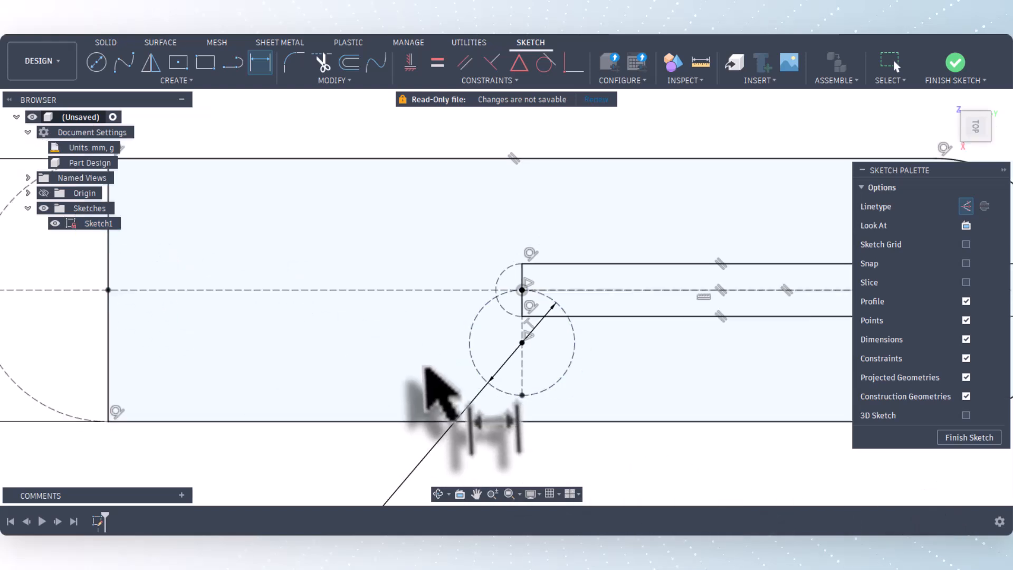
click(950, 64)
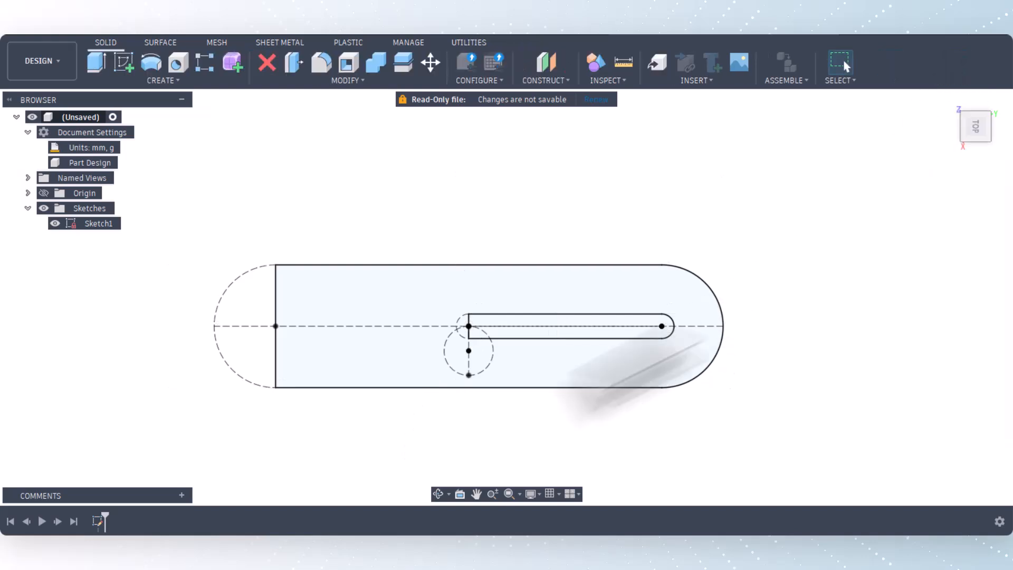
click(438, 495)
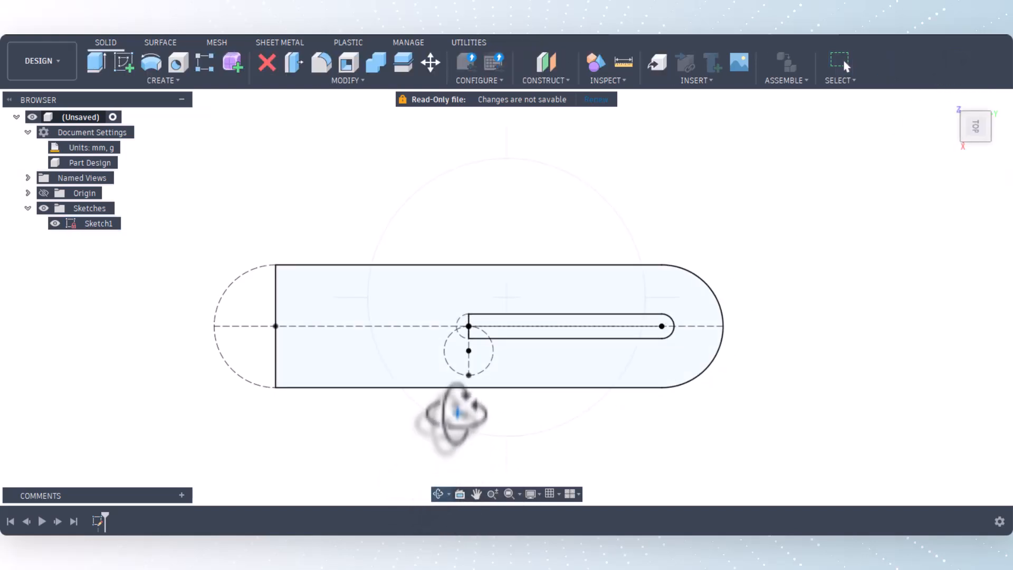
mouse_move(467, 407)
mouse_down()
mouse_move(493, 357)
mouse_move(511, 412)
mouse_move(473, 394)
mouse_up()
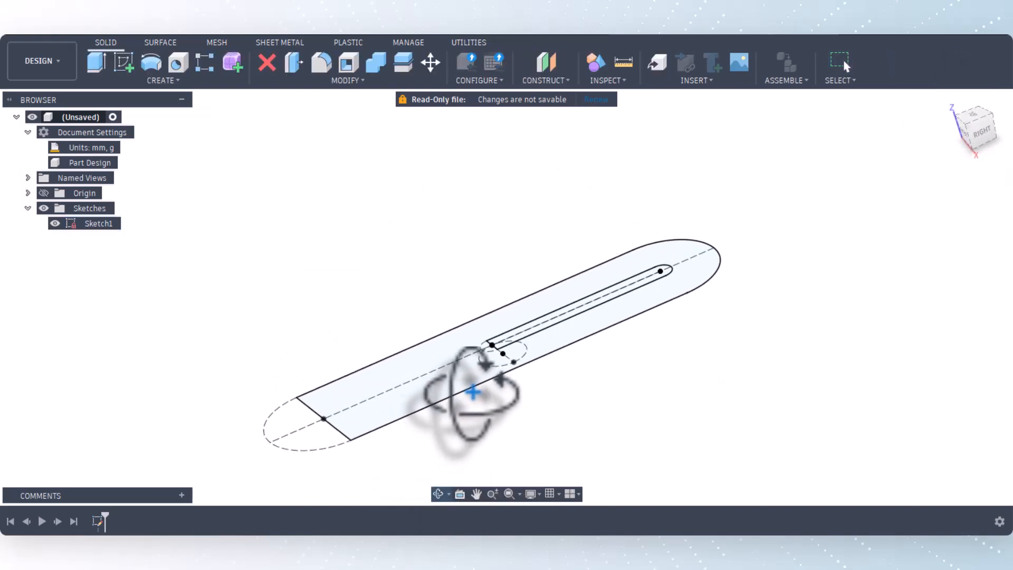
right_click(359, 277)
click(397, 277)
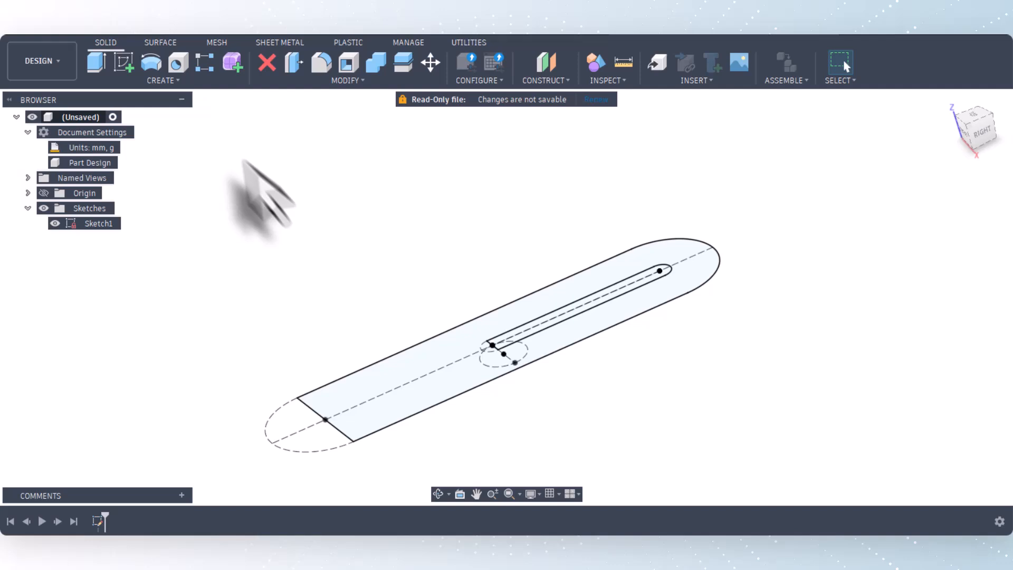
Step: Extrude the main slot profile together with the inner slot profile of Sketch1 by 210 mm
click(96, 63)
scroll(546, 330, up, 3)
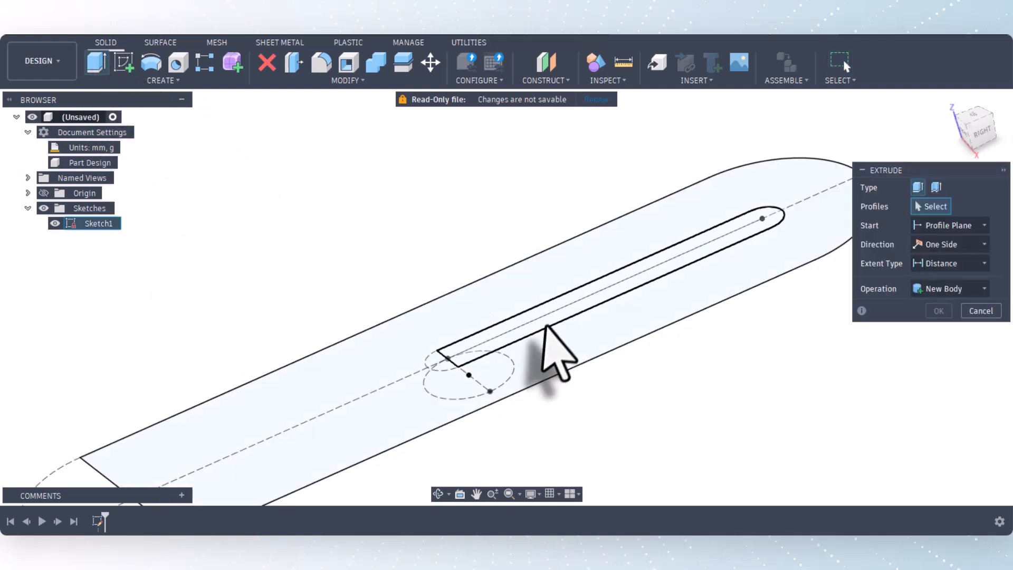
click(542, 320)
click(501, 297)
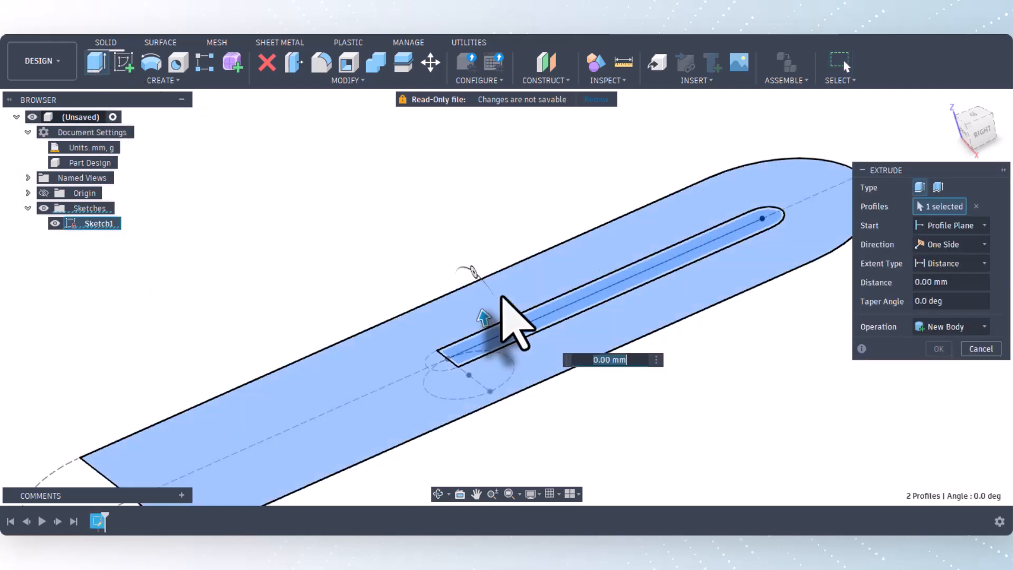
scroll(500, 294, down, 2)
scroll(500, 295, down, 1)
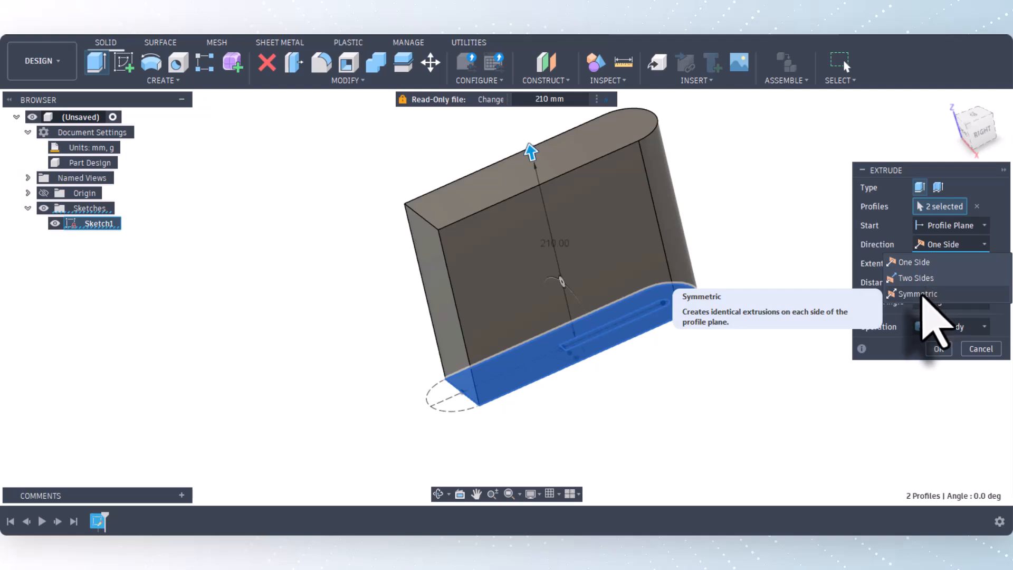
Step: Make the 210 mm extrusion symmetric about the profile plane, measured as whole length, and create it as a new body
click(923, 293)
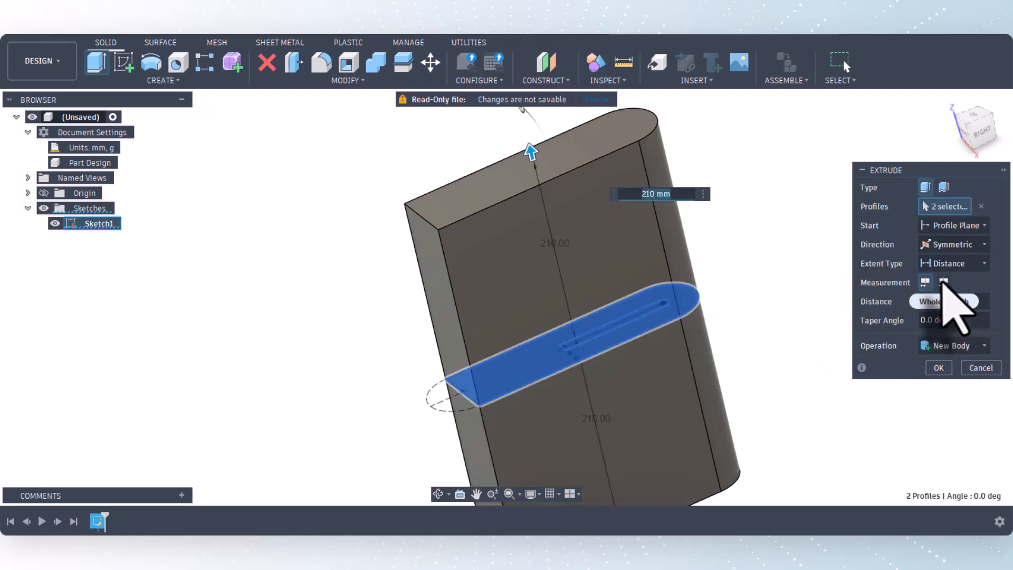
click(943, 282)
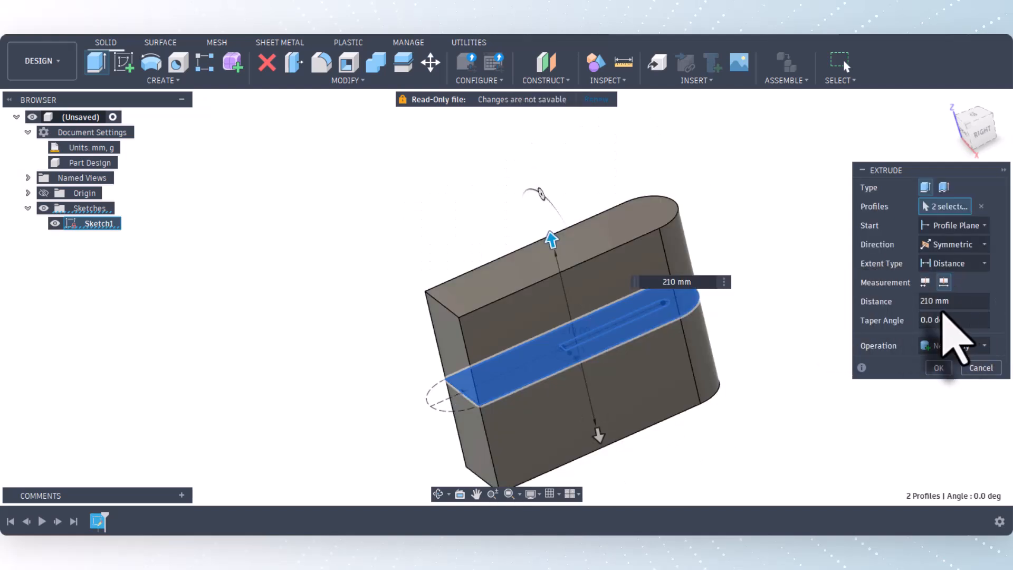
scroll(602, 227, down, 4)
scroll(615, 284, up, 5)
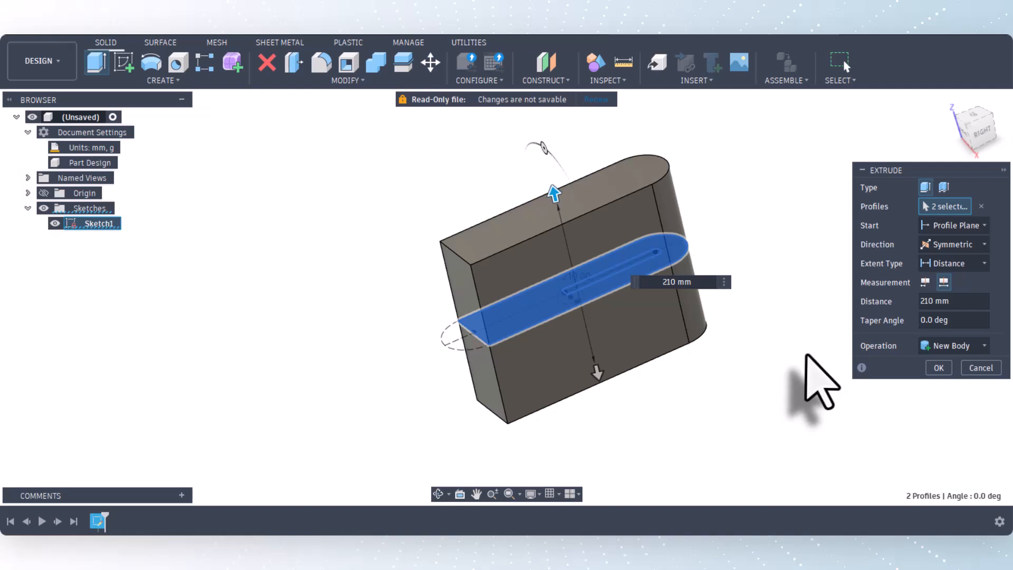
click(939, 368)
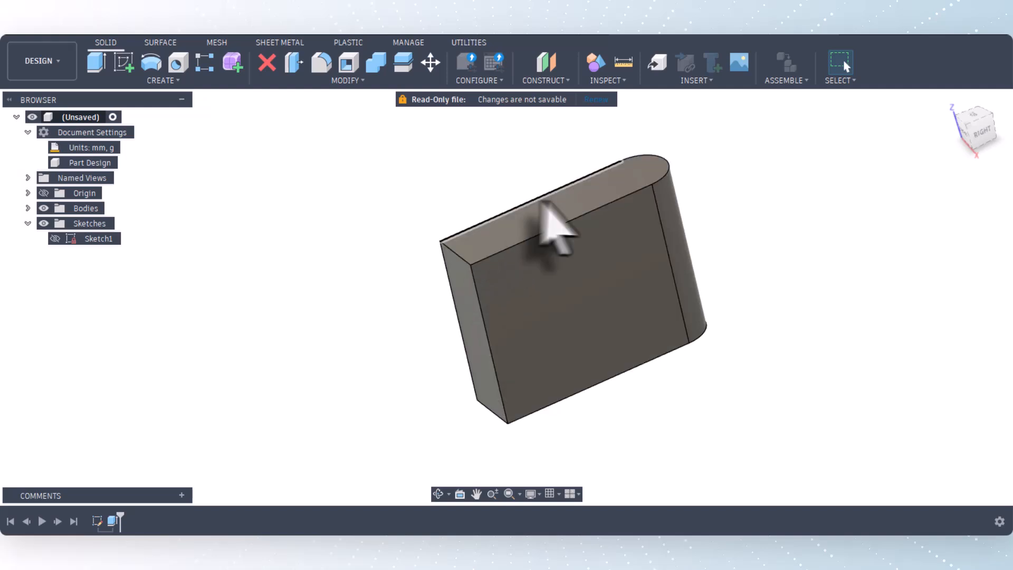
Step: Show Sketch1 again so its construction circle can be picked through the extruded body
scroll(318, 270, down, 1)
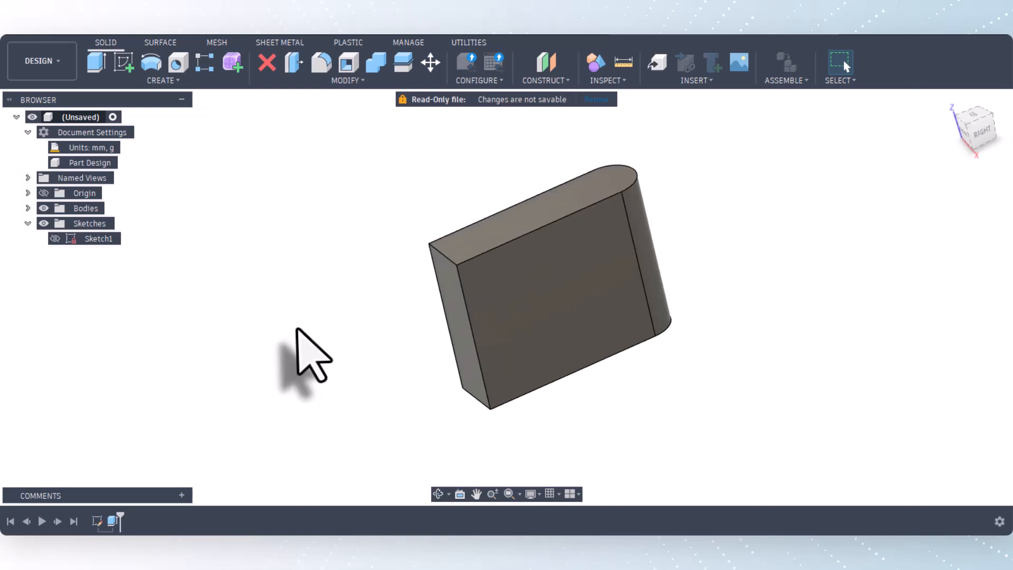
click(54, 238)
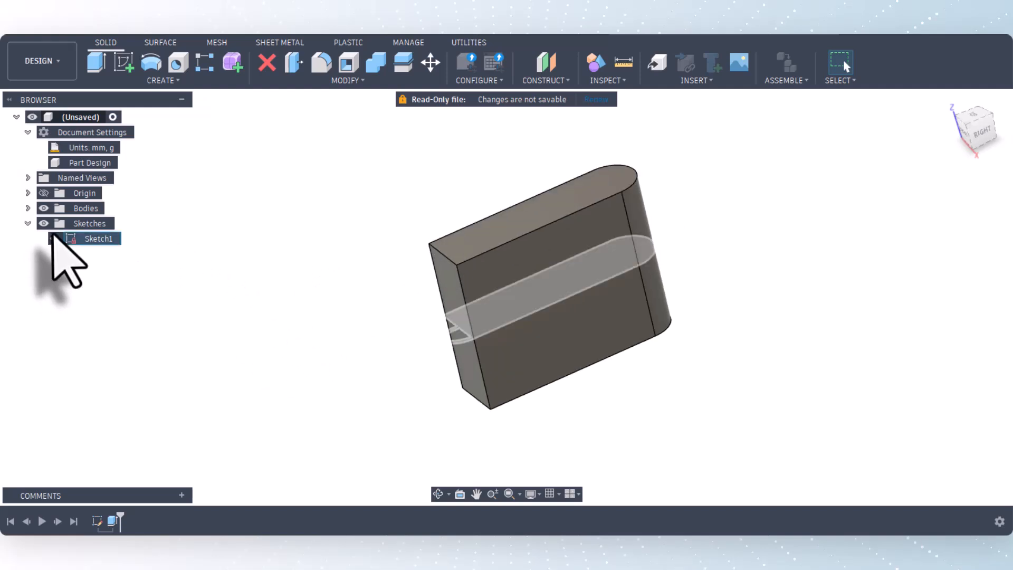
scroll(561, 306, up, 5)
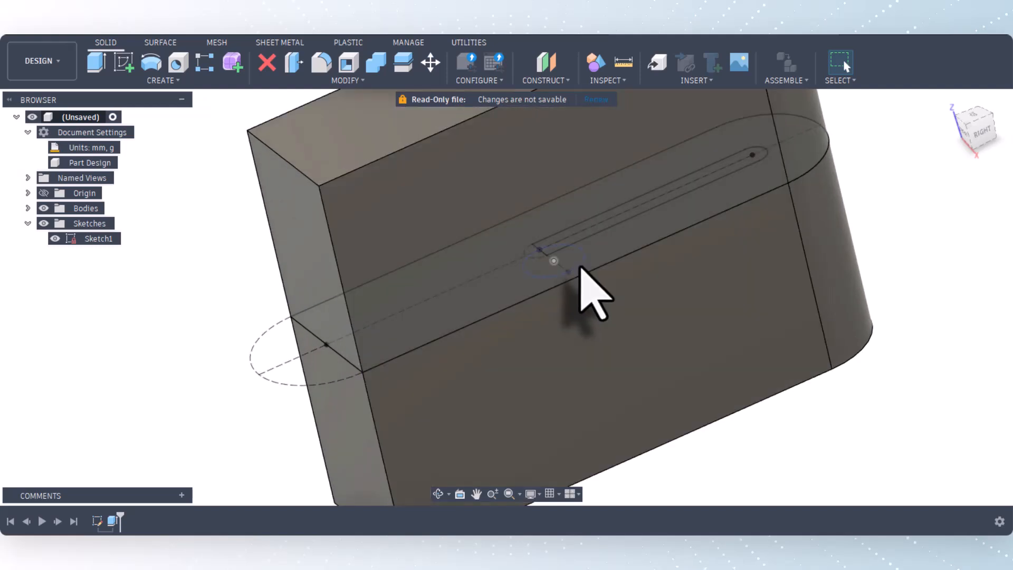
scroll(580, 267, down, 5)
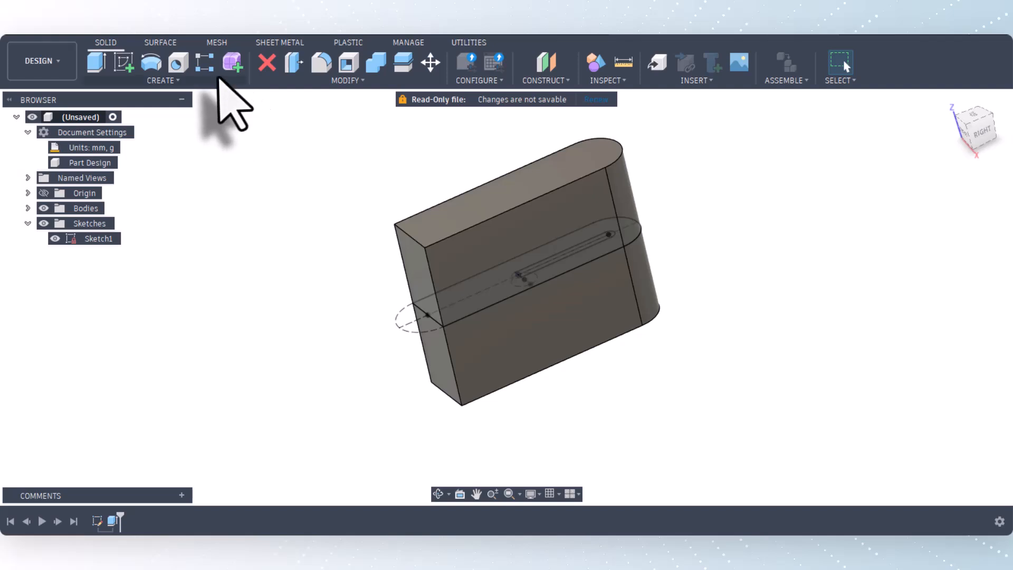
Step: Start a Circular Pattern with object type Features and choose the extrusion as the object
click(204, 62)
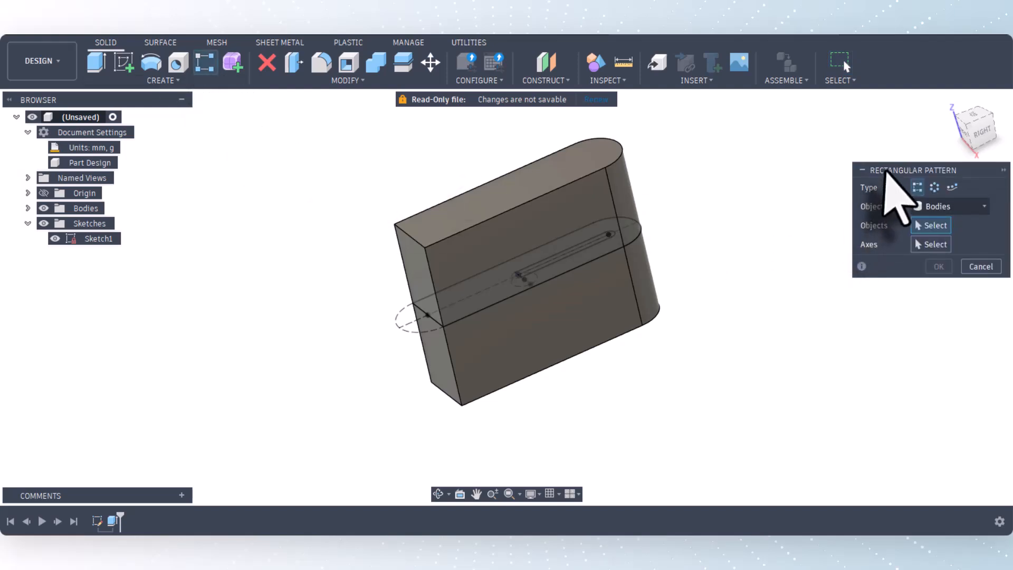
drag(883, 168, 719, 138)
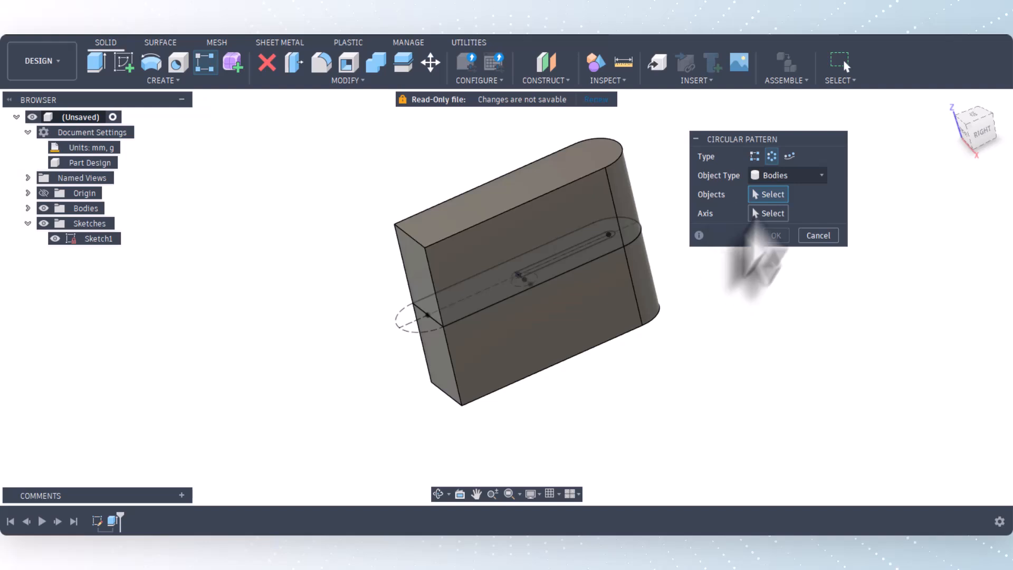
click(778, 177)
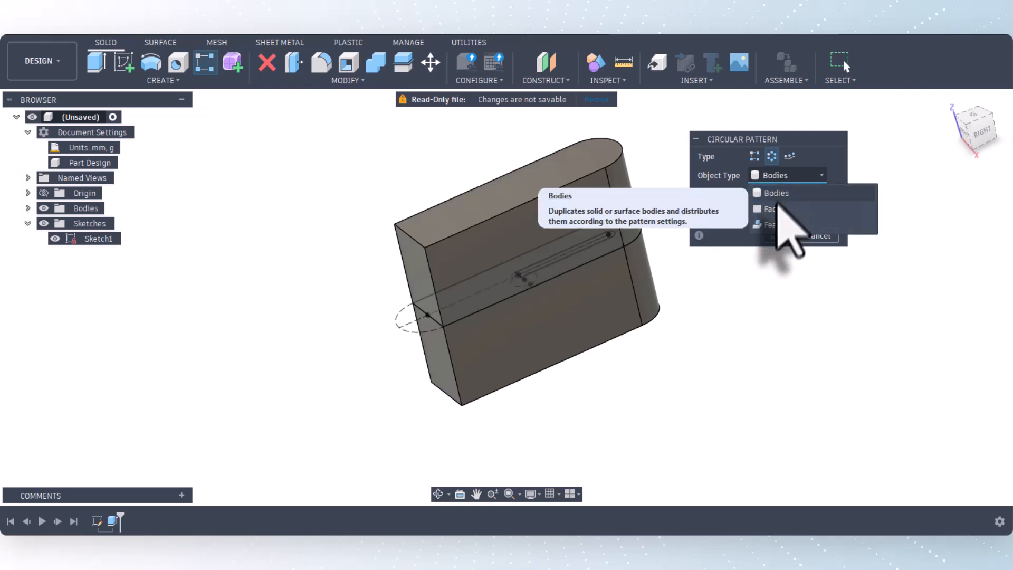
click(774, 227)
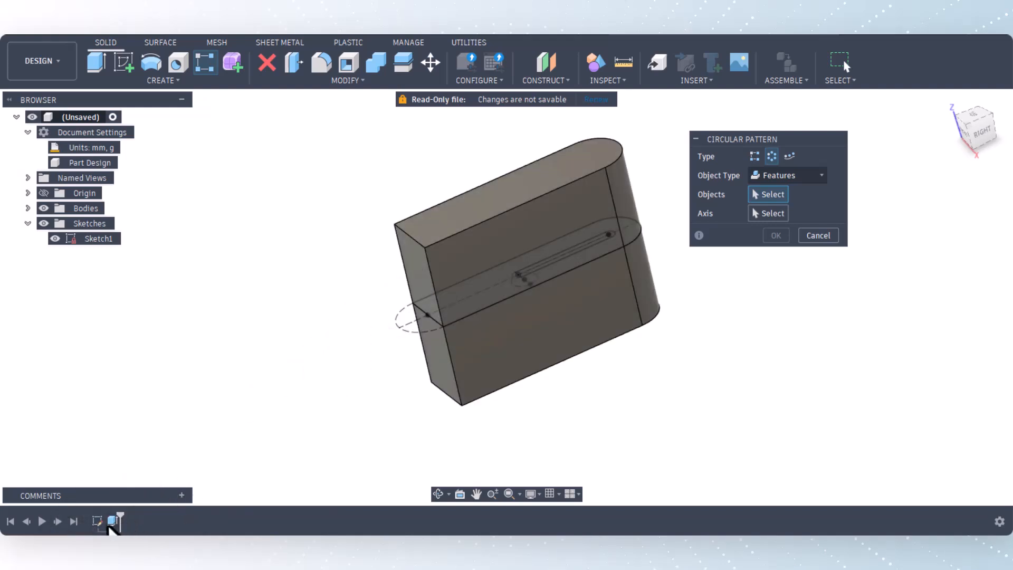
click(111, 522)
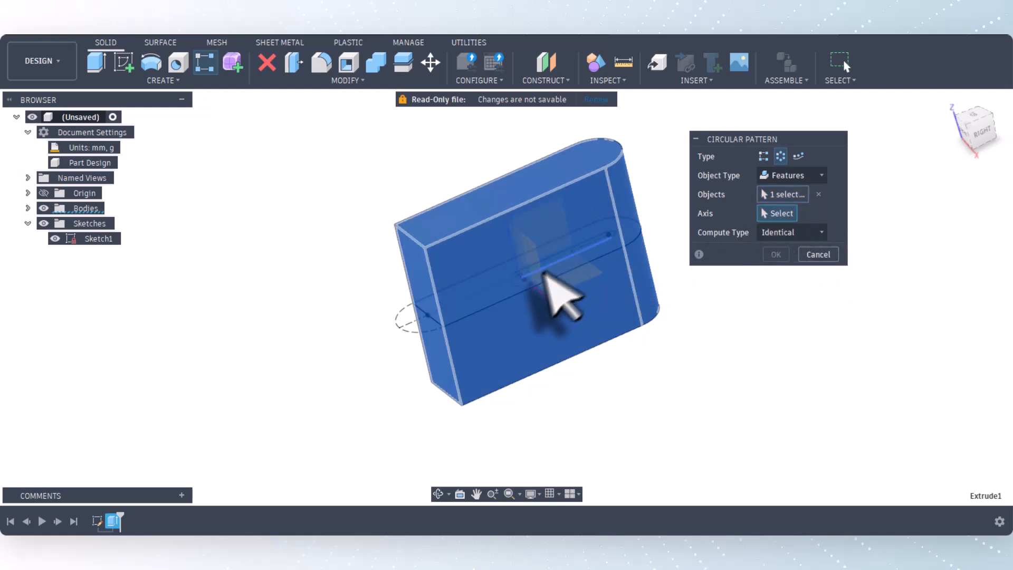
Step: Pattern the extrusion around the small construction circle's axis with full distribution and a quantity of 2
scroll(535, 287, up, 5)
scroll(534, 289, up, 2)
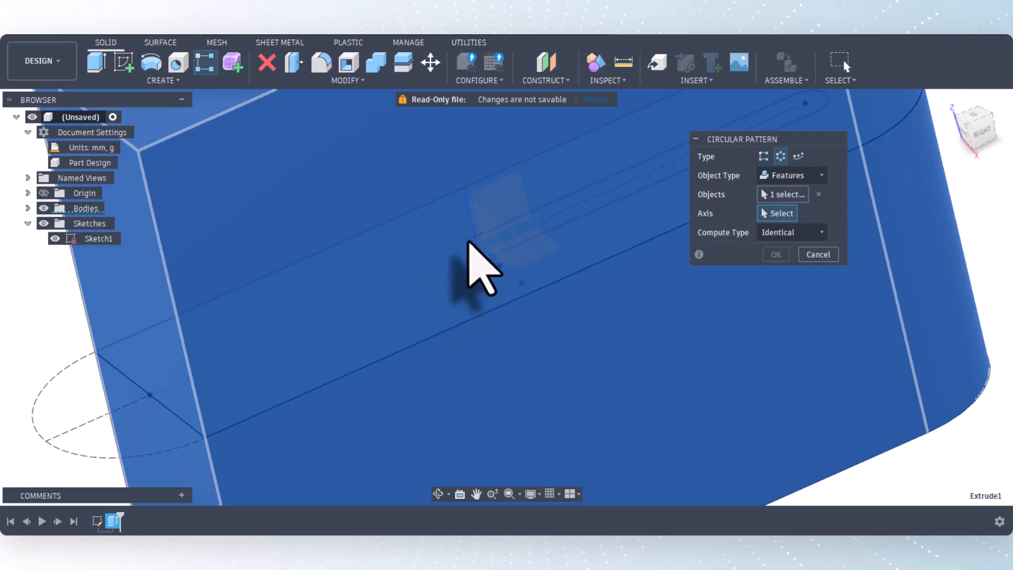
click(483, 291)
scroll(484, 295, down, 5)
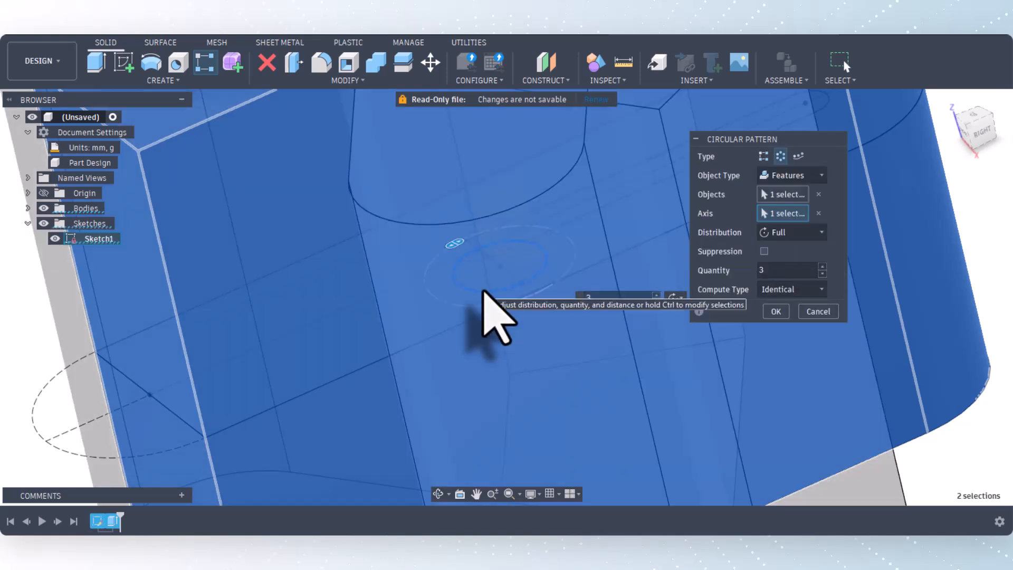
click(791, 271)
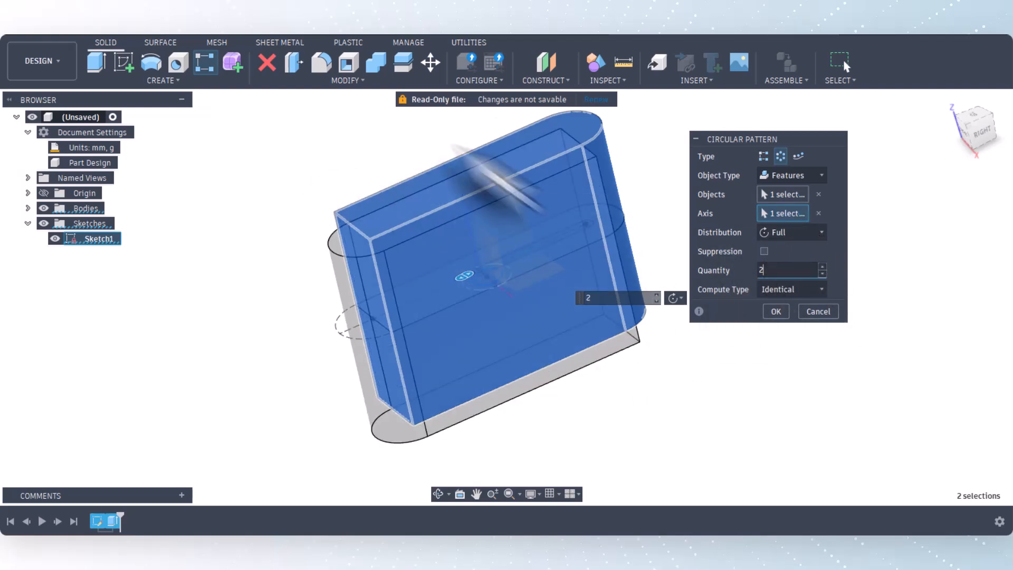
click(774, 311)
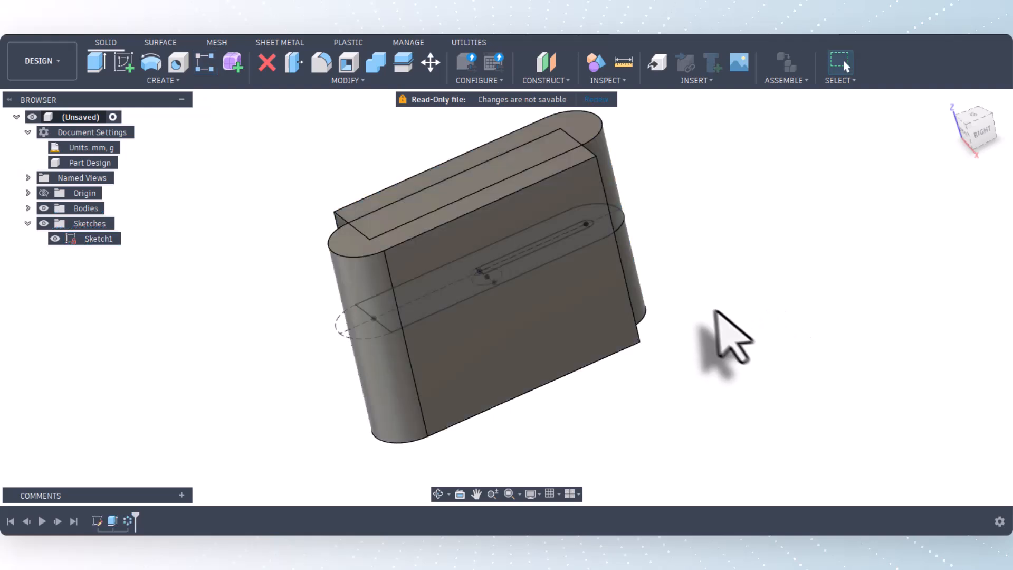
Step: Orbit the model to see the overlapping bodies from the front-right and expand the list of bodies
scroll(702, 327, down, 3)
click(438, 493)
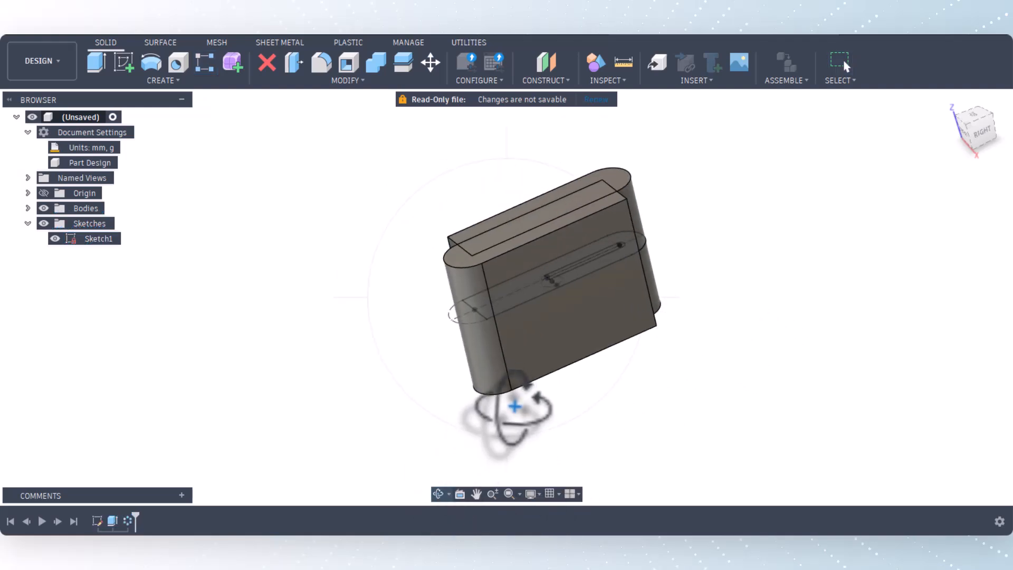
drag(515, 407, 540, 411)
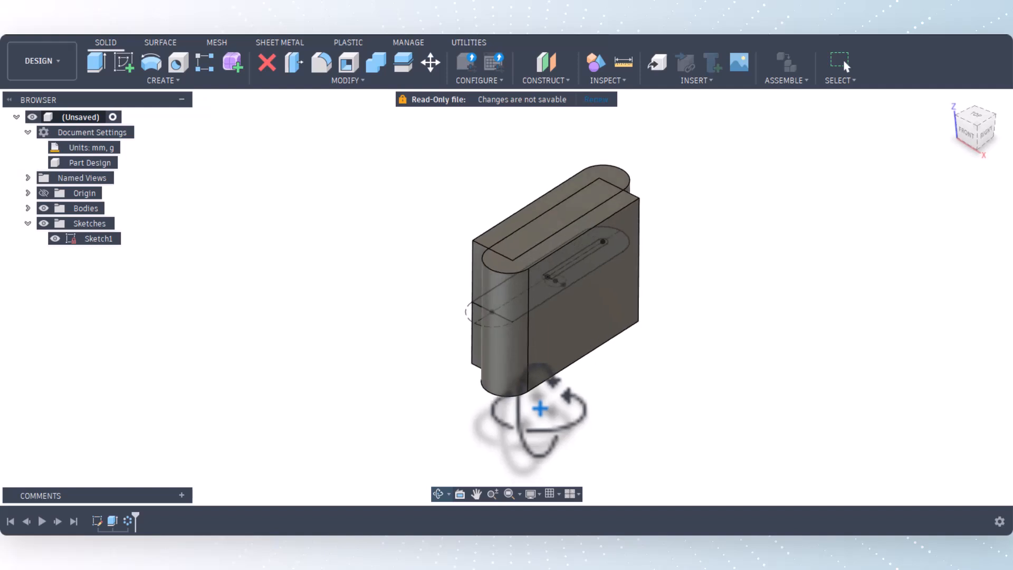
right_click(602, 393)
click(648, 390)
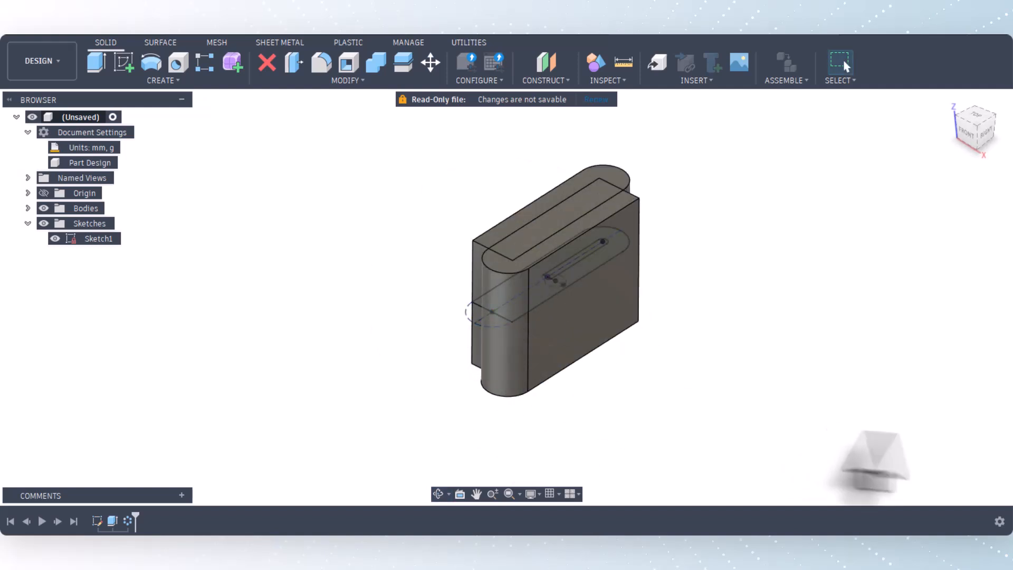
click(28, 208)
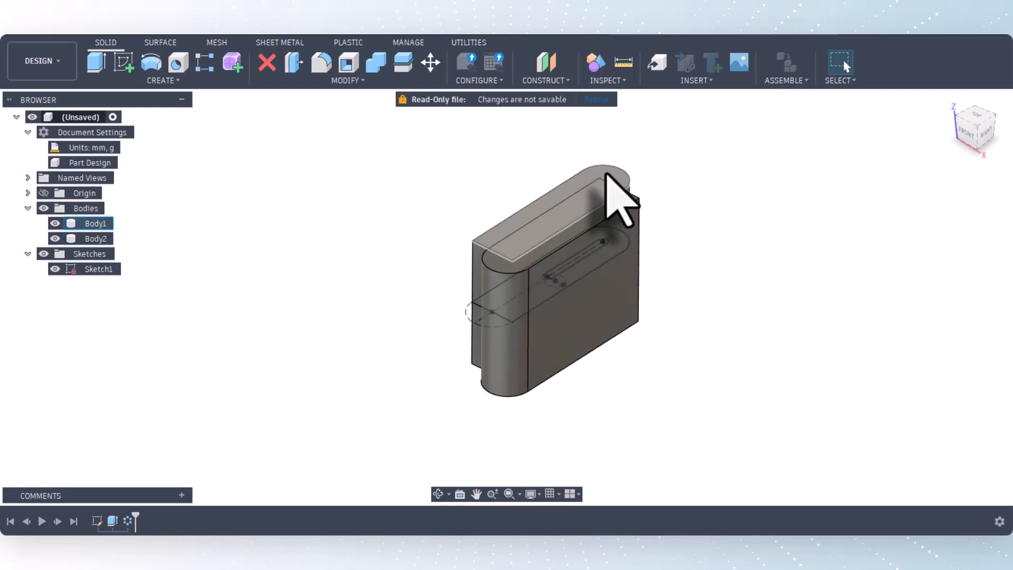
Step: Start a Rectangular Pattern with object type Bodies and choose Body1 as the object
click(209, 58)
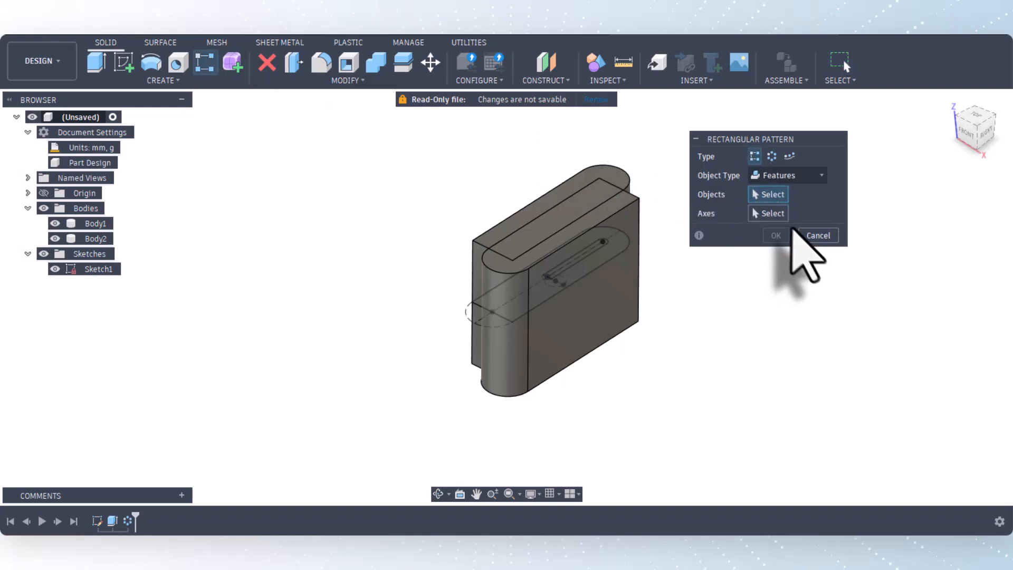
click(780, 178)
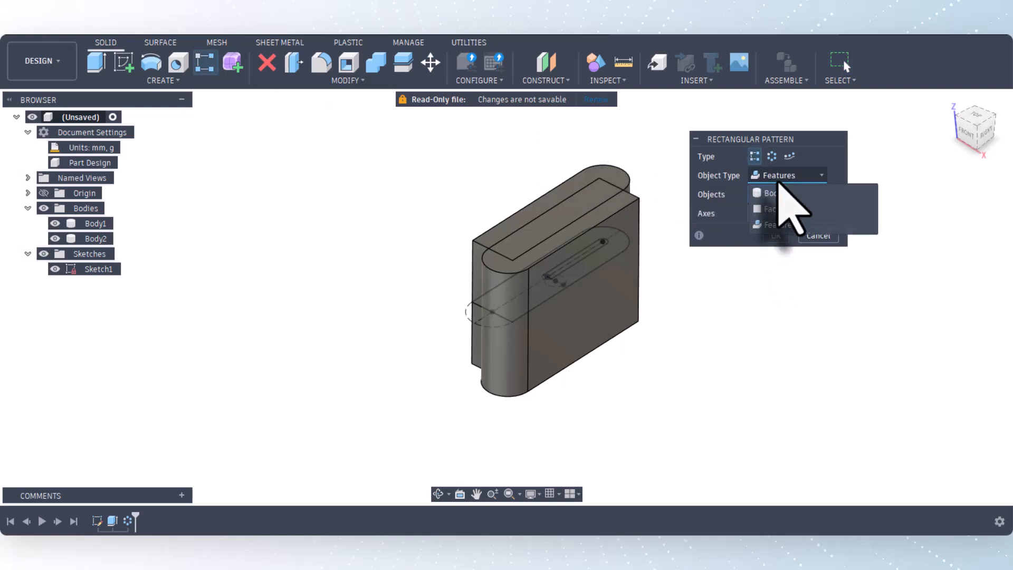
click(778, 178)
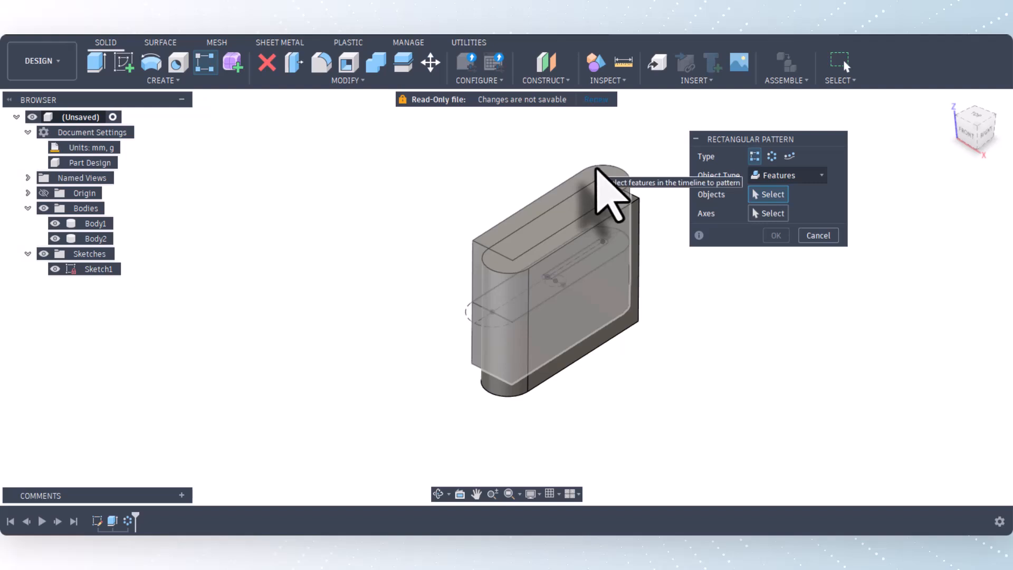
click(773, 177)
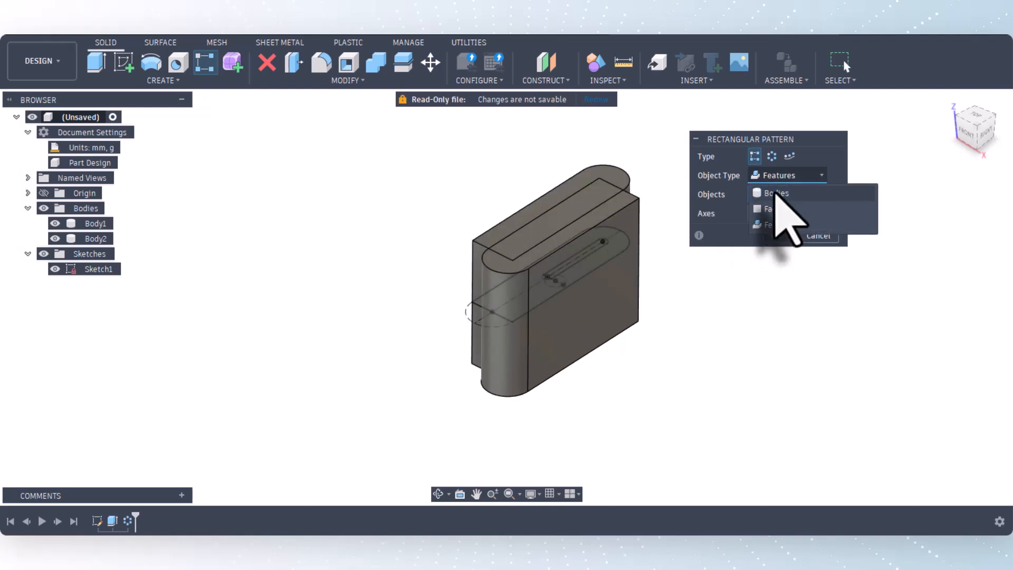
click(774, 193)
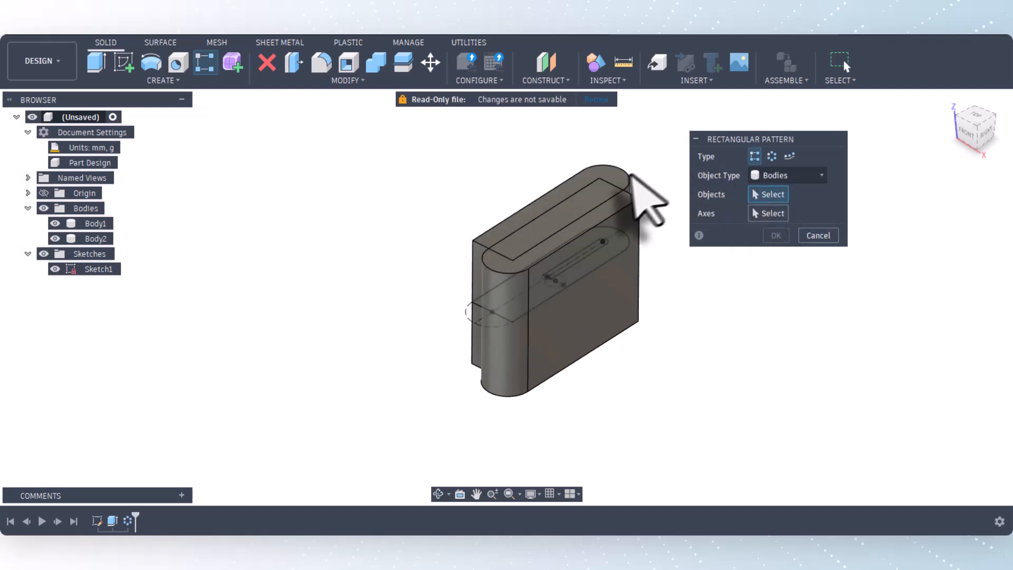
click(610, 178)
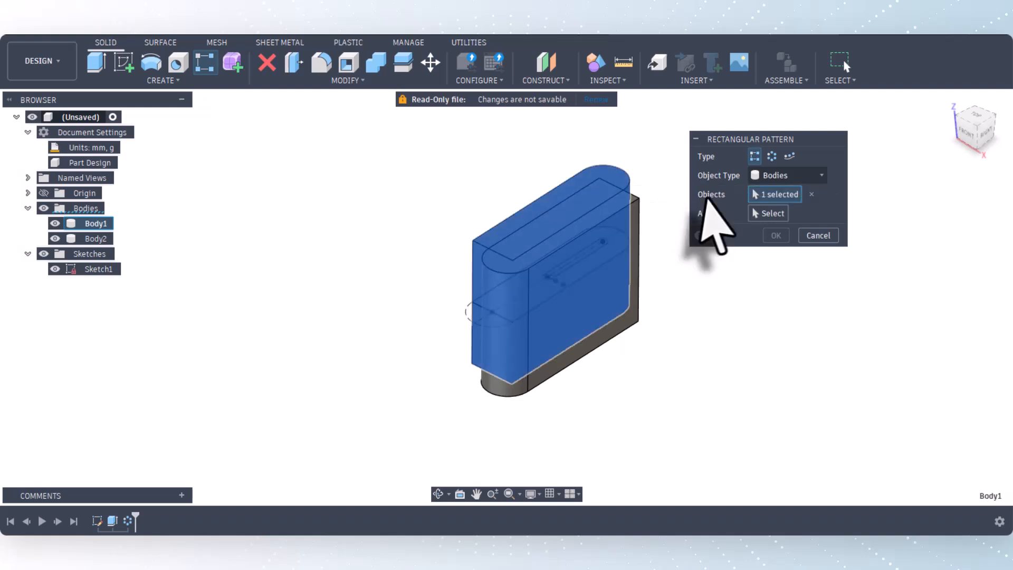
Step: Set the rectangular pattern of Body1 to run along the X axis with Spacing distribution, 60 mm distance and a quantity of 5
click(755, 213)
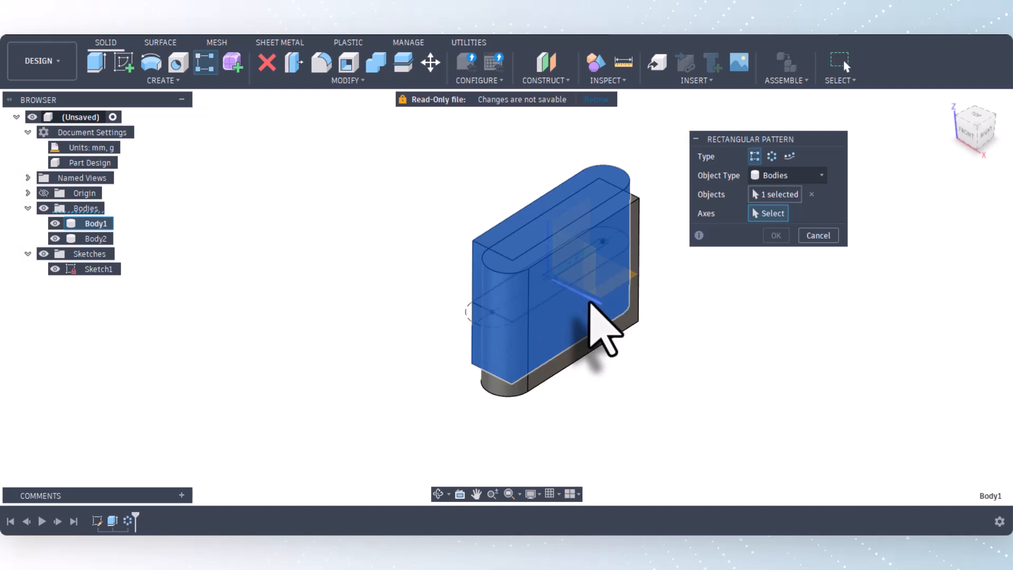
click(589, 304)
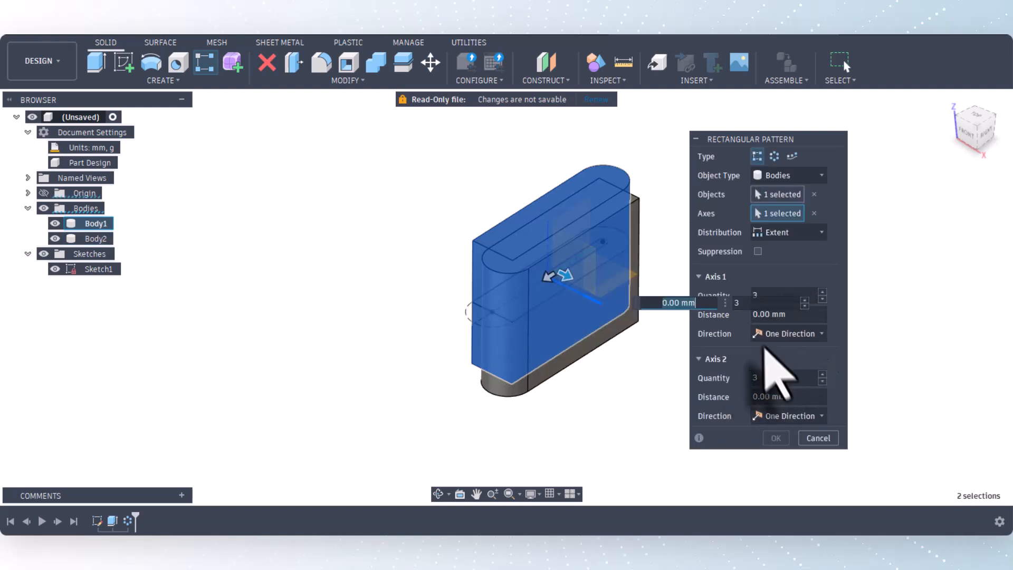
click(789, 233)
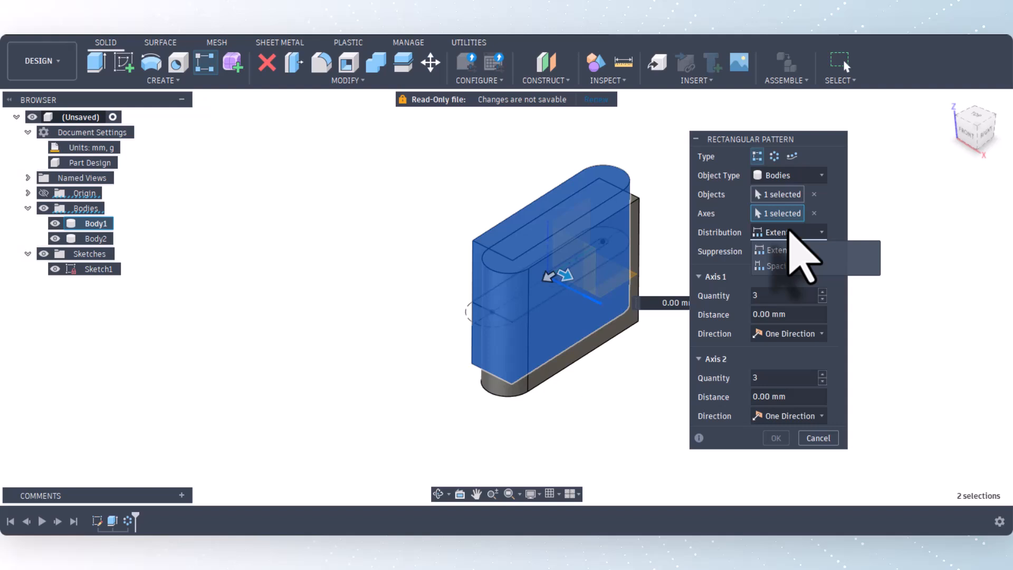
click(783, 265)
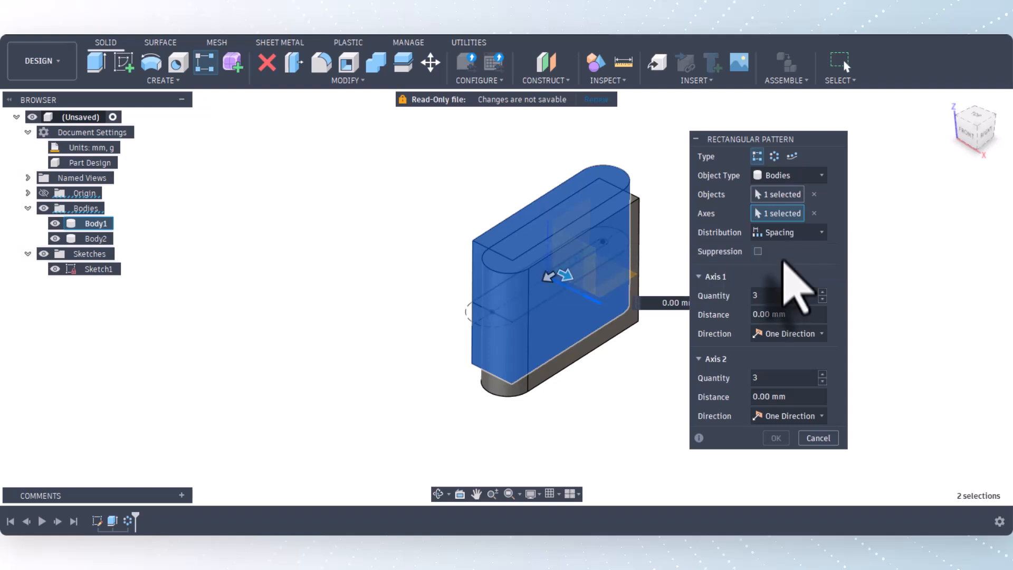
click(784, 315)
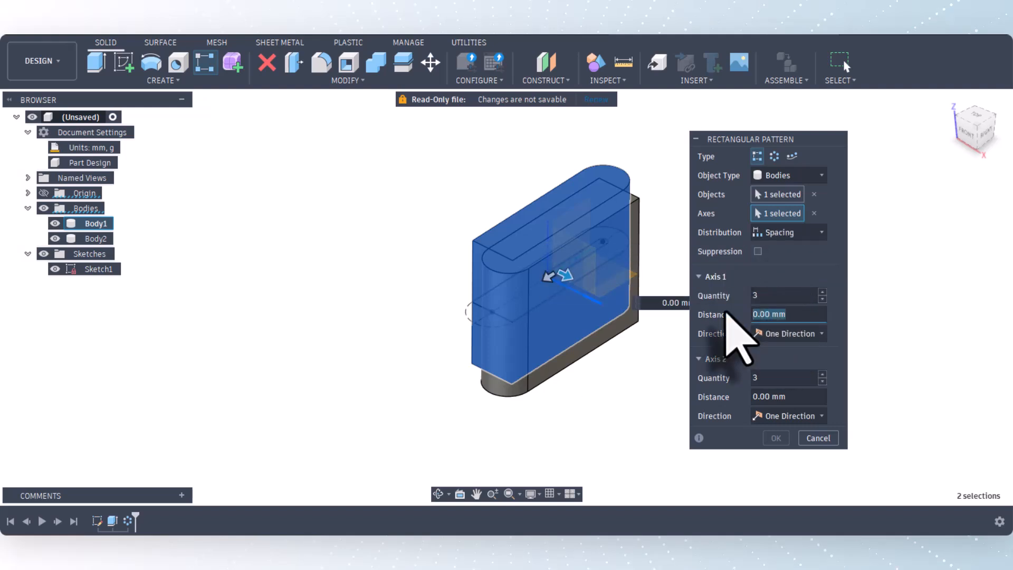
text(60)
click(770, 294)
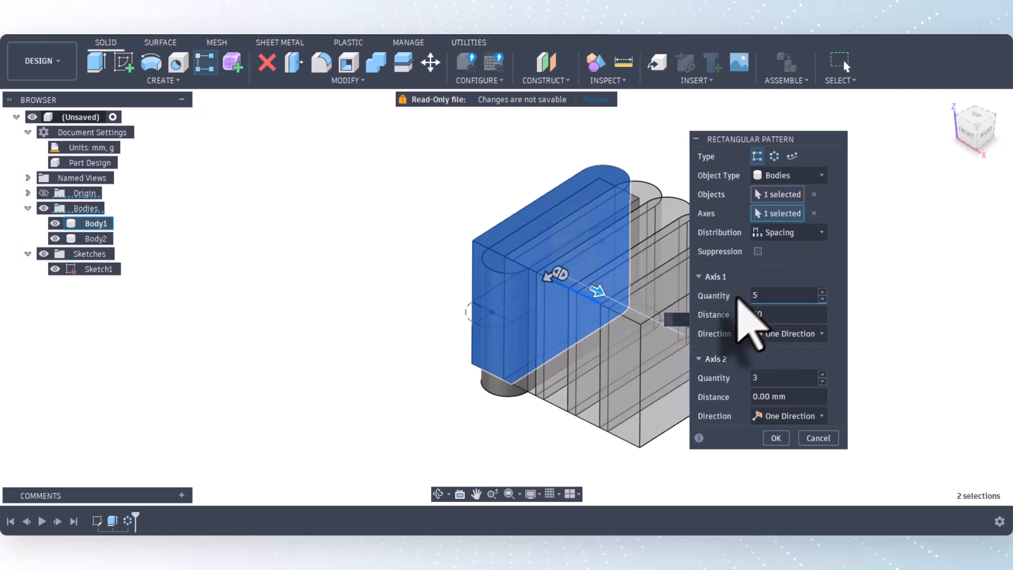
scroll(305, 243, down, 3)
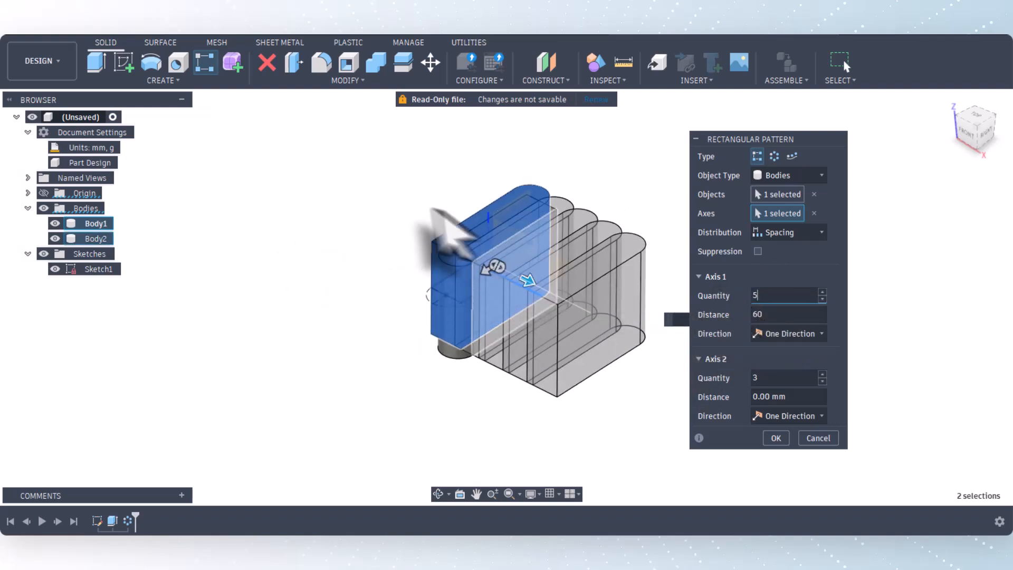
Step: Make the Axis 1 direction Symmetric, set the Axis 2 quantity to 1 and create the pattern
click(786, 338)
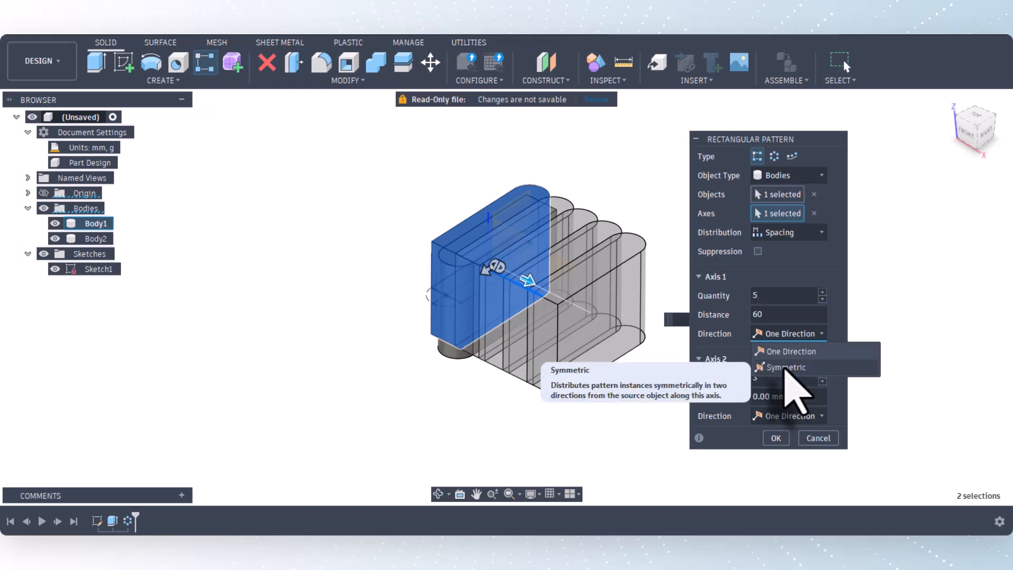
click(785, 368)
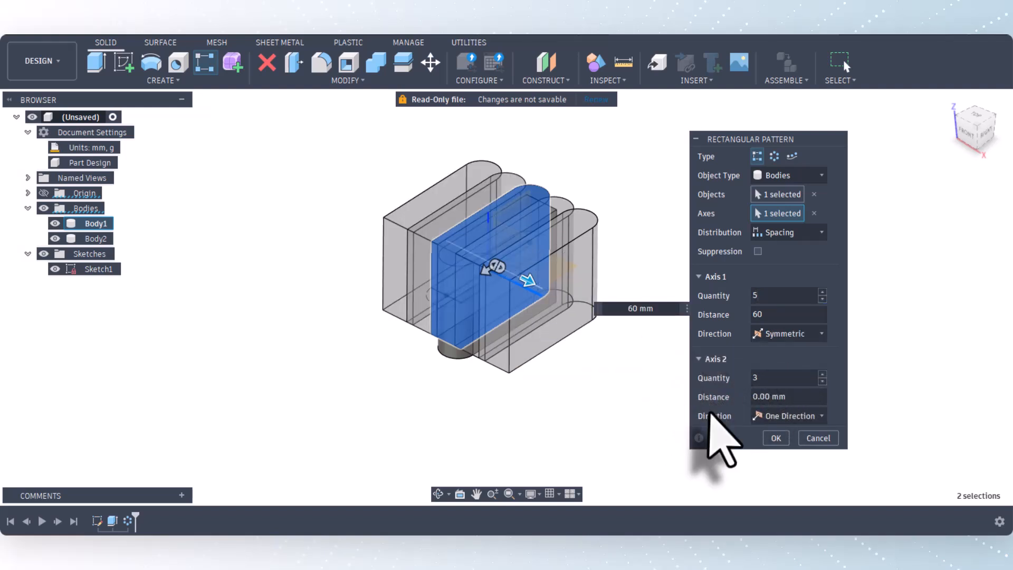
drag(778, 376, 735, 378)
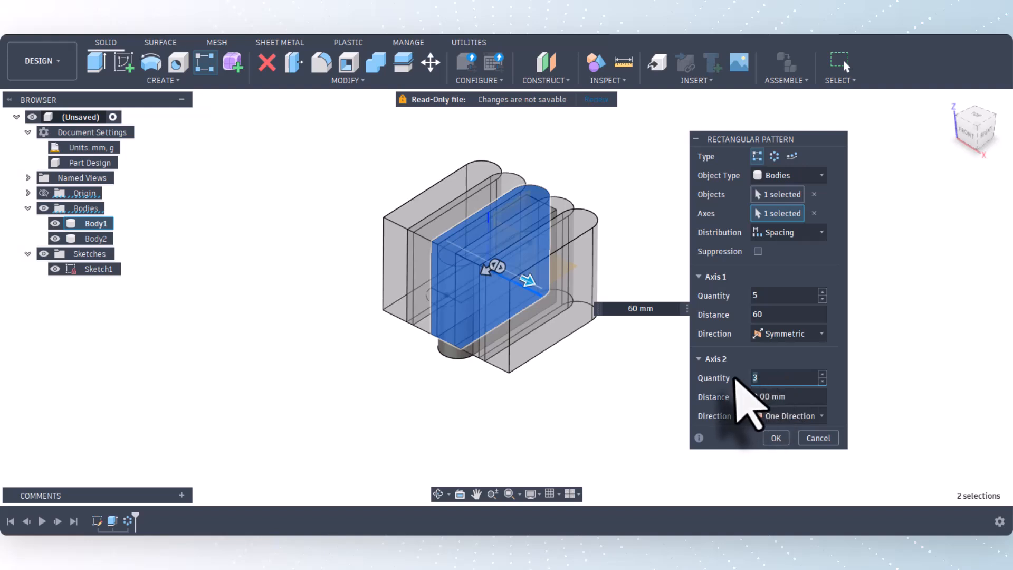
text(1)
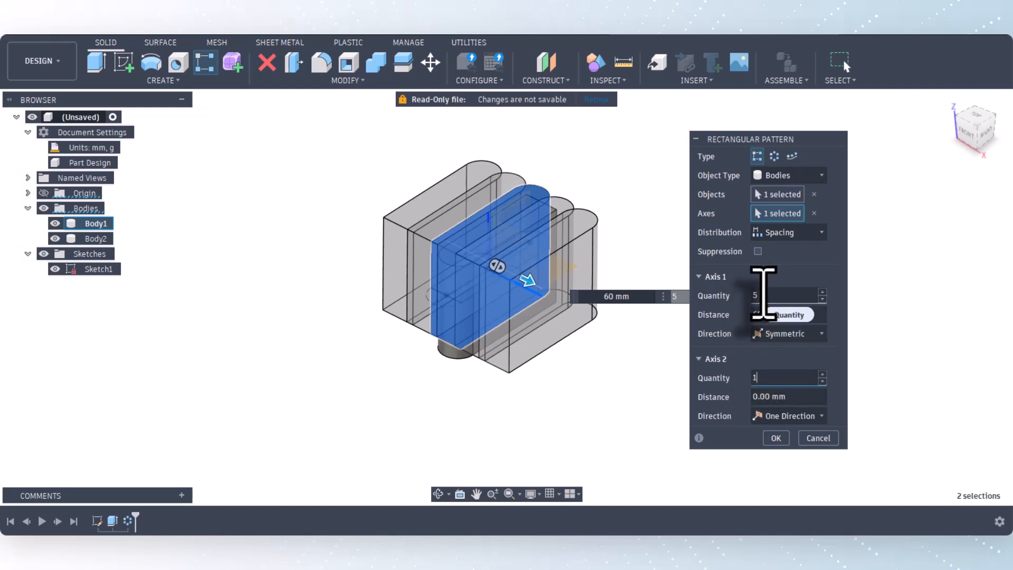
click(774, 438)
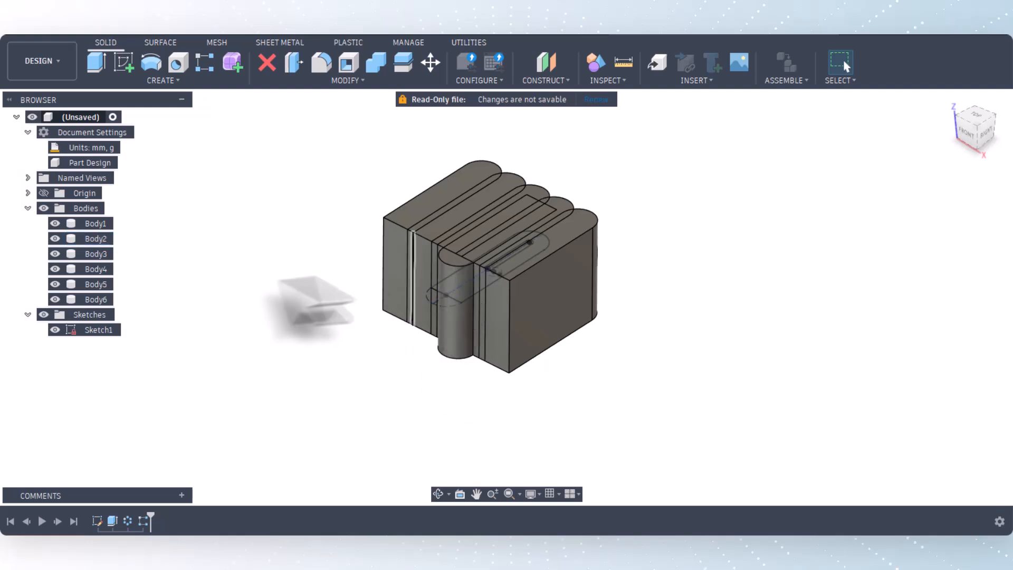
Step: Pattern Body2 along the origin X axis in a rectangular pattern with a quantity of 2 and 60 mm spacing
click(204, 63)
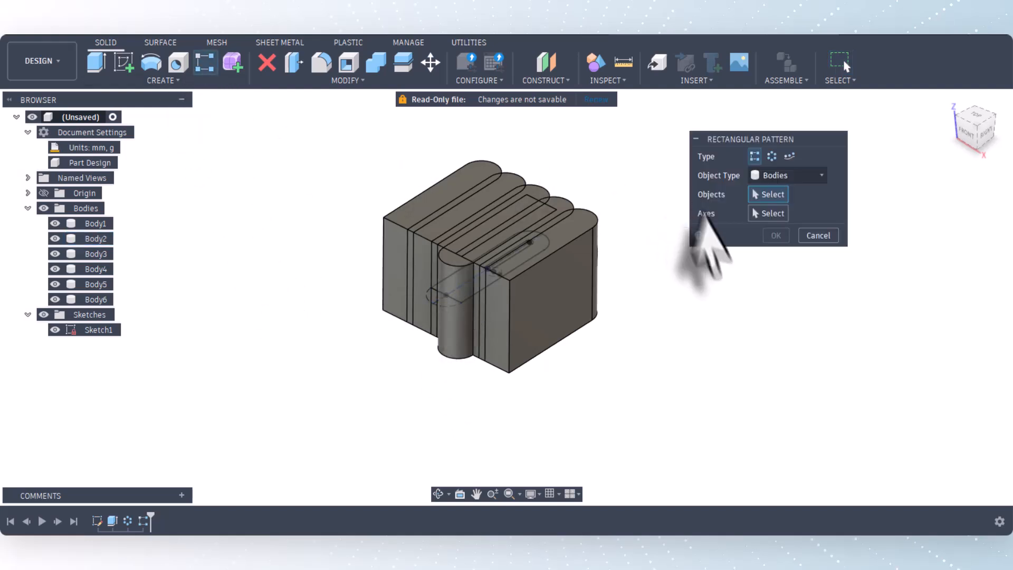
click(445, 352)
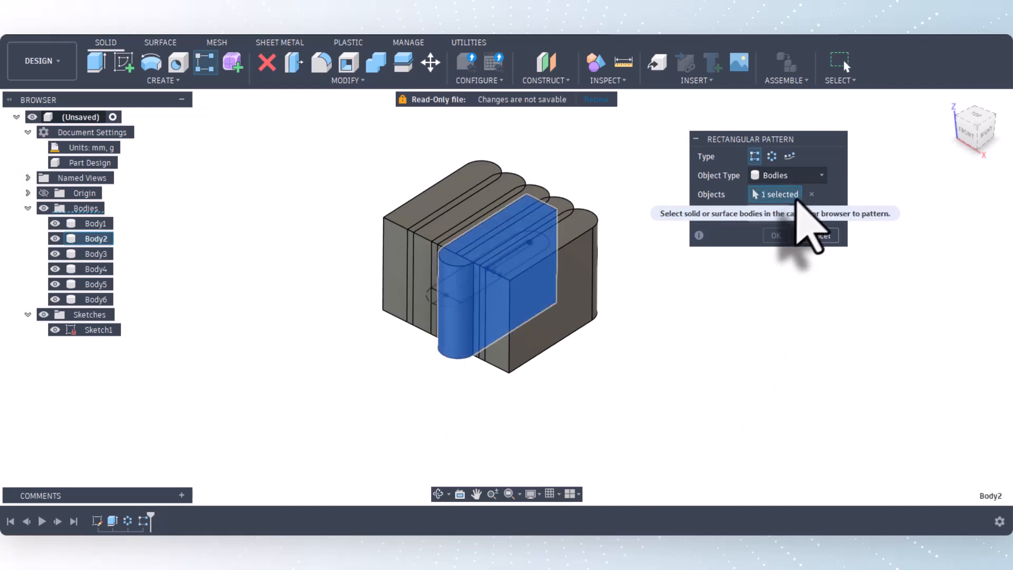
click(773, 214)
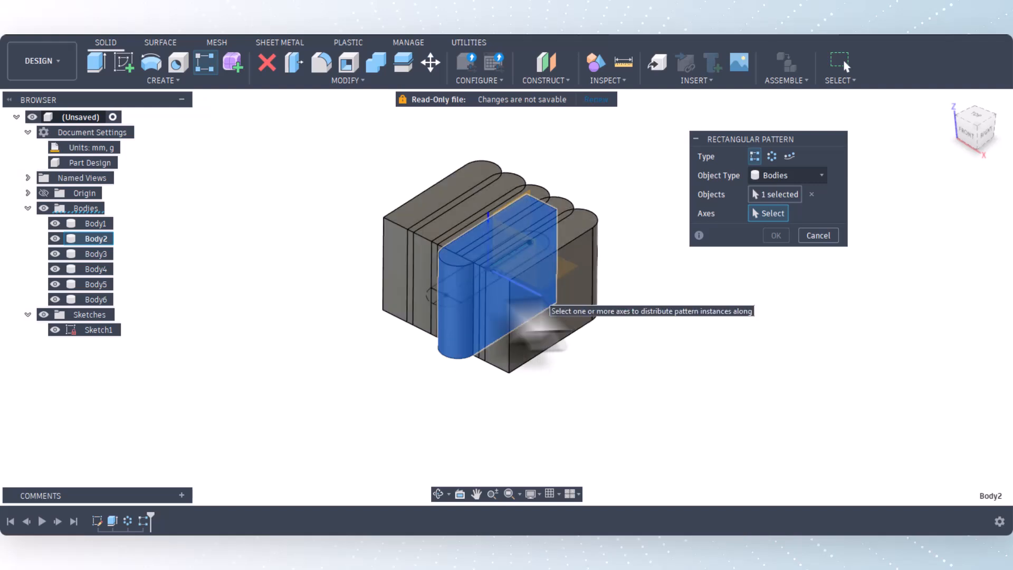
click(27, 192)
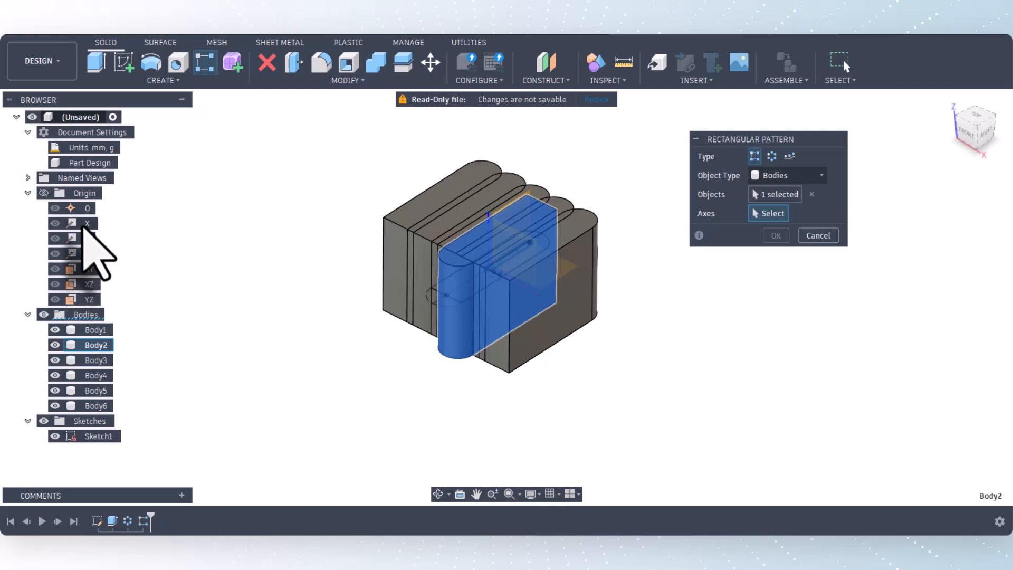
click(85, 222)
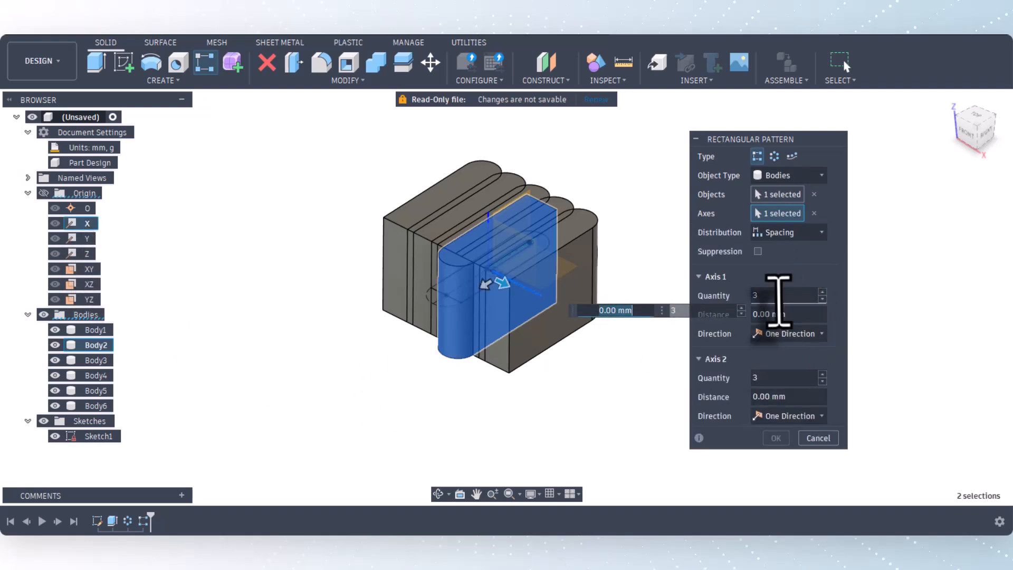
click(755, 295)
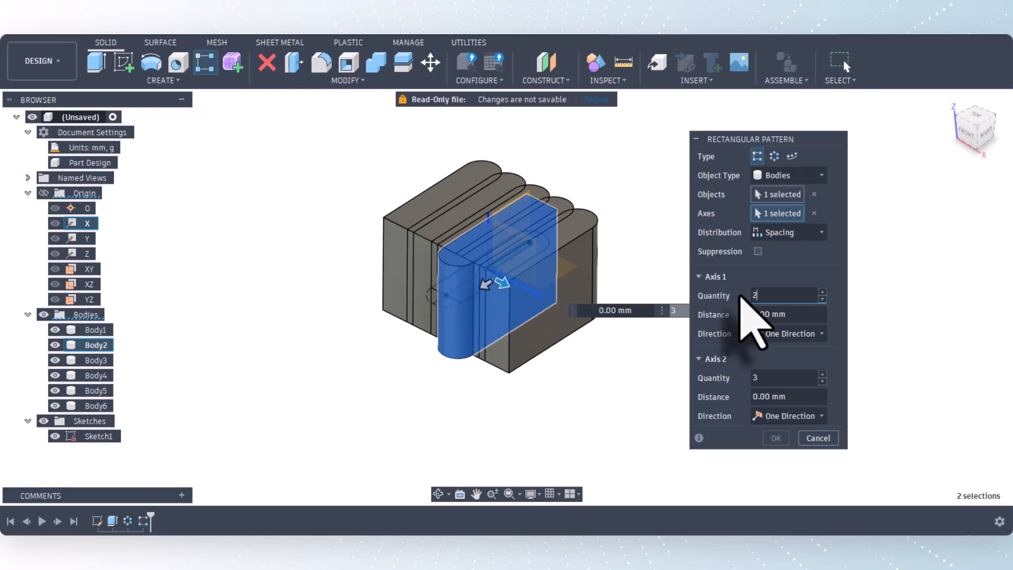
click(784, 314)
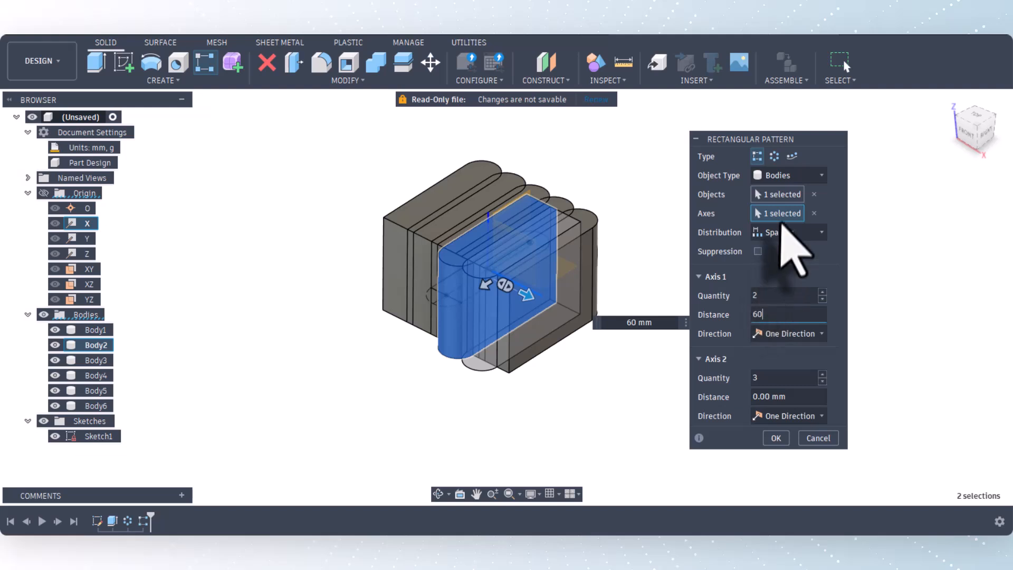
click(776, 438)
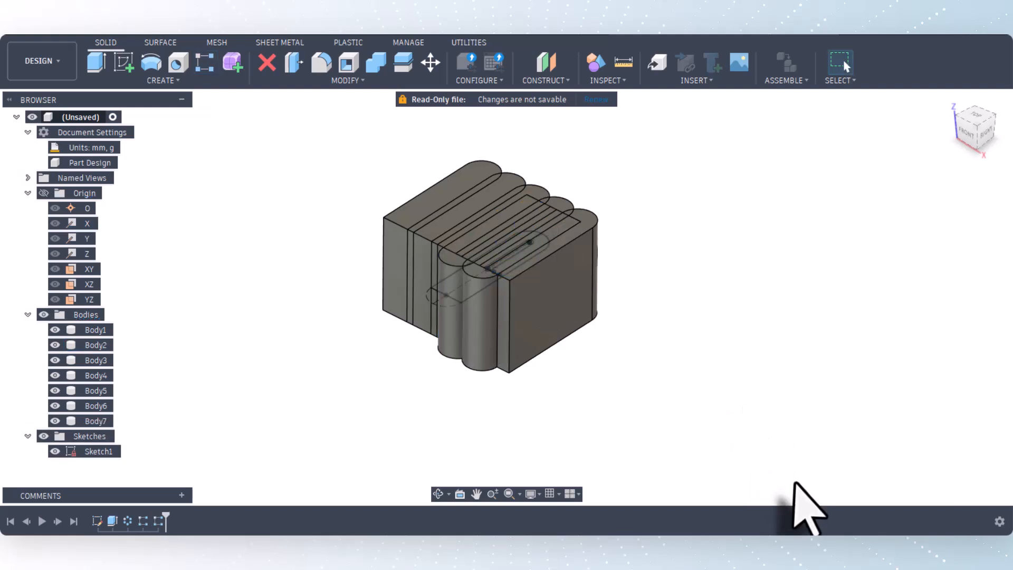
Step: Hide all sketches and start a Combine with Body2 as the target body
key(F6)
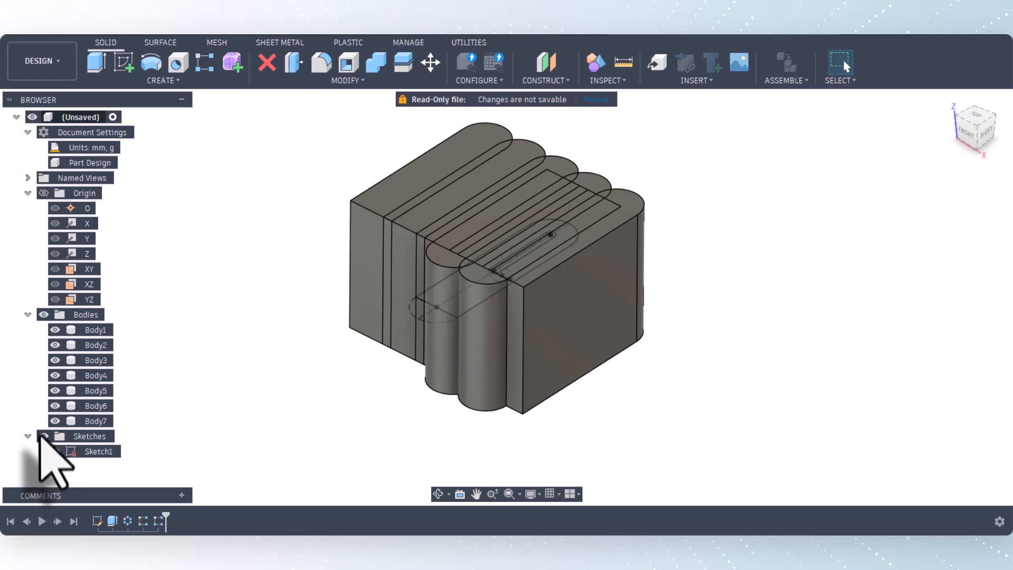
click(43, 436)
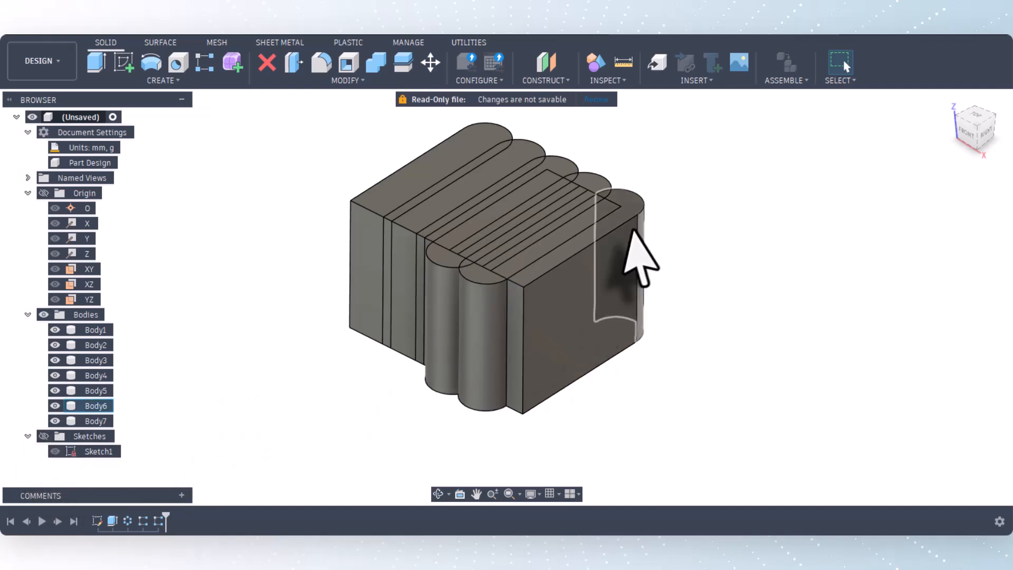
click(373, 61)
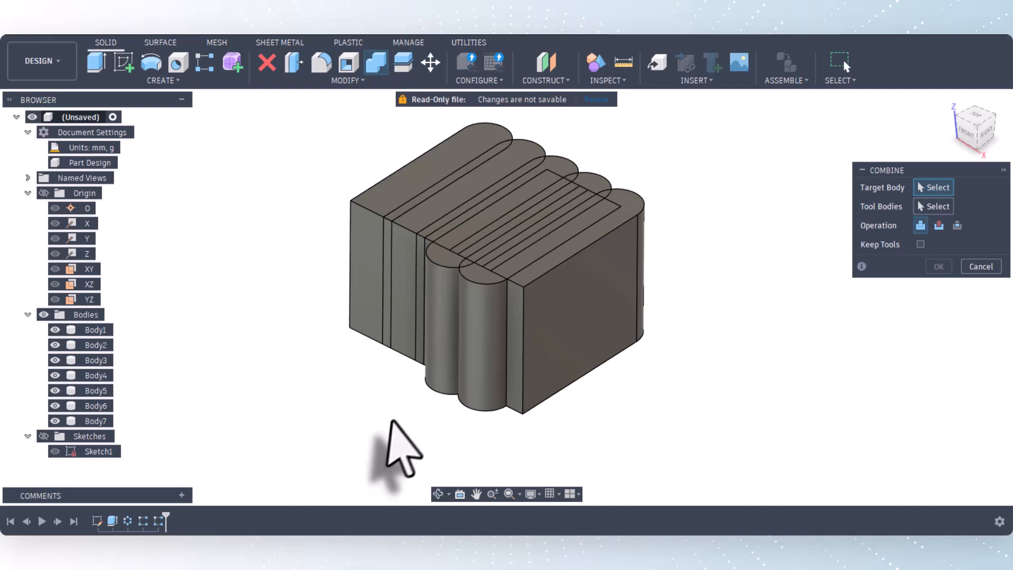
click(446, 385)
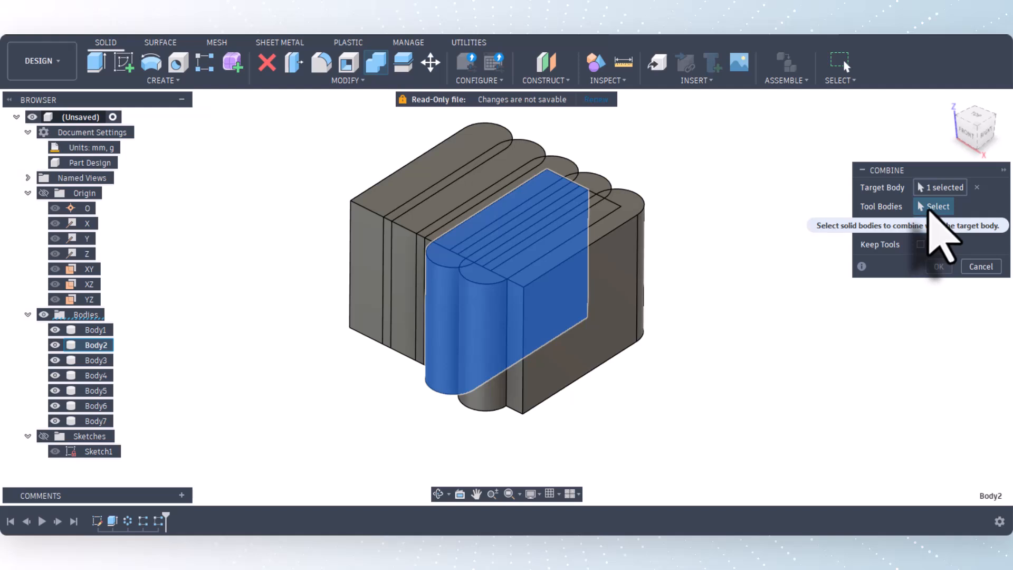
click(932, 207)
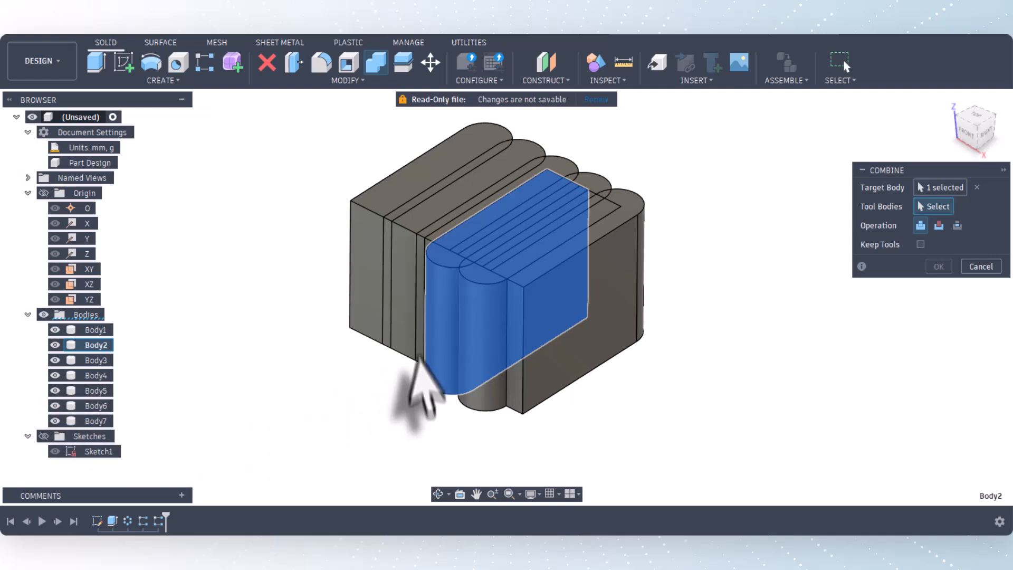
Step: Choose the six remaining bodies as tool bodies and join them to the target
click(628, 216)
click(604, 185)
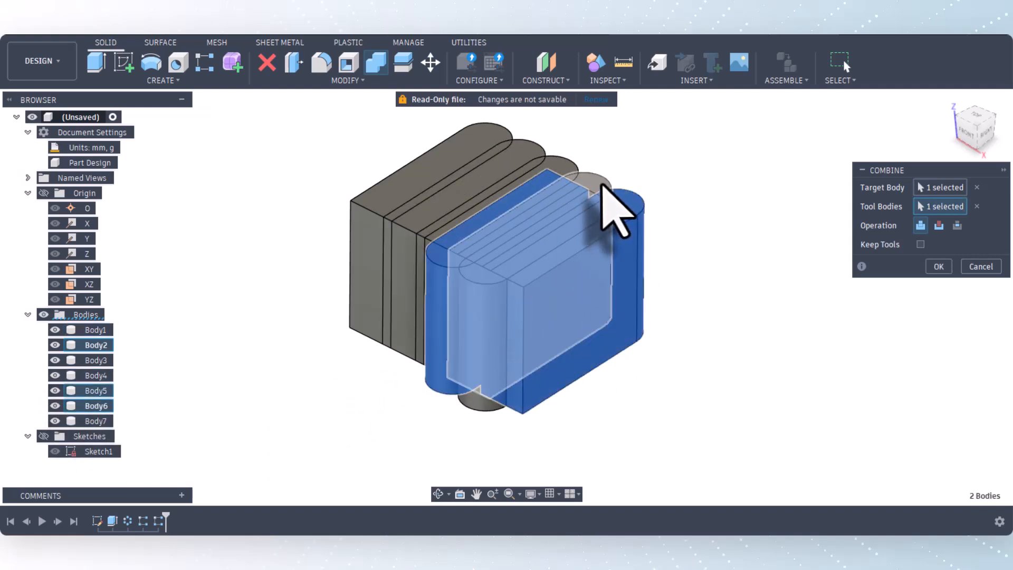
click(543, 159)
click(528, 154)
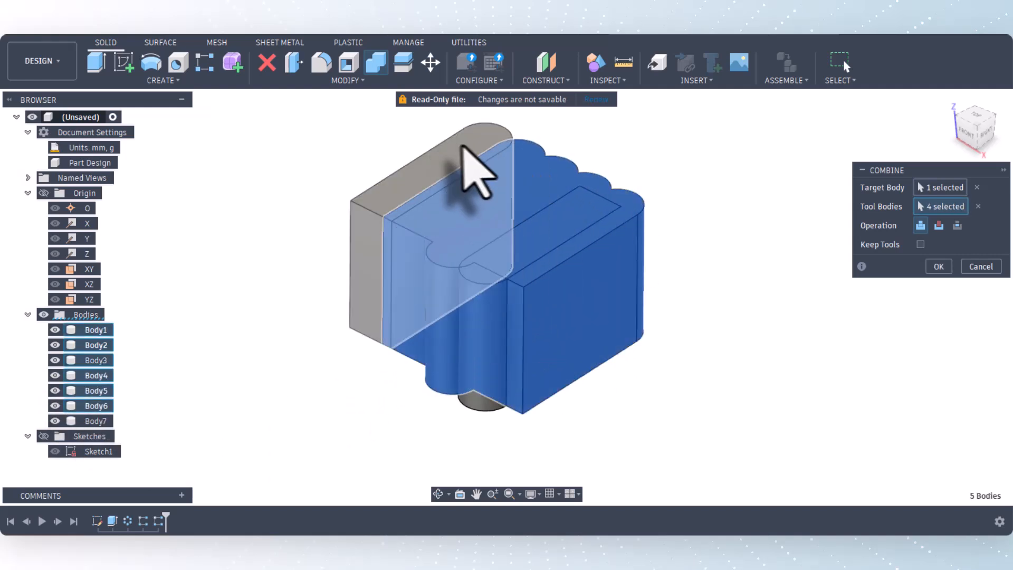
click(467, 148)
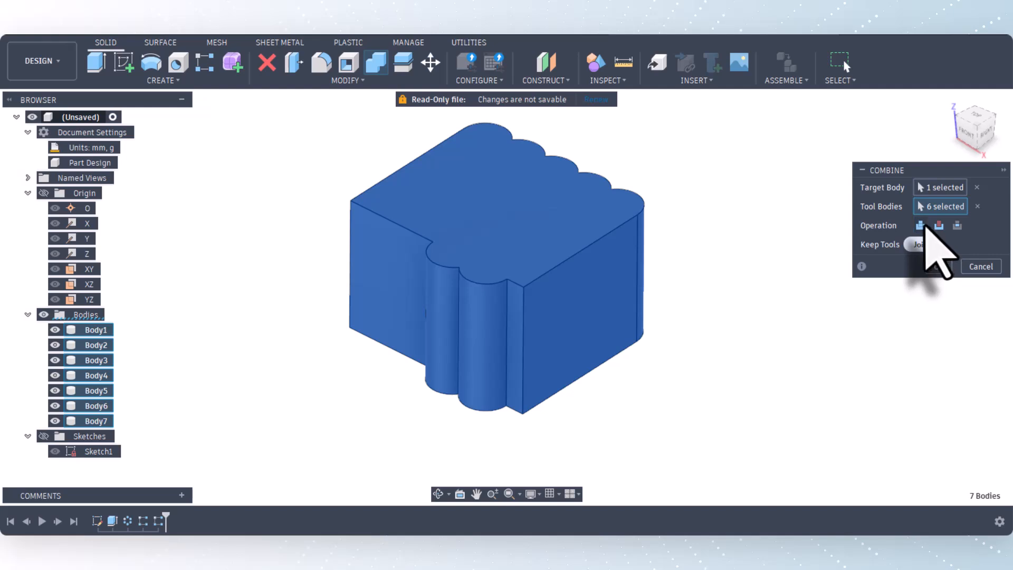
click(938, 267)
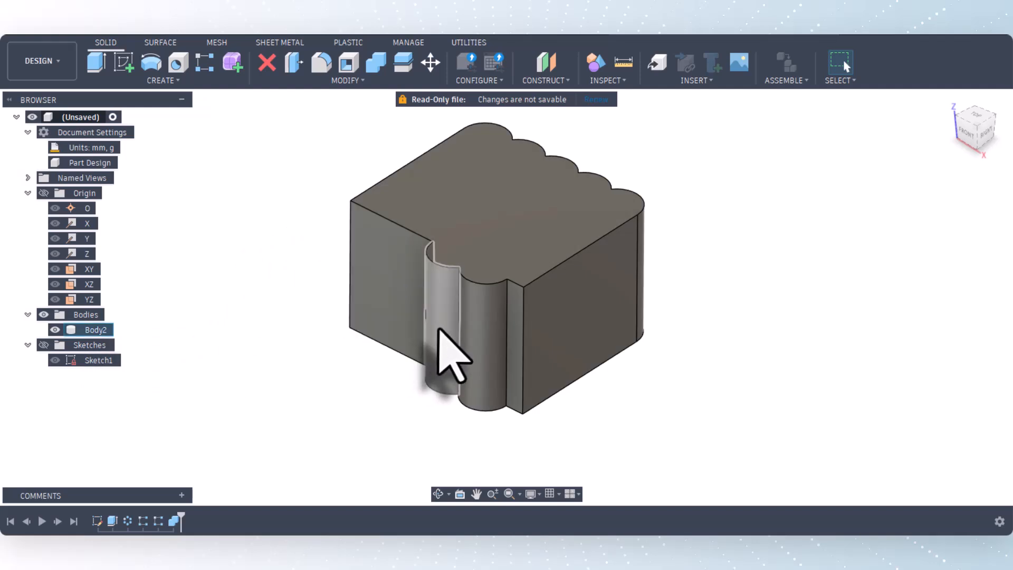
click(346, 80)
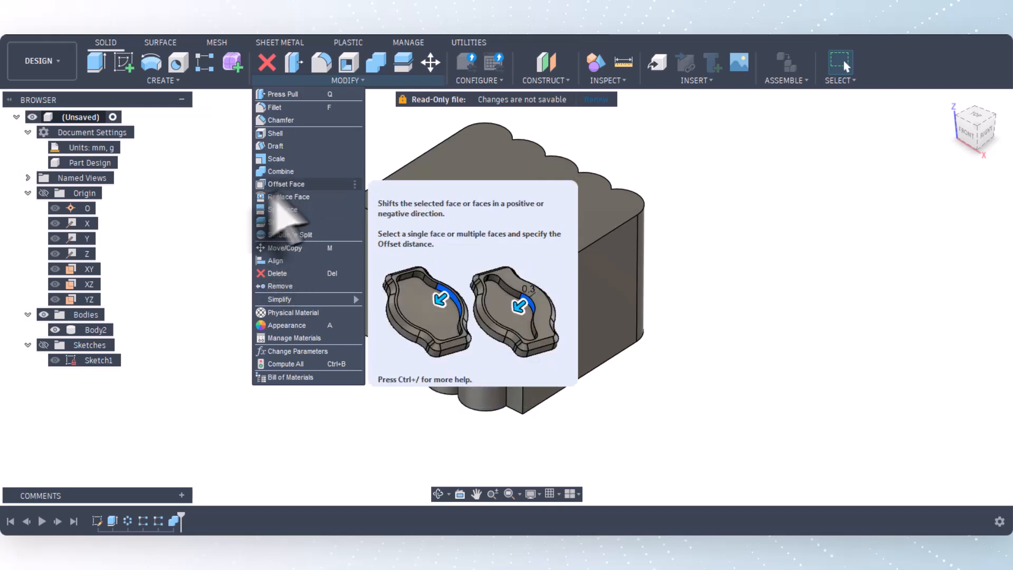
click(294, 63)
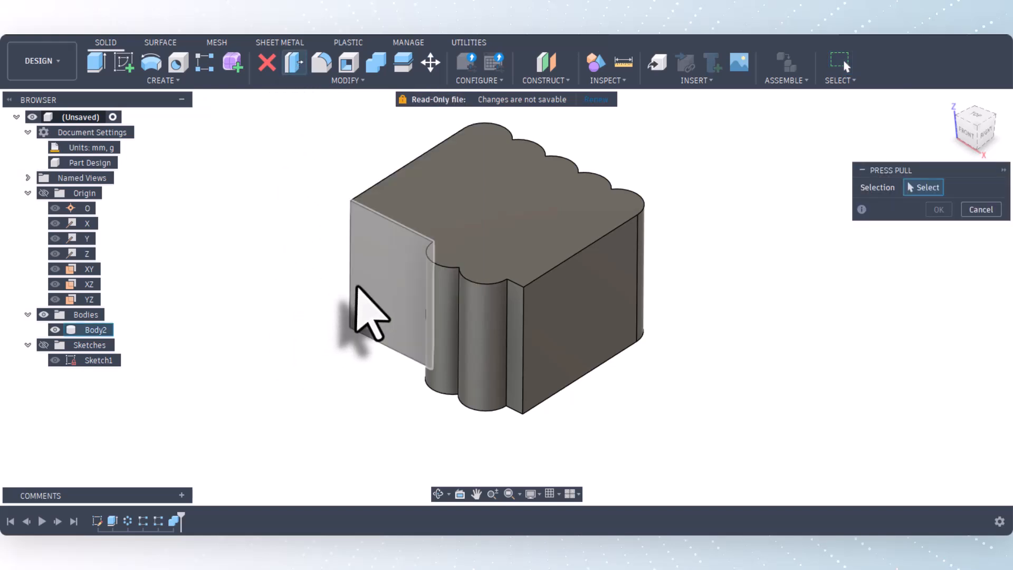
key(Escape)
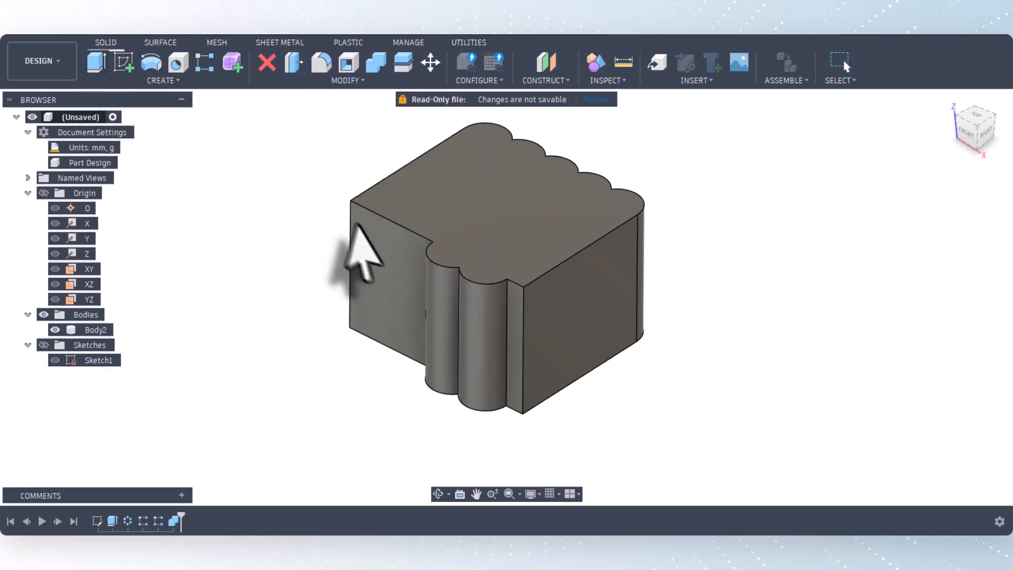
key(e)
click(413, 285)
drag(403, 252, 306, 328)
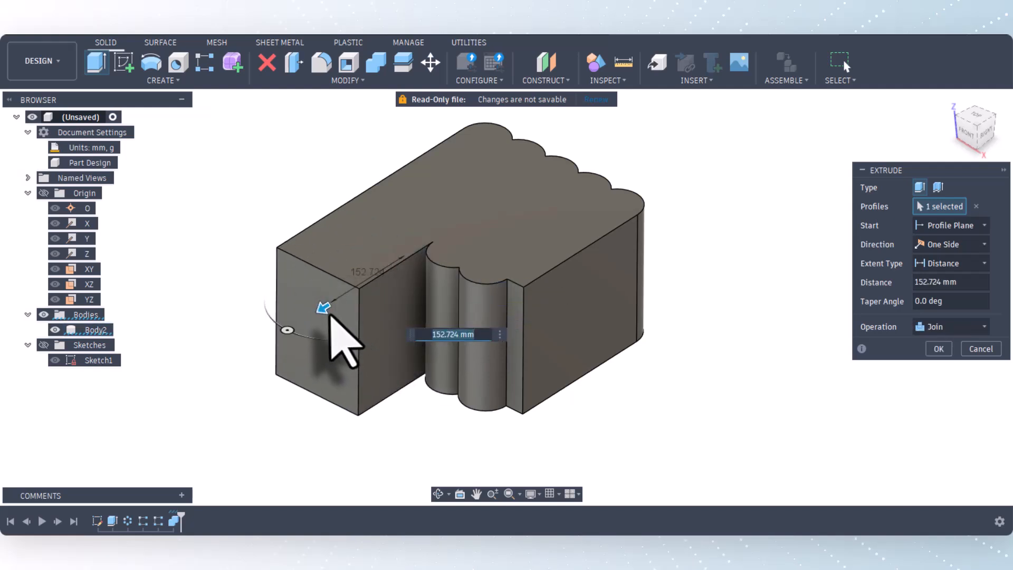
click(980, 348)
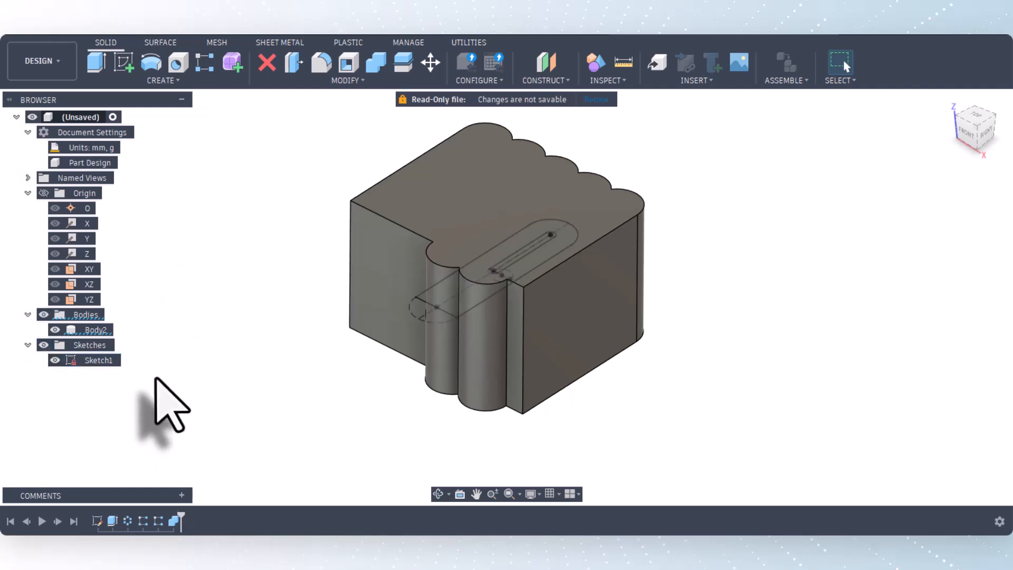
Step: Show the dimensions of Sketch1 and move its 75 mm dimension clear of the solid body
right_click(105, 363)
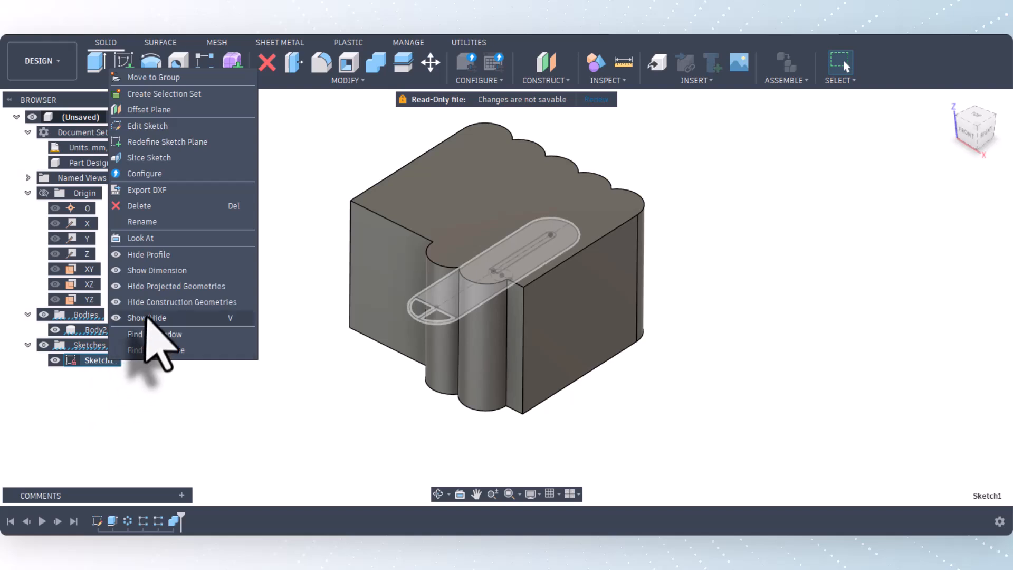
click(159, 270)
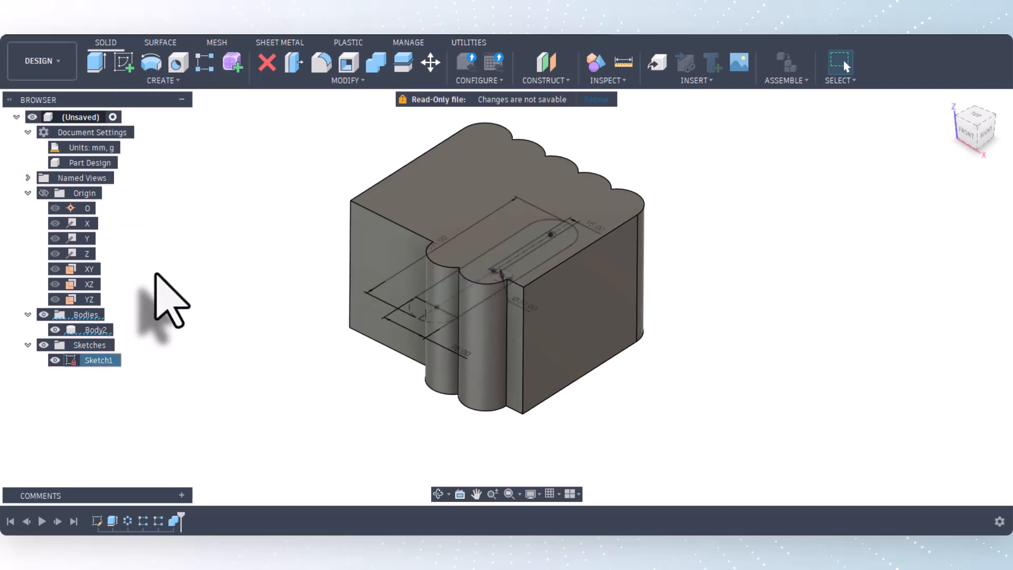
mouse_move(461, 365)
mouse_down()
mouse_move(379, 391)
mouse_move(387, 412)
mouse_up()
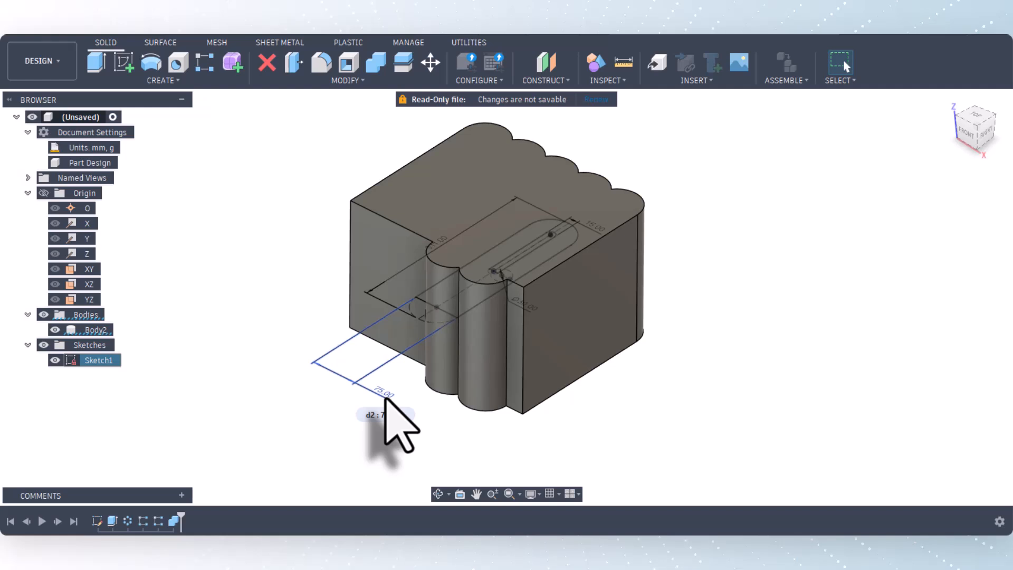
Step: Use Press Pull to offset the wide flat front face of the body outward by d2/2
click(289, 63)
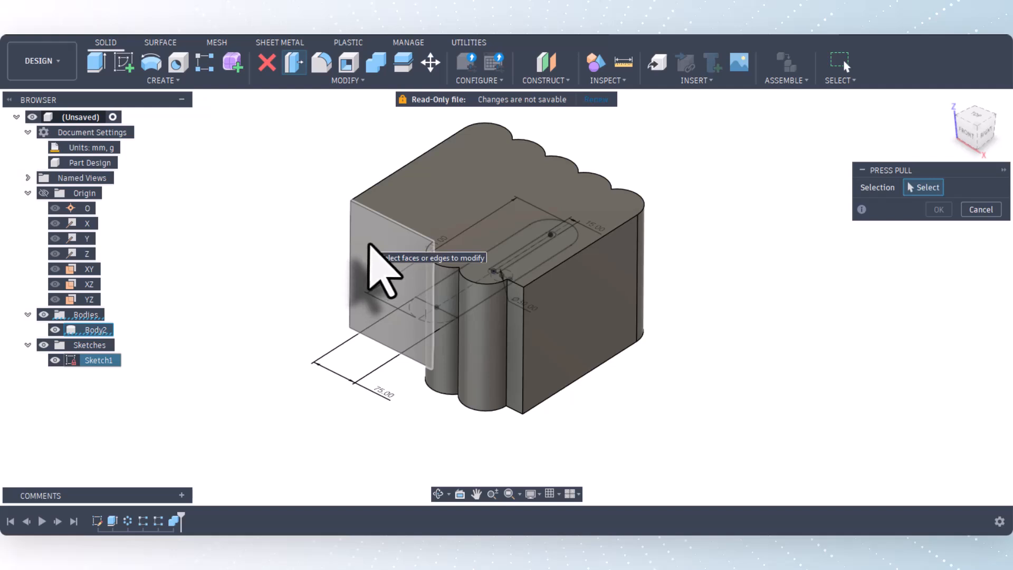
click(368, 244)
mouse_move(355, 260)
mouse_down()
mouse_move(311, 280)
mouse_move(353, 261)
mouse_up()
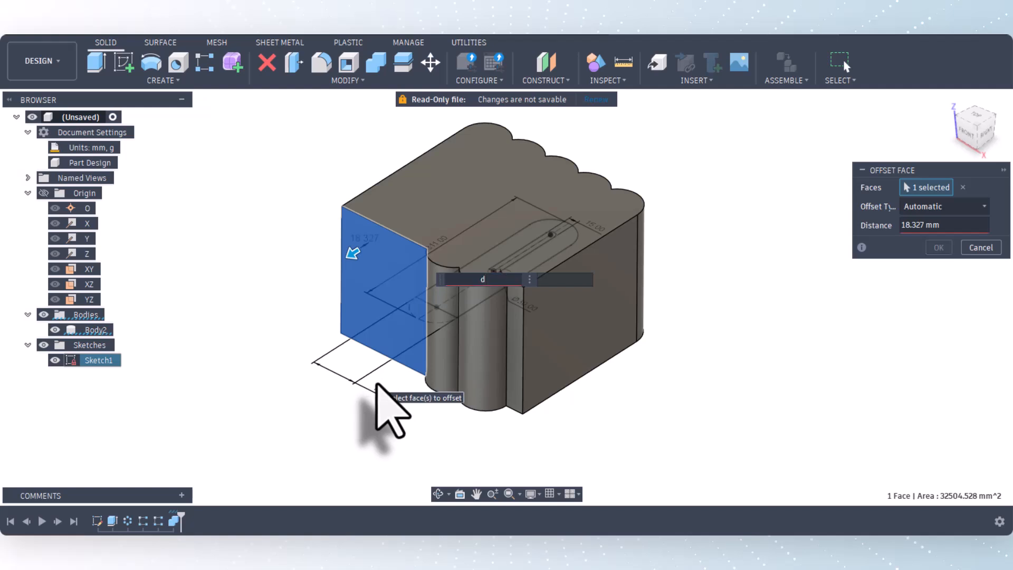
key(Return)
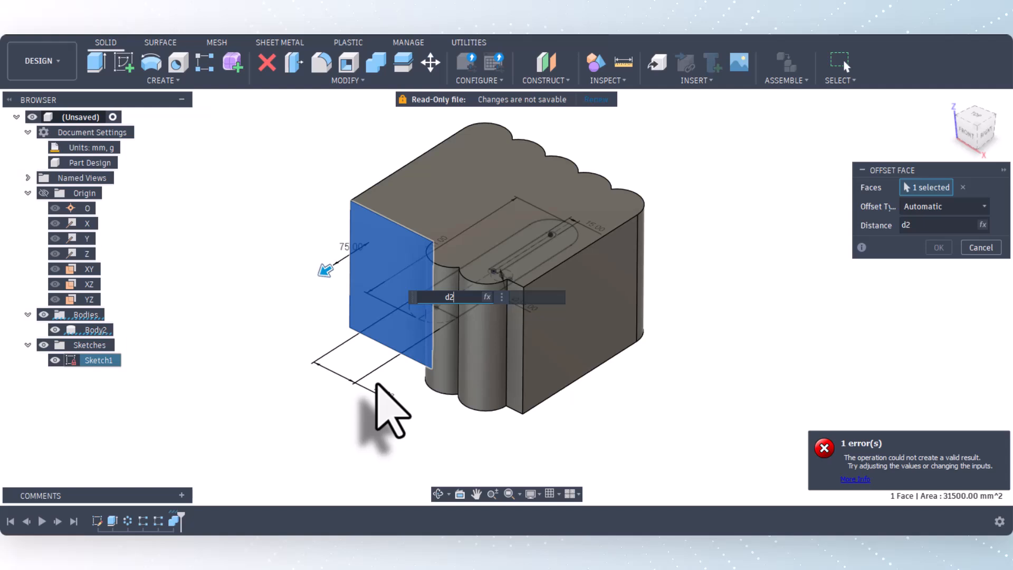
text(/2)
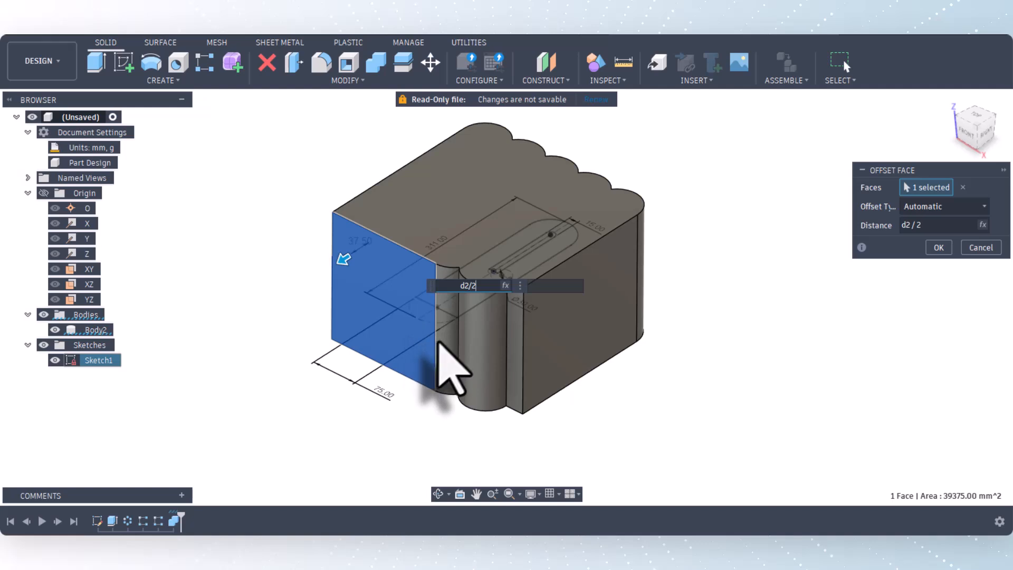
click(938, 247)
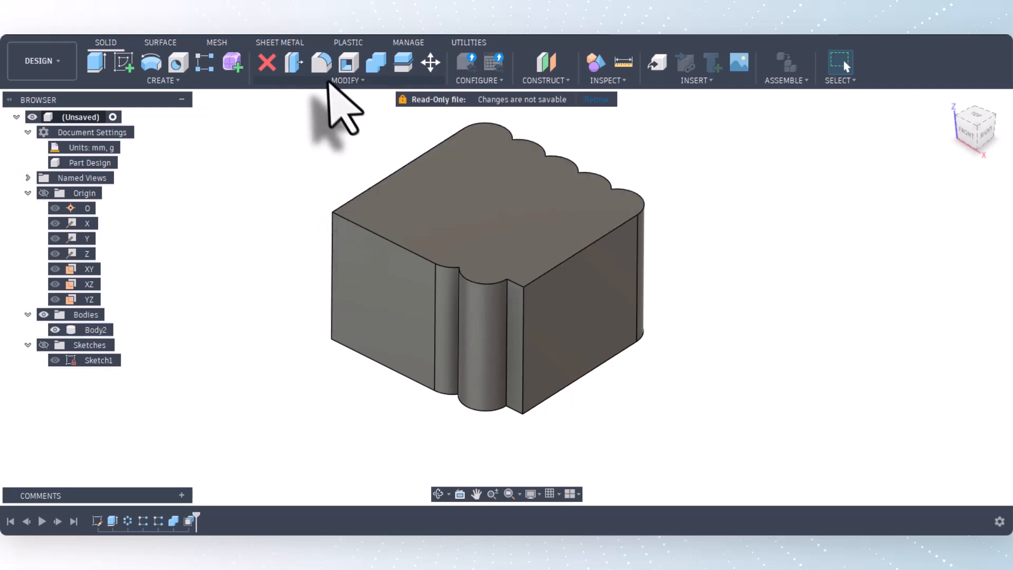
Step: Fillet the two vertical edges on either side of the protruding rounded front lobe with a 5 mm radius
click(321, 64)
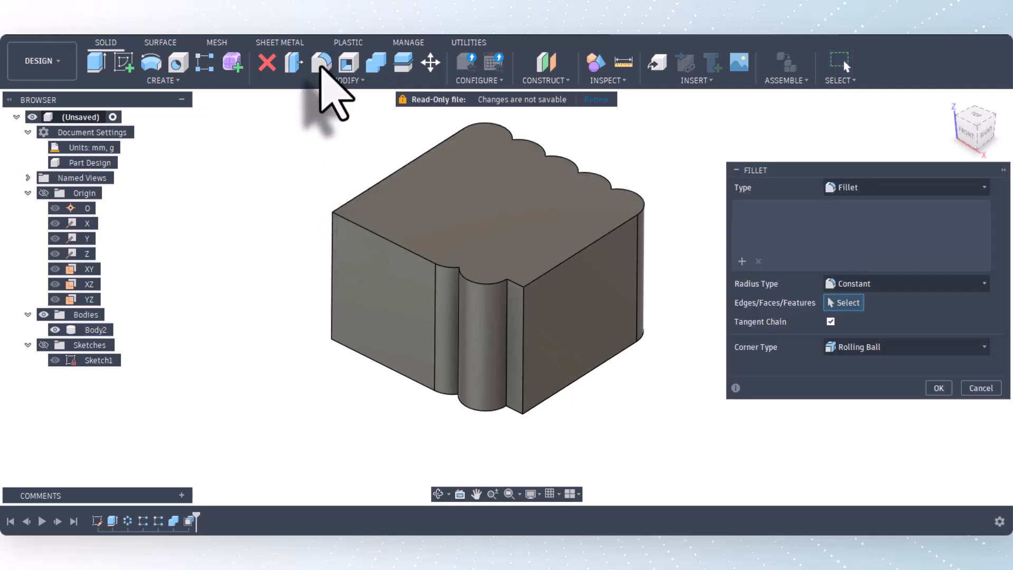
click(457, 327)
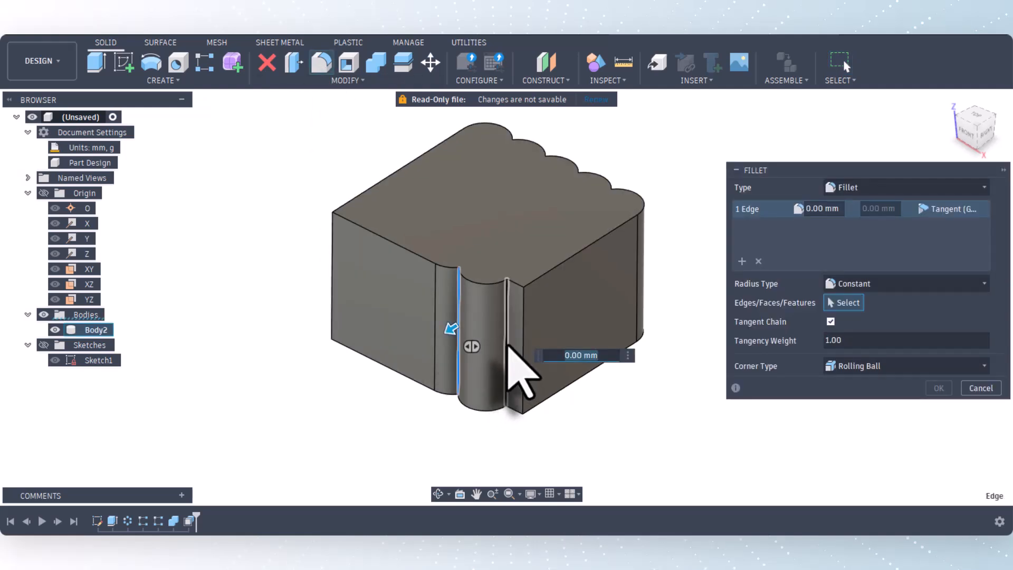
click(507, 347)
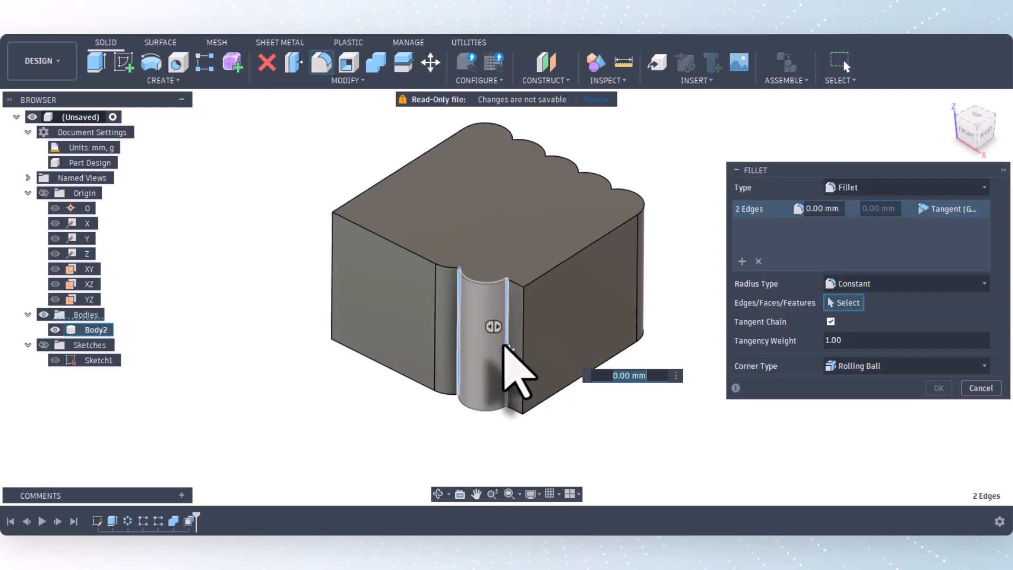
click(828, 209)
text(5)
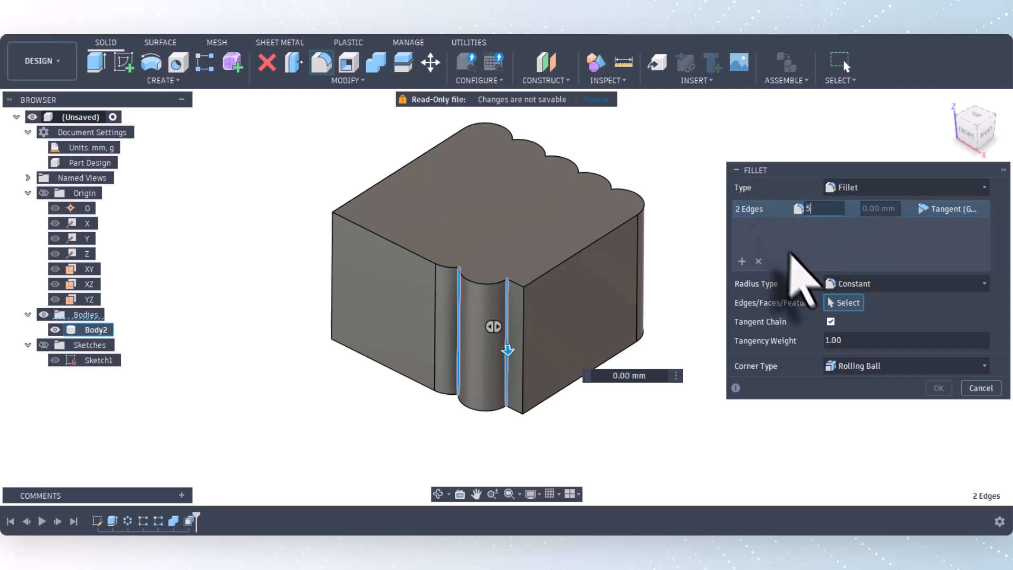
click(939, 388)
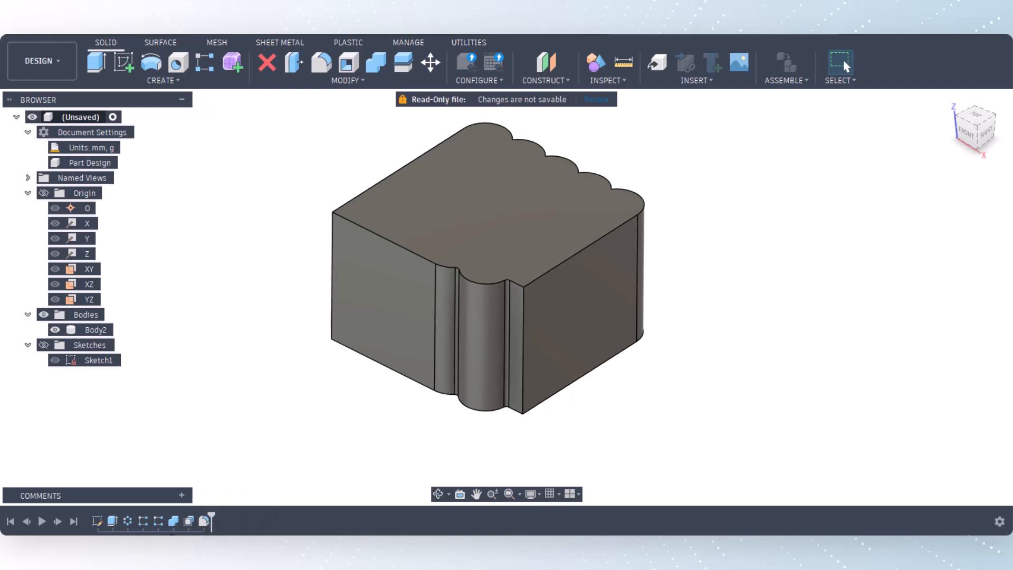
Step: Edit the 5 mm fillet to include the vertical corner edge between the front and right faces
right_click(204, 521)
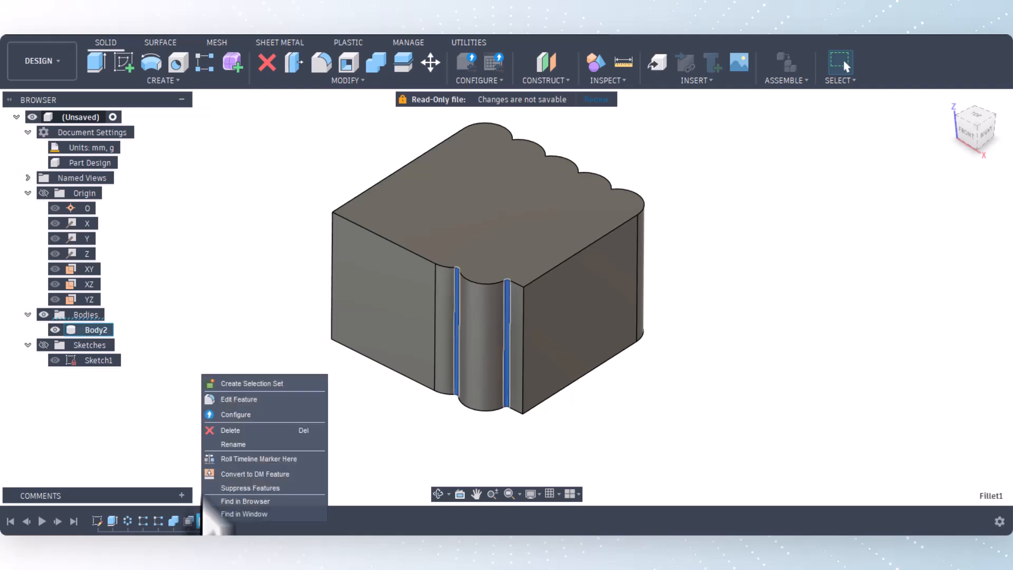
click(238, 399)
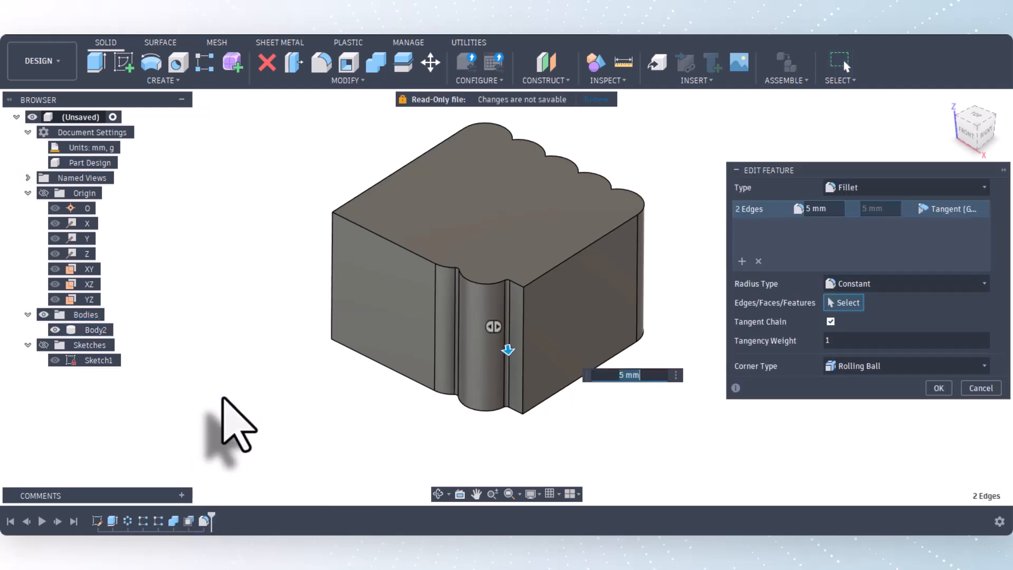
click(524, 397)
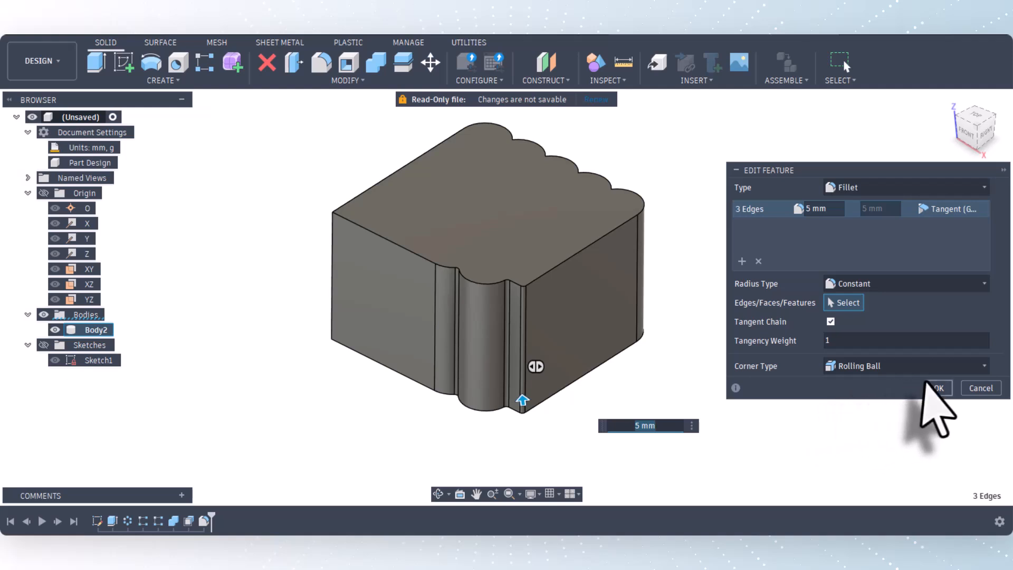
click(938, 389)
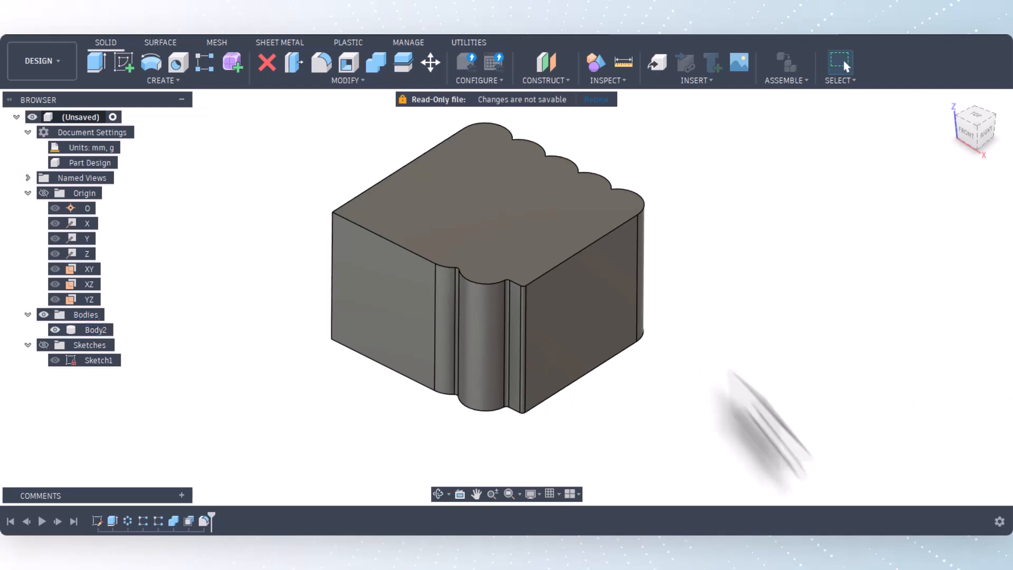
click(320, 64)
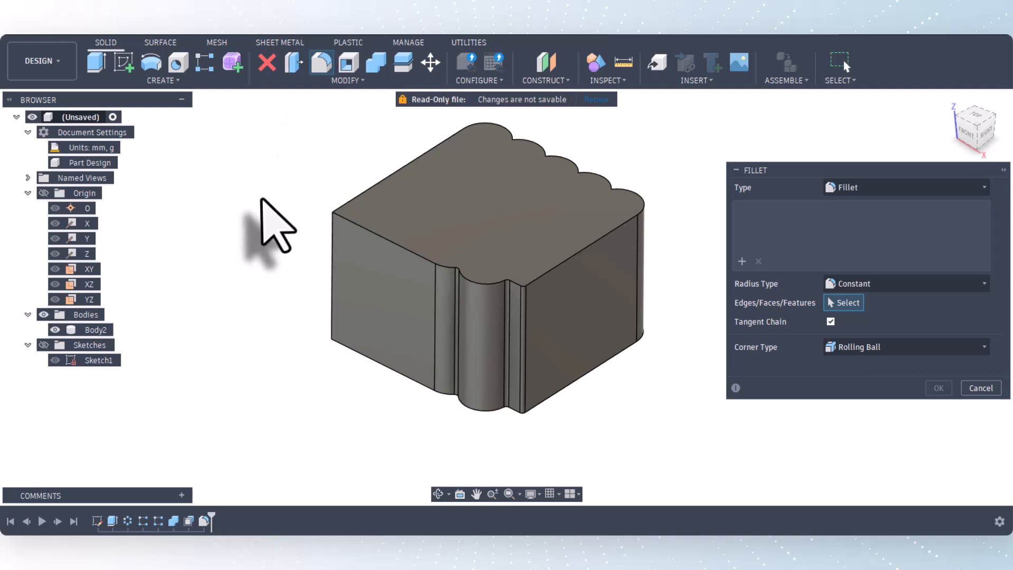
click(332, 264)
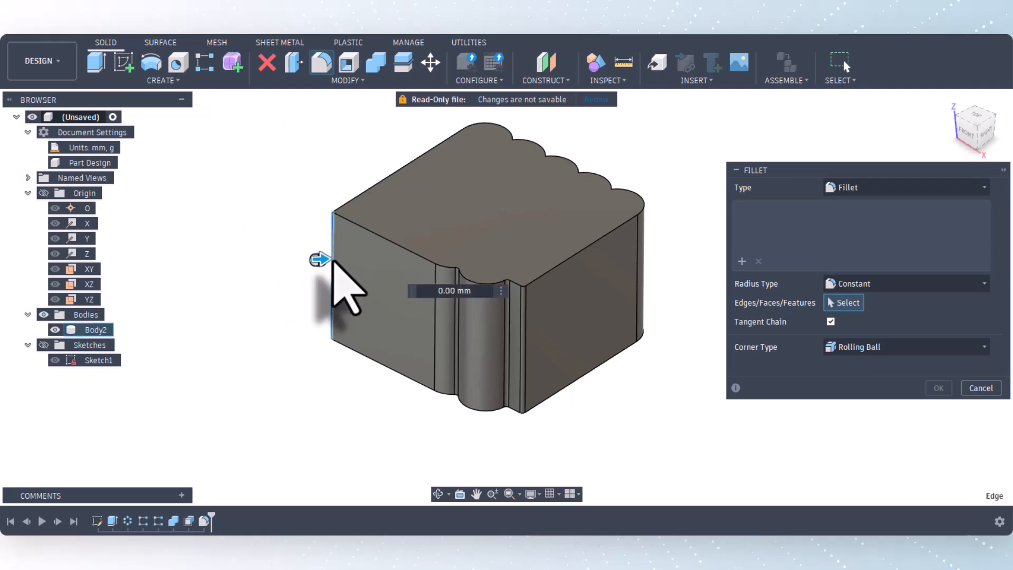
click(813, 209)
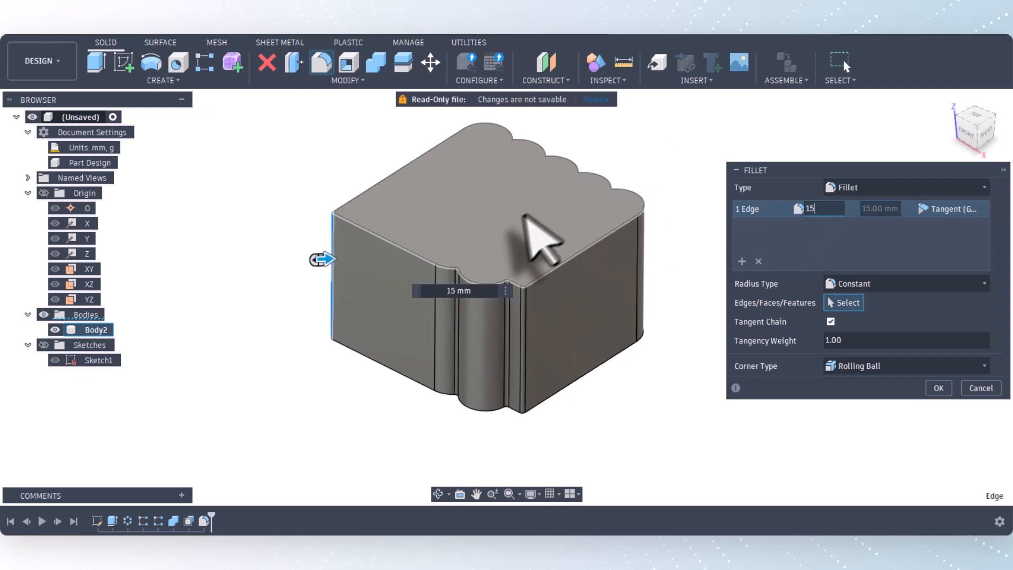
click(469, 228)
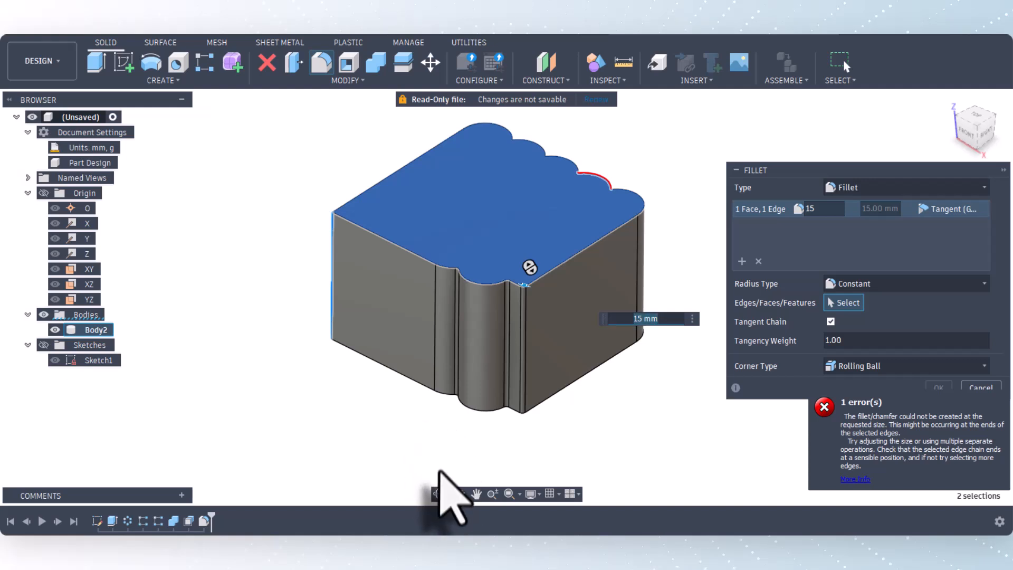
click(437, 494)
drag(418, 459, 418, 429)
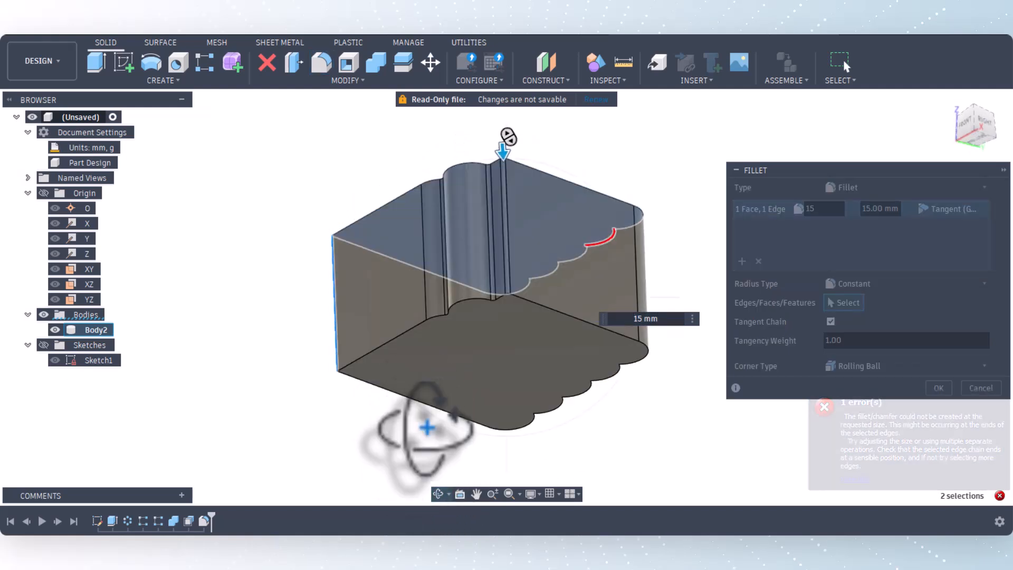
right_click(419, 434)
click(464, 409)
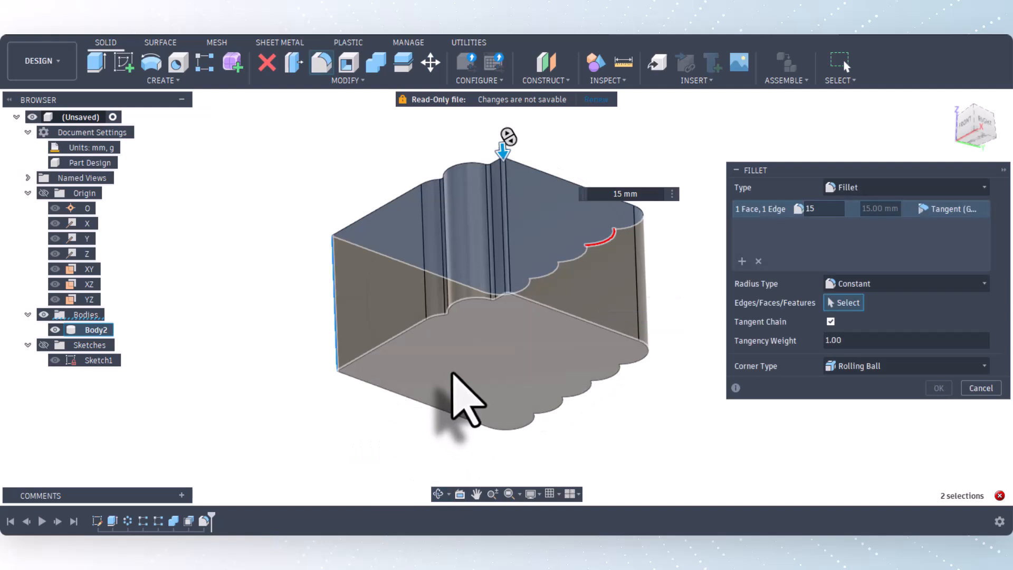
click(463, 402)
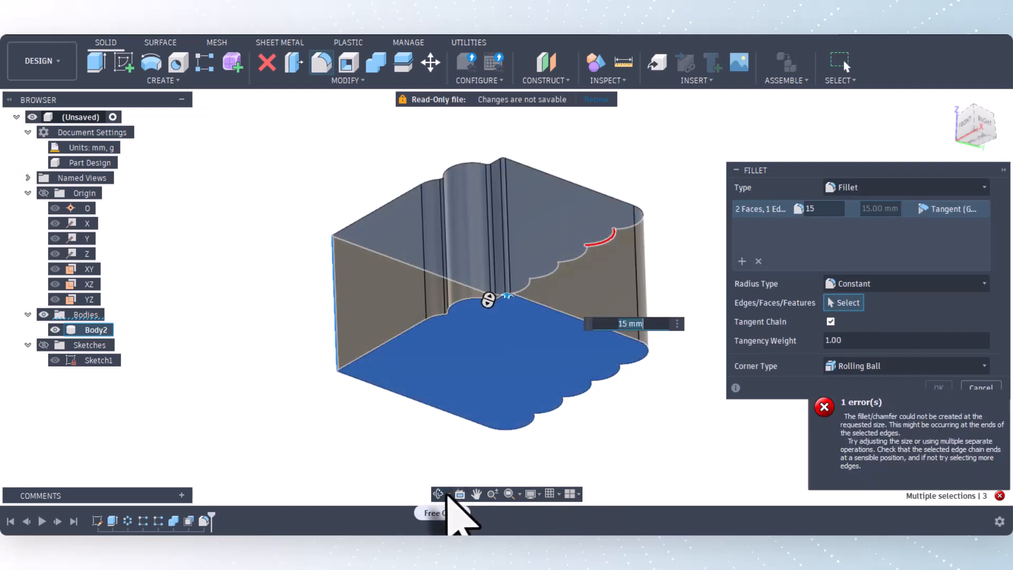
click(439, 493)
drag(486, 373, 572, 416)
right_click(572, 417)
click(617, 412)
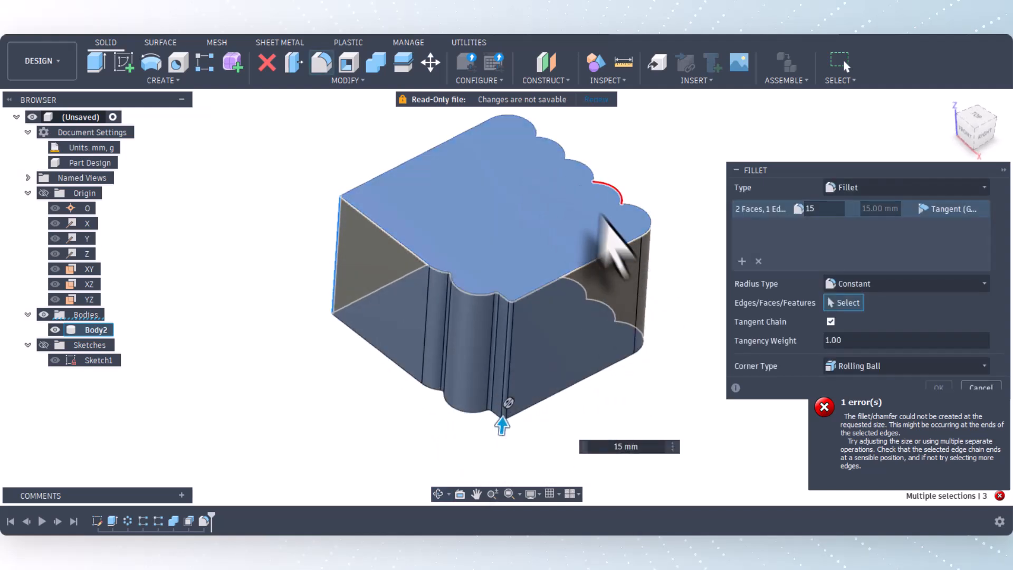
click(980, 387)
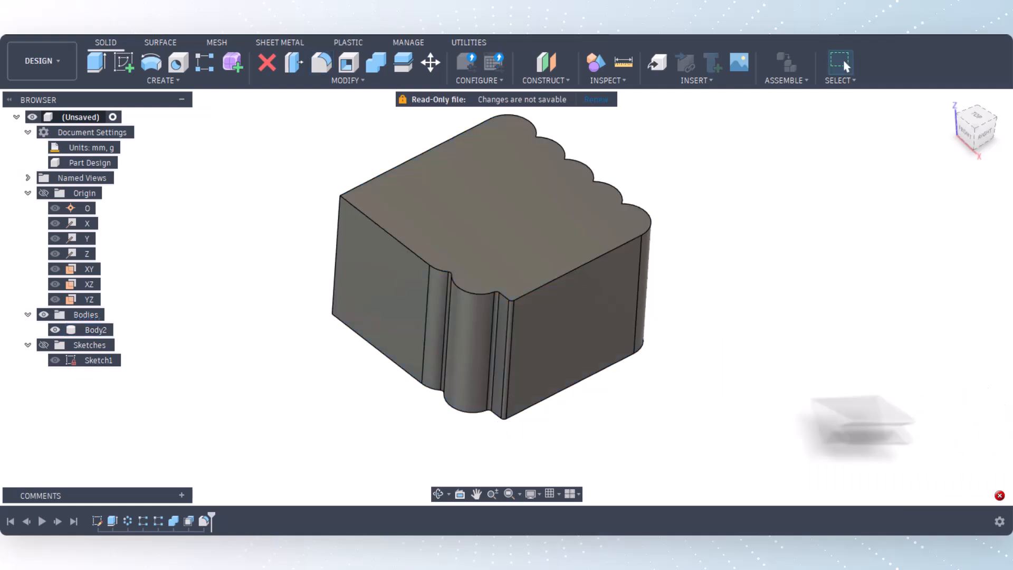
Step: Edit the 5 mm fillet to include the four vertical valley edges between the scallops at the back
right_click(203, 523)
click(227, 400)
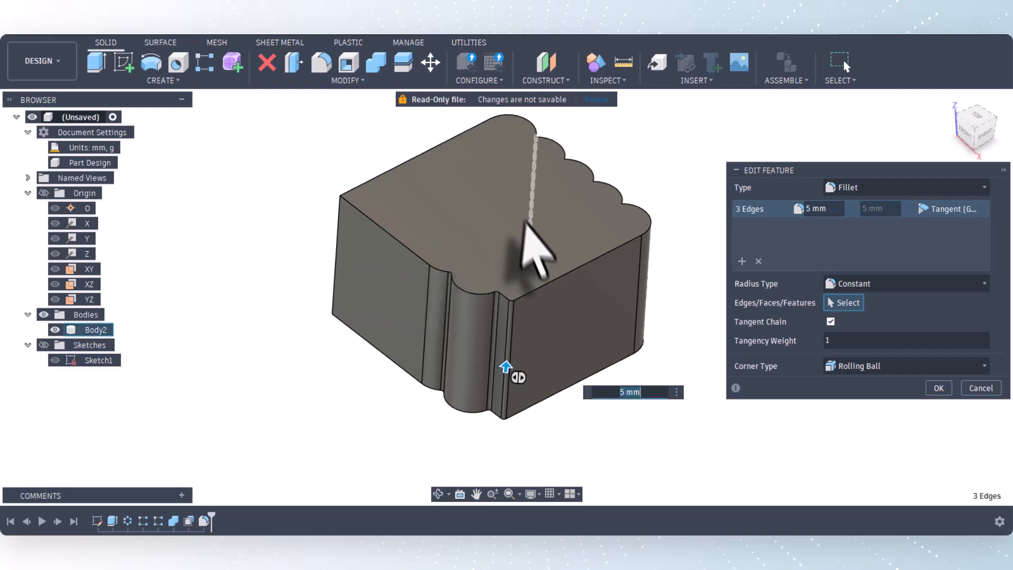
click(535, 168)
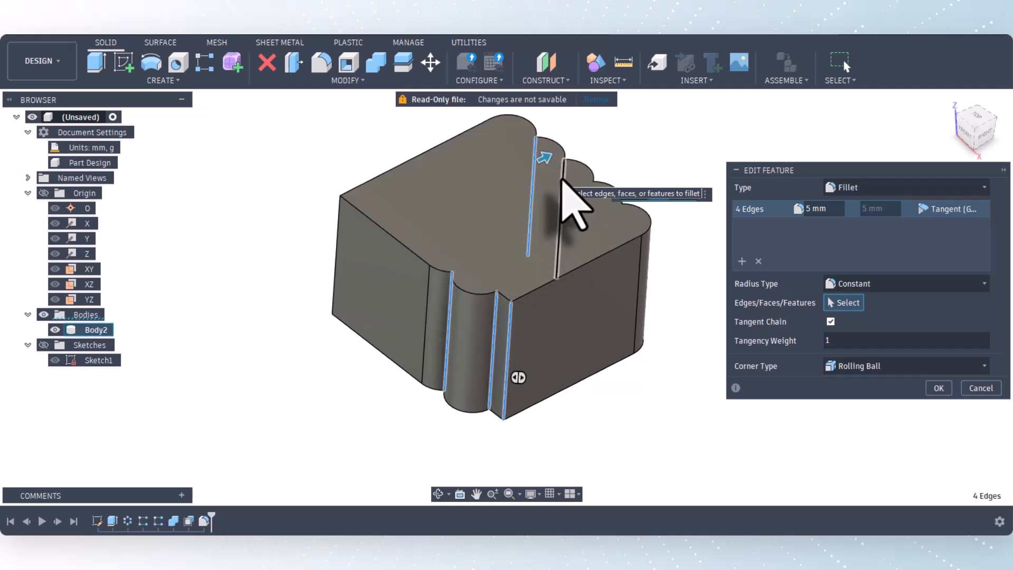
click(562, 183)
click(590, 194)
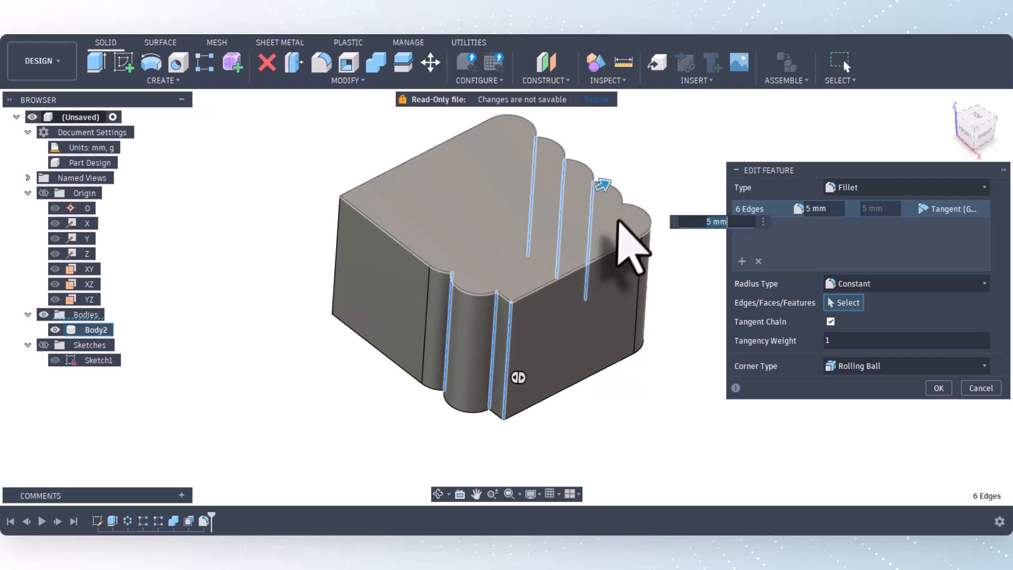
click(619, 218)
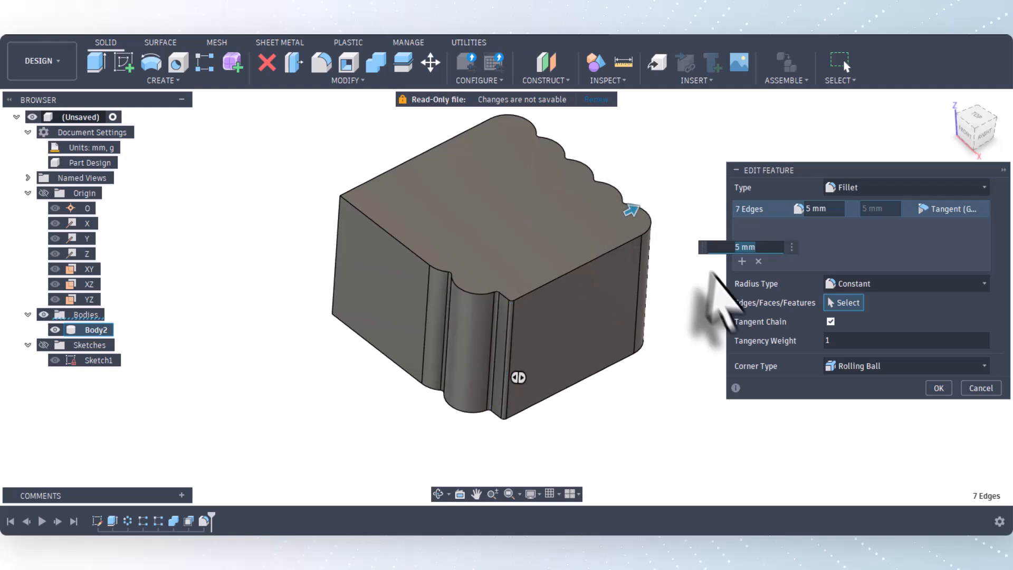
click(938, 388)
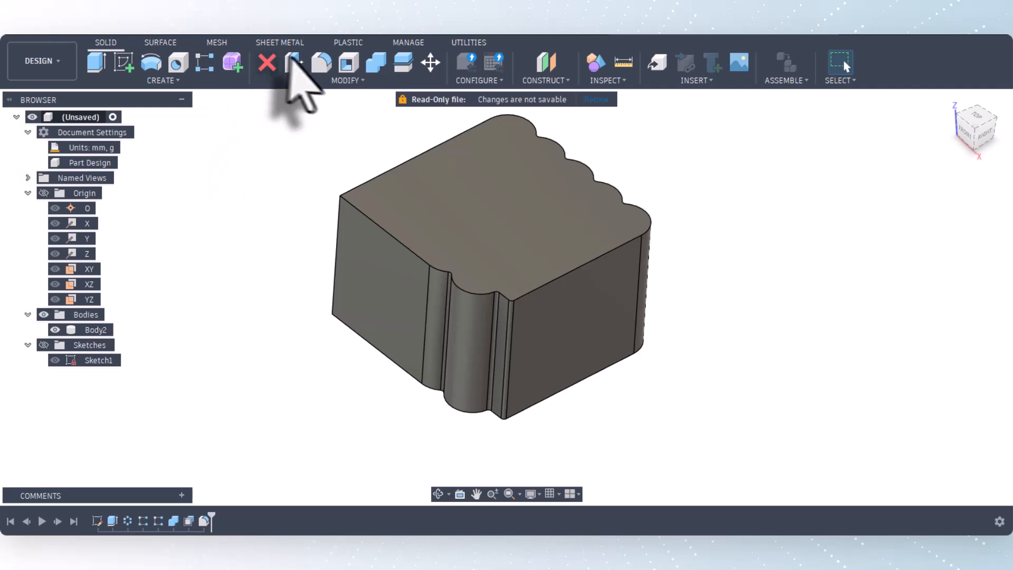
Step: Fillet the front-left vertical edge and all edges of the top and bottom faces with a 15 mm radius
click(320, 62)
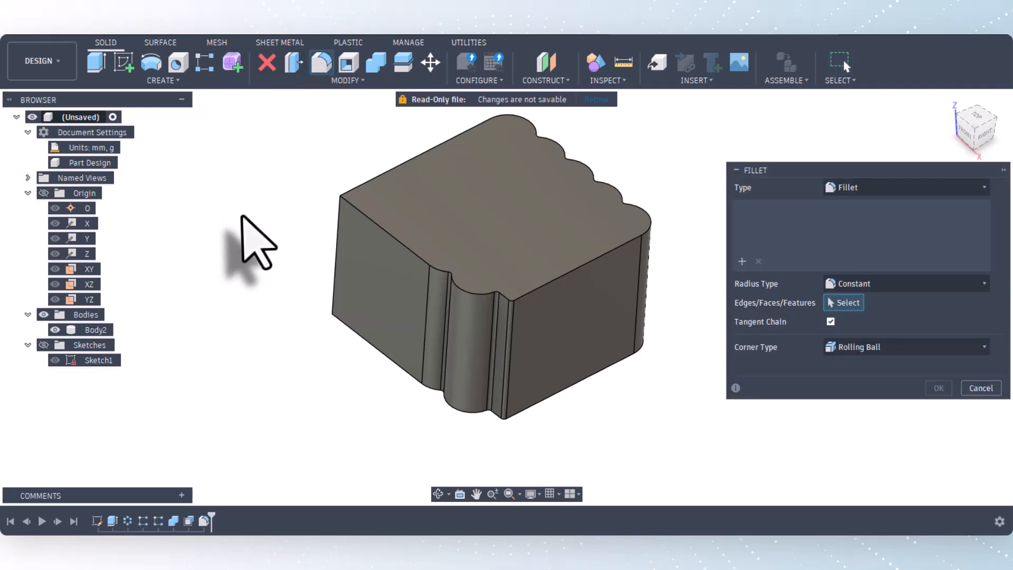
click(336, 259)
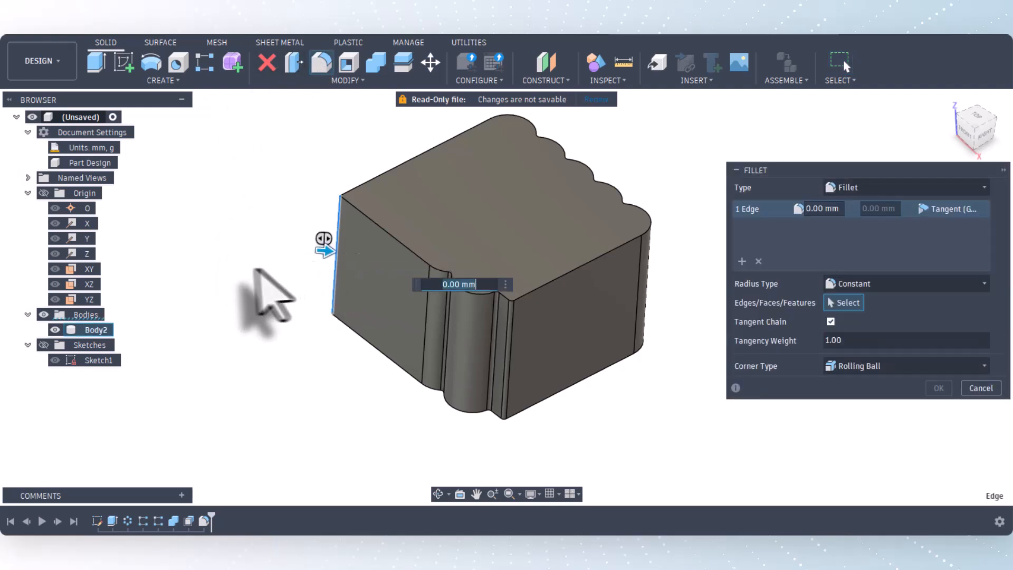
click(502, 185)
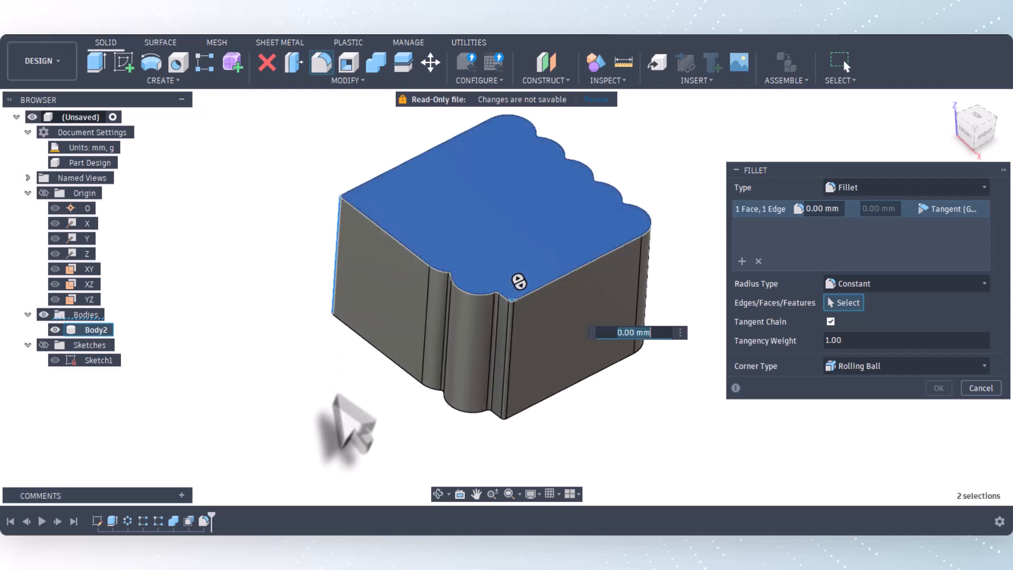
shift+middle_drag(443, 514, 442, 419)
right_click(445, 417)
click(464, 372)
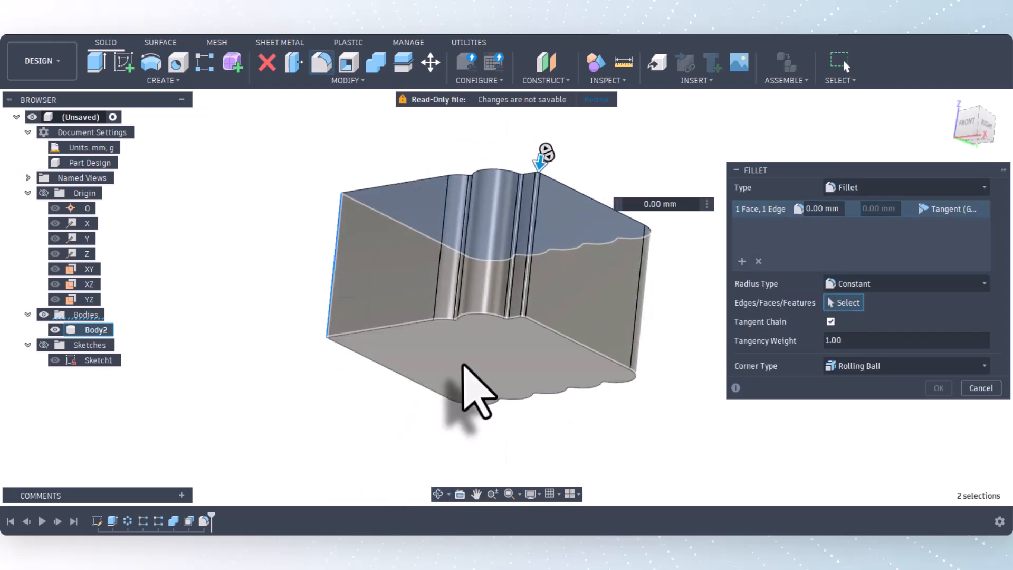
click(467, 372)
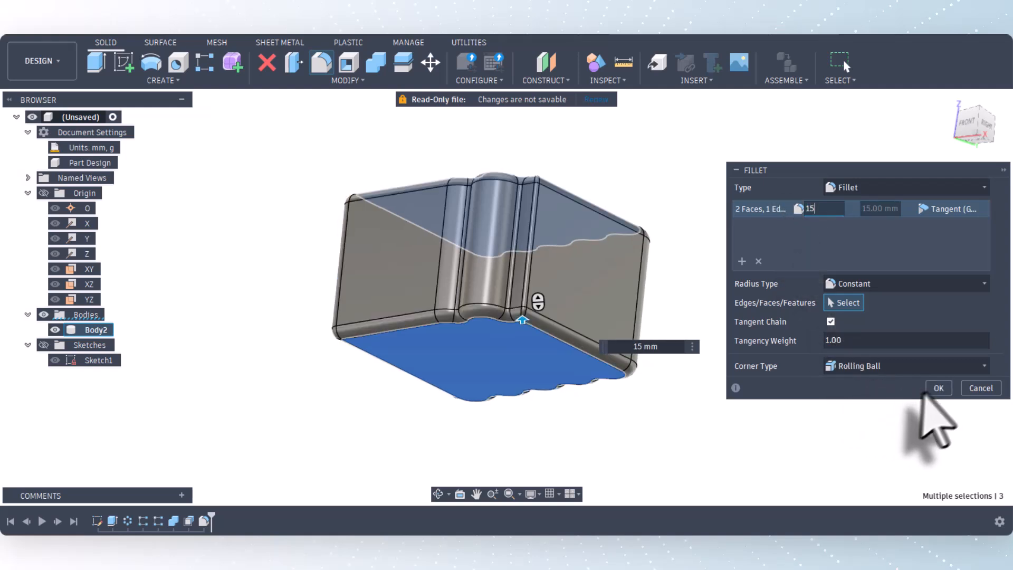
click(939, 388)
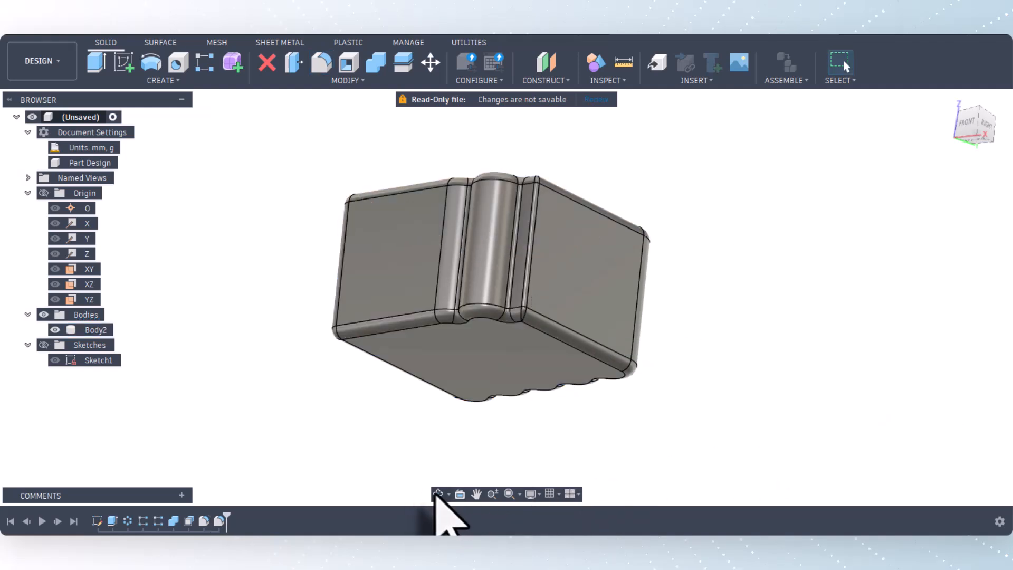
Step: Create a section analysis of the body on the XY plane at 0 mm, keeping the lower half shown
click(438, 493)
drag(516, 340, 524, 414)
right_click(516, 415)
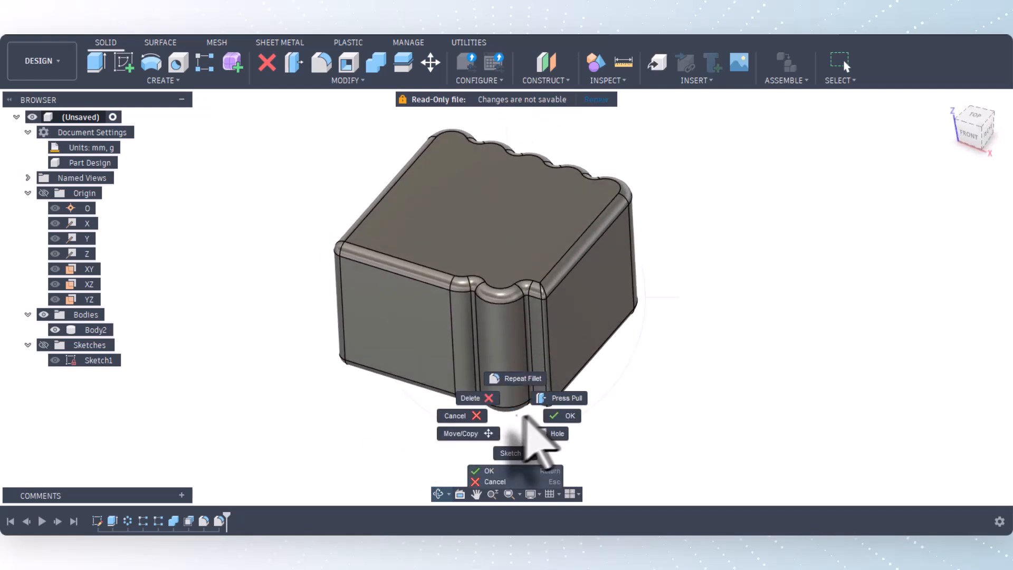
click(563, 416)
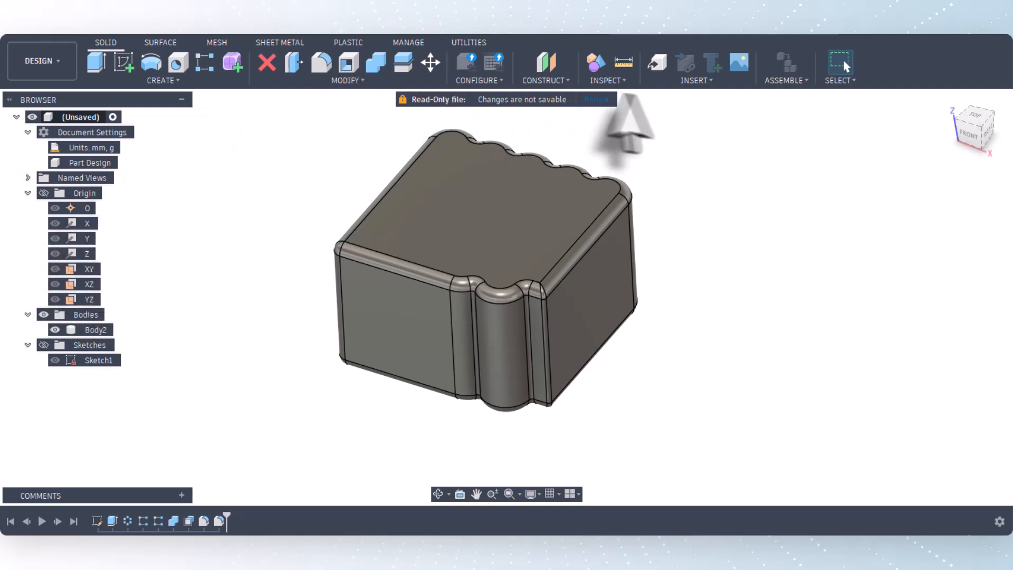
click(621, 82)
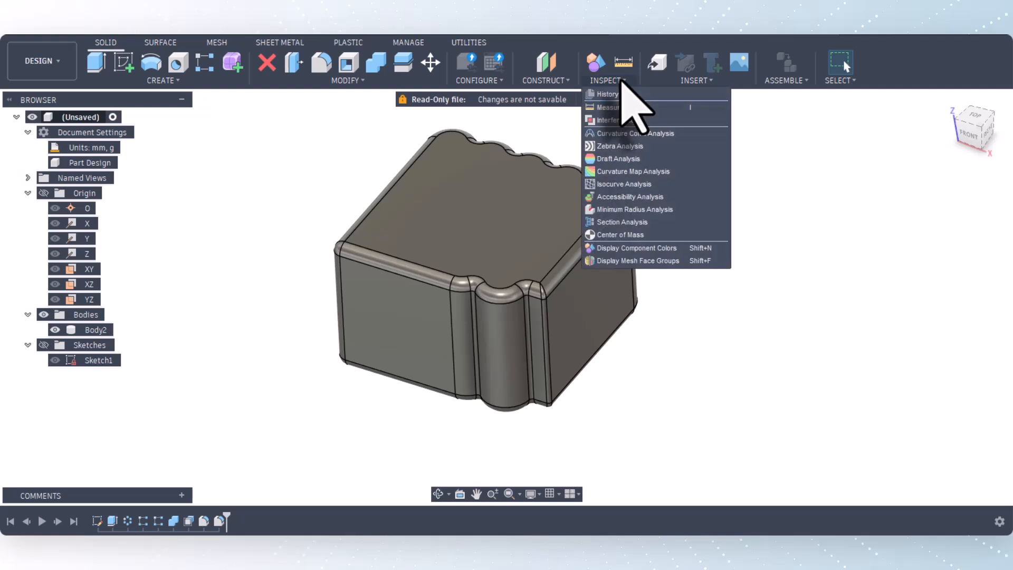
click(617, 224)
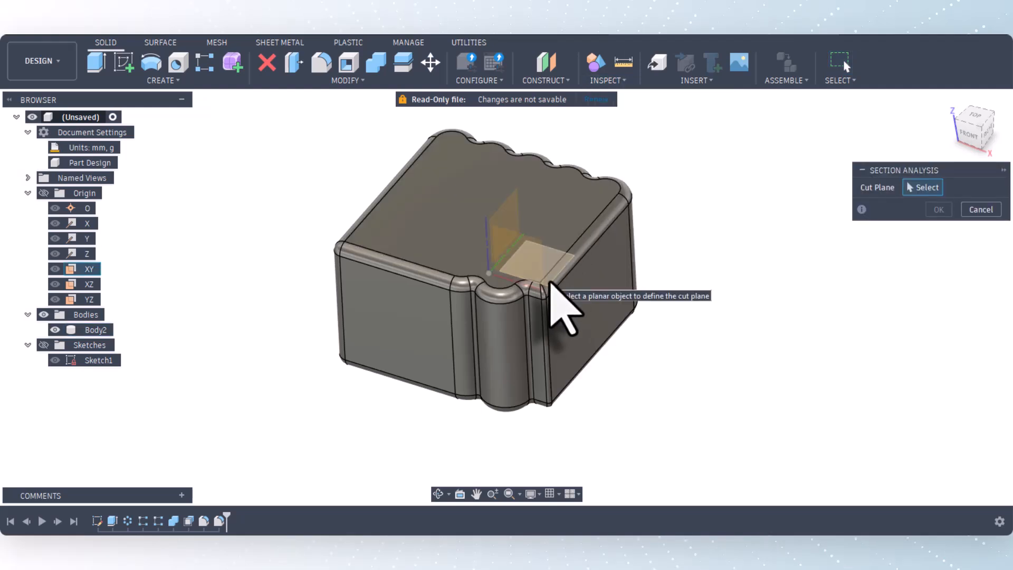
click(551, 283)
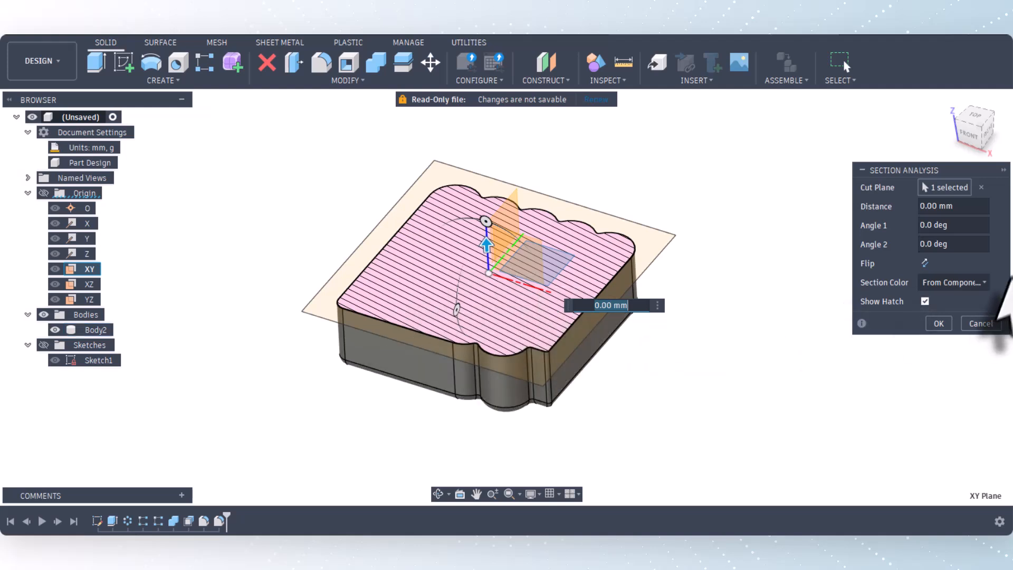
click(925, 262)
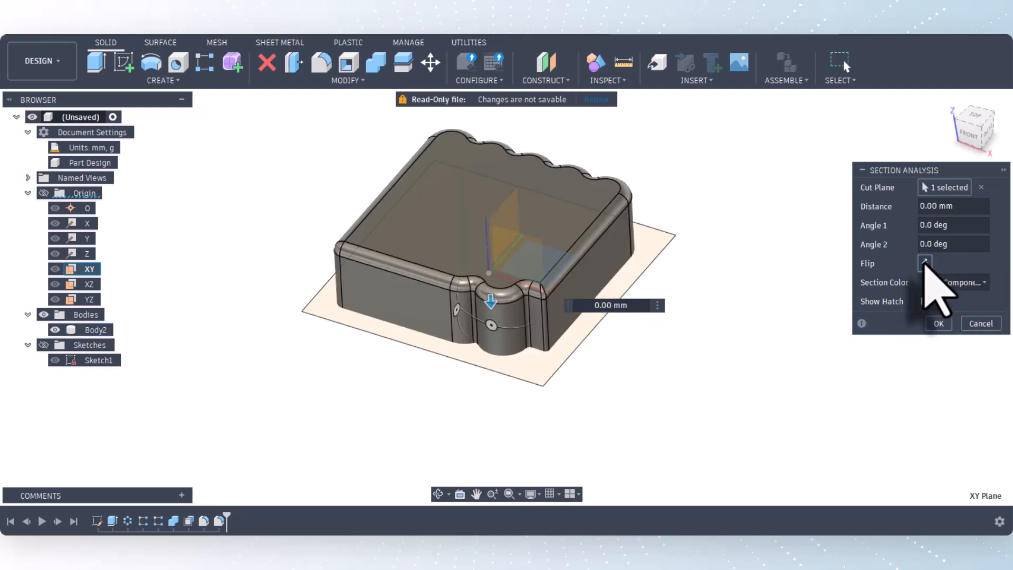
click(925, 262)
click(939, 324)
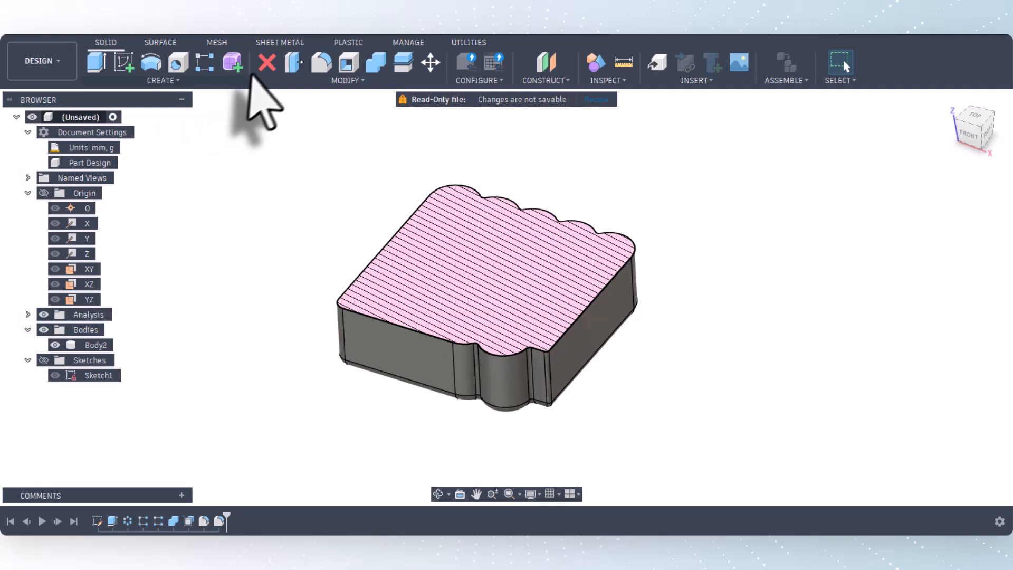
Step: Shell the whole body inward with a 15 mm inside thickness
click(349, 64)
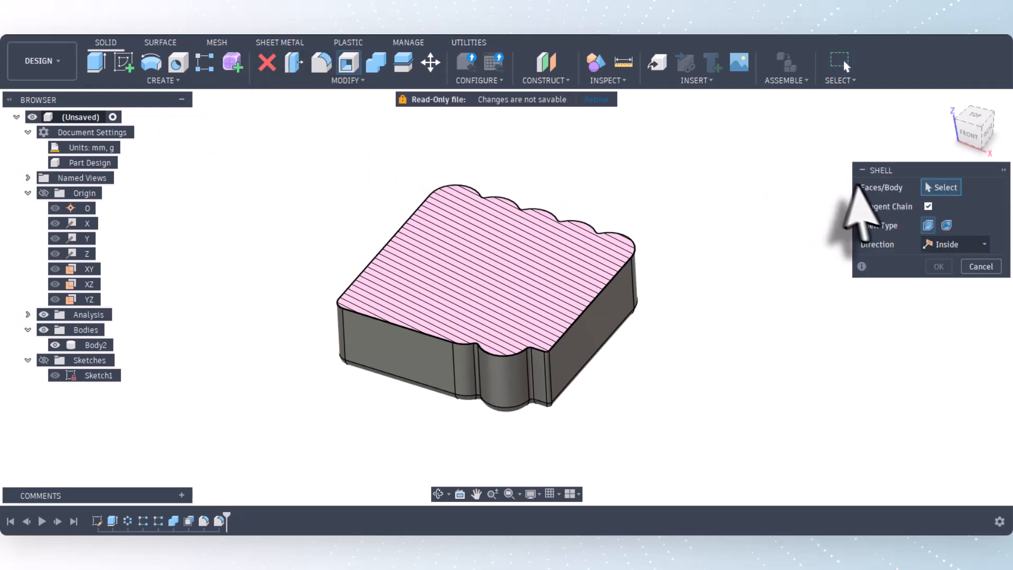
drag(873, 172, 739, 174)
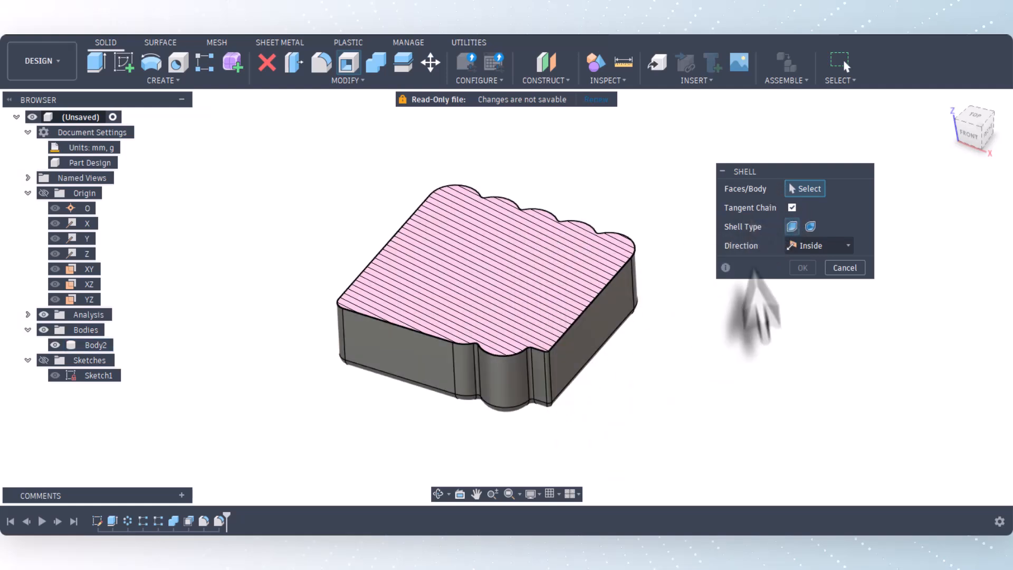
click(84, 345)
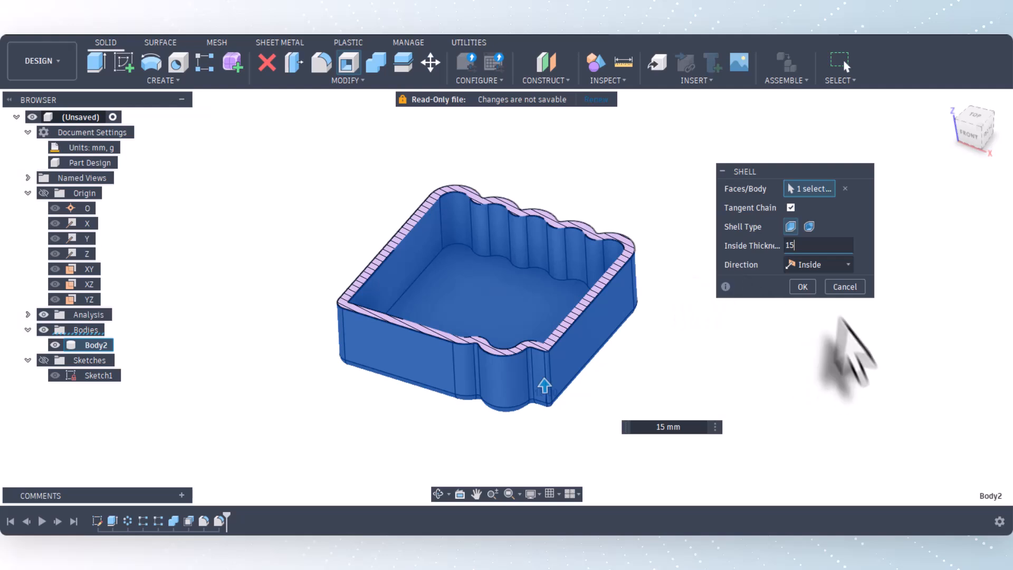
click(803, 287)
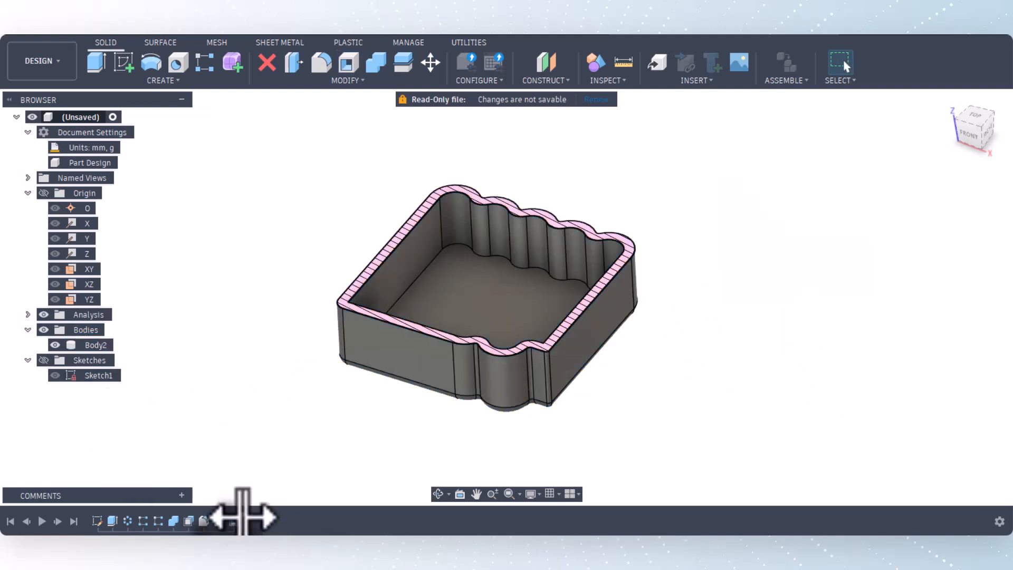
mouse_move(243, 515)
mouse_down()
mouse_move(217, 516)
mouse_move(242, 517)
mouse_up()
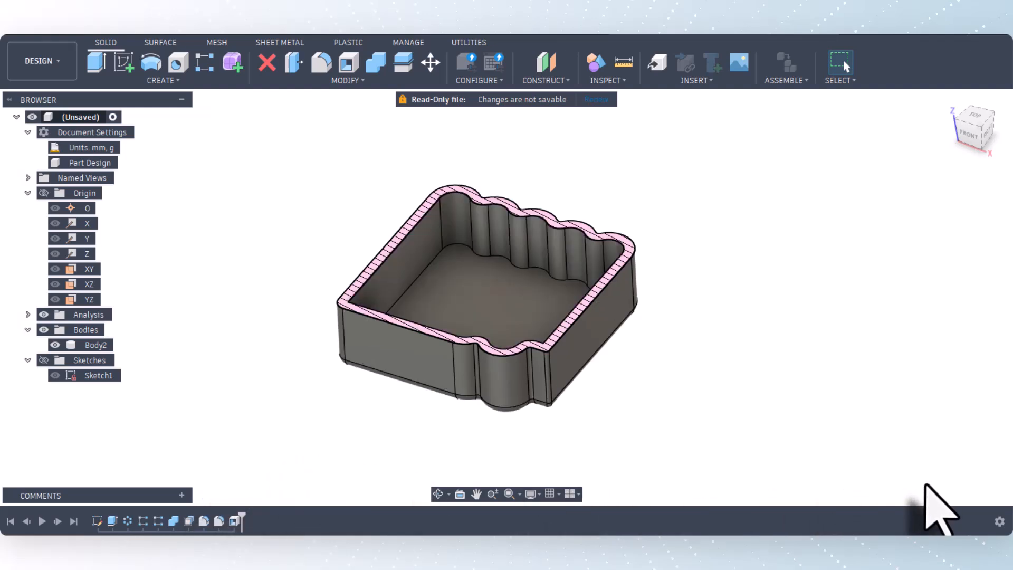
Step: Make Sketch1 visible over the hollow sectioned body
click(55, 375)
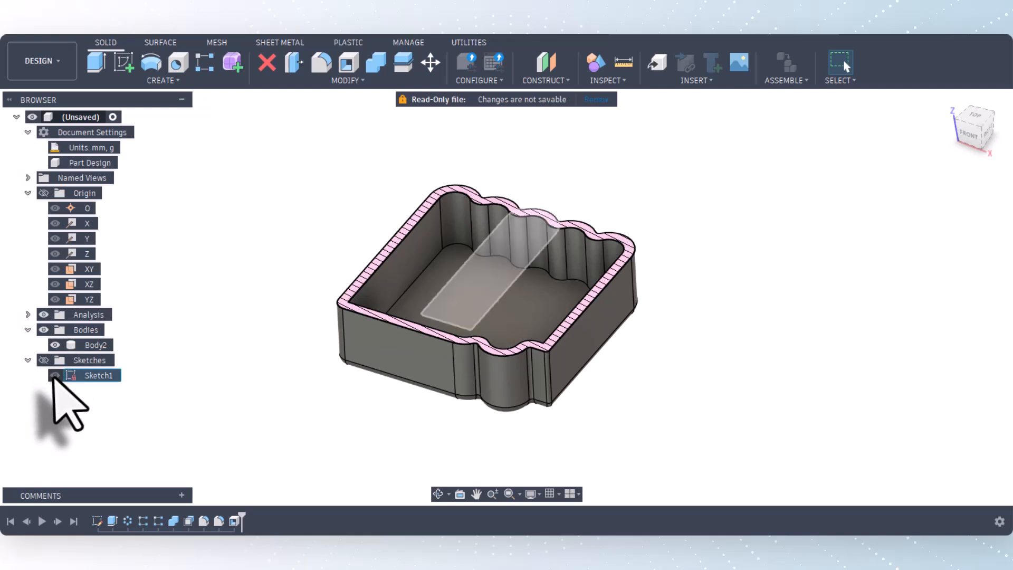
click(55, 375)
click(55, 375)
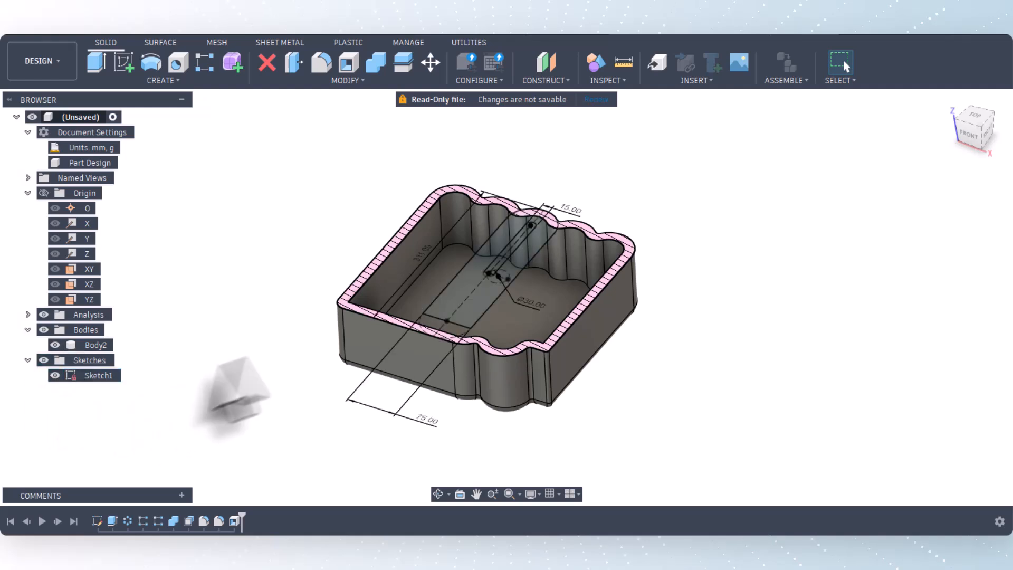
Step: Extrude the narrow 15 mm wide slot profile symmetrically with extent All, joining it to the shelled body as an inner rib
scroll(522, 252, up, 3)
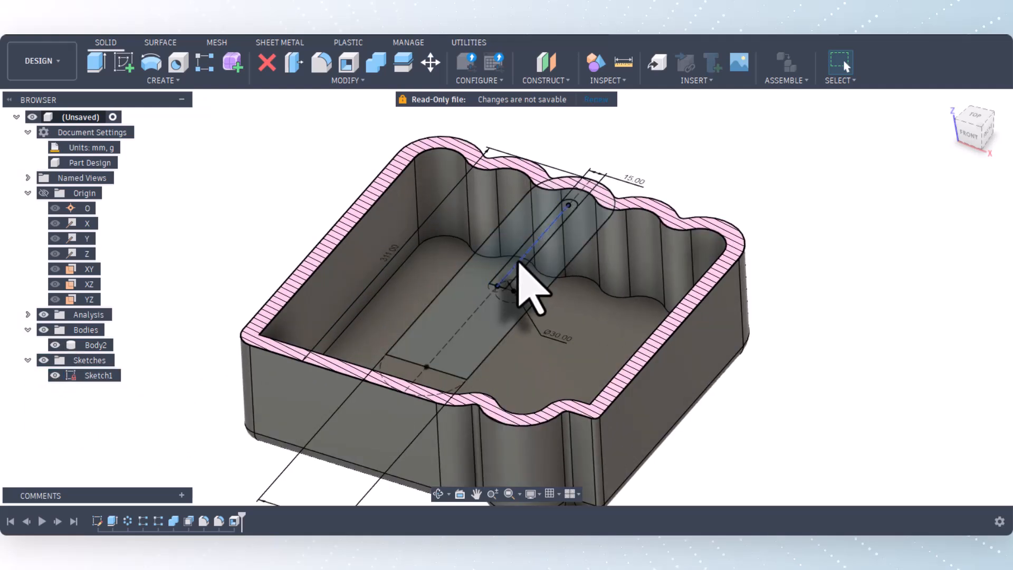
click(97, 62)
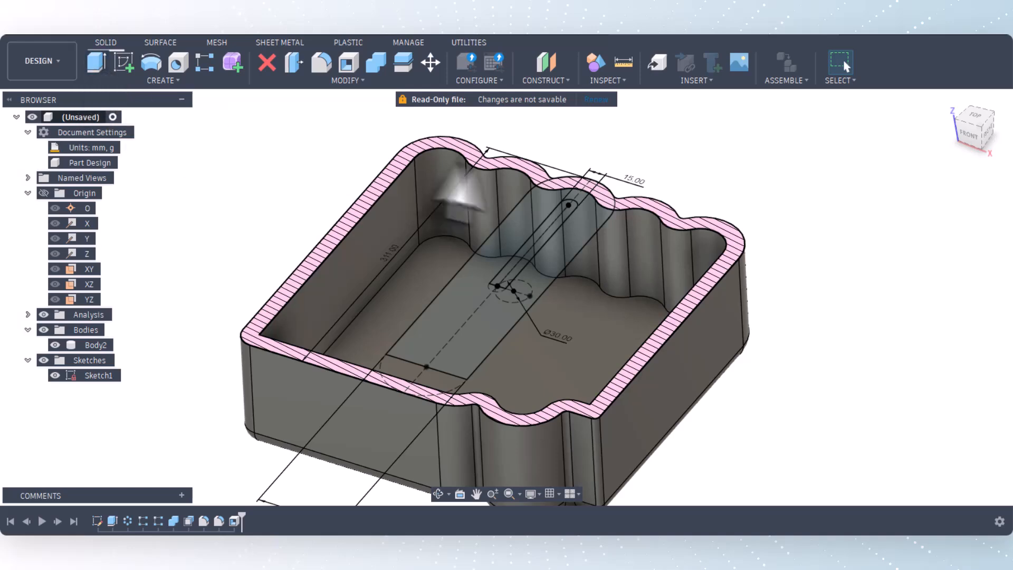
scroll(564, 272, up, 3)
click(558, 288)
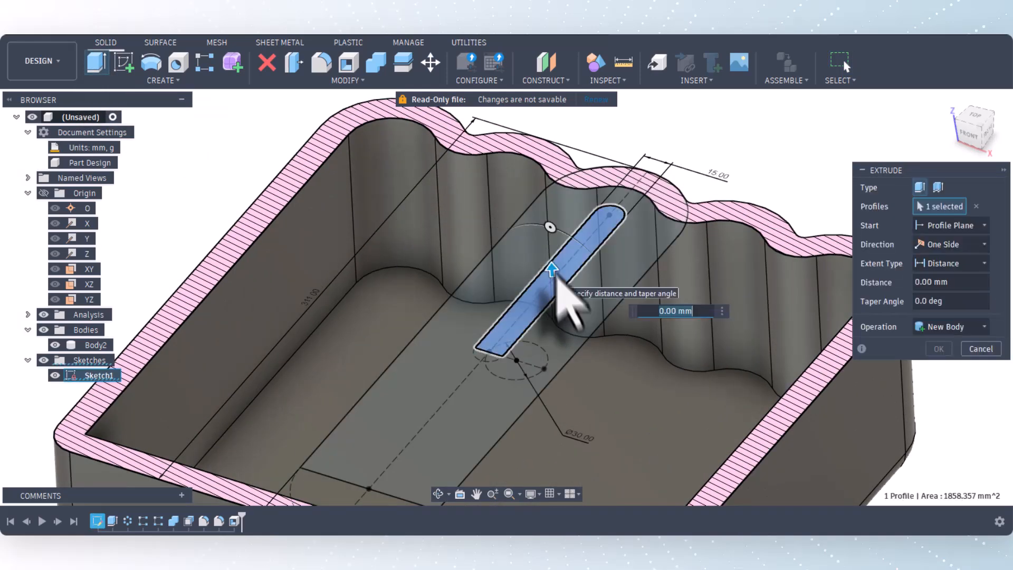
scroll(551, 275, down, 4)
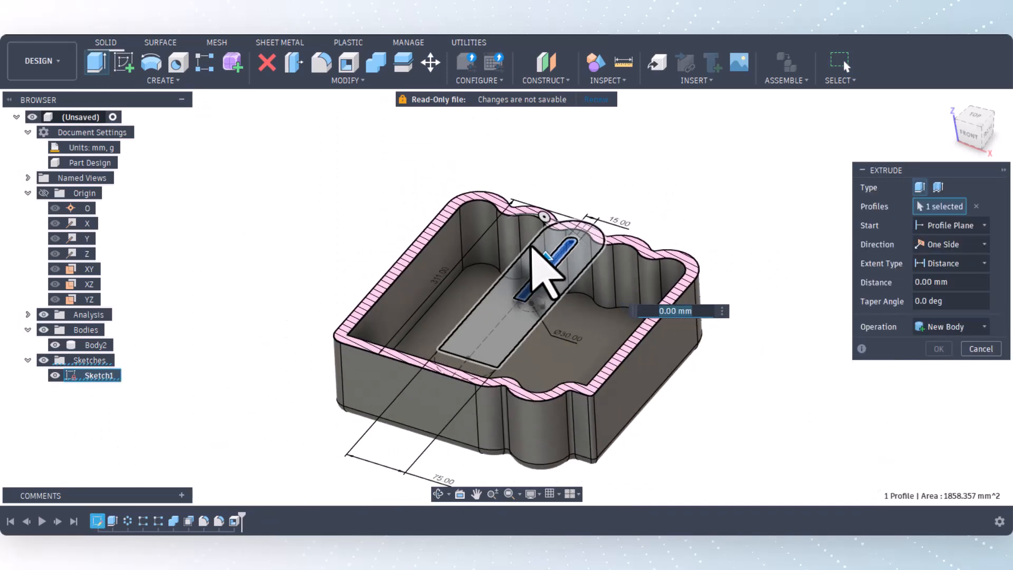
click(950, 244)
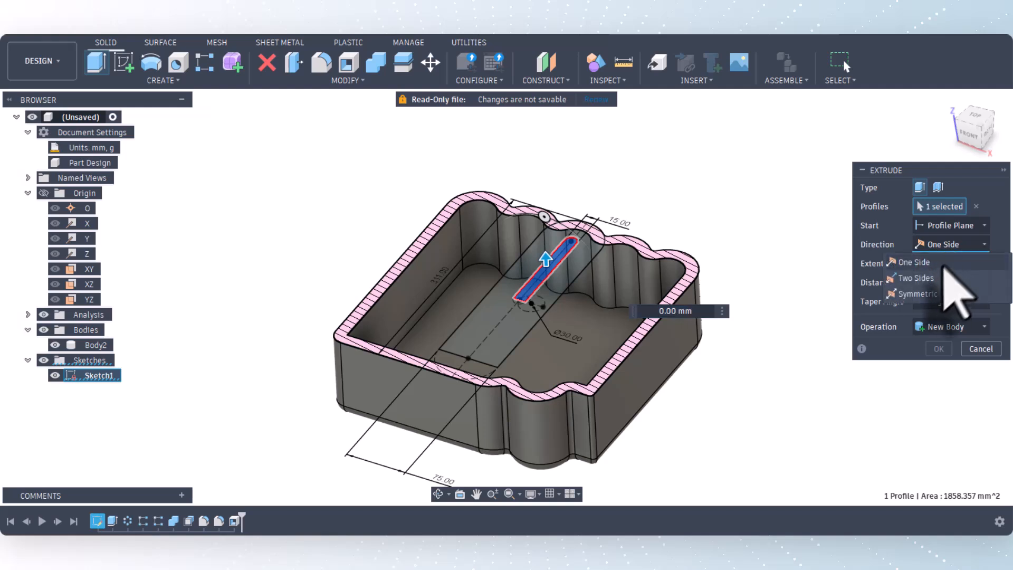
click(918, 294)
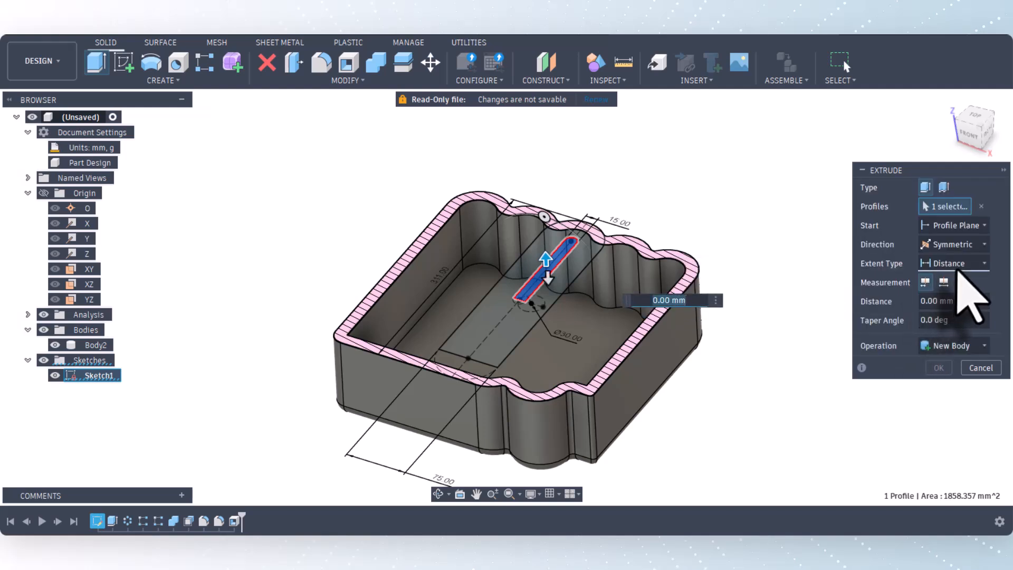
click(904, 297)
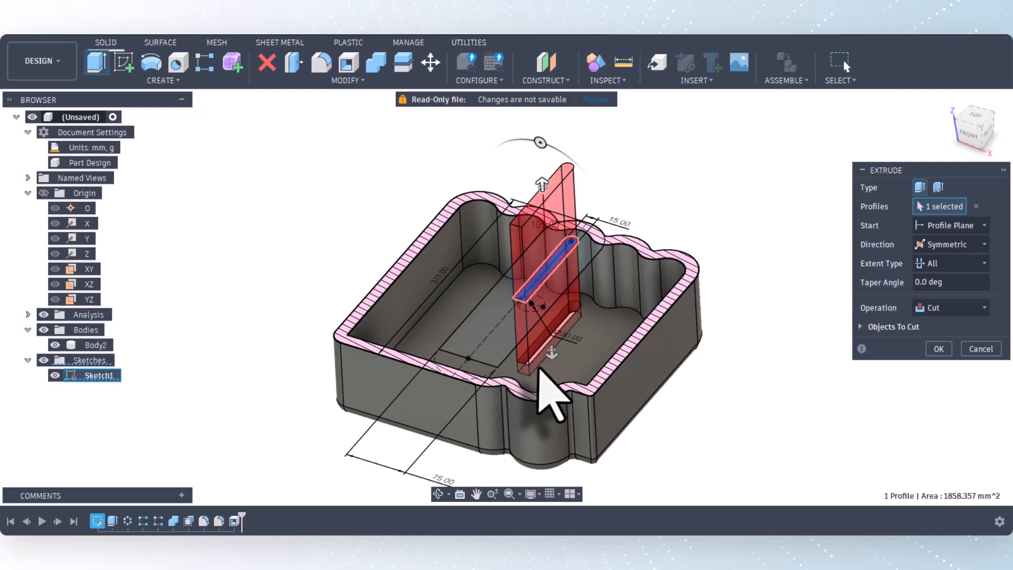
click(938, 310)
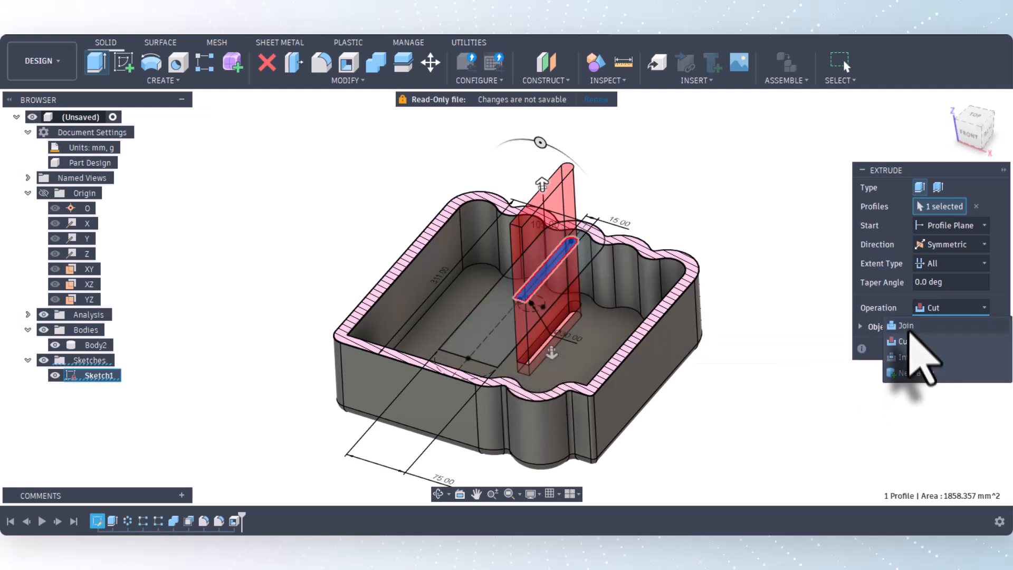
click(905, 326)
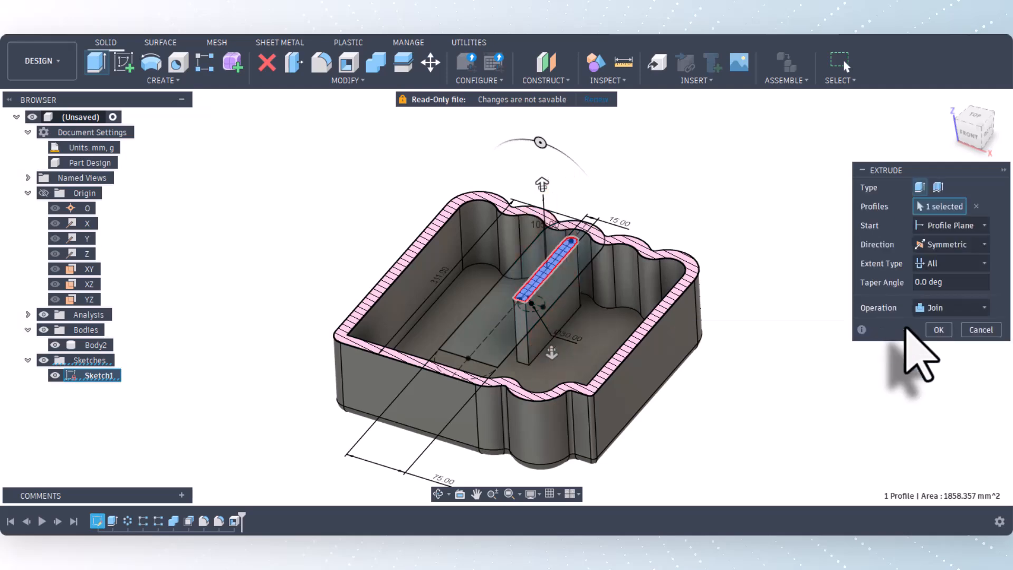
click(940, 334)
Step: Examine the joined rib inside the sectioned body and the underside from several angles
scroll(451, 328, up, 2)
scroll(494, 359, down, 3)
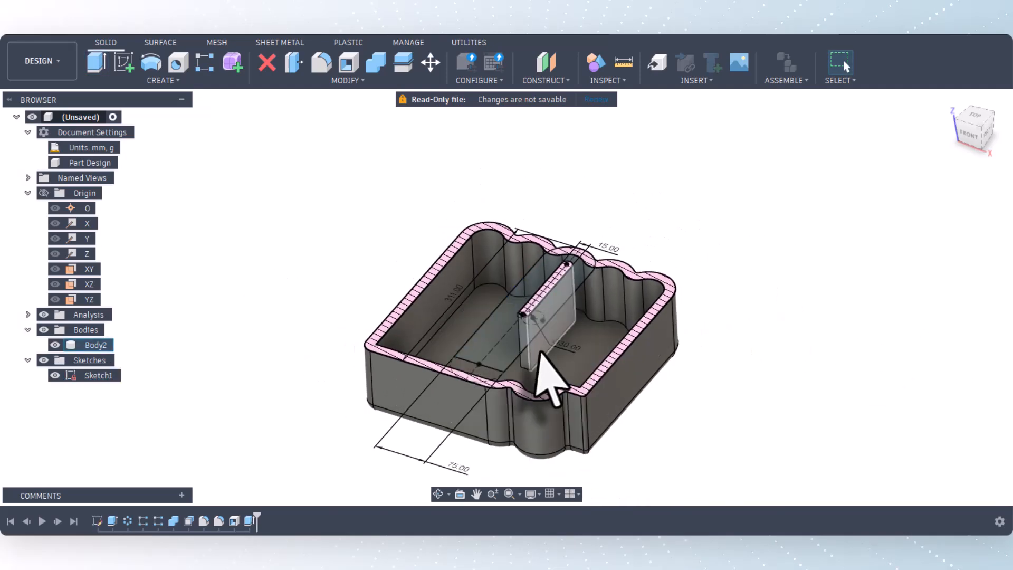
scroll(538, 359, up, 4)
scroll(429, 419, down, 5)
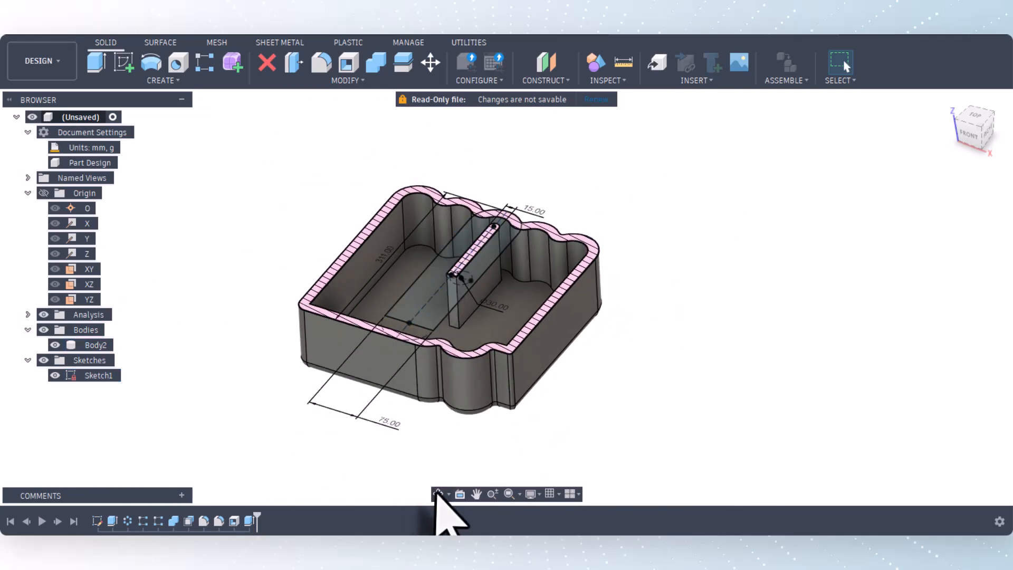
click(438, 495)
drag(452, 441, 452, 396)
right_click(452, 399)
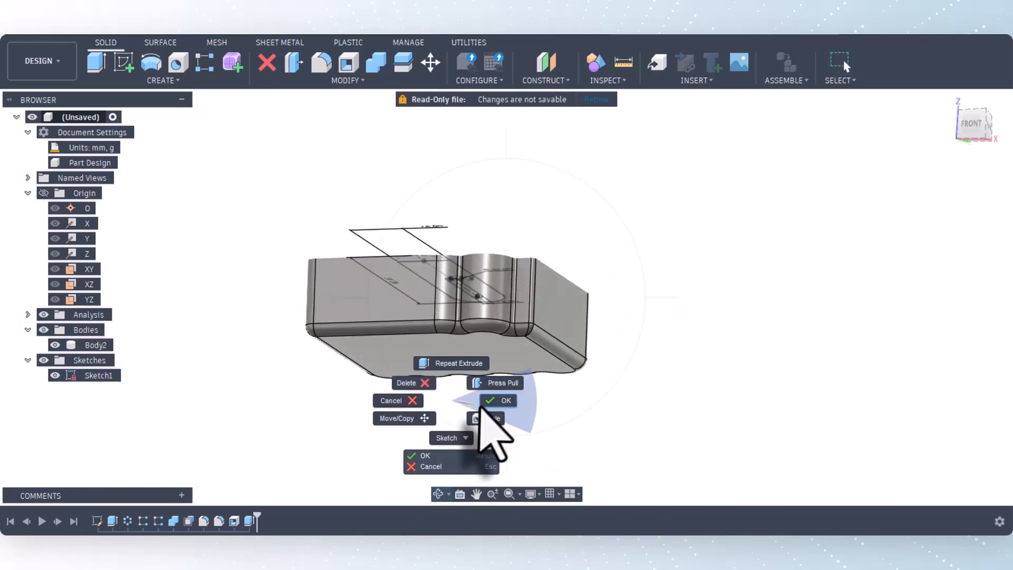
click(481, 407)
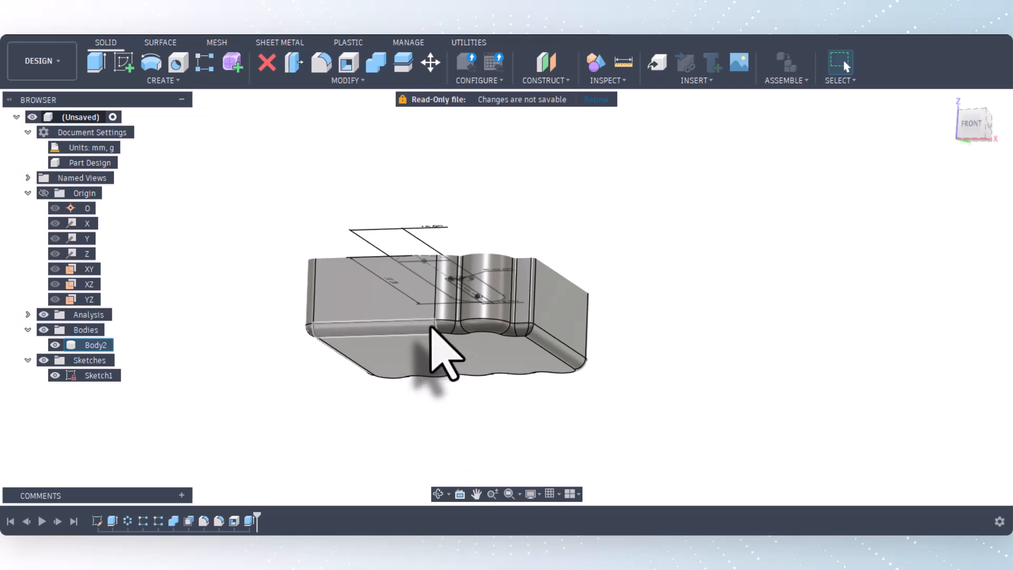
click(438, 494)
mouse_move(464, 414)
mouse_down()
mouse_move(464, 448)
mouse_move(447, 420)
mouse_up()
scroll(283, 252, up, 3)
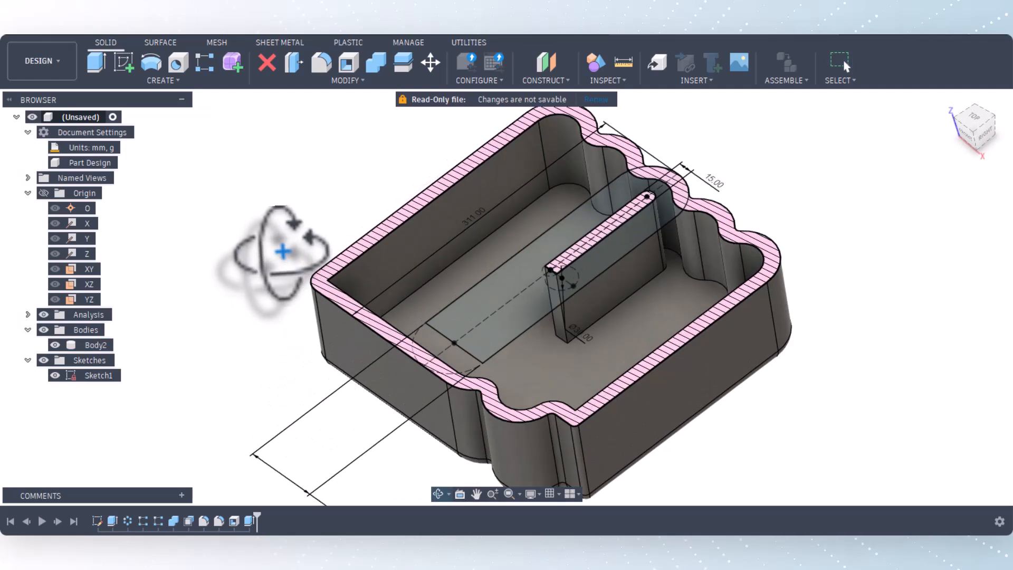
right_click(283, 252)
click(315, 250)
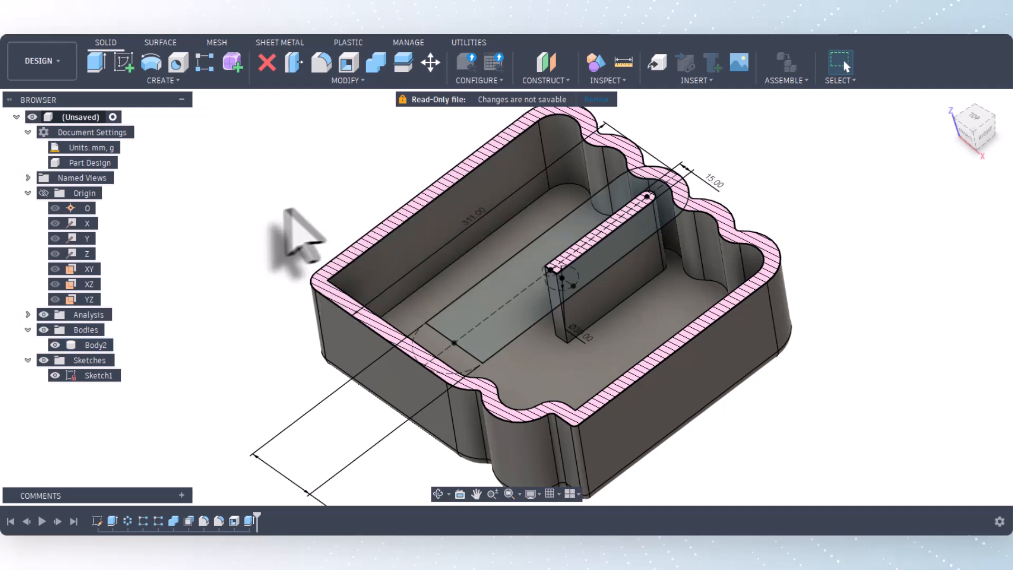
Step: Create a full circular pattern of the rib extrusion feature with quantity 3 around the central sketch circle, and hide the sketches
scroll(269, 213, down, 2)
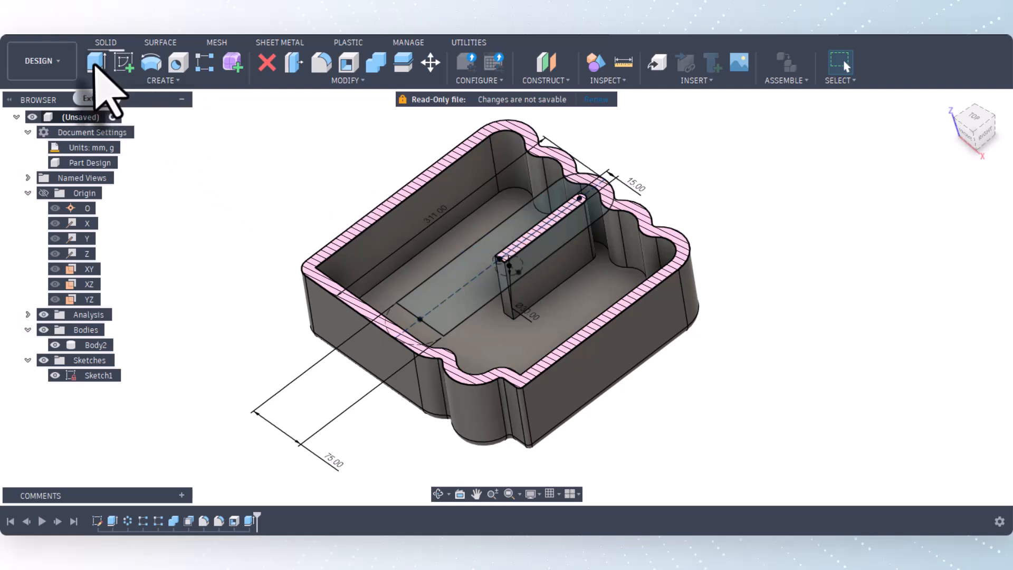
click(205, 62)
drag(790, 147, 825, 150)
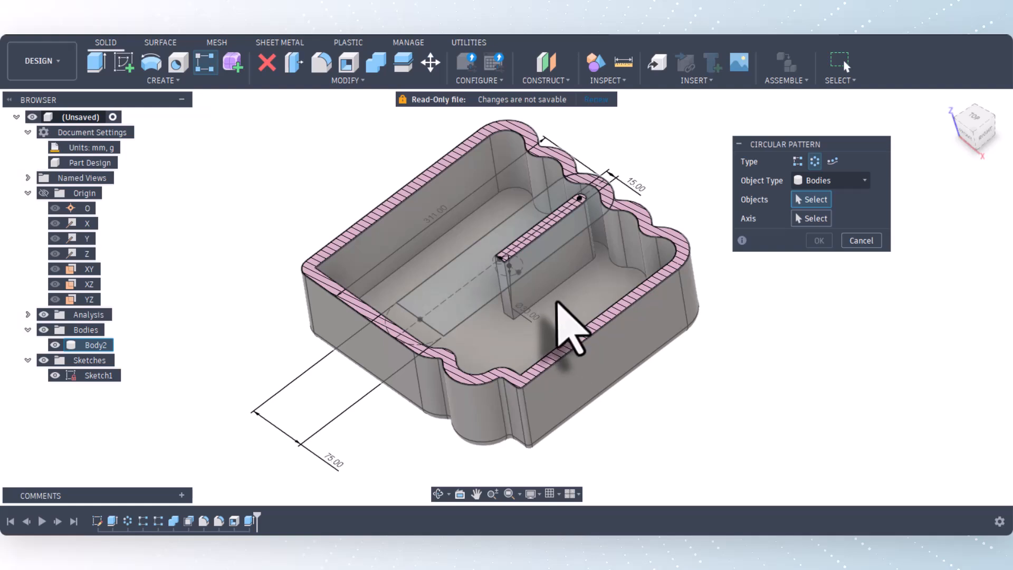
click(832, 182)
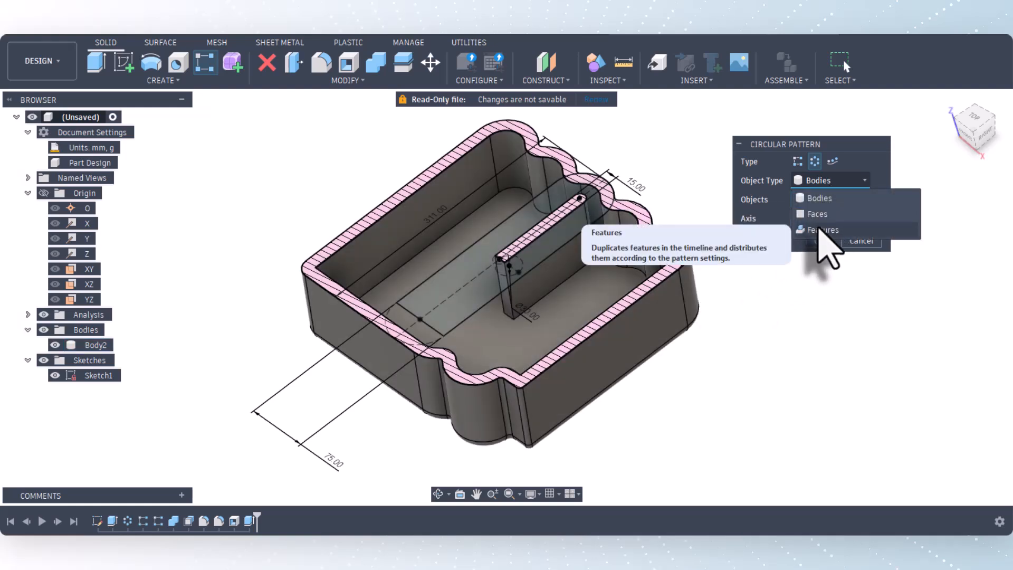
click(822, 230)
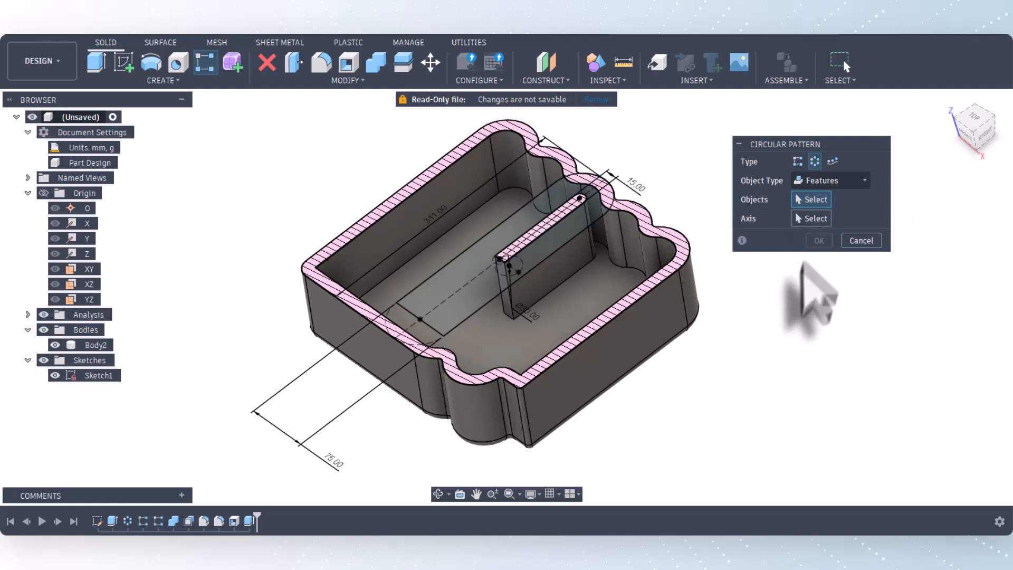
click(250, 521)
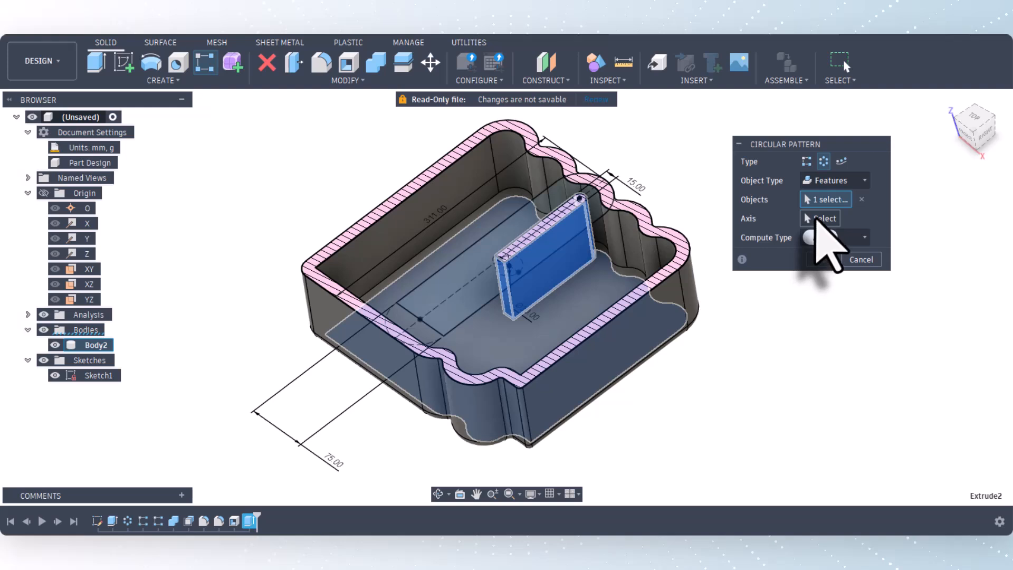
click(817, 218)
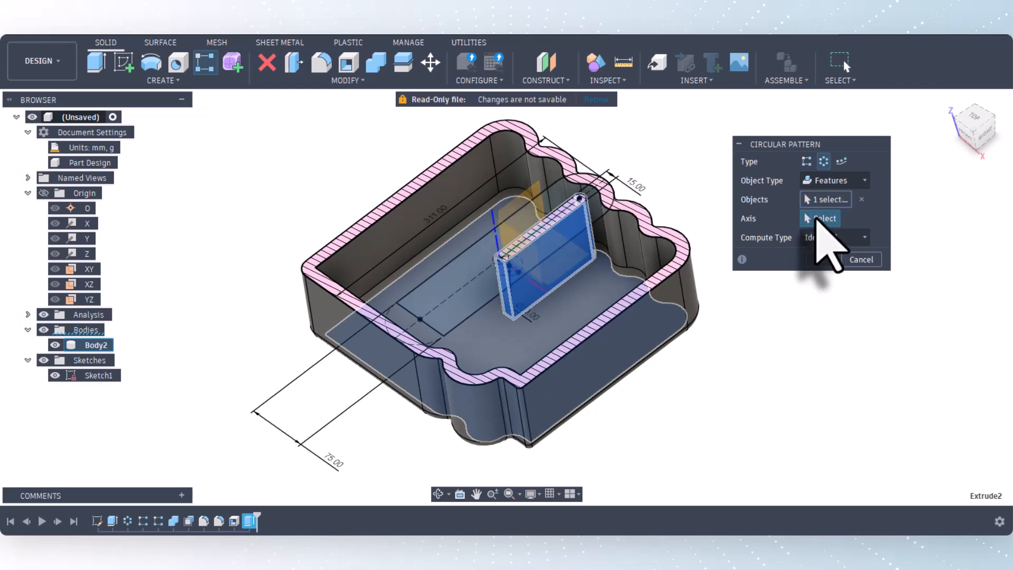
click(514, 275)
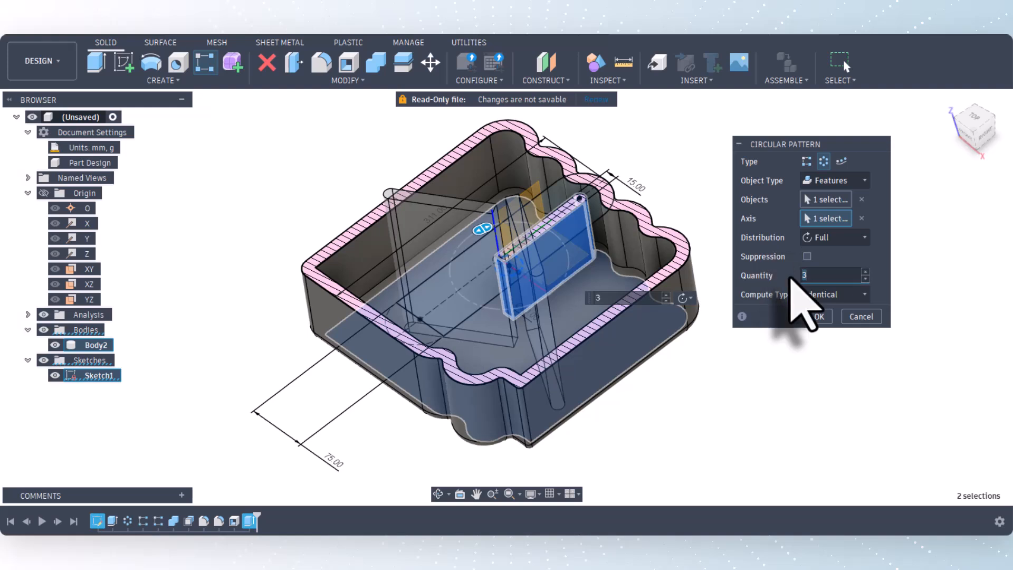
click(820, 317)
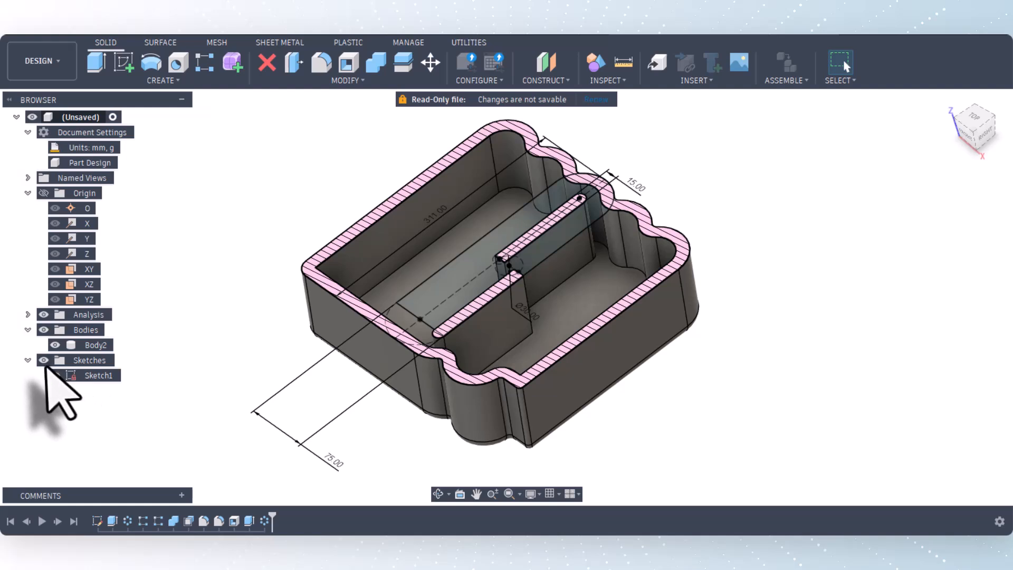
click(44, 360)
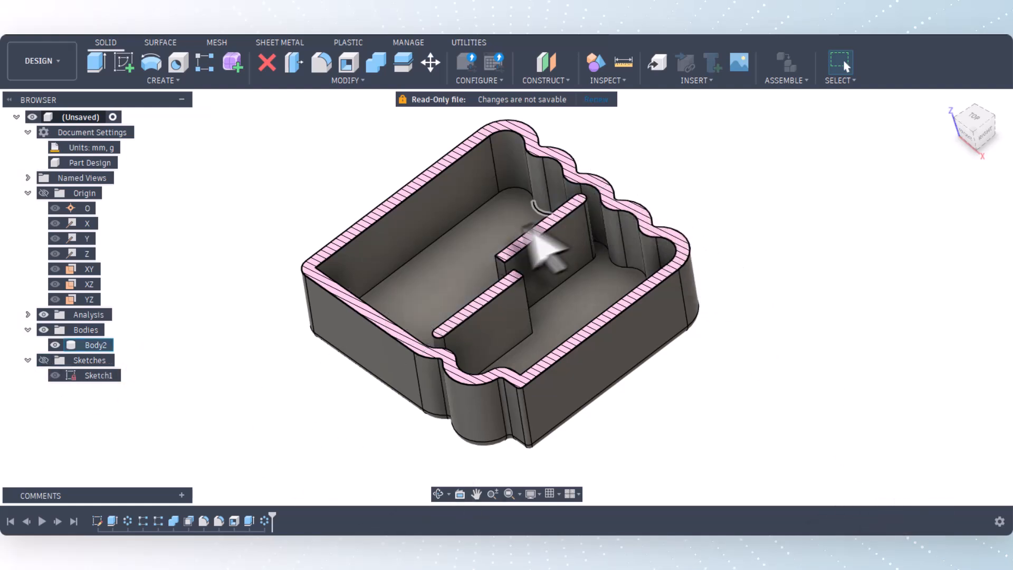
Step: Create a rectangular pattern of the rib extrusion and its circular pattern along the X axis, with quantity 3 and -60 mm spacing
click(203, 55)
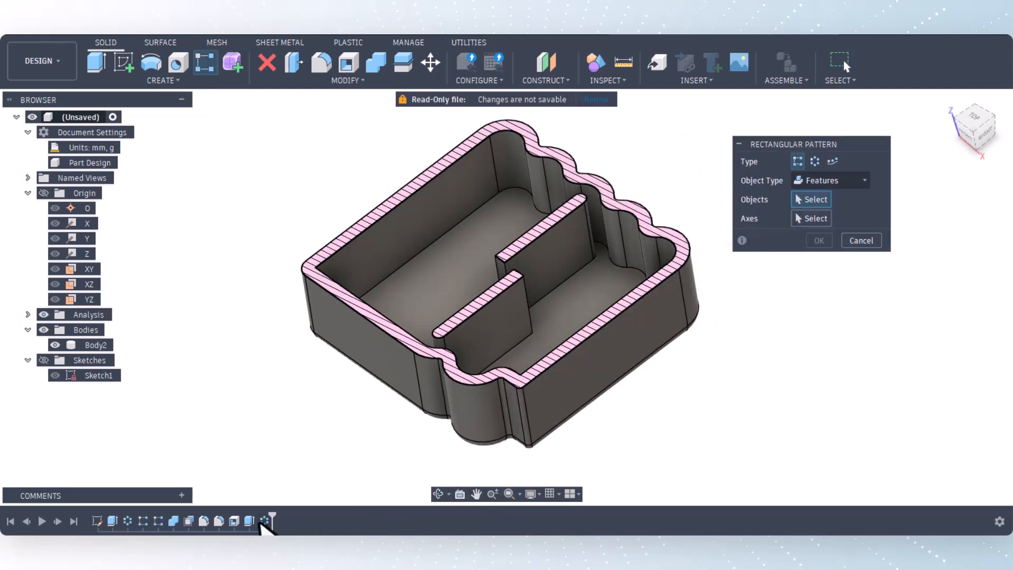
click(250, 521)
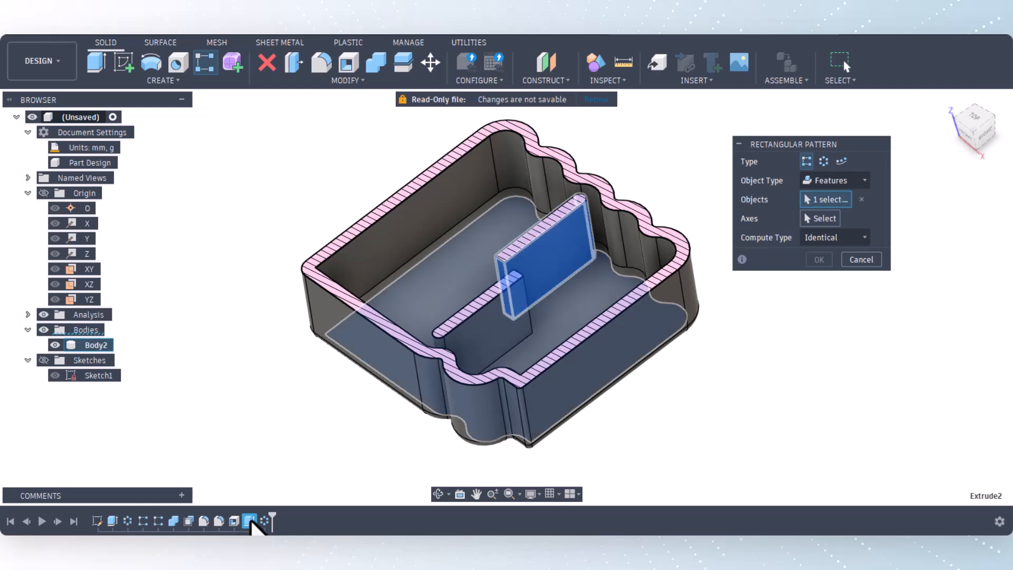
click(263, 522)
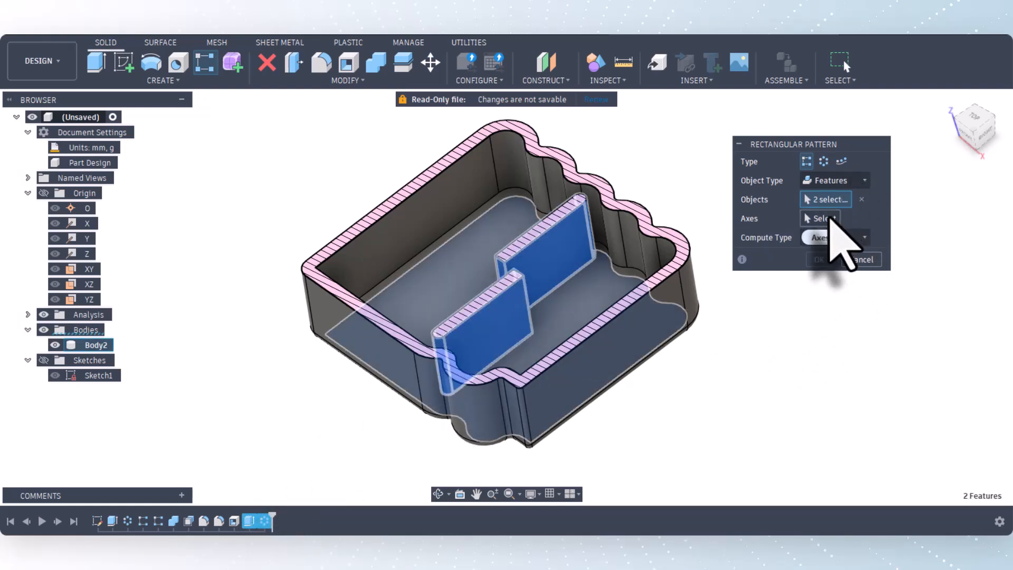
click(828, 218)
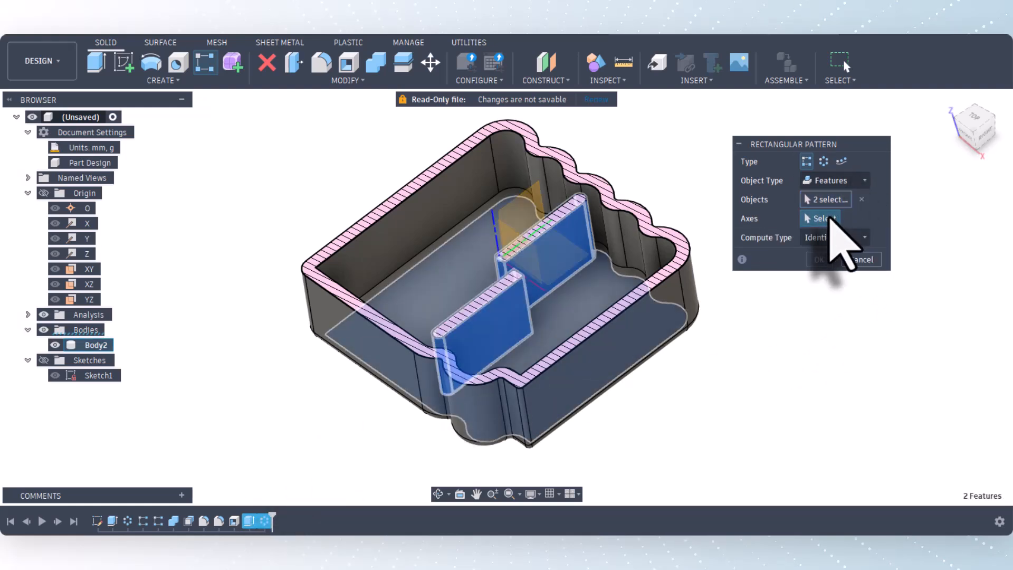
click(537, 287)
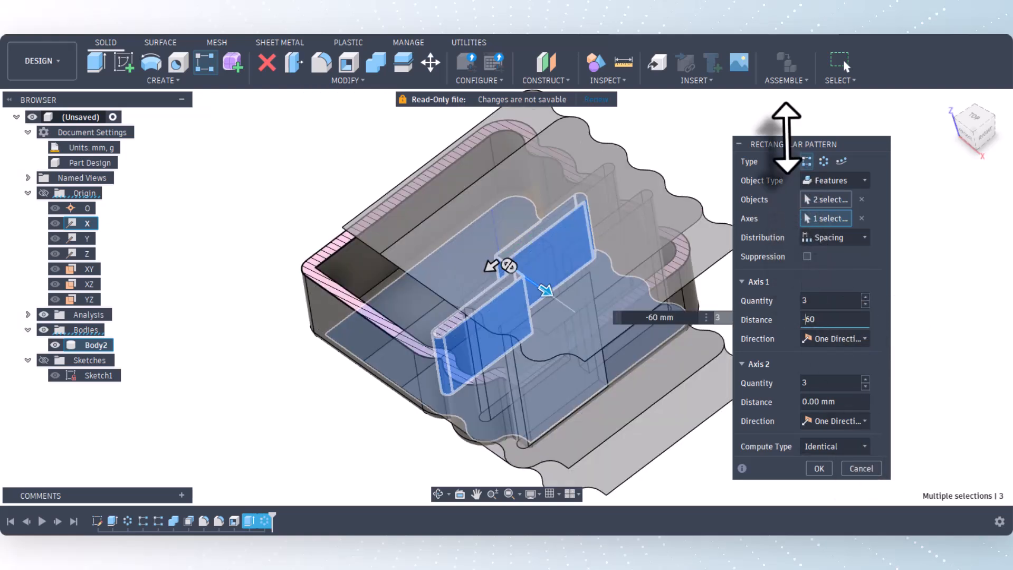
drag(785, 149, 795, 98)
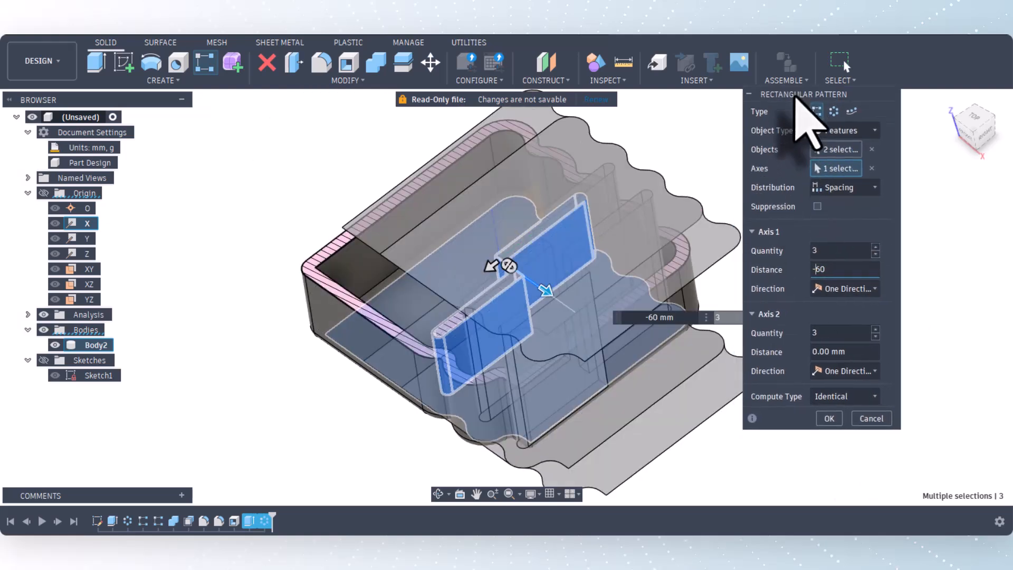
click(829, 418)
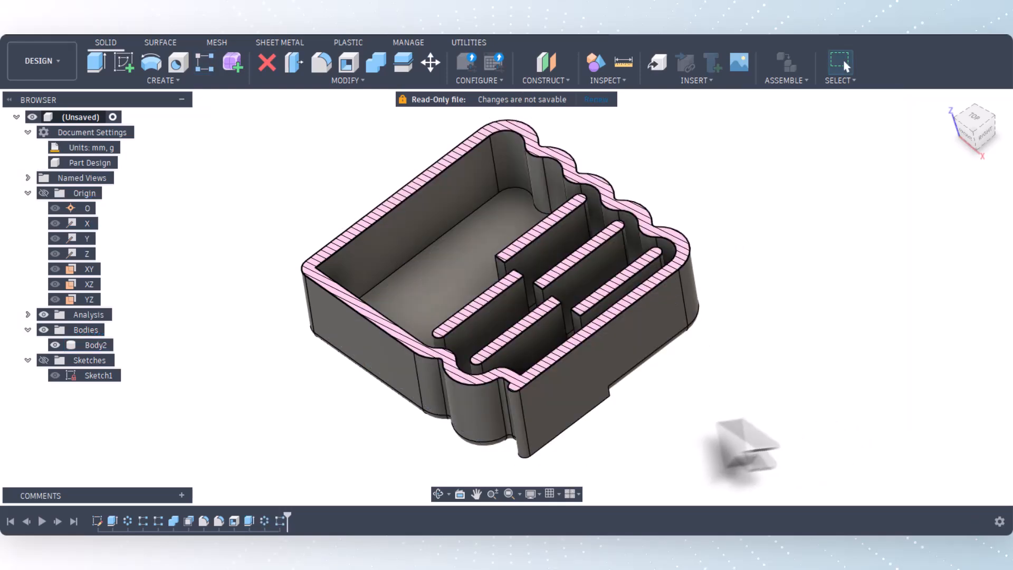
Step: Edit the rectangular rib pattern and change its compute type from Identical to Optimized
scroll(547, 393, up, 3)
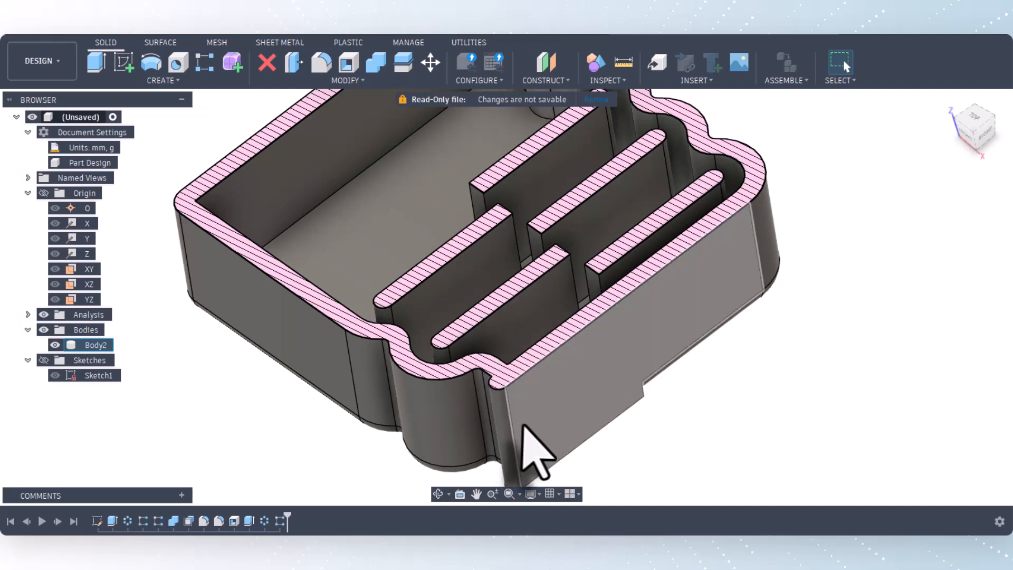
scroll(525, 410, down, 2)
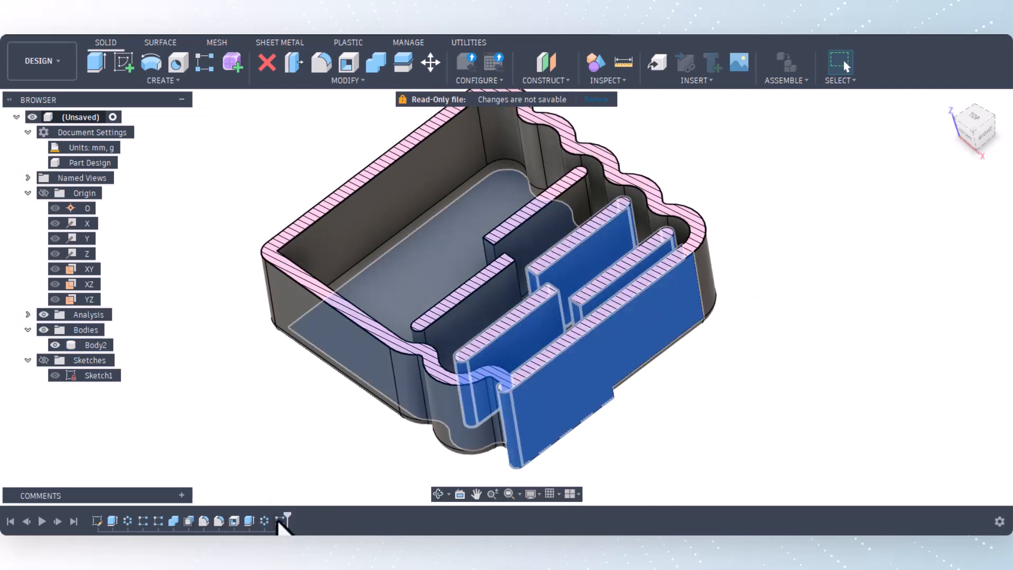
right_click(277, 521)
click(313, 396)
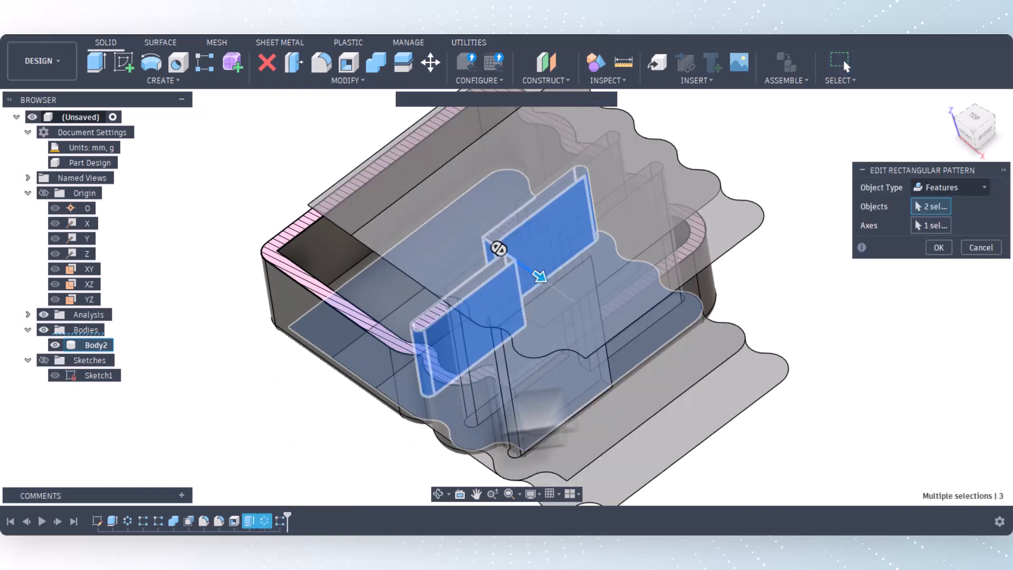
drag(928, 170, 840, 83)
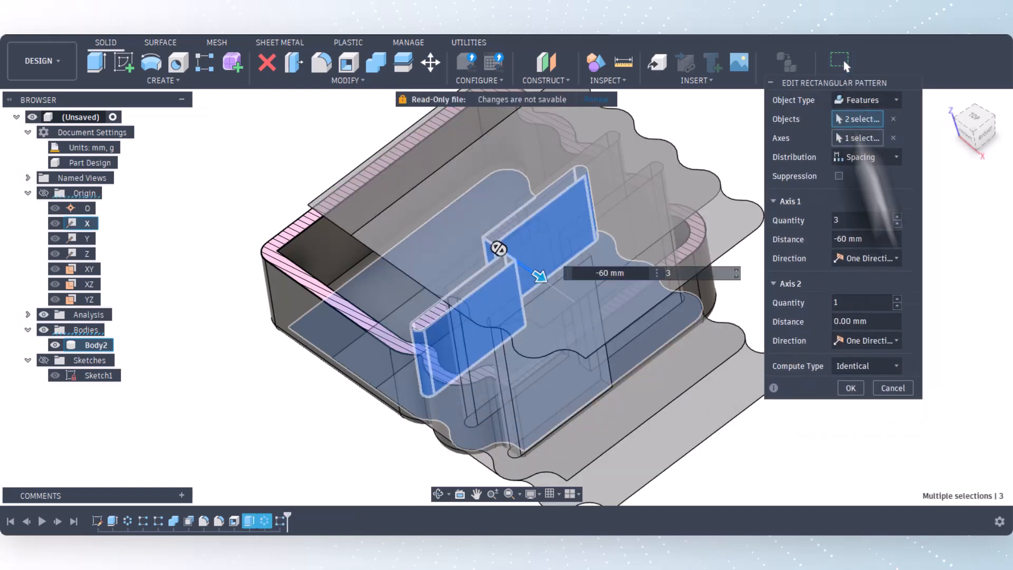
click(886, 365)
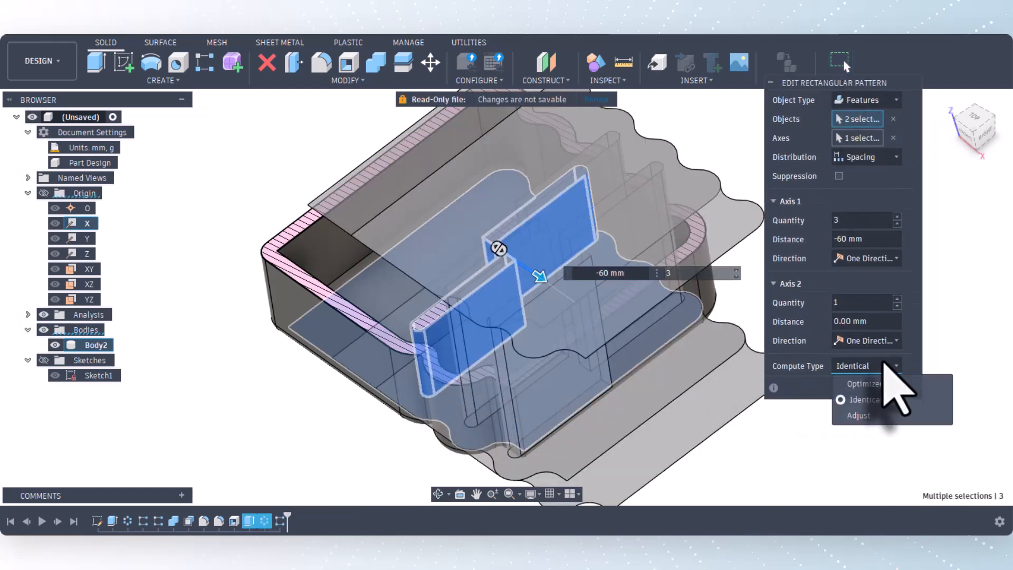
click(860, 385)
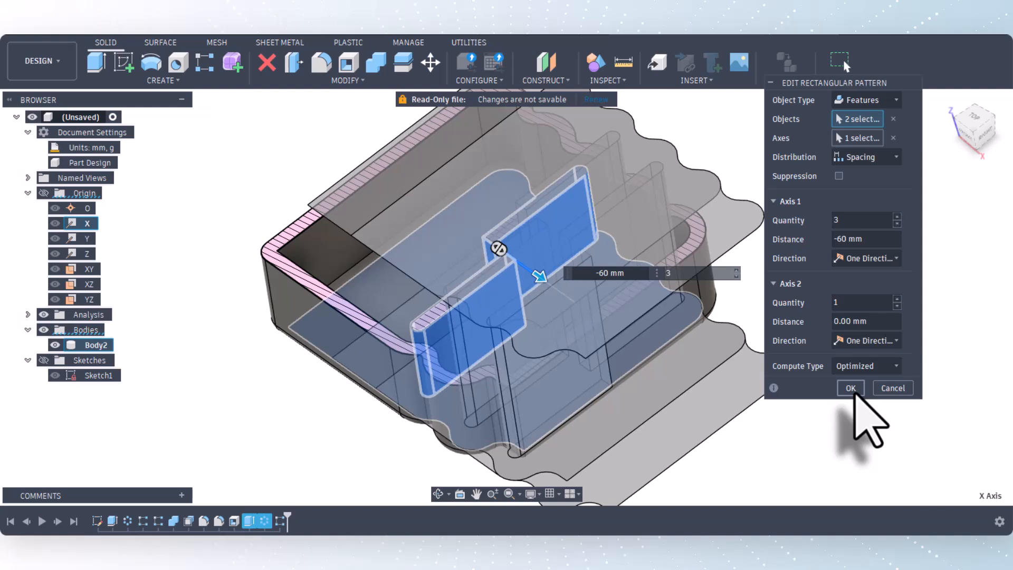
click(850, 388)
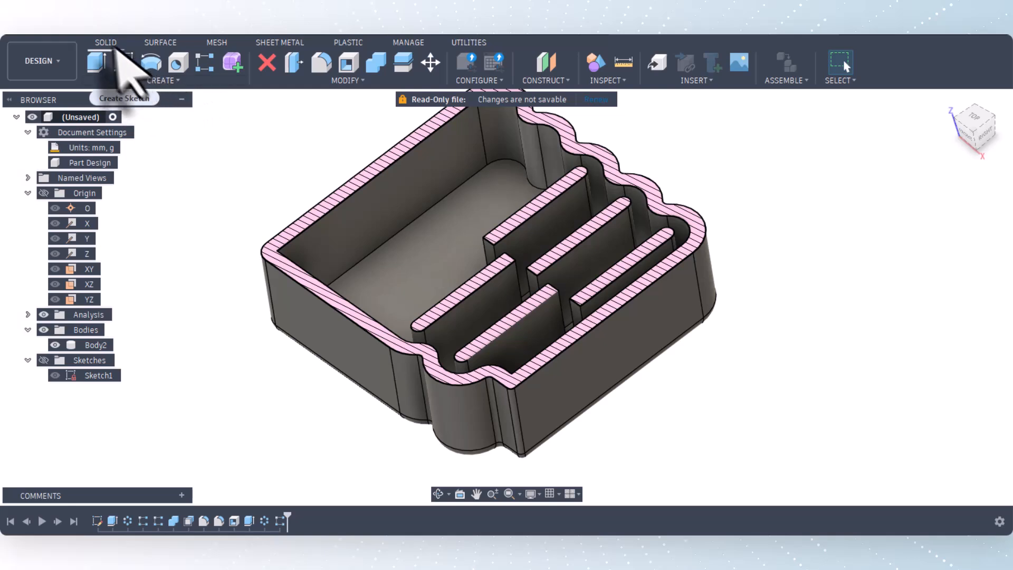
Step: Undo the compute type change and examine the rounded bottom edge of the outer wall from the underside
click(76, 35)
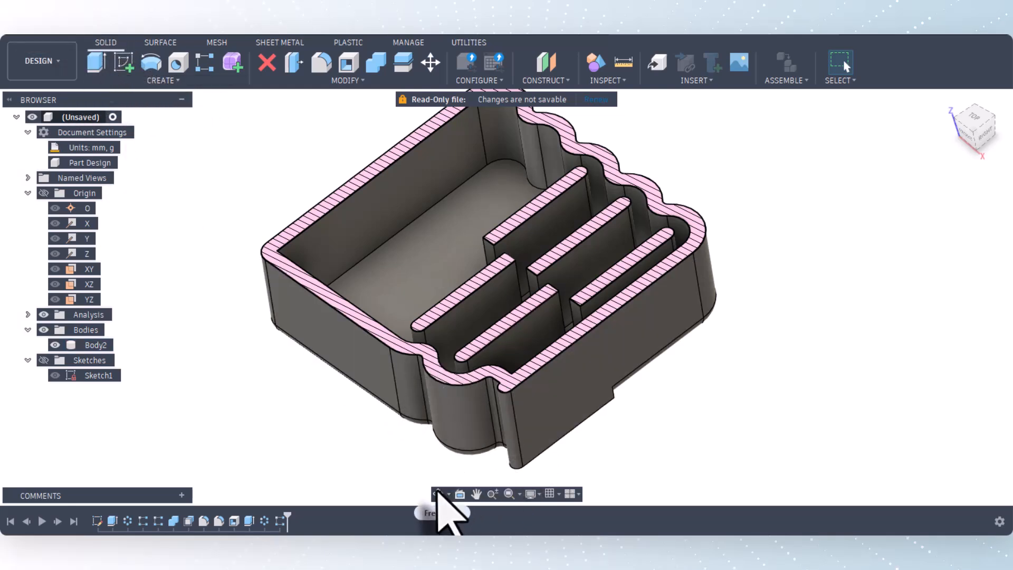
click(437, 492)
drag(462, 439, 461, 335)
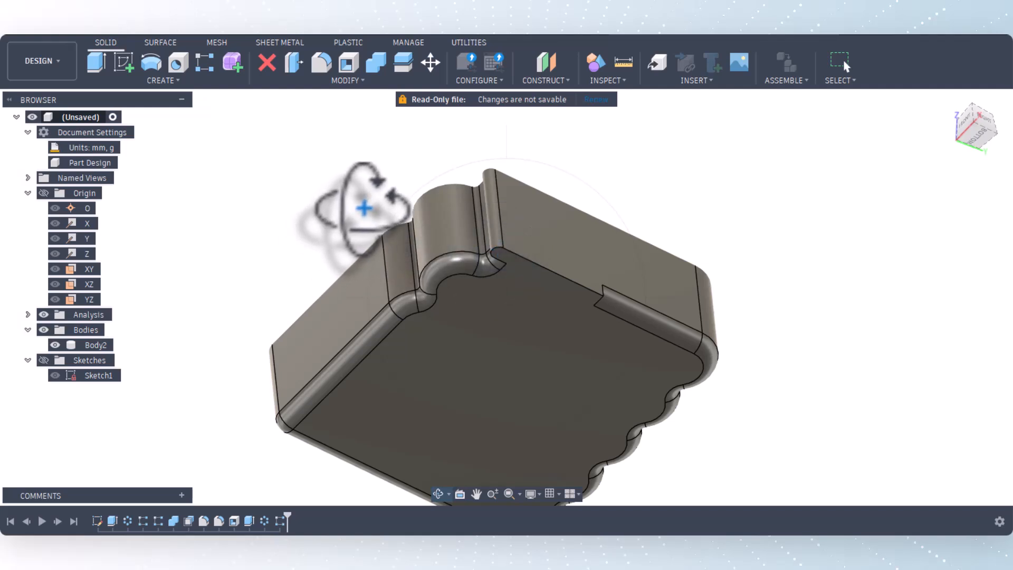
mouse_move(357, 208)
mouse_down()
mouse_move(373, 227)
mouse_move(362, 217)
mouse_up()
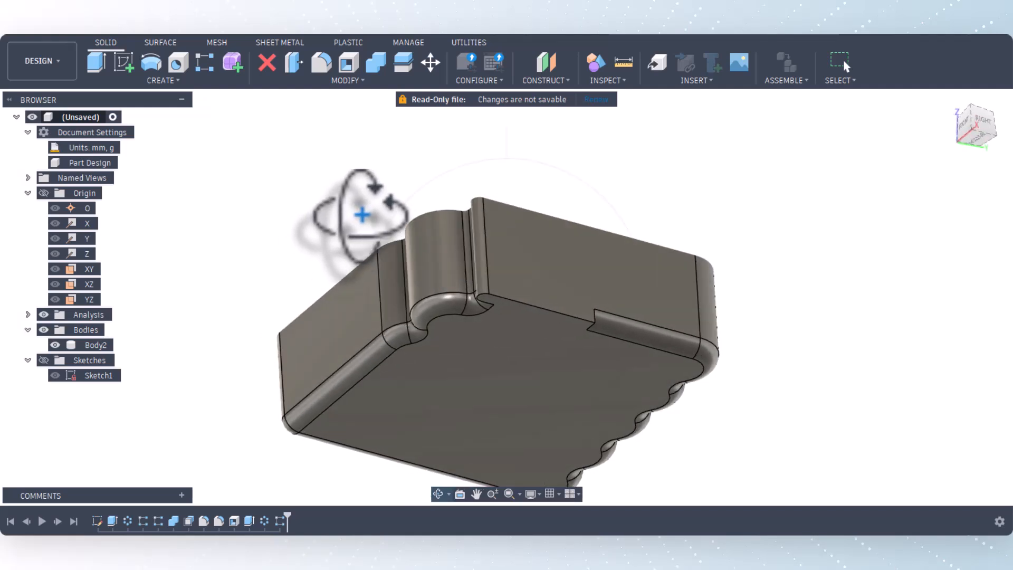
right_click(362, 217)
click(397, 217)
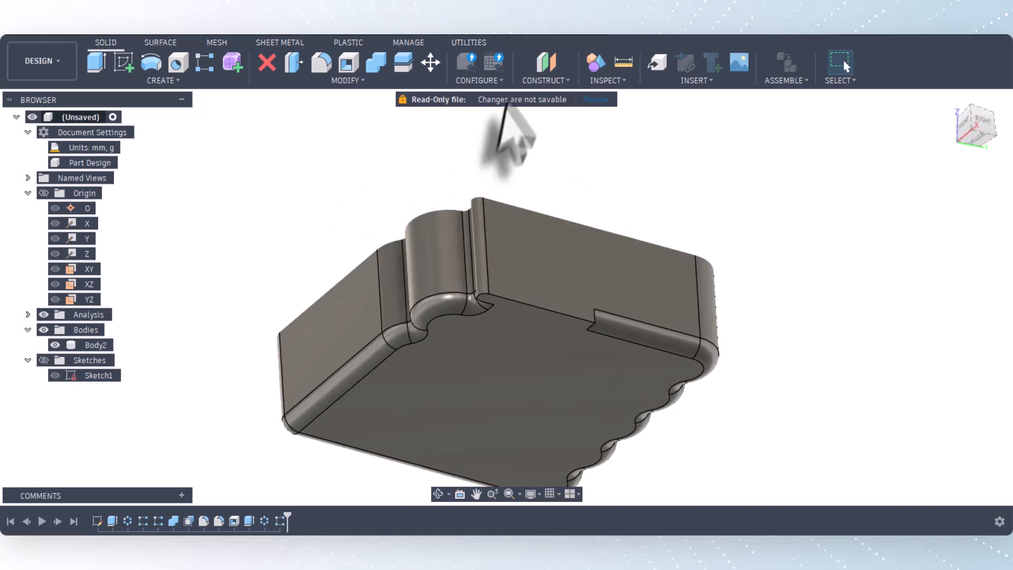
Step: Try to fillet the sharp bottom edge chain of the outer wall with a 15 mm radius
click(325, 64)
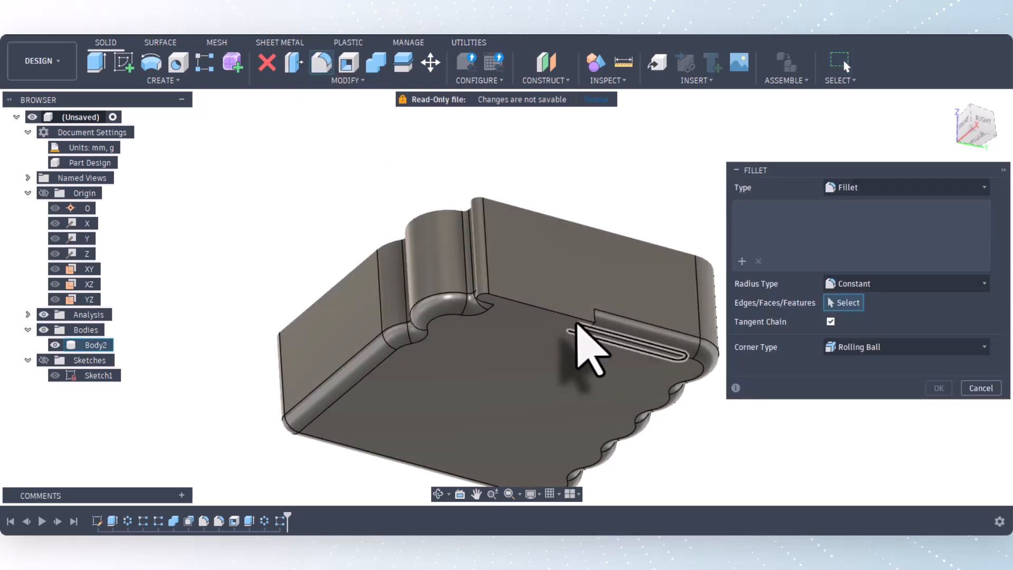
click(578, 321)
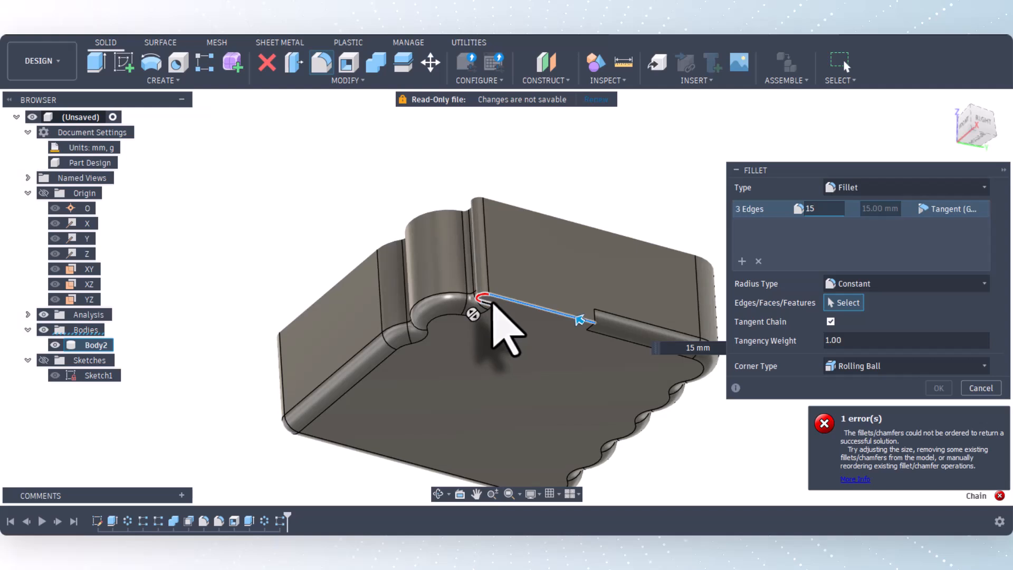
click(977, 387)
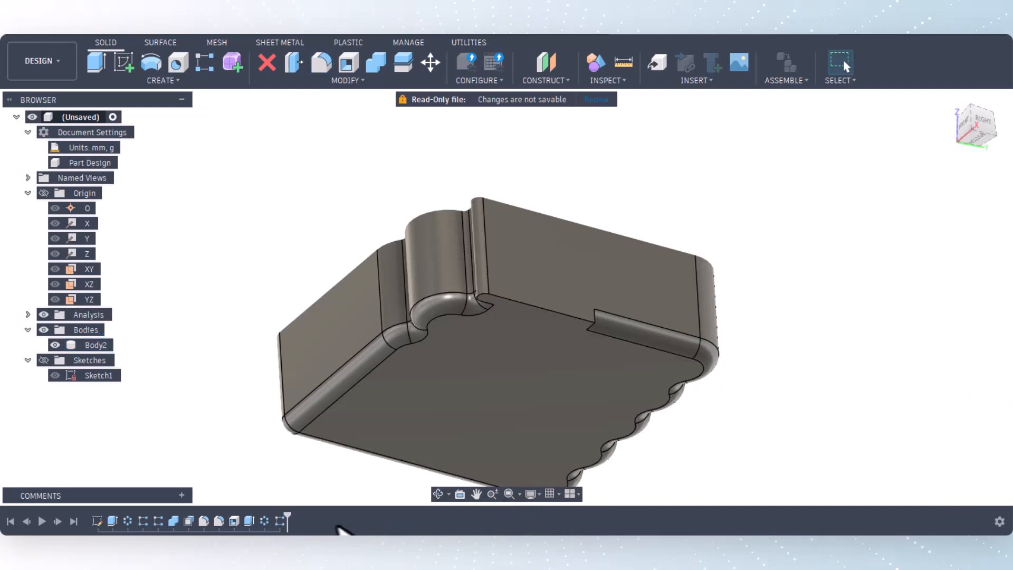
Step: Set the compute type of the rectangular rib pattern to Optimized and check the sectioned interior
right_click(280, 524)
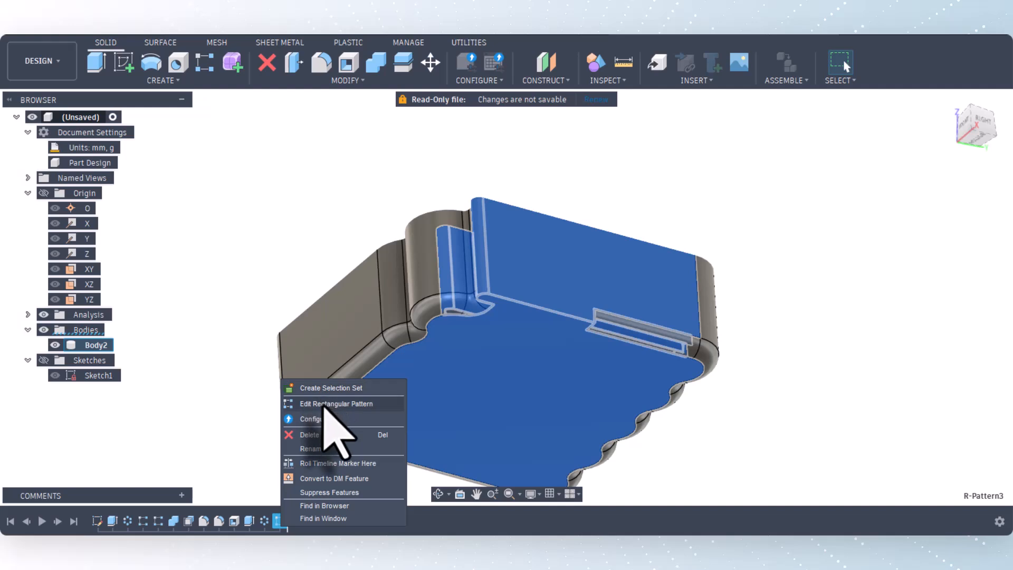
click(327, 404)
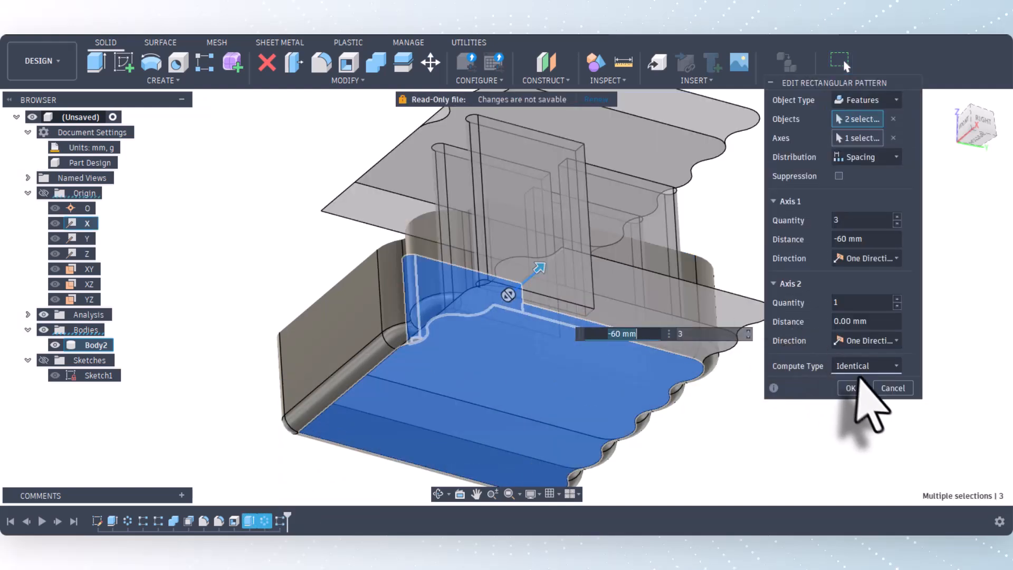
click(861, 366)
click(866, 384)
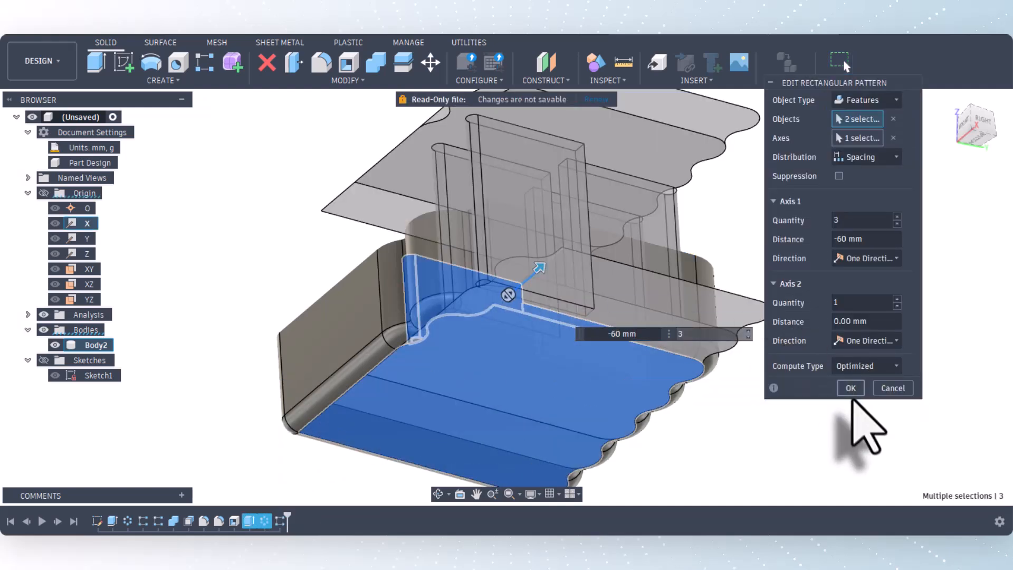
click(851, 388)
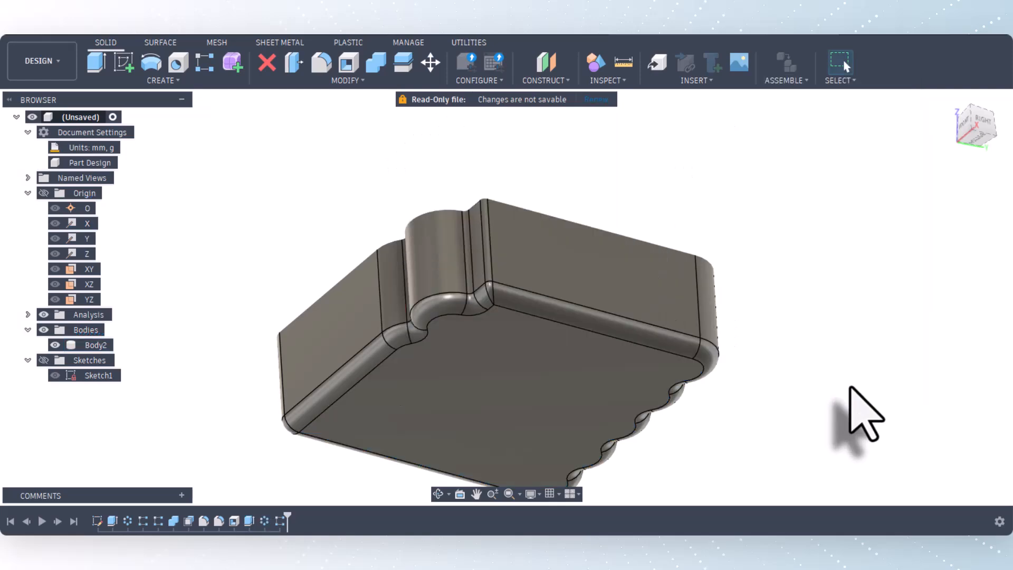
click(445, 494)
drag(499, 317, 524, 383)
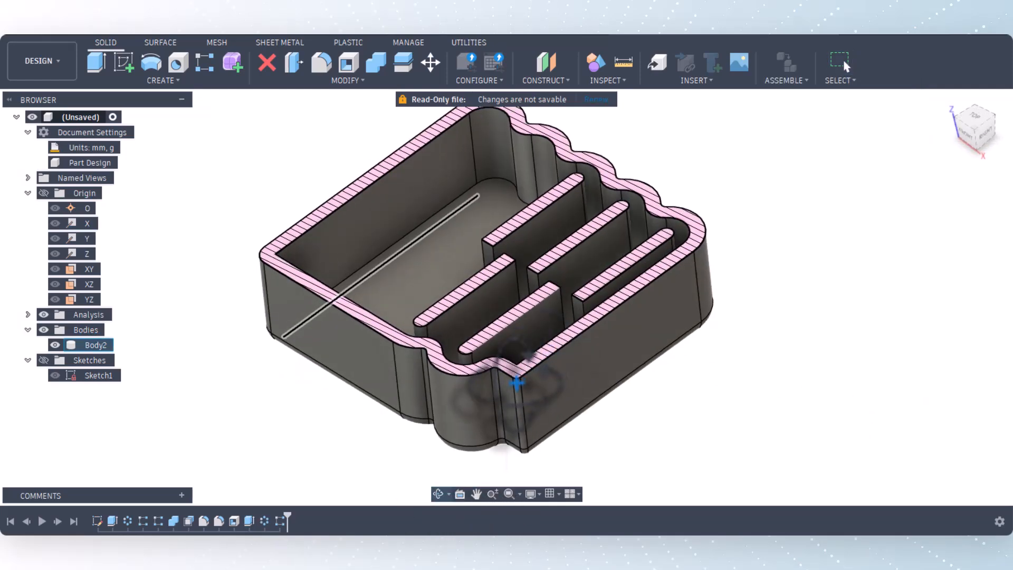
Step: Replace the flat end faces of the three ribs attached to the scalloped back wall with the inner front wall face, using Tangent Chain
drag(586, 373, 617, 346)
scroll(620, 349, up, 1)
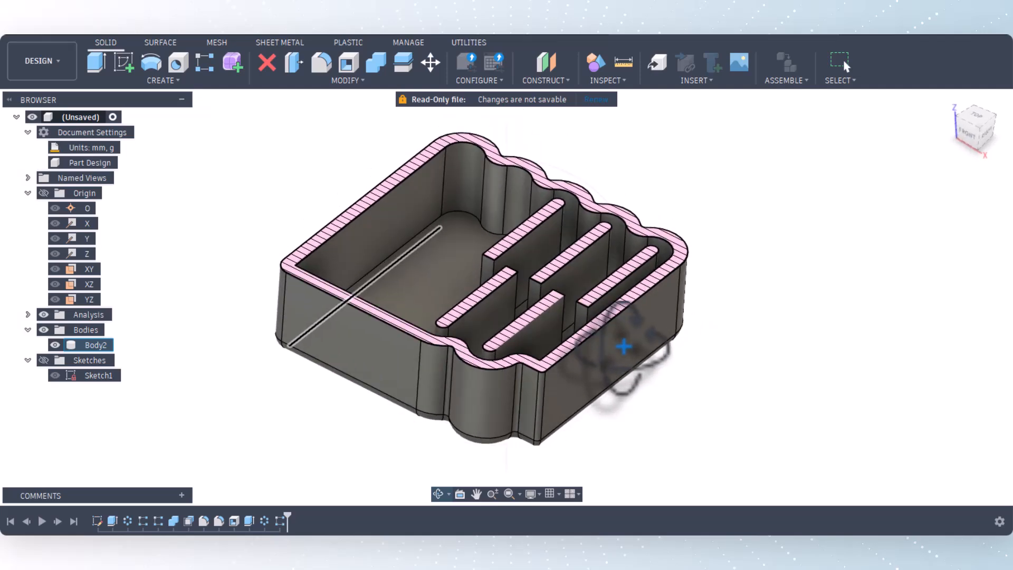
right_click(720, 236)
click(753, 240)
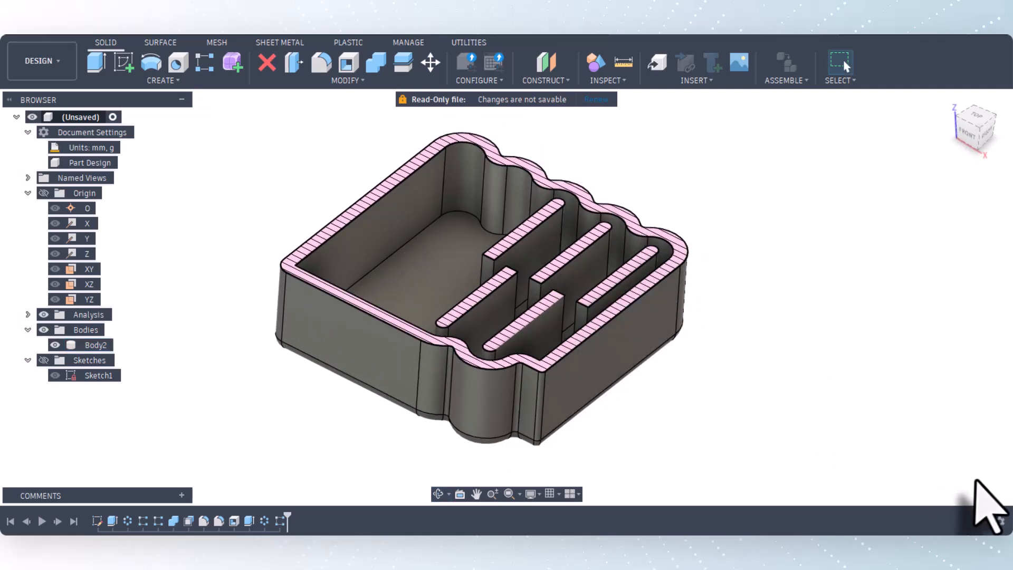
scroll(465, 364, up, 2)
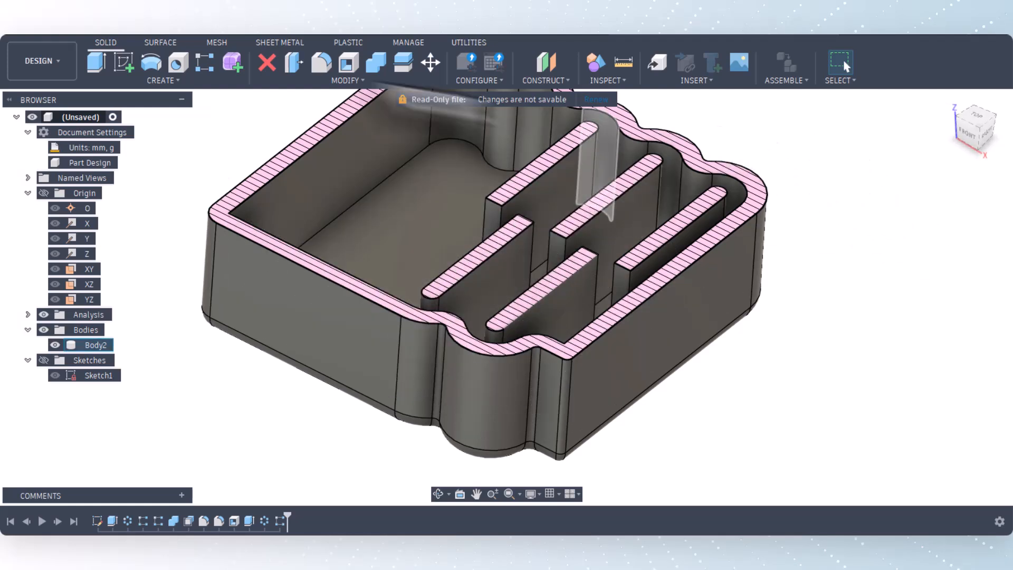
click(334, 83)
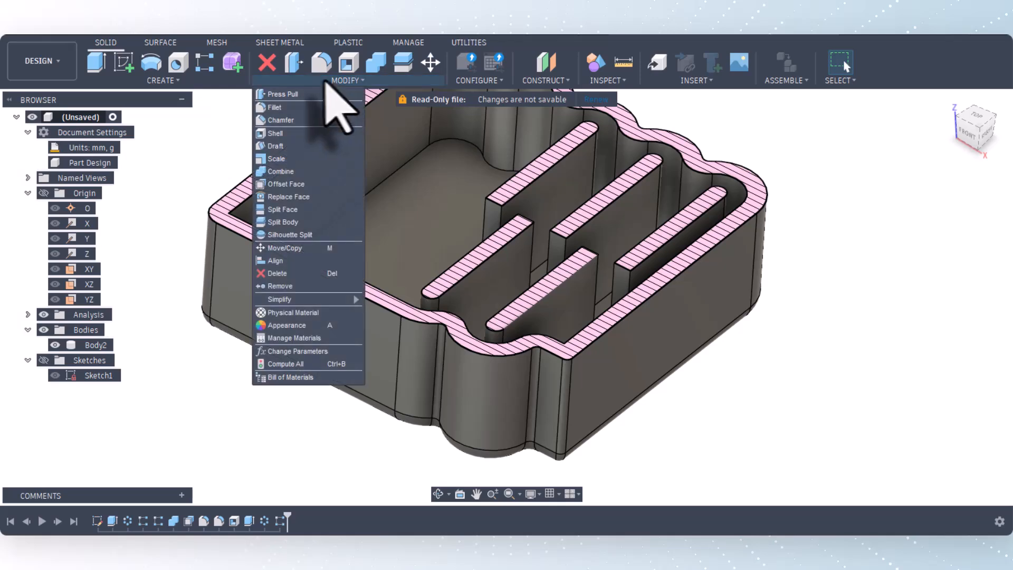
click(280, 201)
scroll(521, 233, up, 5)
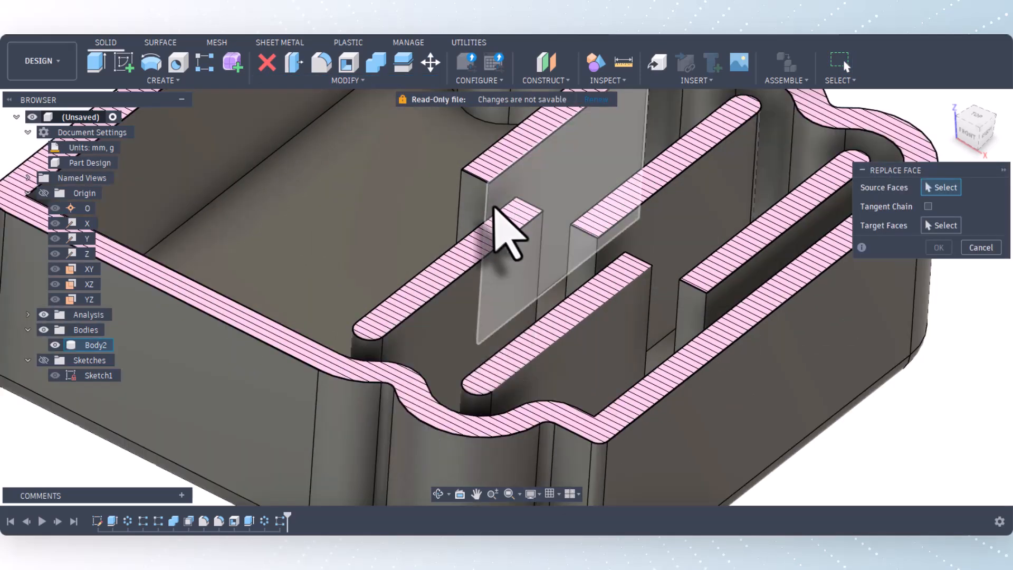
click(478, 210)
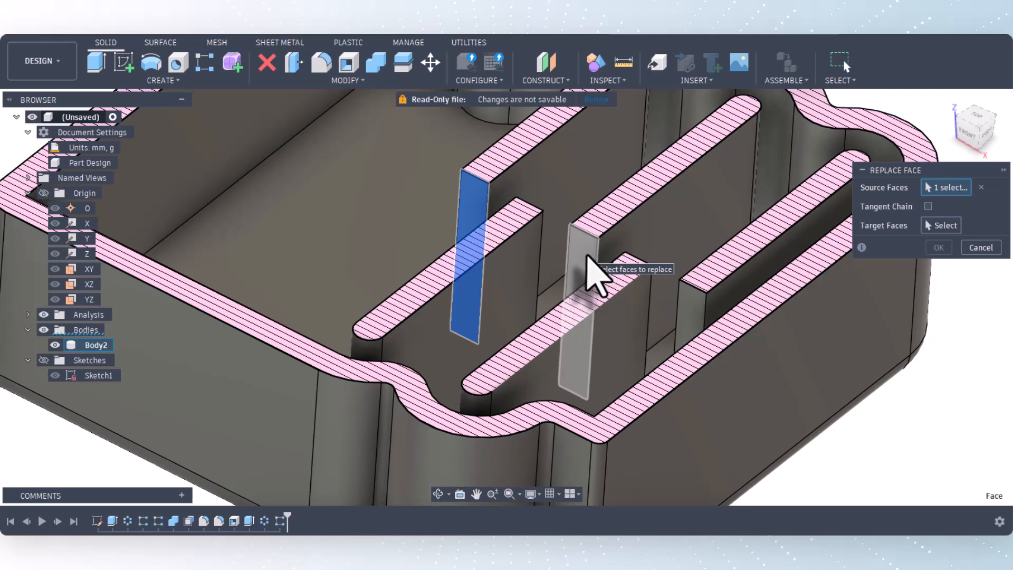
click(588, 258)
click(686, 309)
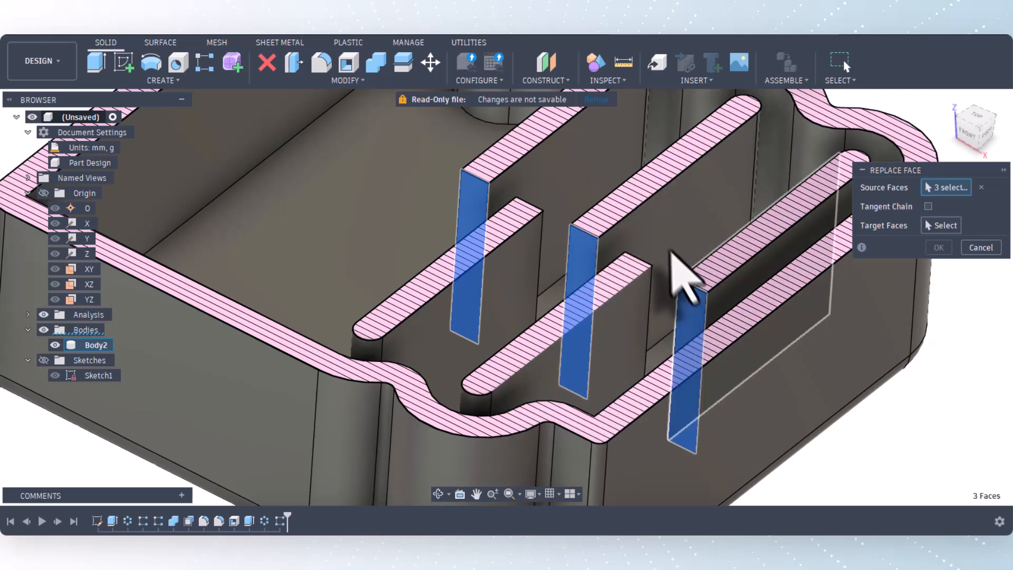
scroll(654, 237, down, 5)
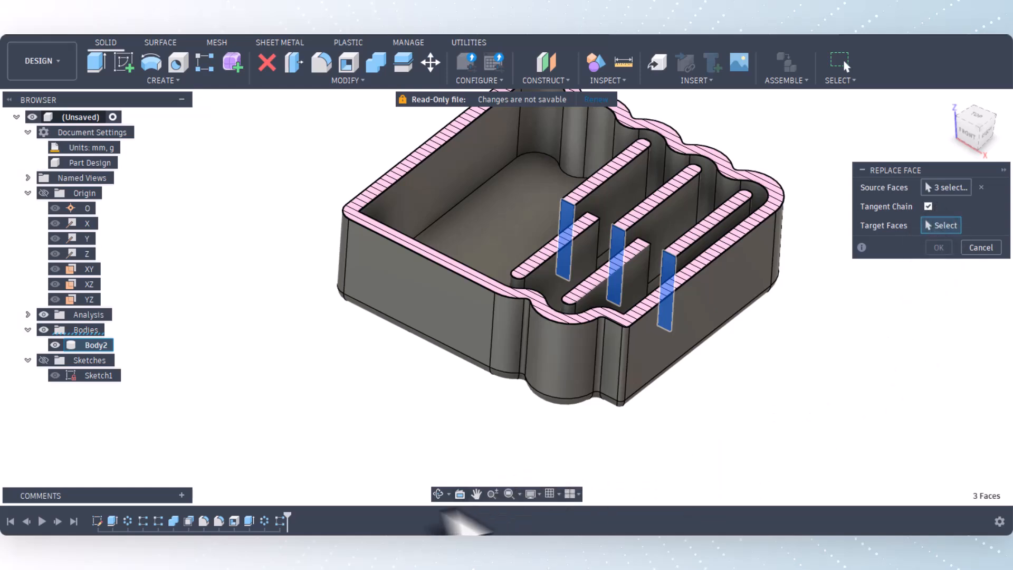
click(438, 494)
drag(429, 441, 318, 461)
right_click(318, 460)
click(330, 431)
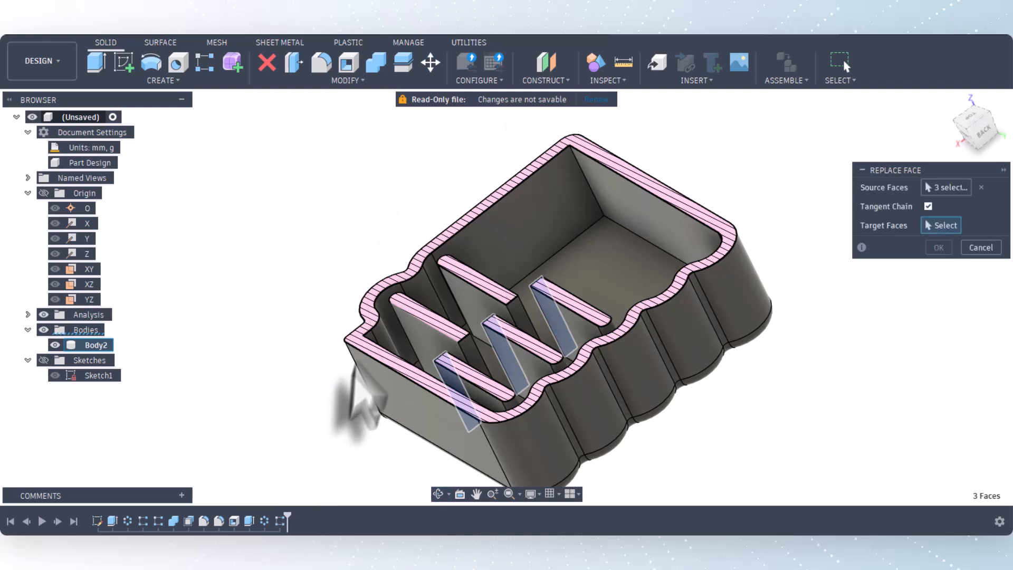
scroll(373, 337, up, 3)
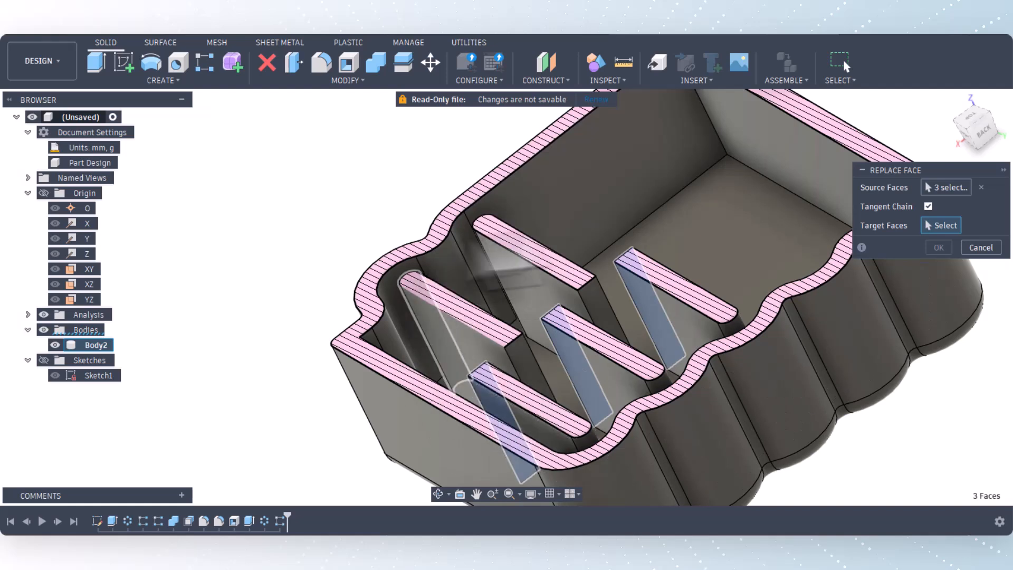
click(550, 208)
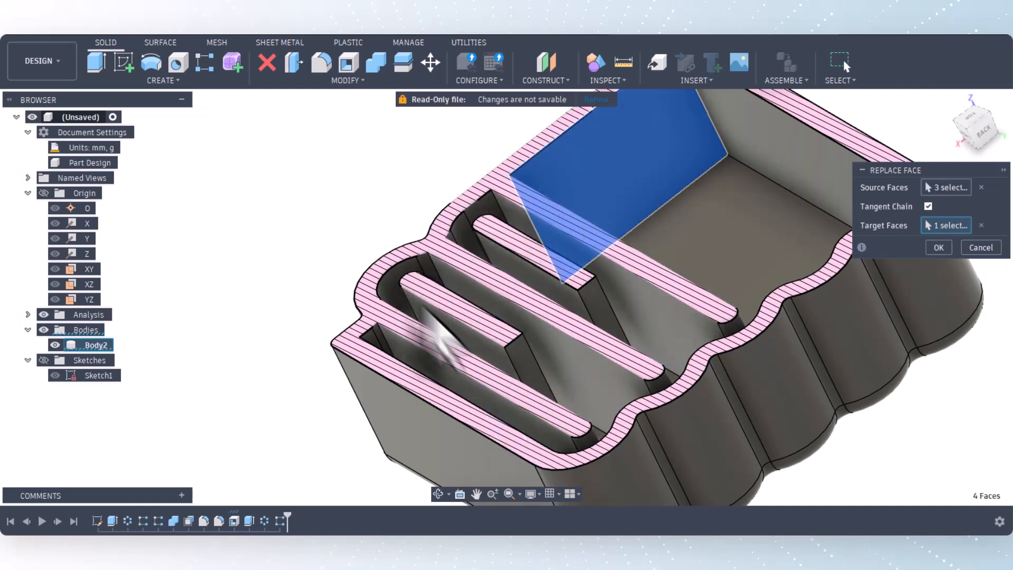
click(938, 249)
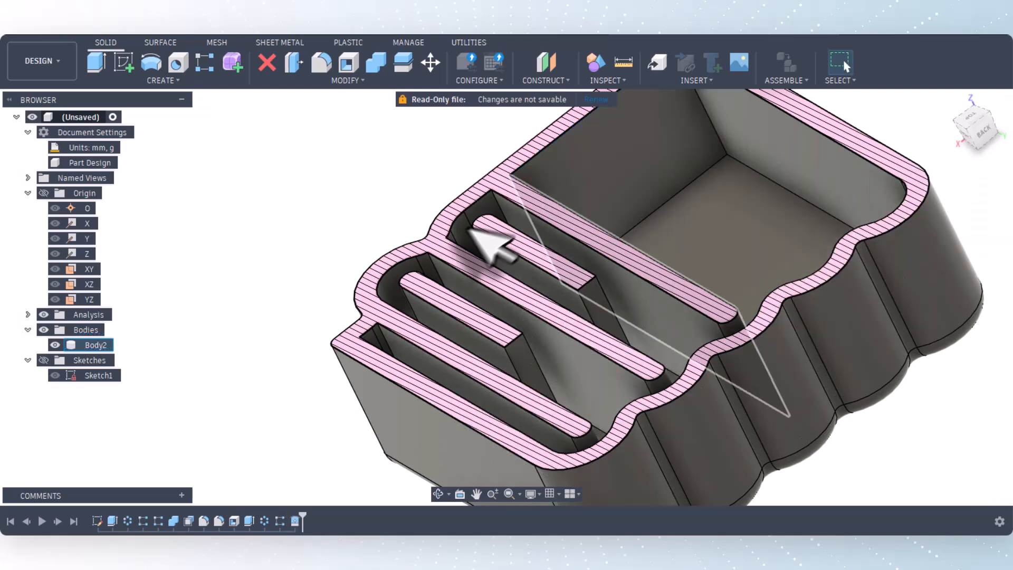
Step: Replace the flat end faces of the two ribs starting at the front wall with a flat inner face of the scalloped back wall
click(340, 81)
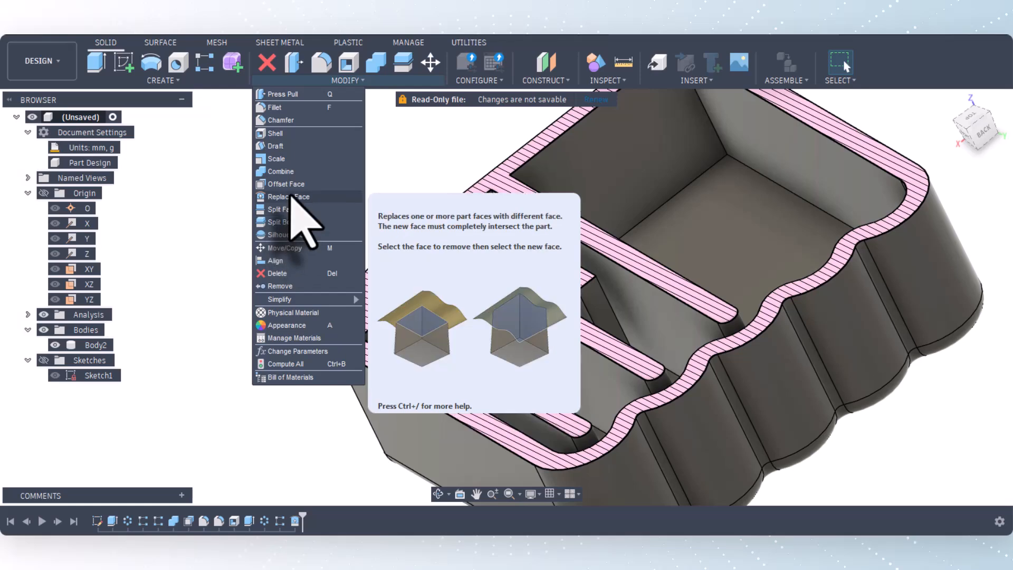
click(289, 196)
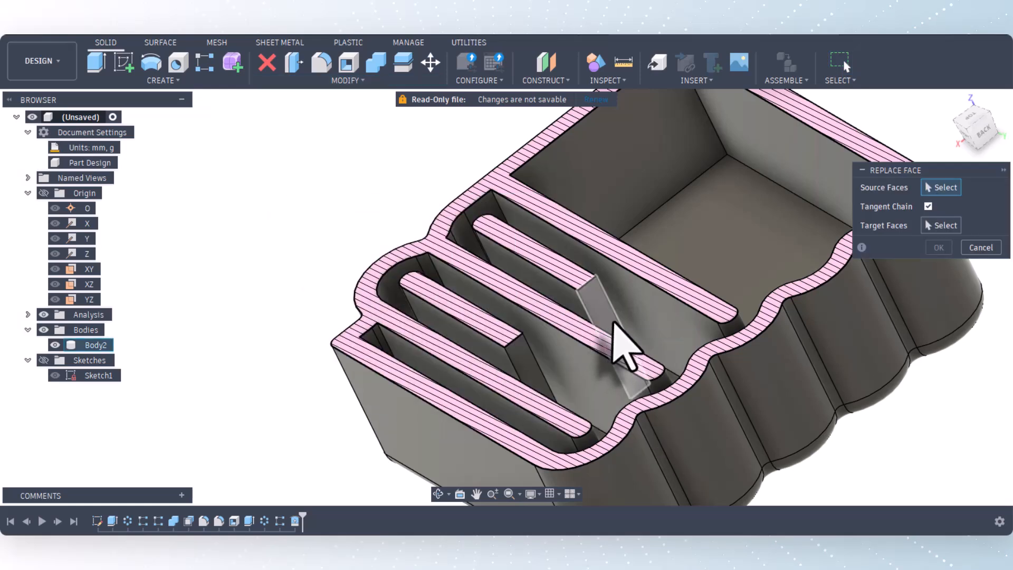
click(610, 332)
click(532, 365)
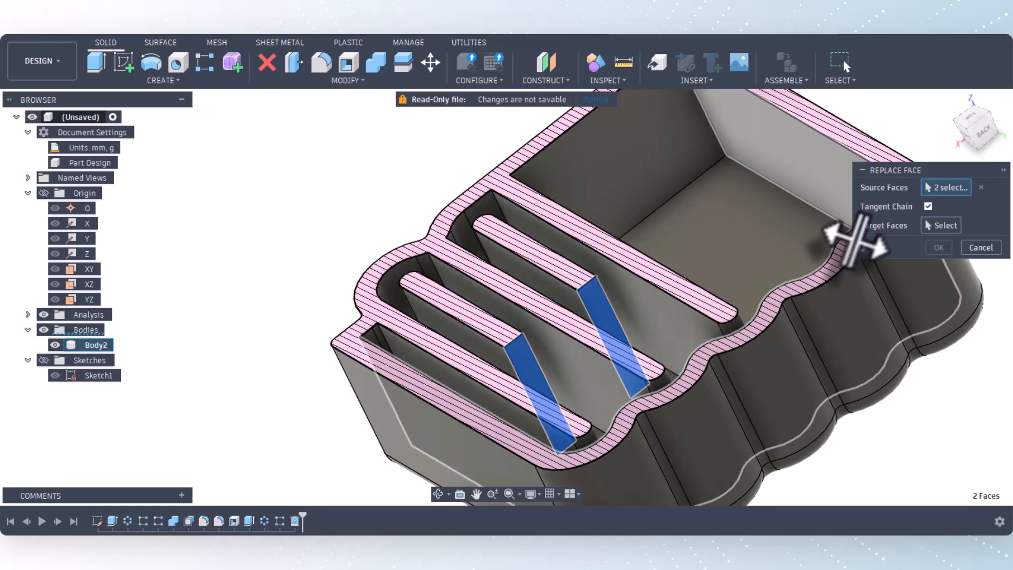
click(941, 225)
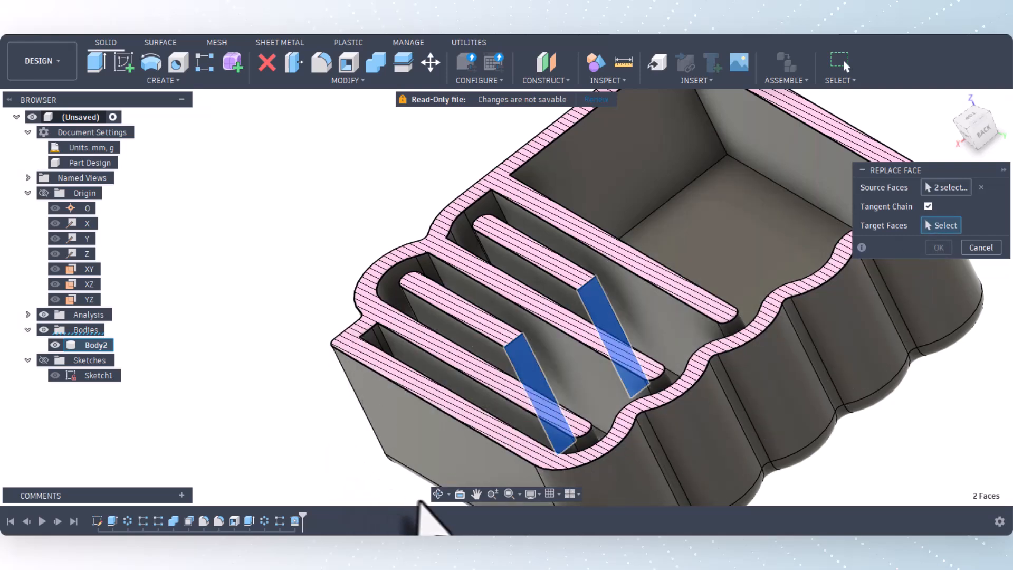
click(438, 493)
drag(463, 418, 563, 454)
scroll(563, 453, down, 3)
scroll(786, 306, up, 4)
right_click(827, 288)
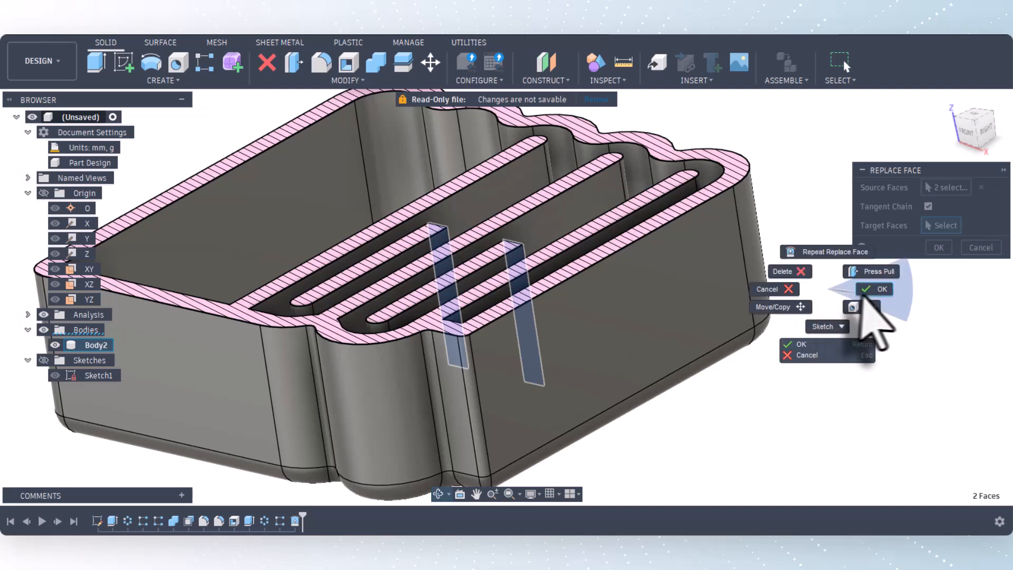
click(870, 290)
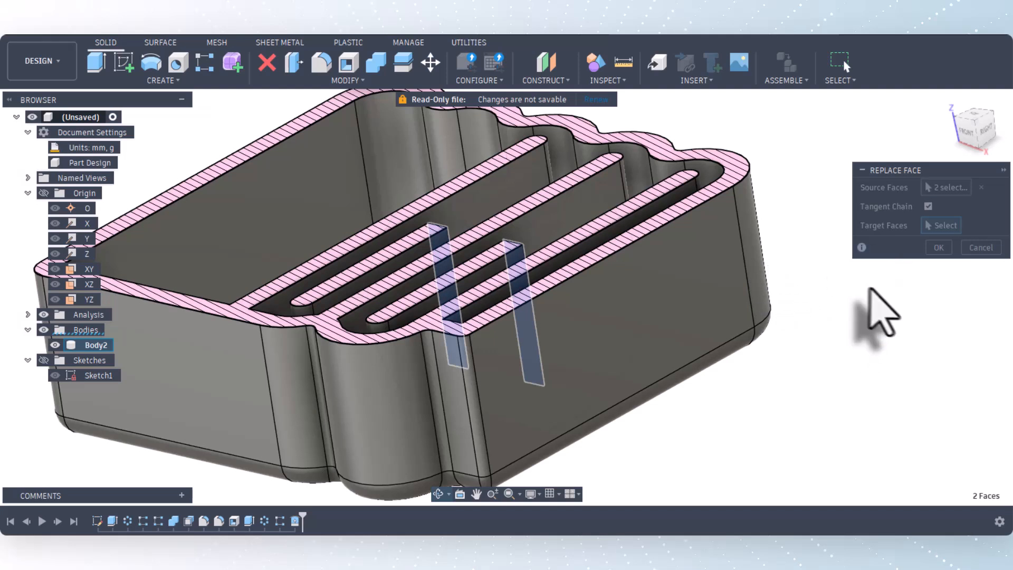
click(604, 171)
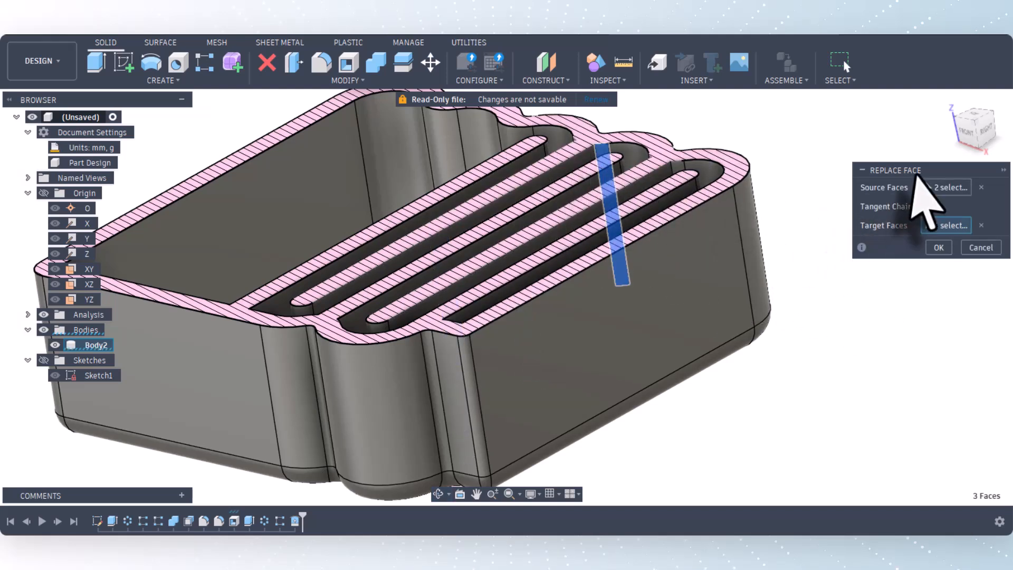
drag(917, 178, 843, 185)
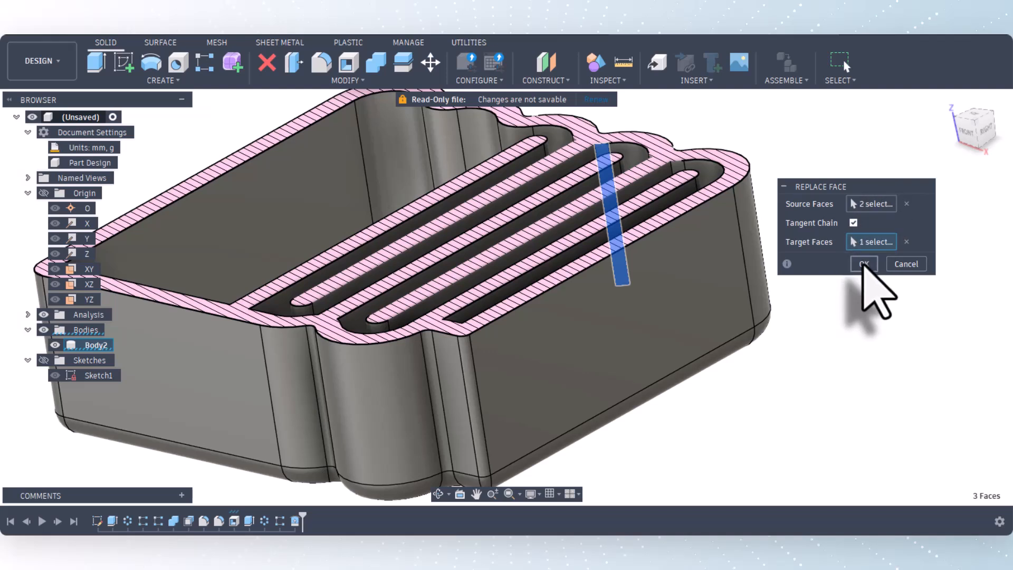
click(864, 264)
Step: Show the sketches over the sectioned body and reposition the 75 mm sketch dimension in front of the front wall
scroll(886, 285, down, 2)
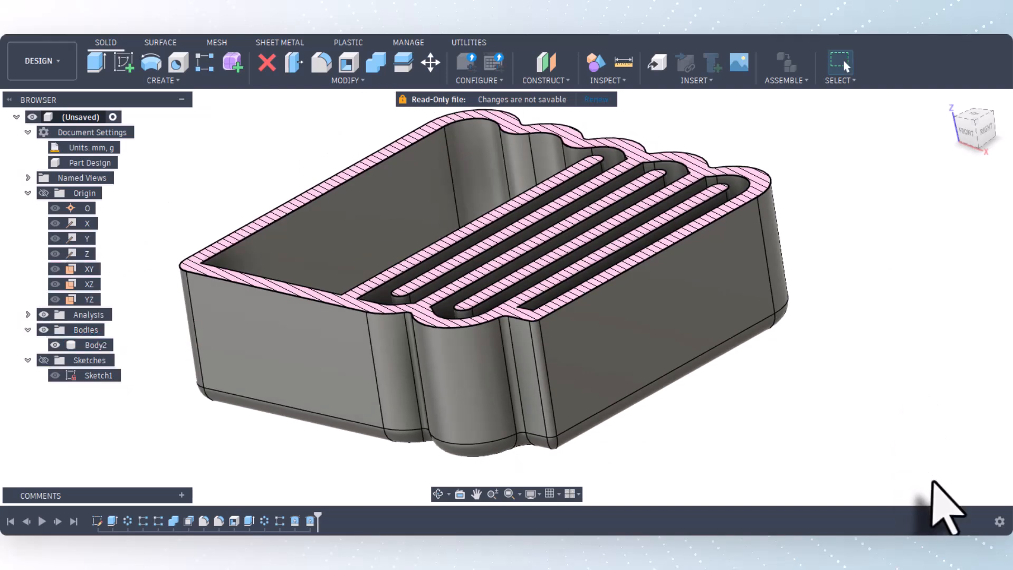
scroll(606, 171, up, 4)
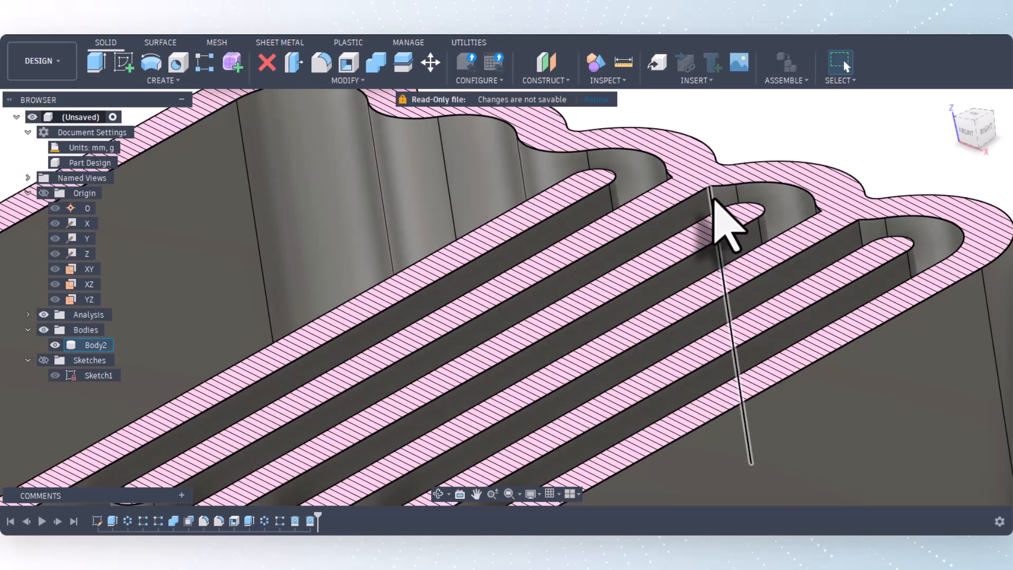
scroll(716, 203, down, 5)
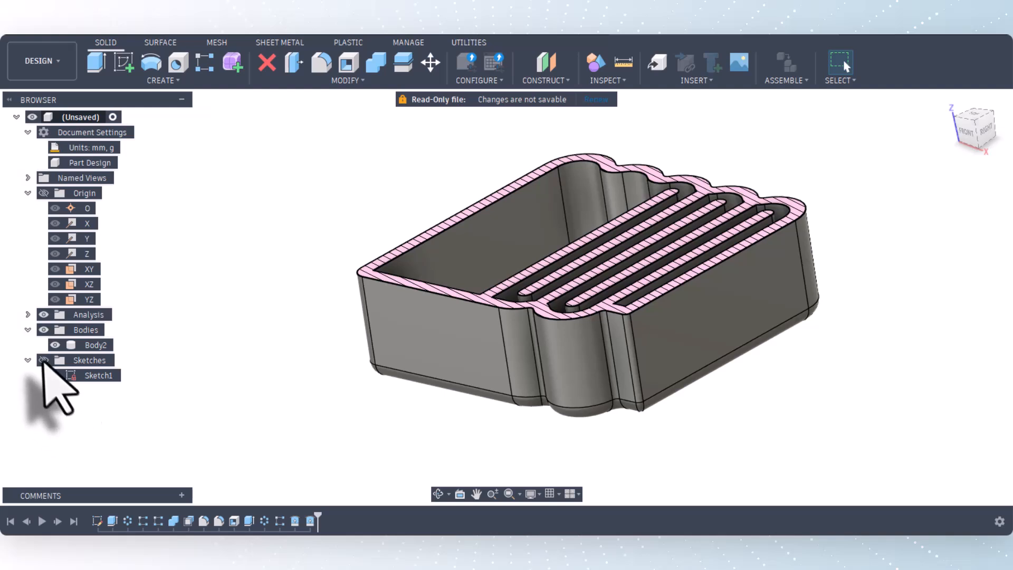
click(43, 360)
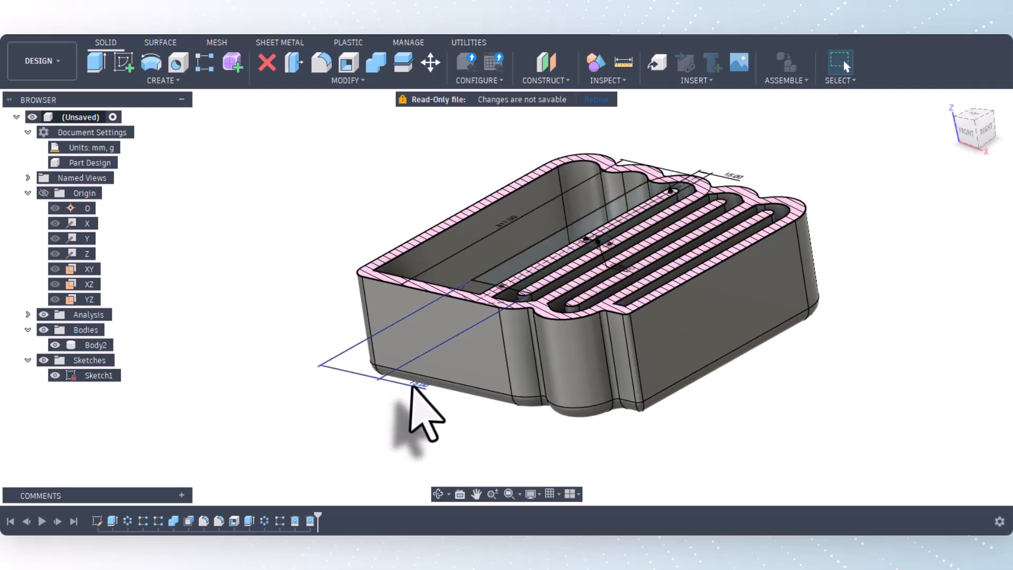
drag(411, 386, 397, 405)
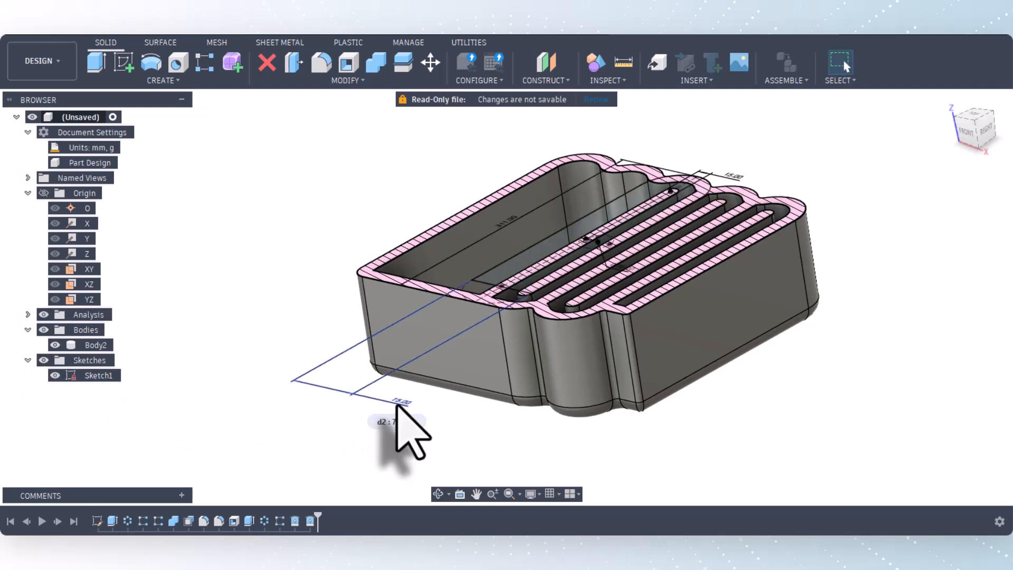
scroll(474, 301, up, 5)
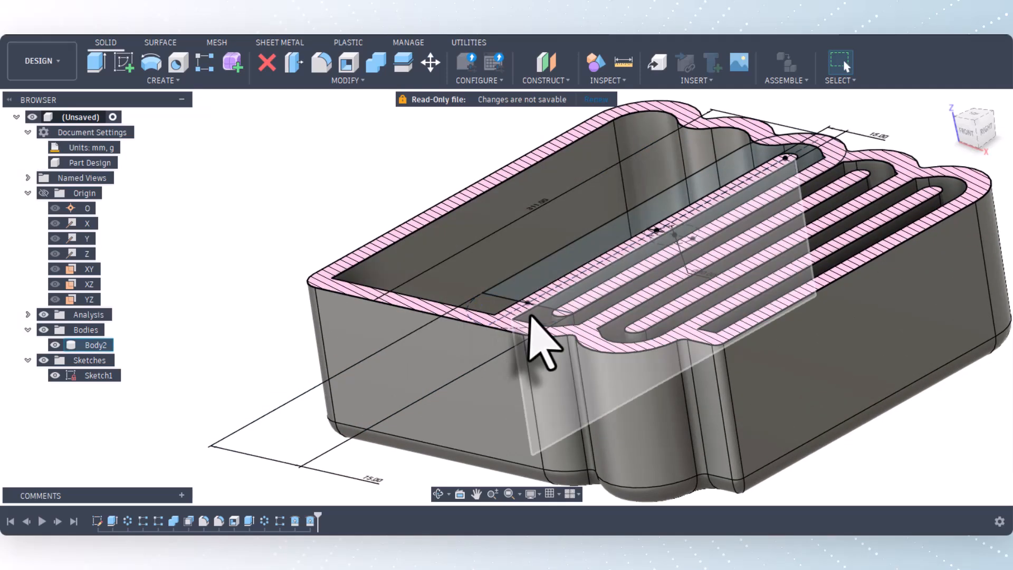
scroll(443, 343, down, 3)
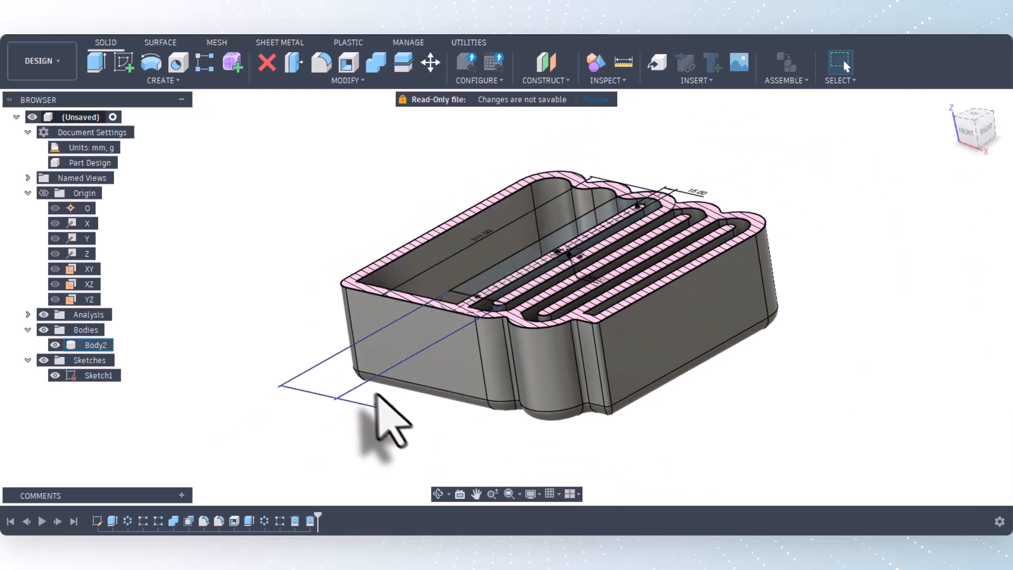
click(438, 495)
drag(452, 430, 452, 389)
right_click(457, 415)
click(498, 414)
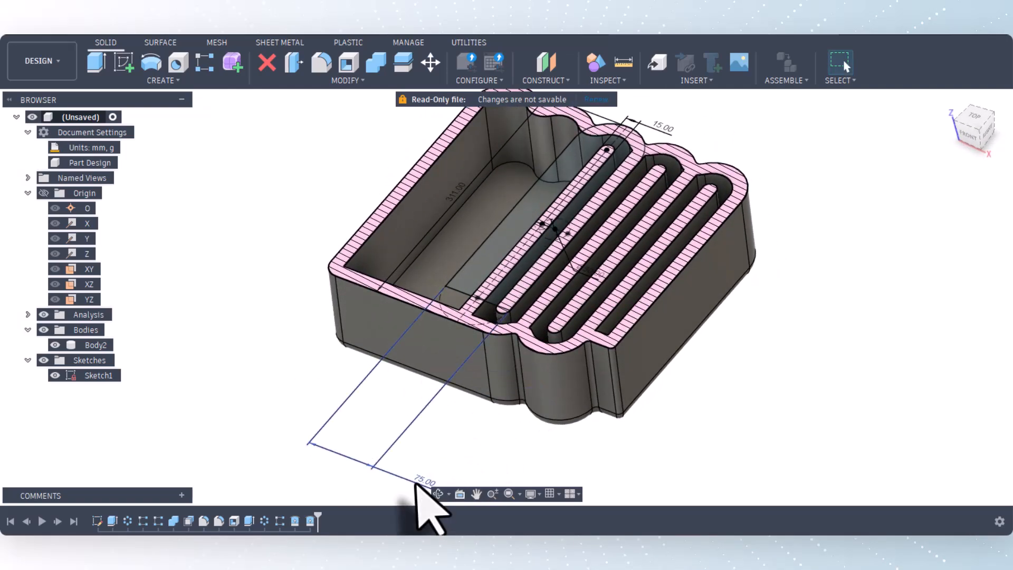
drag(416, 483, 454, 410)
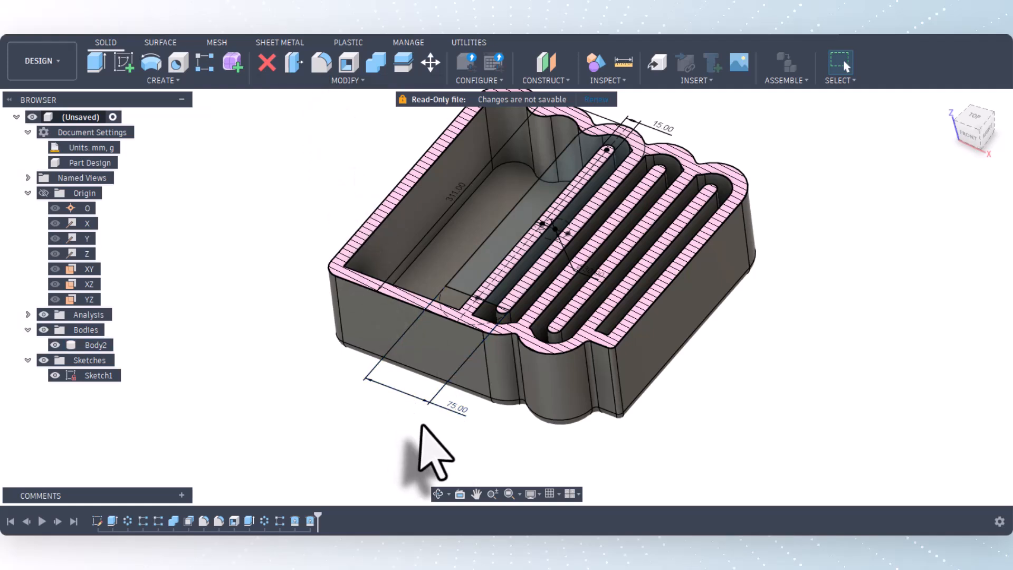
Step: Examine the expression driving the OffsetFaces1 distance in the model parameters
click(338, 81)
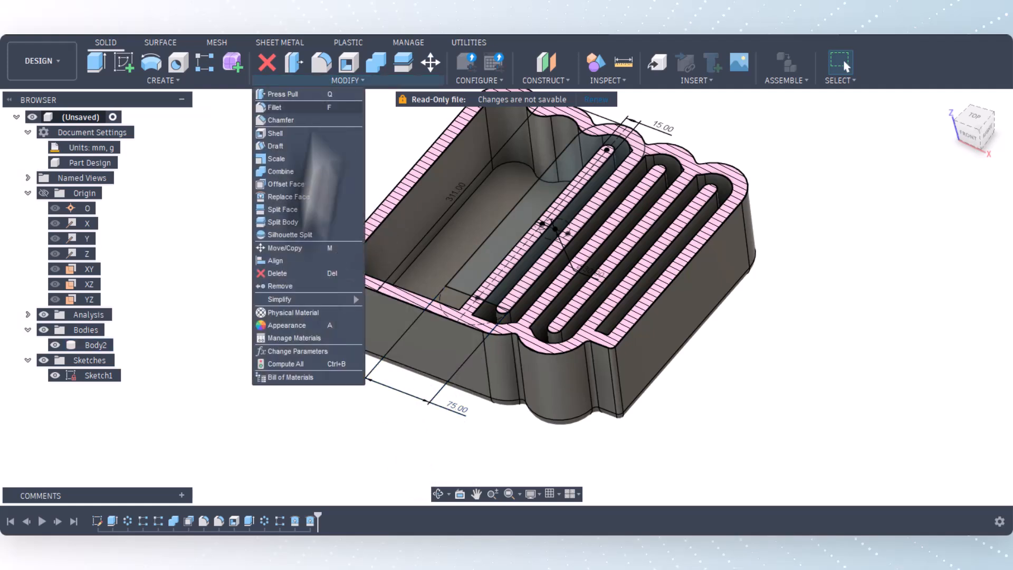
click(285, 351)
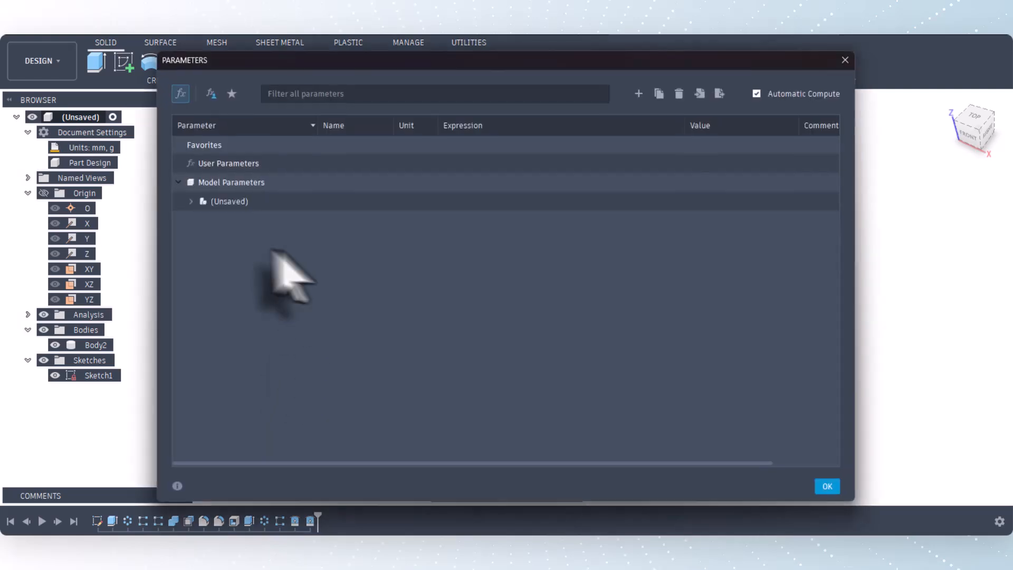
click(191, 202)
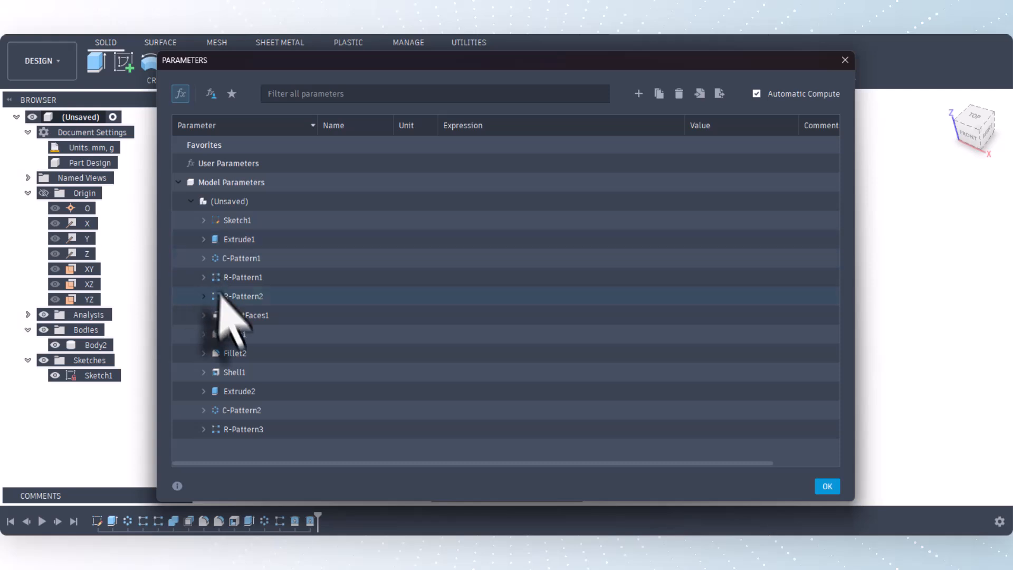
click(203, 314)
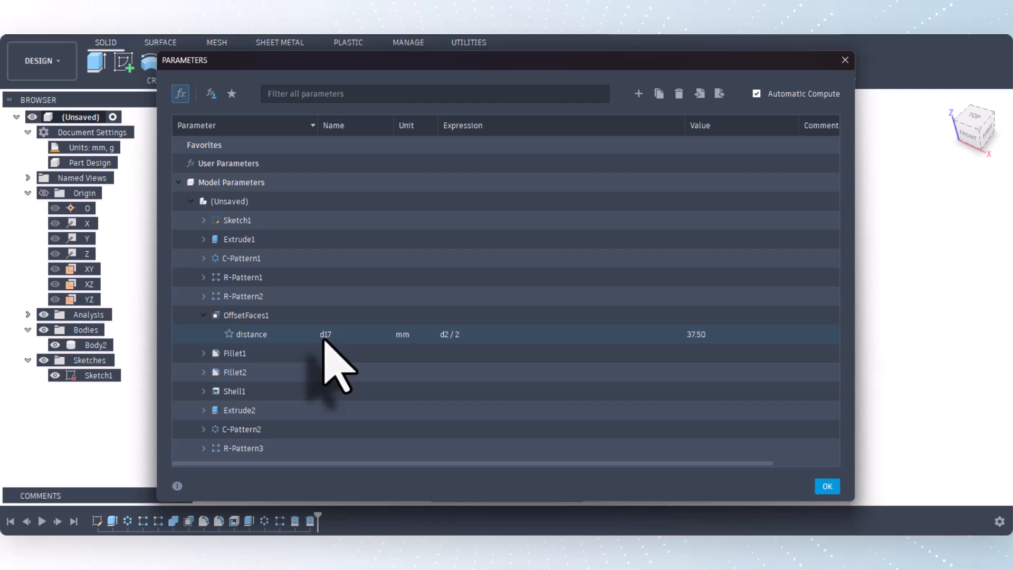
click(844, 60)
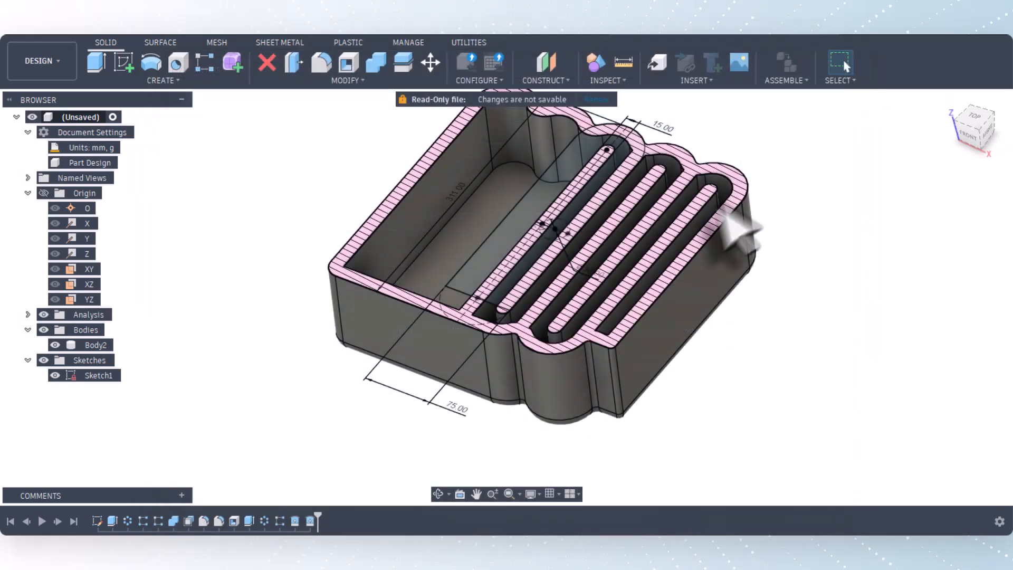
Step: Try to fillet the vertical edge where a rib meets the scalloped back wall, using radius (d2/2)-d17 and a plain 22.5 mm
click(321, 63)
scroll(644, 203, up, 5)
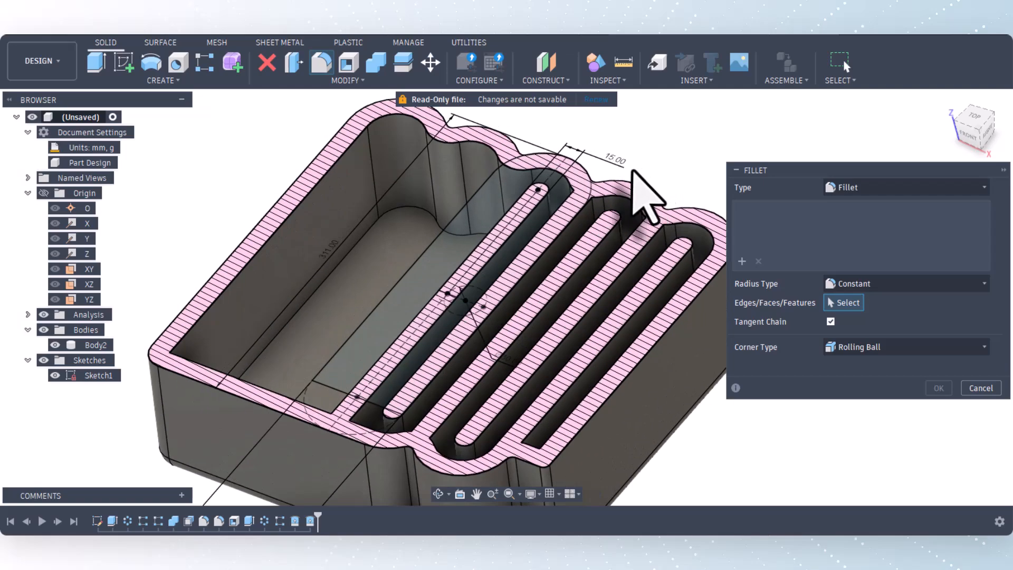
scroll(603, 217, up, 3)
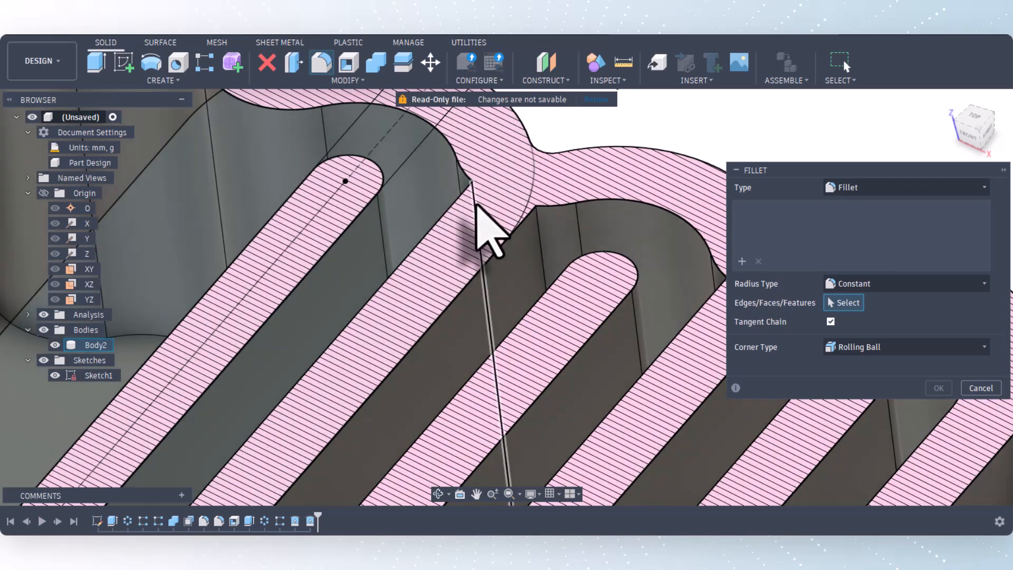
click(476, 205)
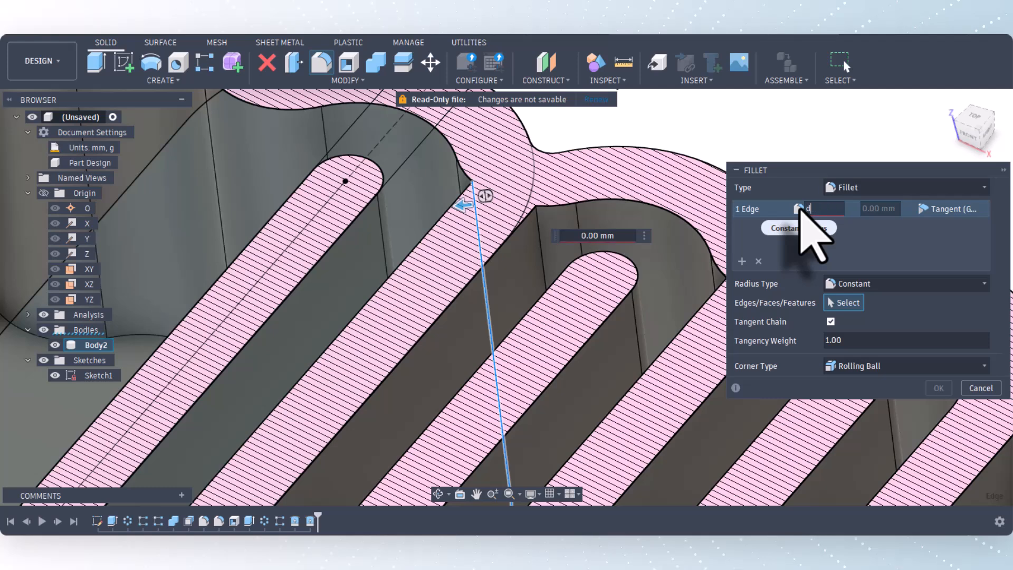
text(2/2)
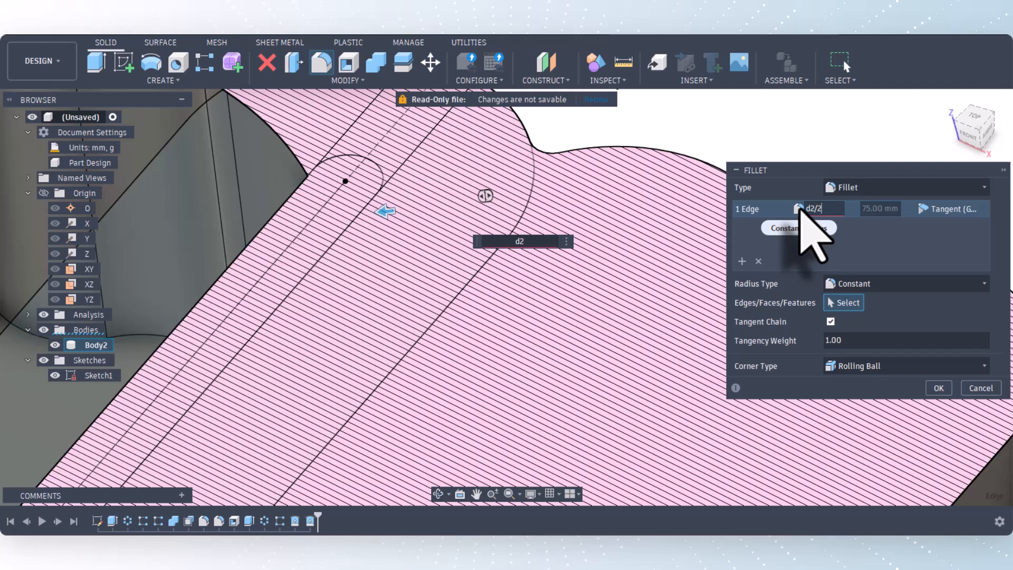
key(Return)
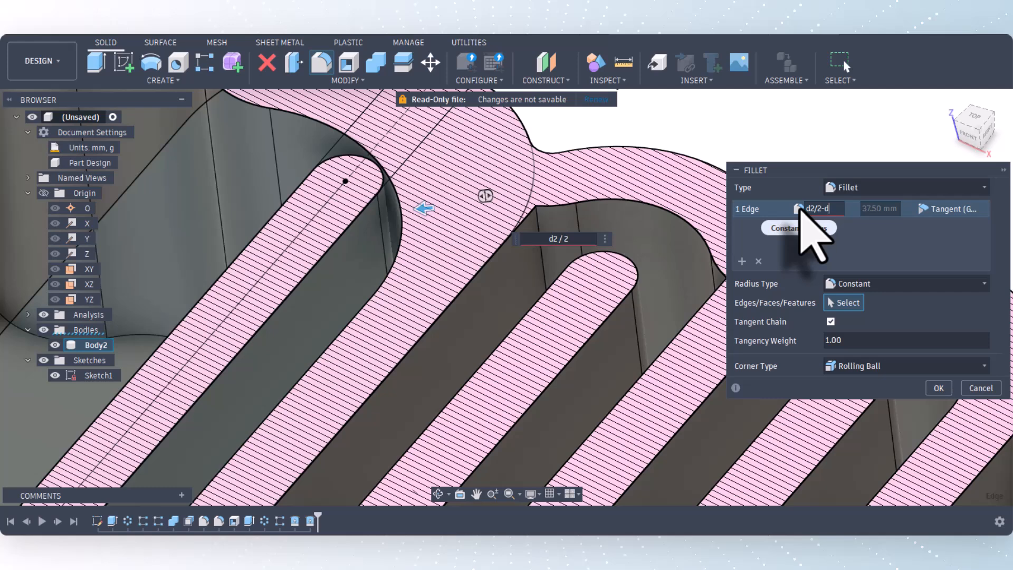
text(-d17)
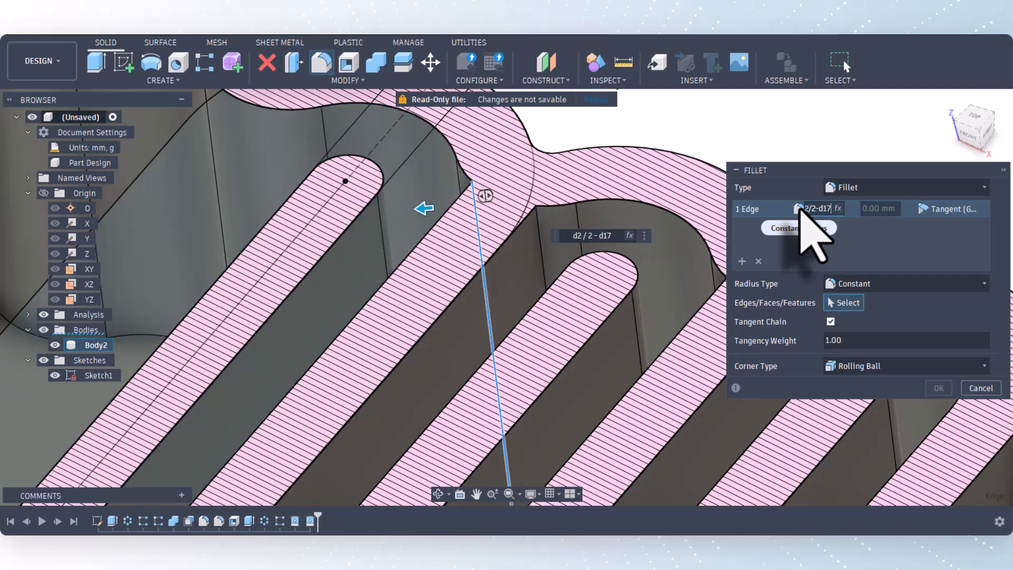
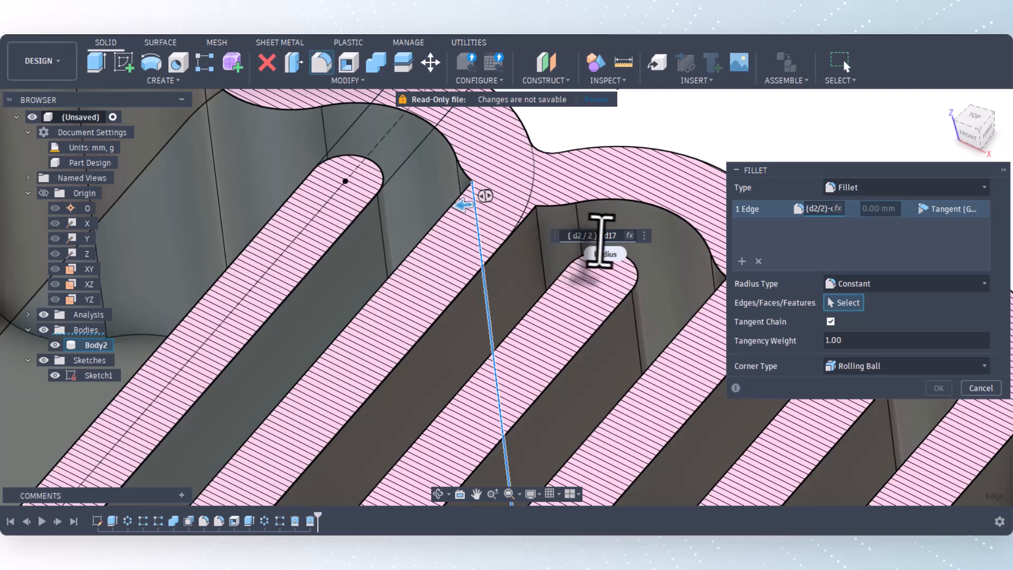
click(627, 236)
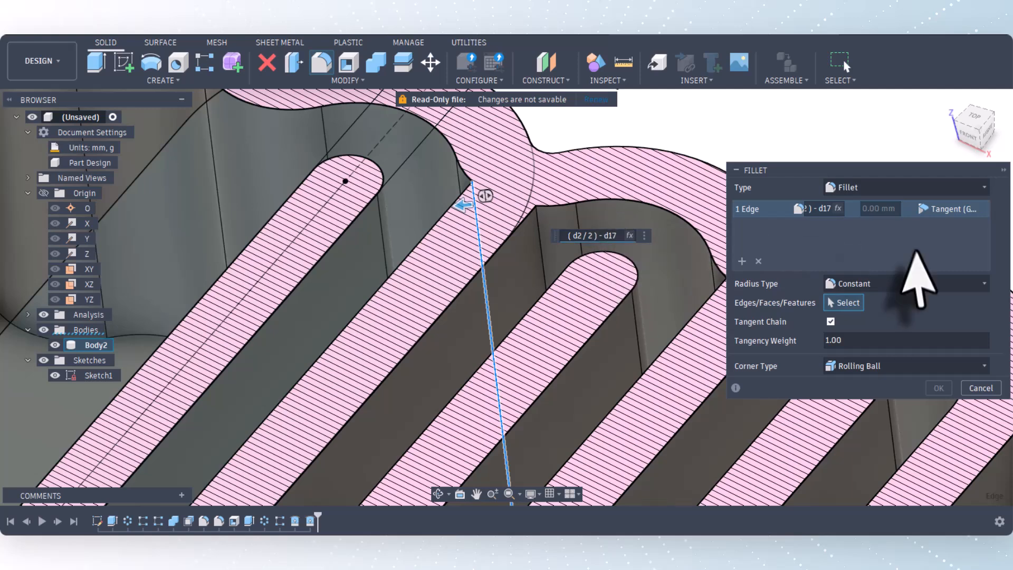
drag(832, 211, 800, 214)
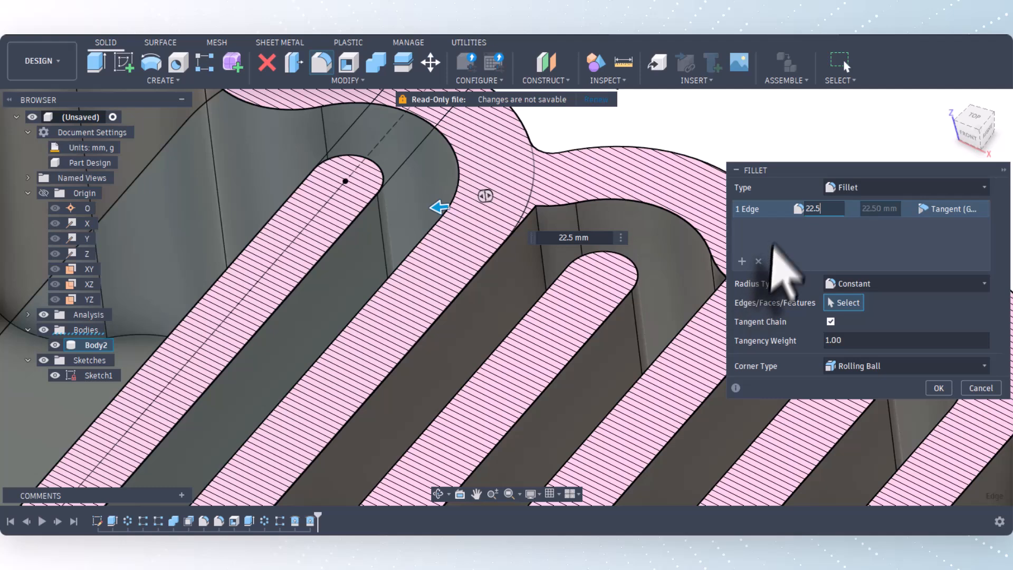
Step: Fillet three vertical channel edges along the scalloped back wall with a constant radius of (d2/2)-15 mm
scroll(608, 233, down, 1)
scroll(600, 222, down, 3)
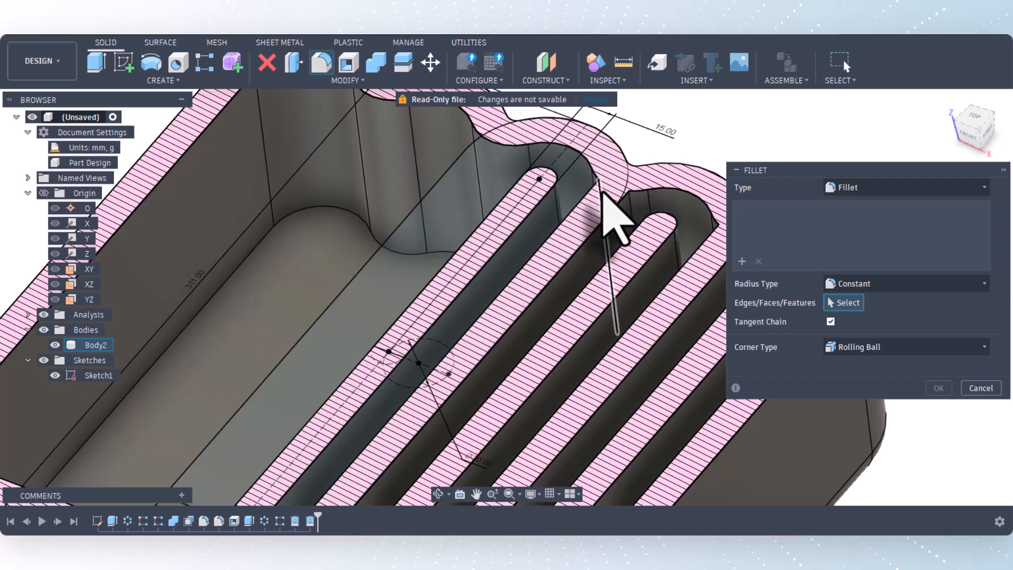
click(603, 191)
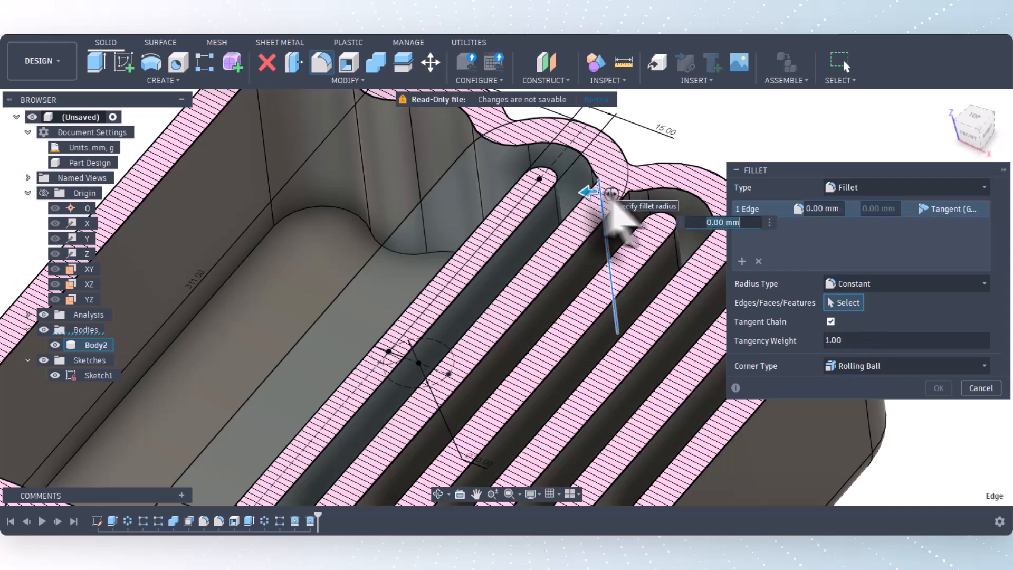
click(836, 210)
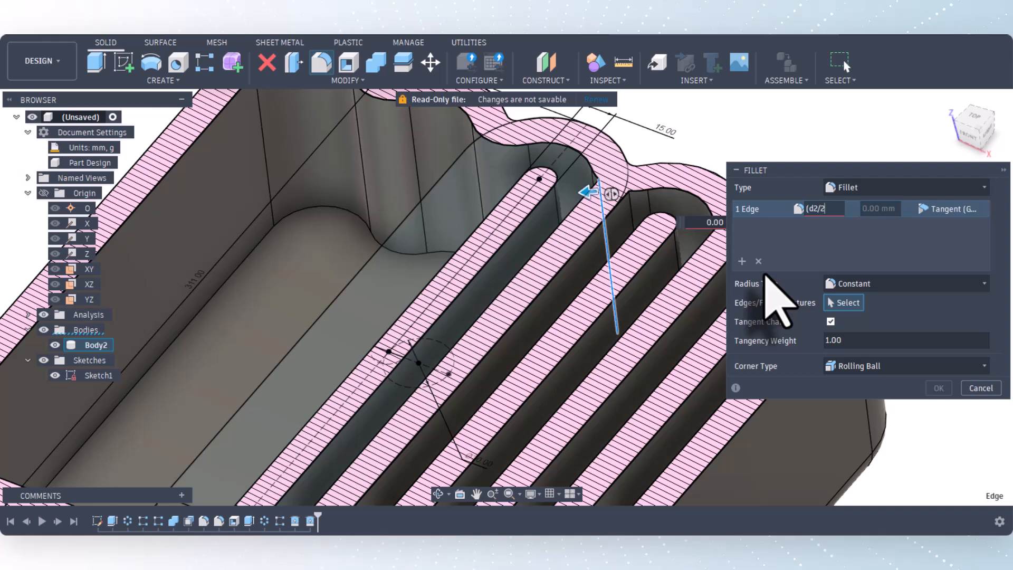
text())
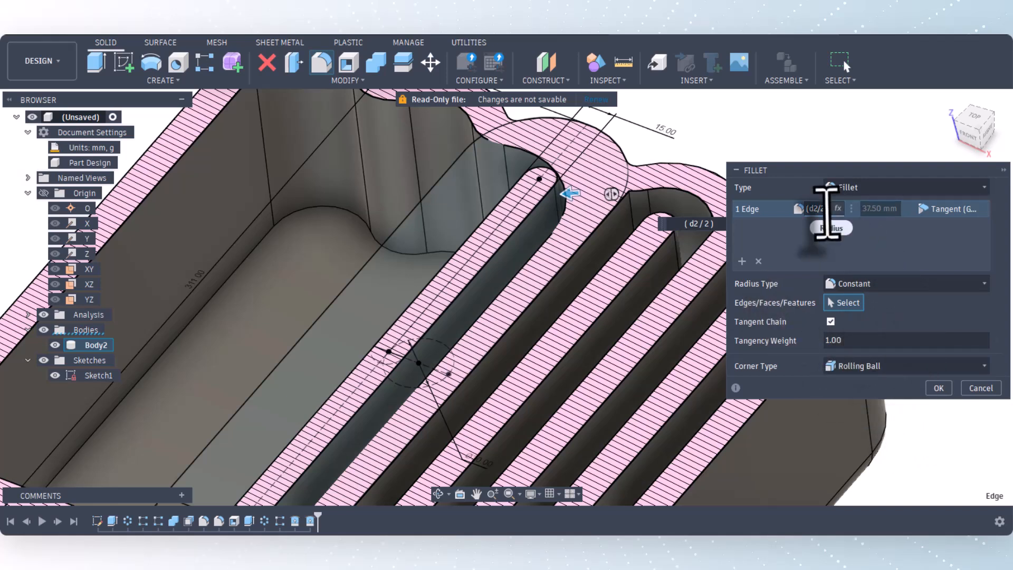
text(-)
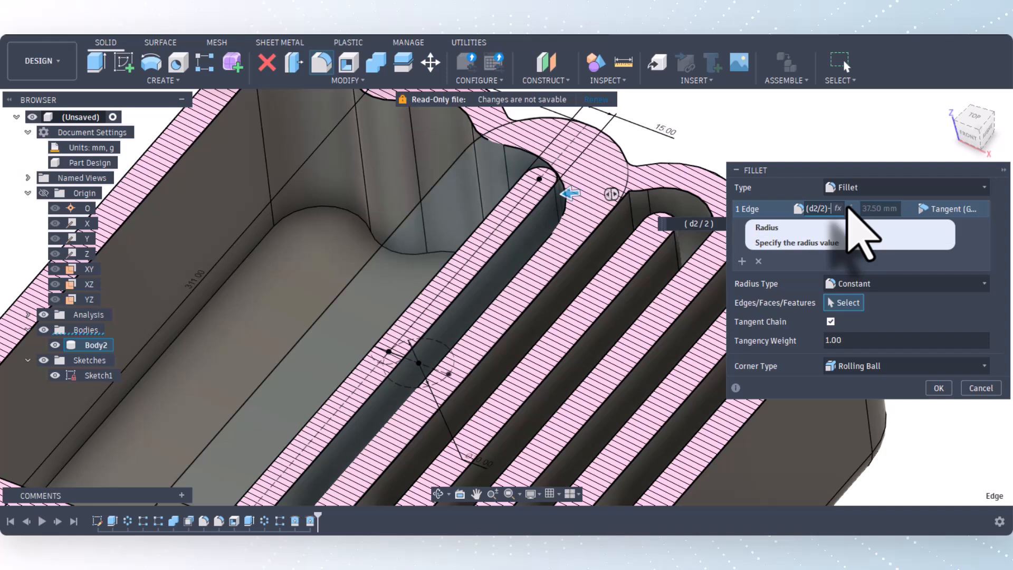
text(15)
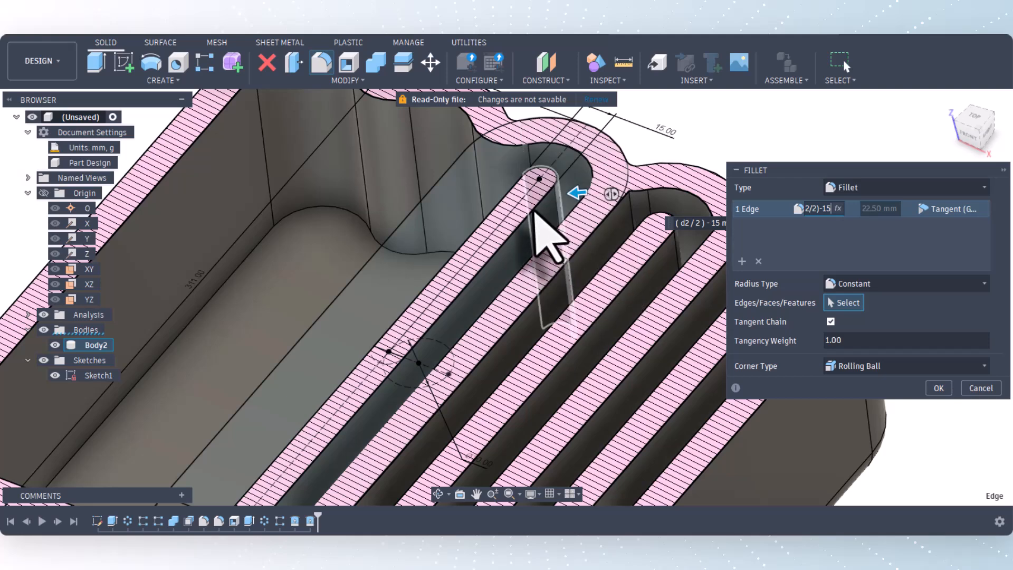
scroll(546, 221, down, 3)
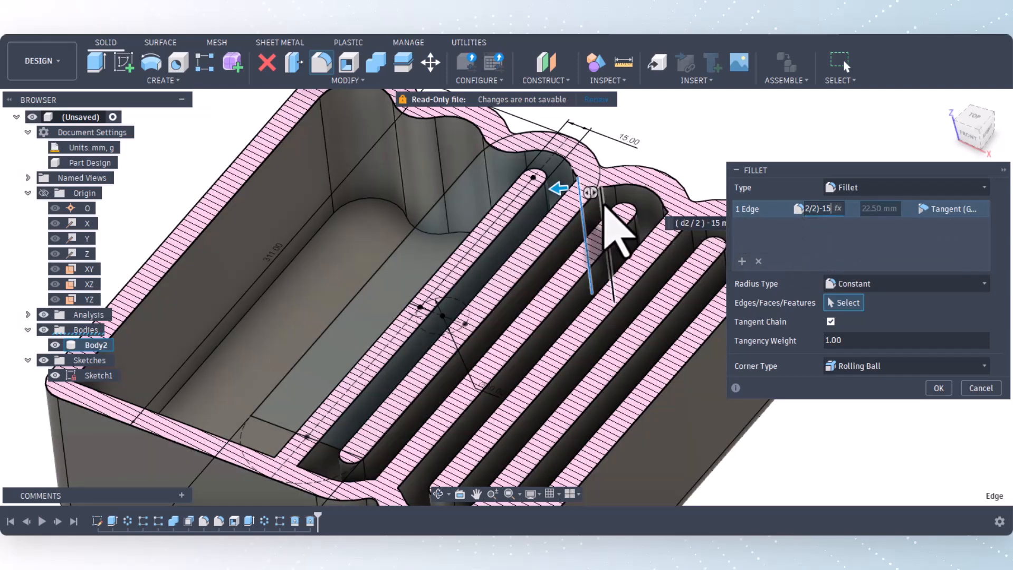
click(605, 211)
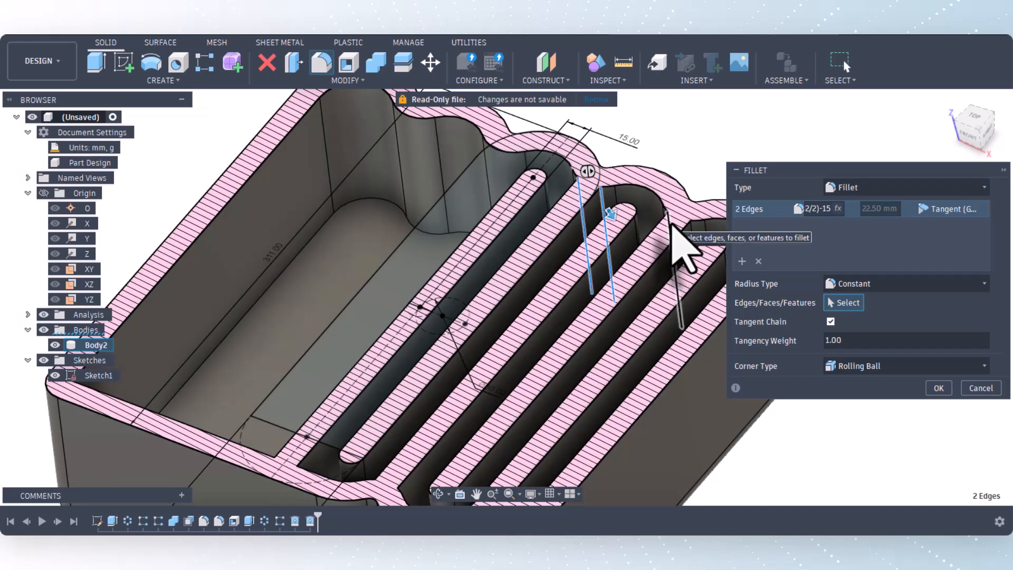
click(938, 389)
Step: Hide the sketches and add the fourth vertical channel edge at the scalloped back wall to the last fillet
scroll(905, 362, down, 5)
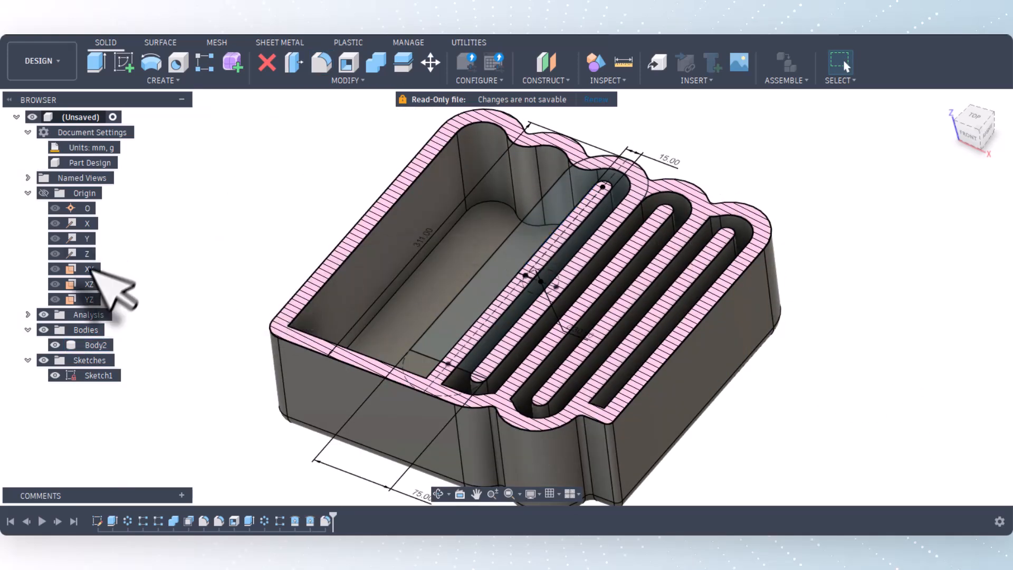
click(44, 359)
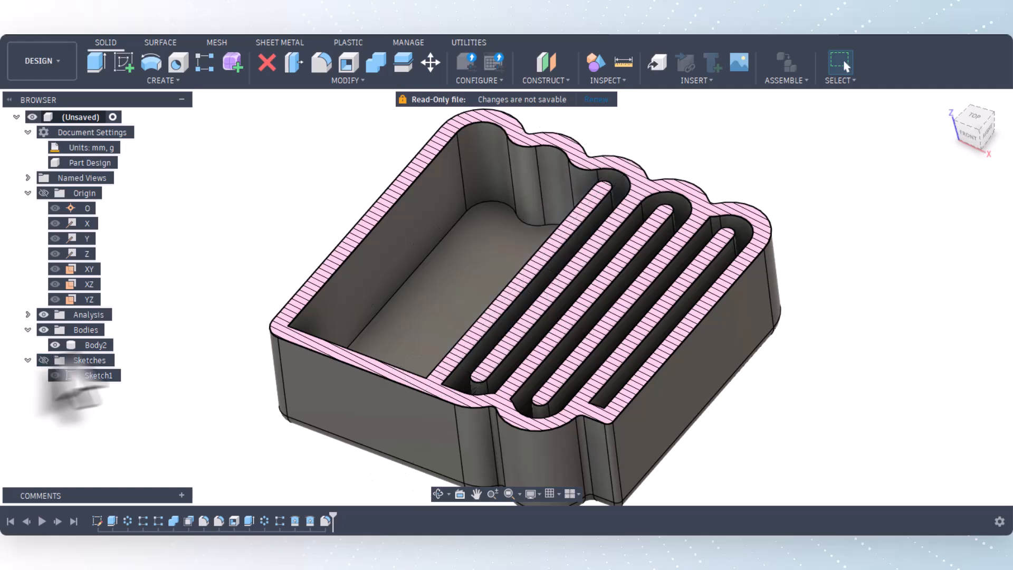
right_click(326, 522)
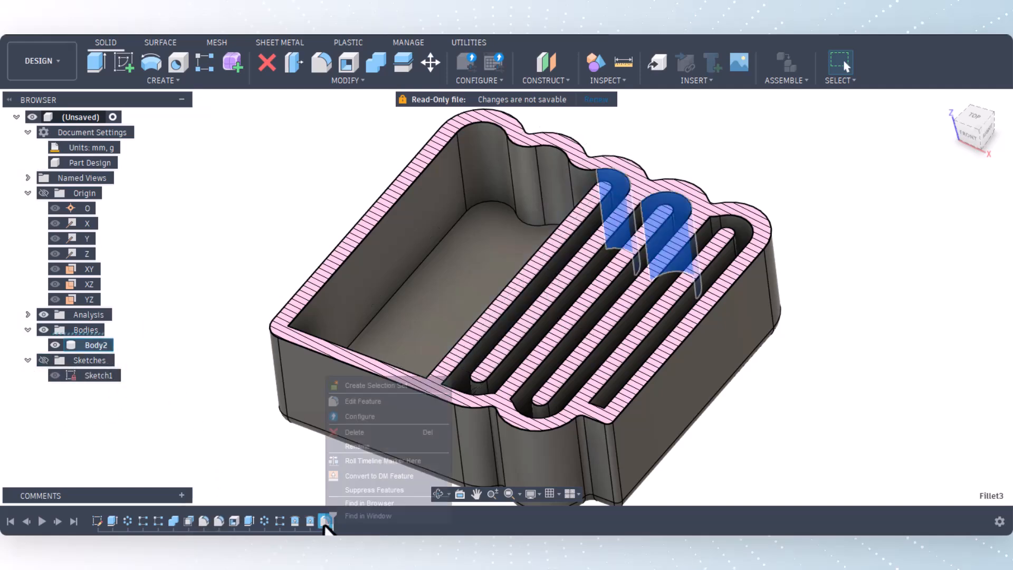
click(355, 402)
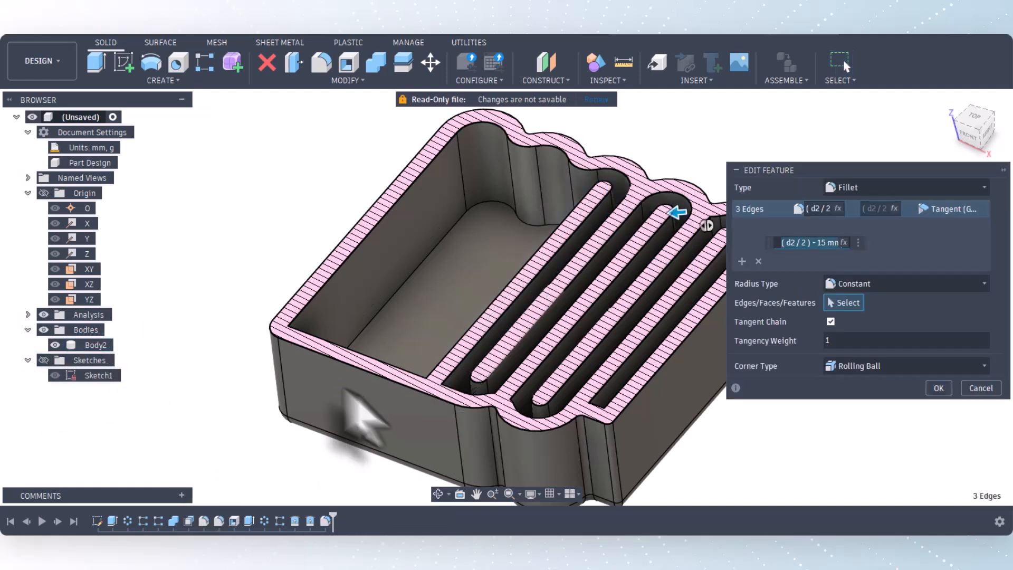
scroll(351, 406, down, 3)
scroll(580, 263, up, 3)
scroll(554, 242, up, 4)
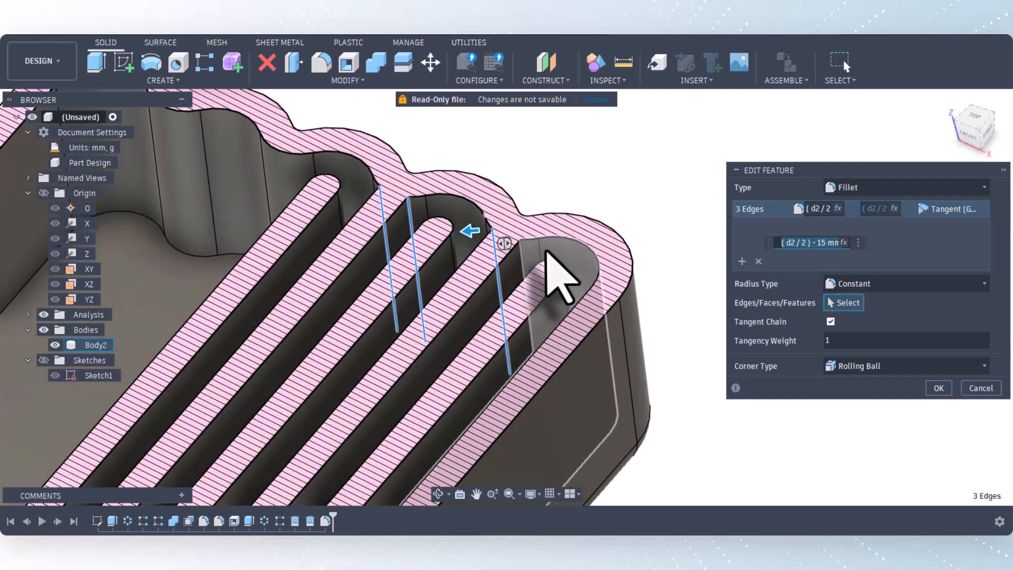
click(510, 259)
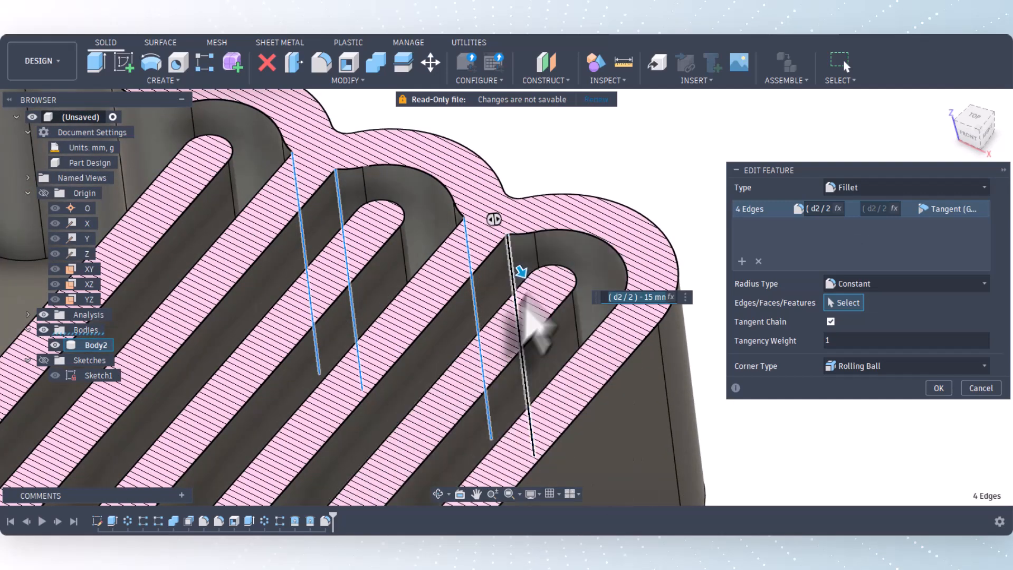
scroll(607, 262, down, 5)
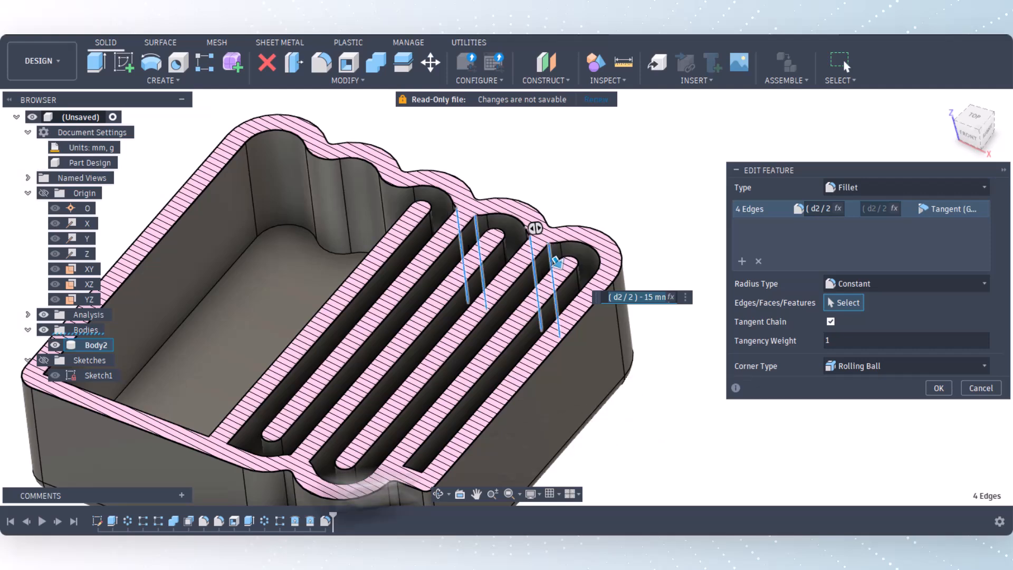
Step: Add the three vertical channel edges at the front wall to the same fillet and apply the edit
scroll(243, 448, up, 5)
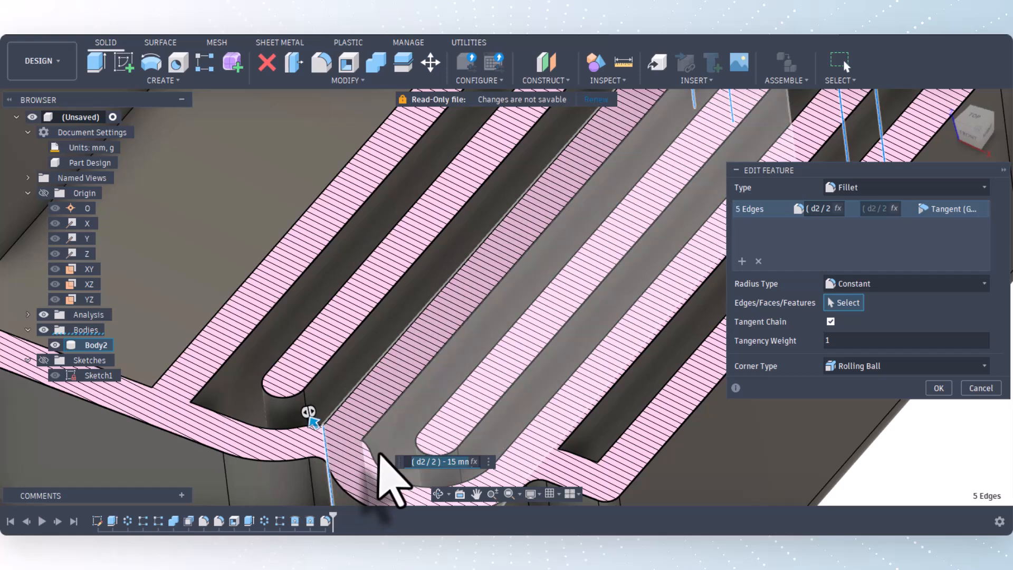
click(364, 462)
scroll(302, 349, down, 4)
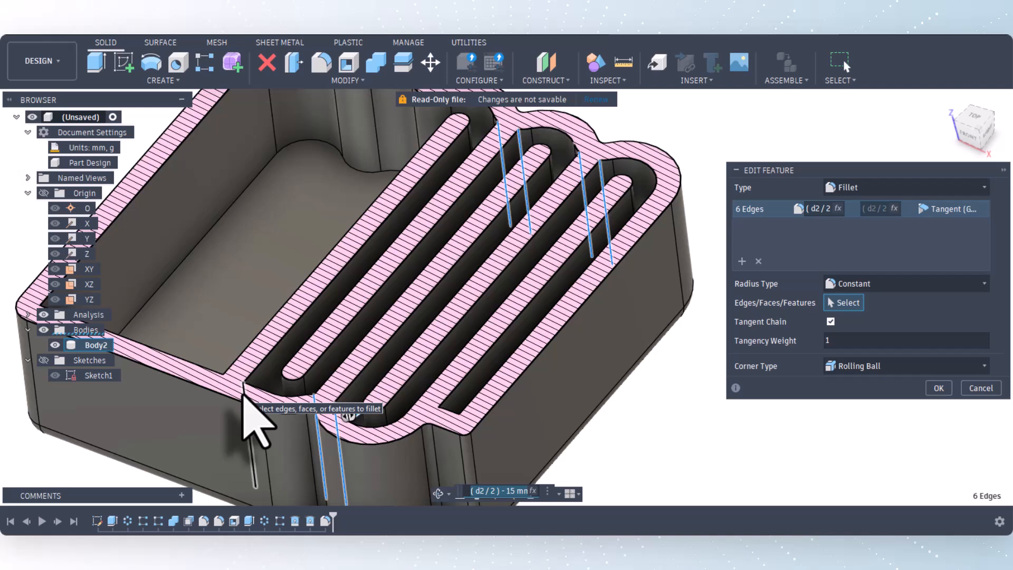
click(243, 394)
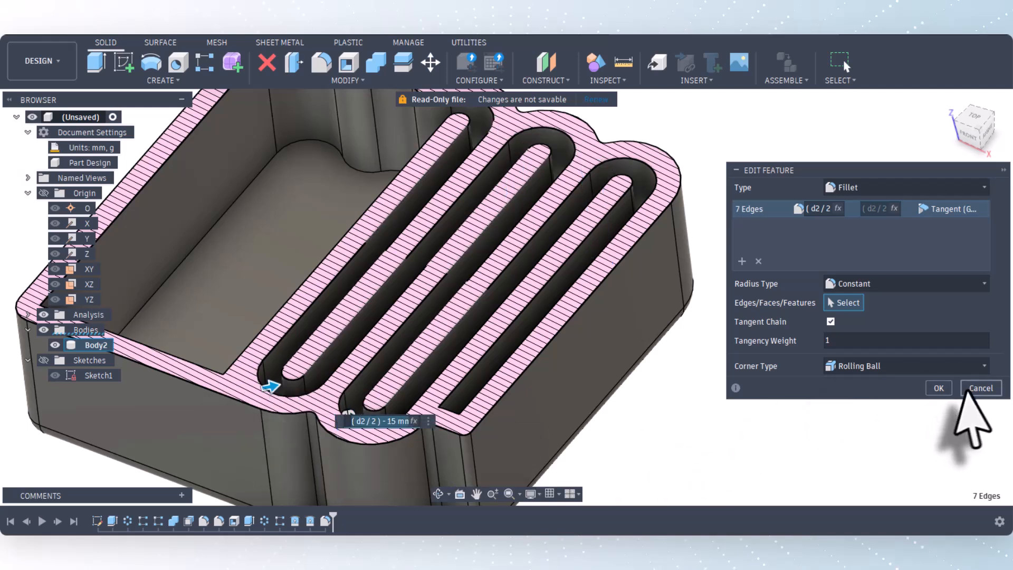
click(938, 388)
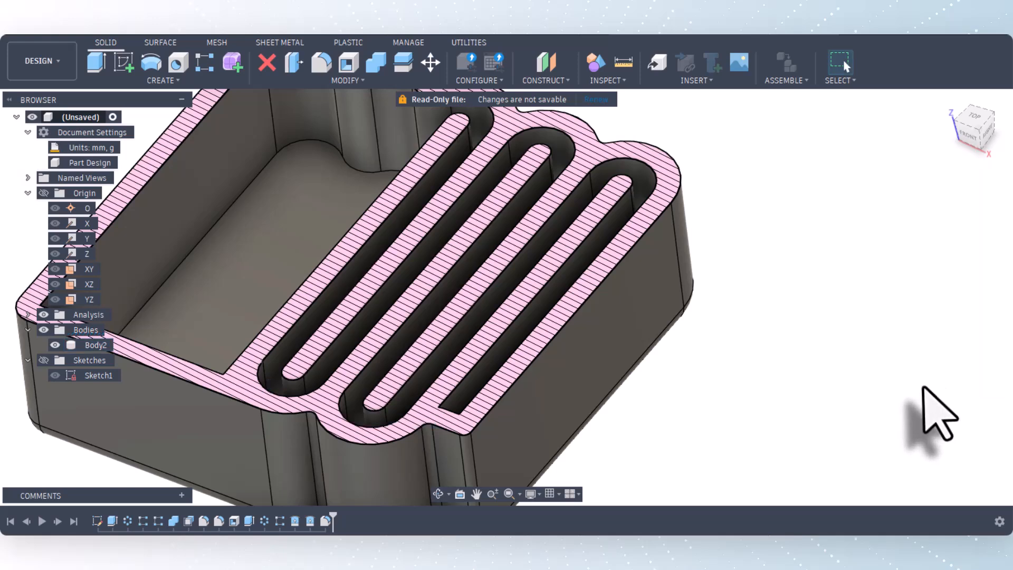
Step: Edit the XY-plane section analysis, flip it to view the other half of the body, and flip it back
scroll(837, 361, down, 5)
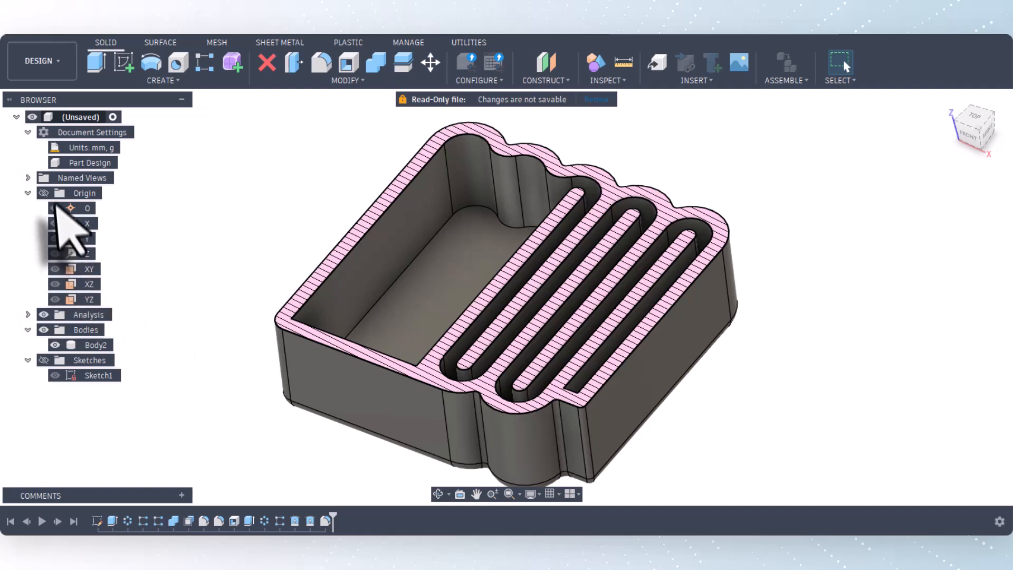
click(28, 315)
right_click(95, 330)
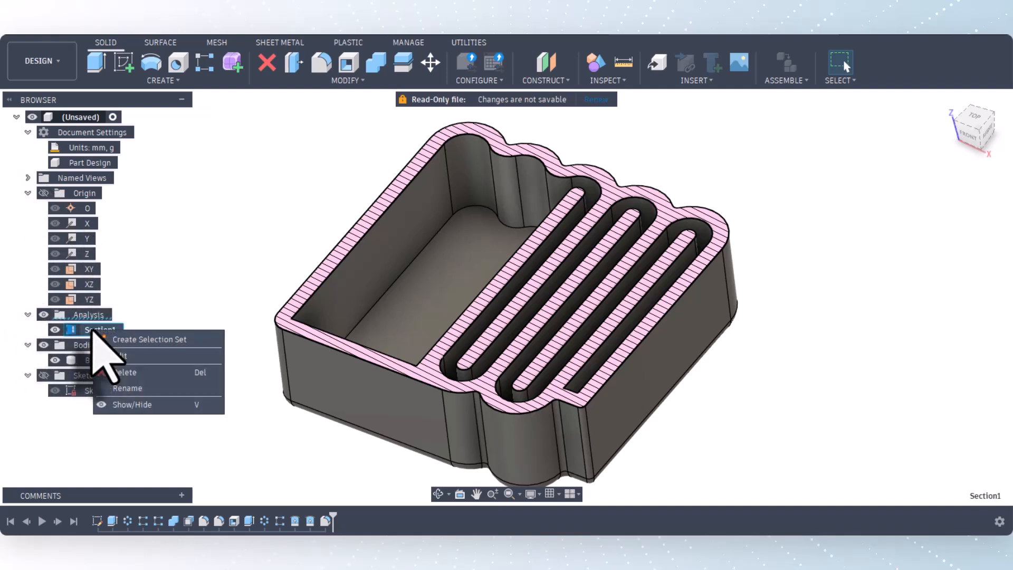
click(119, 355)
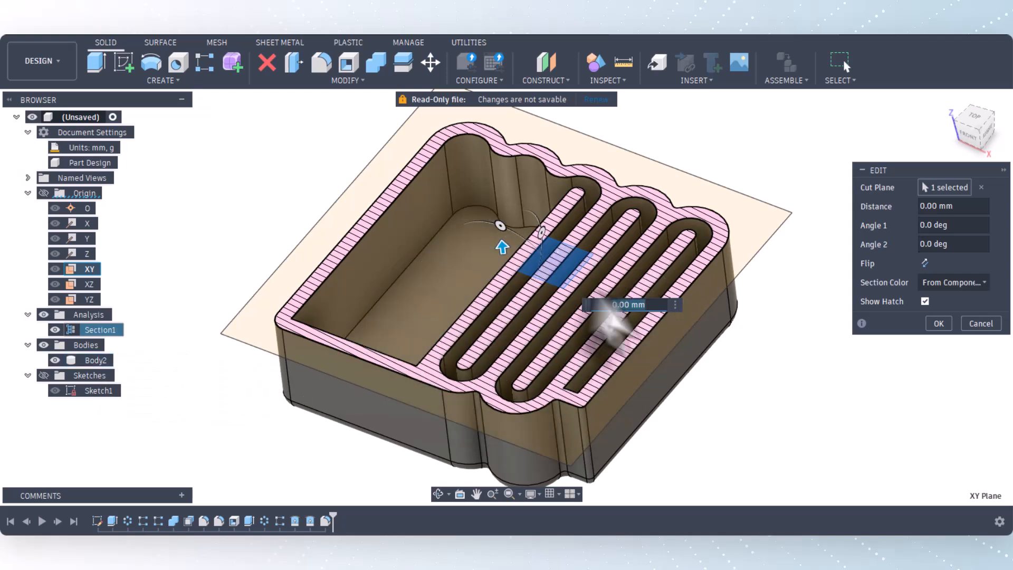
click(924, 263)
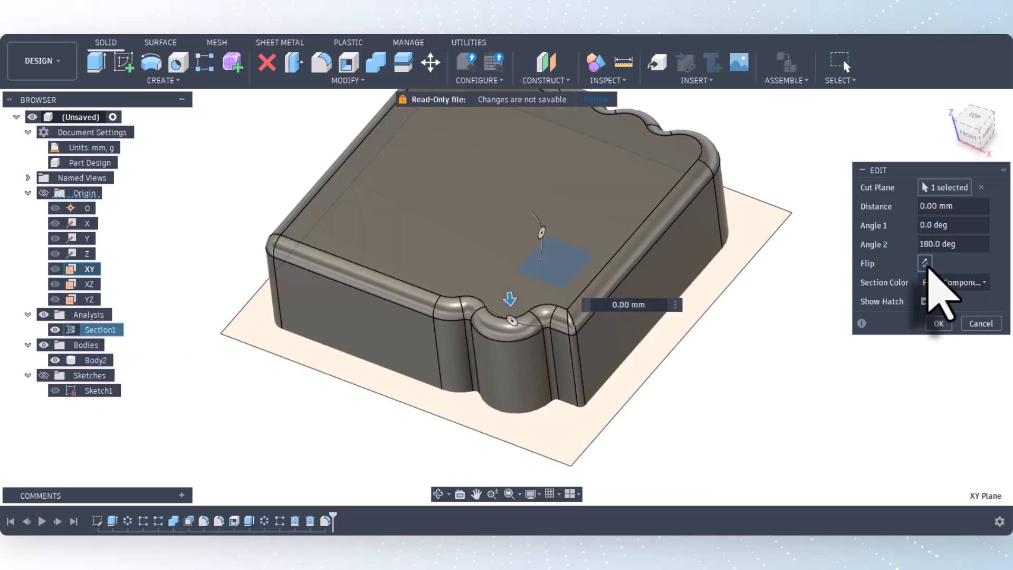
click(437, 494)
mouse_move(441, 453)
mouse_down()
mouse_move(456, 317)
mouse_move(460, 421)
mouse_move(441, 442)
mouse_up()
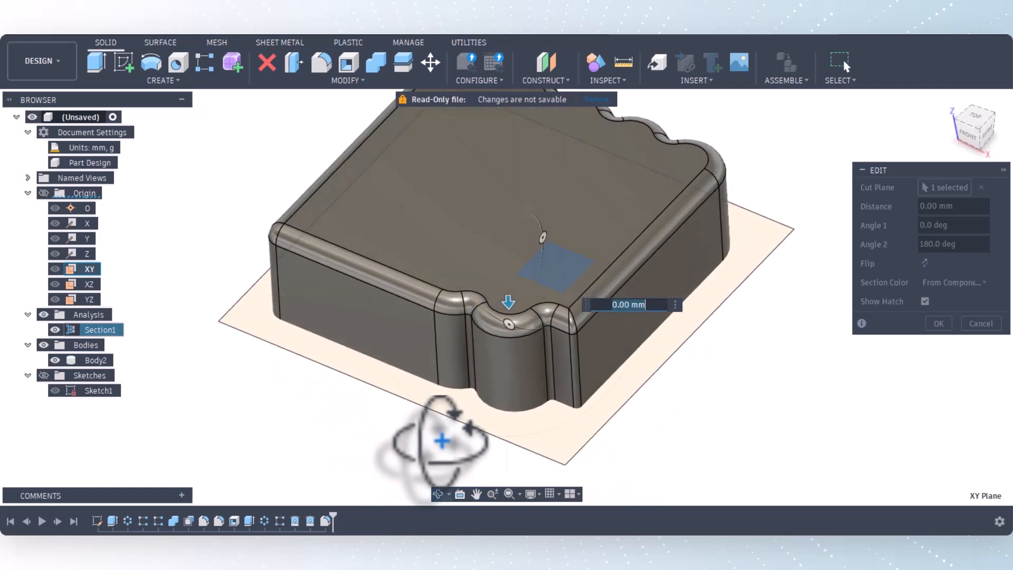
right_click(442, 443)
click(489, 449)
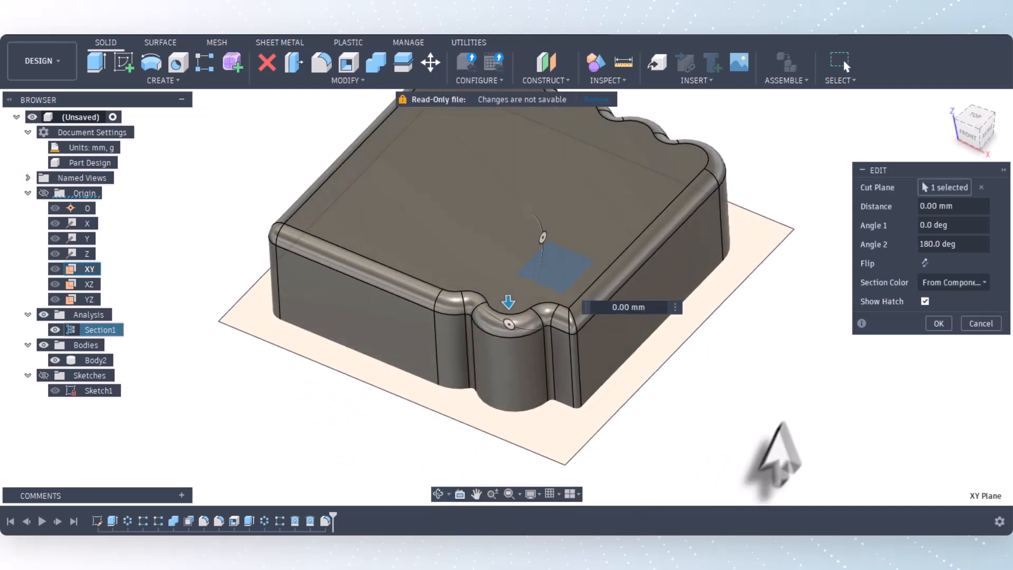
click(925, 262)
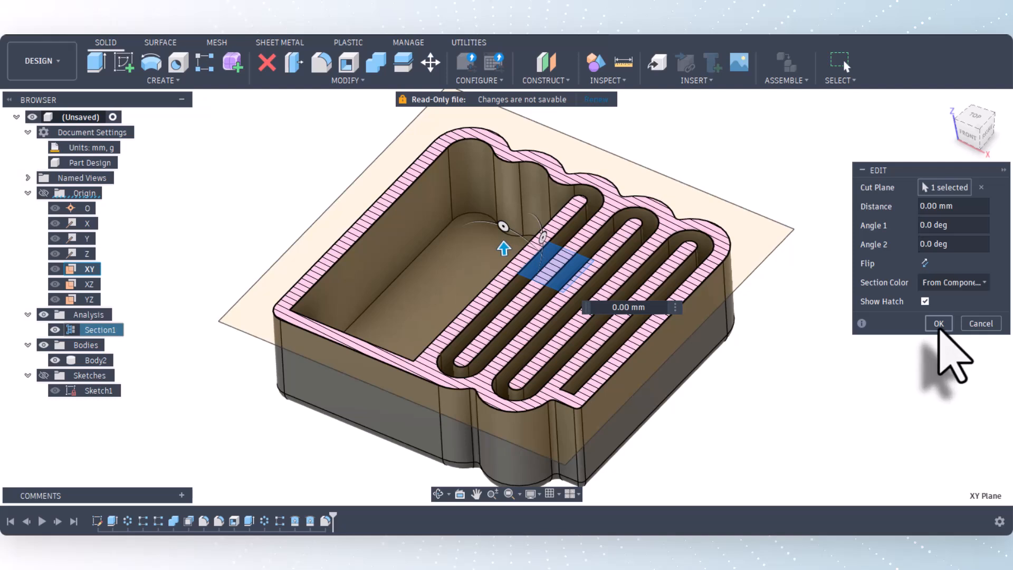
click(939, 323)
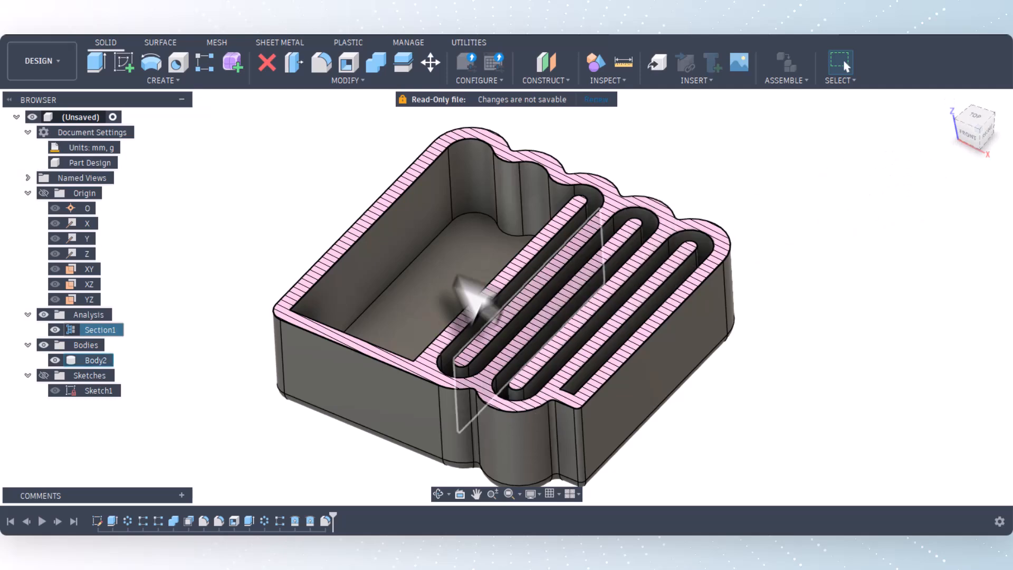
Step: Start a sketch on the XZ plane, hide the first sketch, and draw a circle about 96 mm in diameter in the large pocket
click(120, 64)
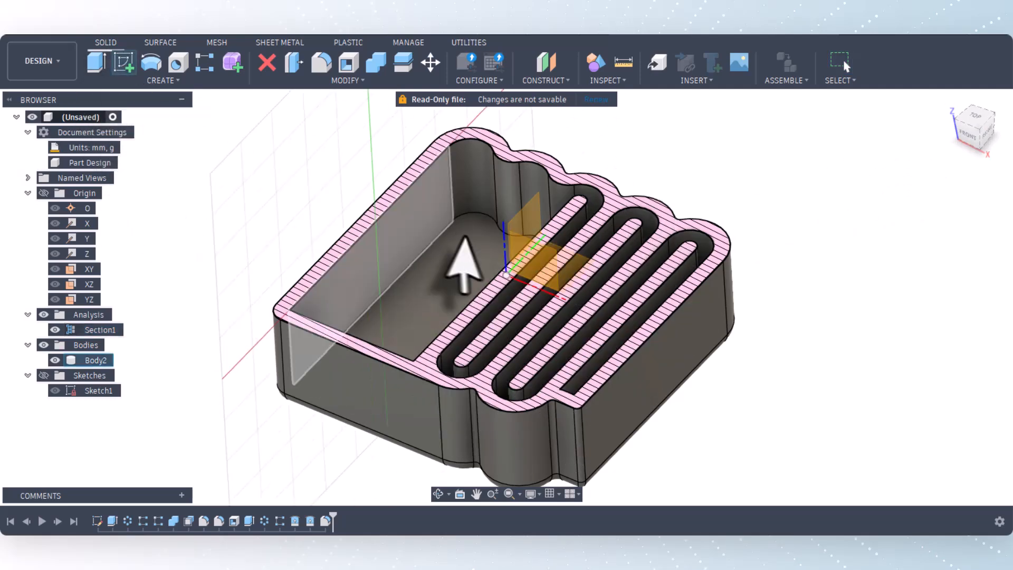
click(543, 267)
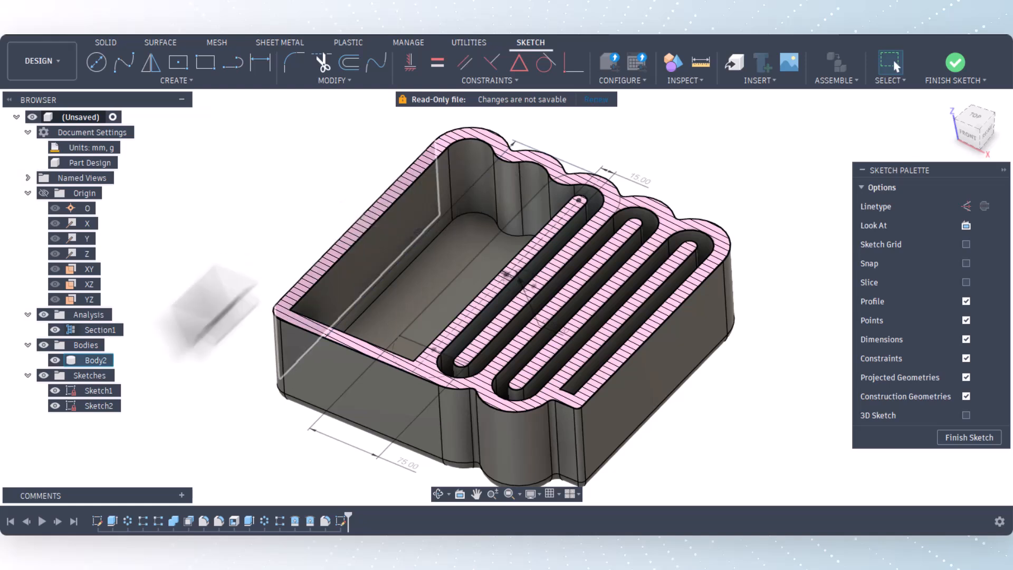
click(55, 390)
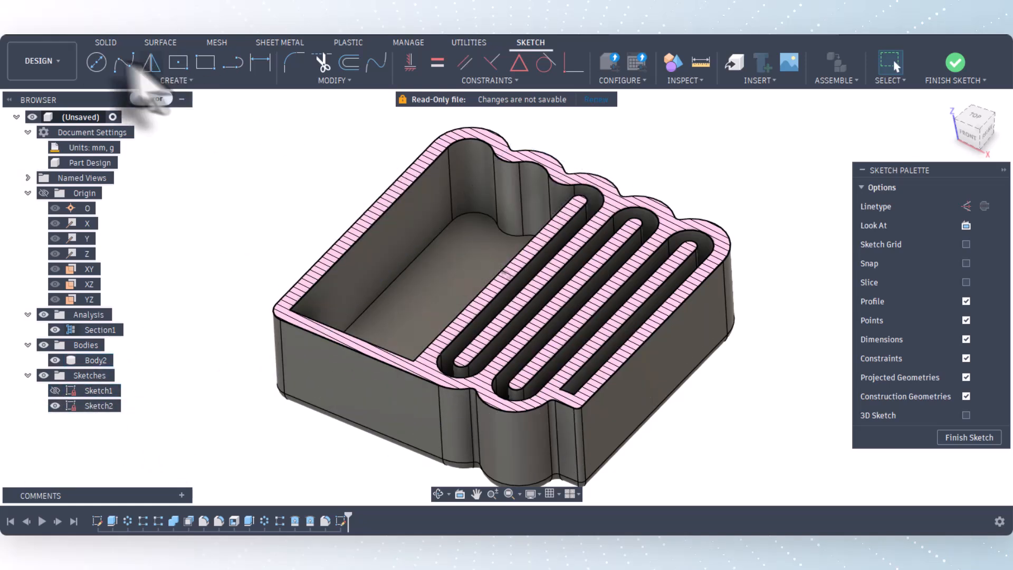
click(96, 62)
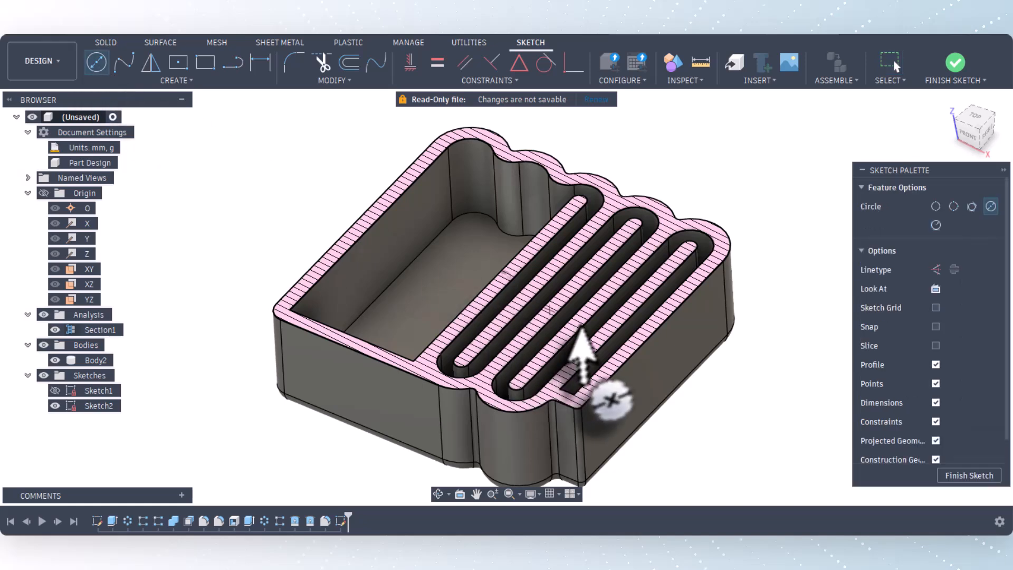
click(443, 250)
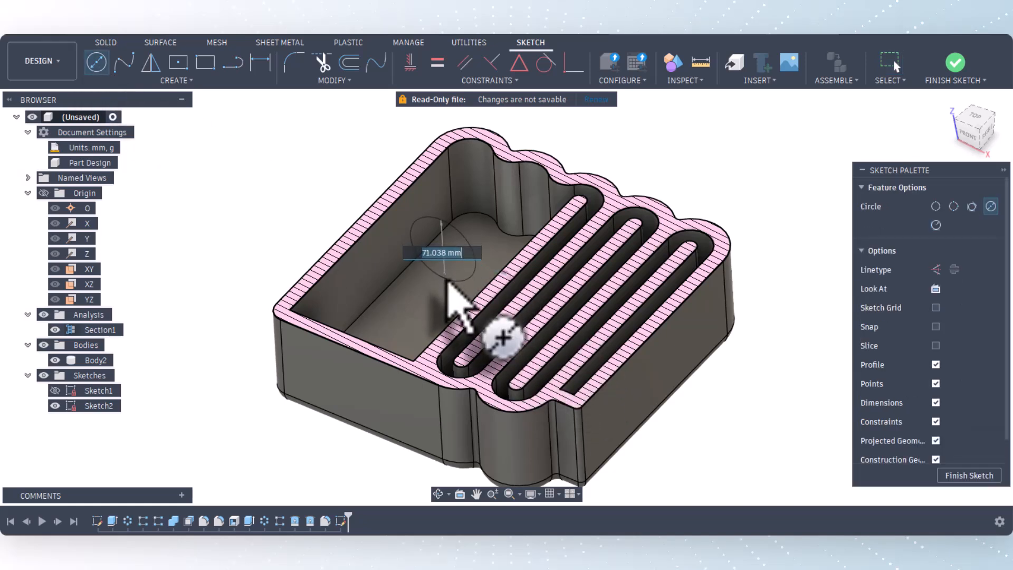
click(446, 290)
right_click(287, 251)
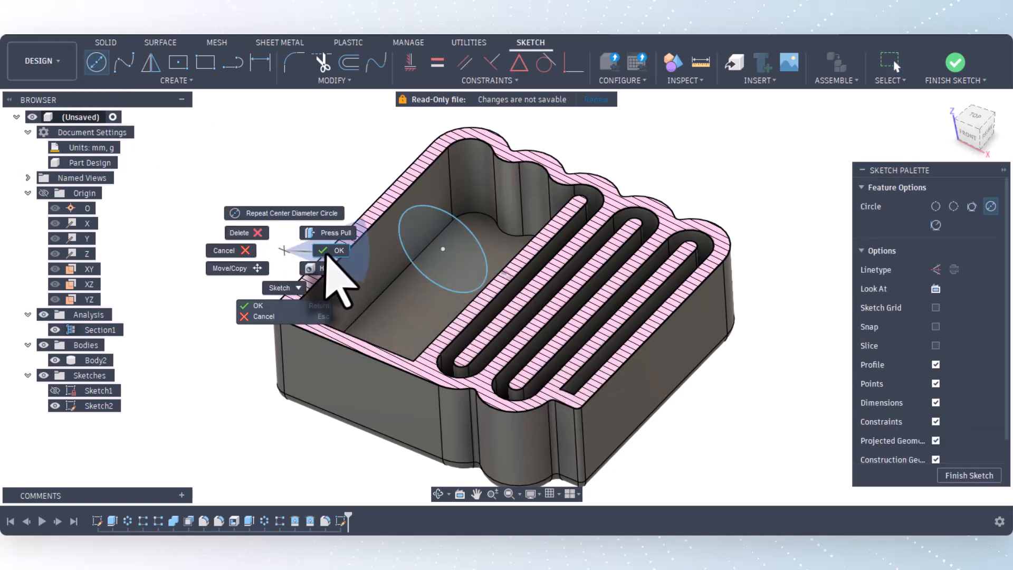
click(326, 249)
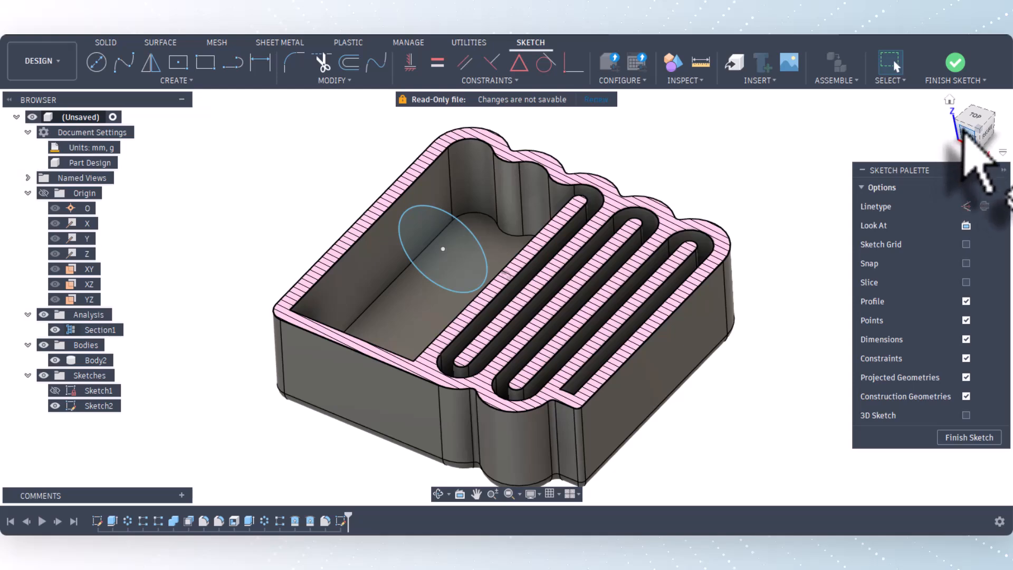
Step: Draw a horizontal line from the circle's centre to the origin and make it a construction line
click(965, 132)
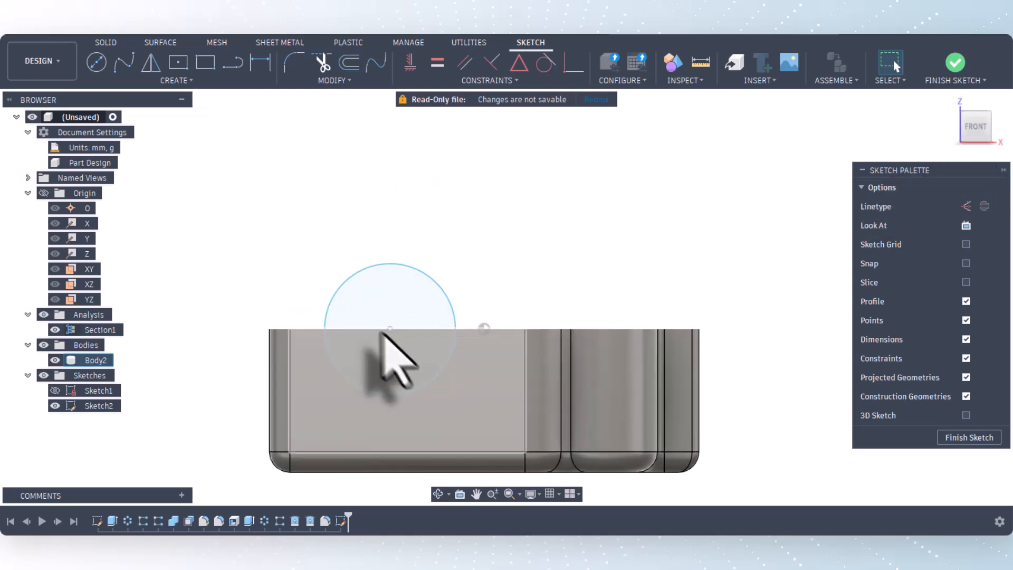
click(368, 286)
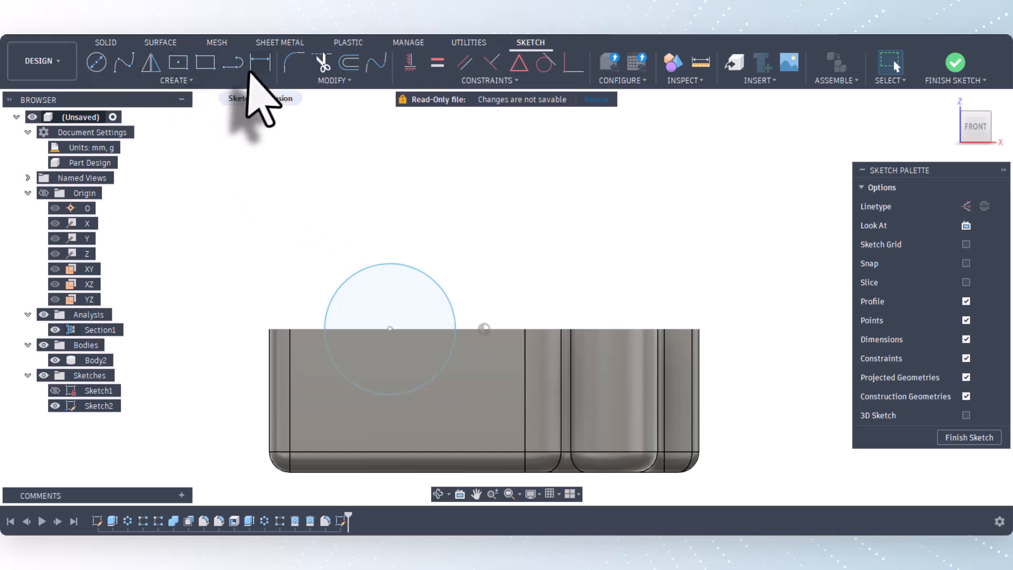
click(234, 66)
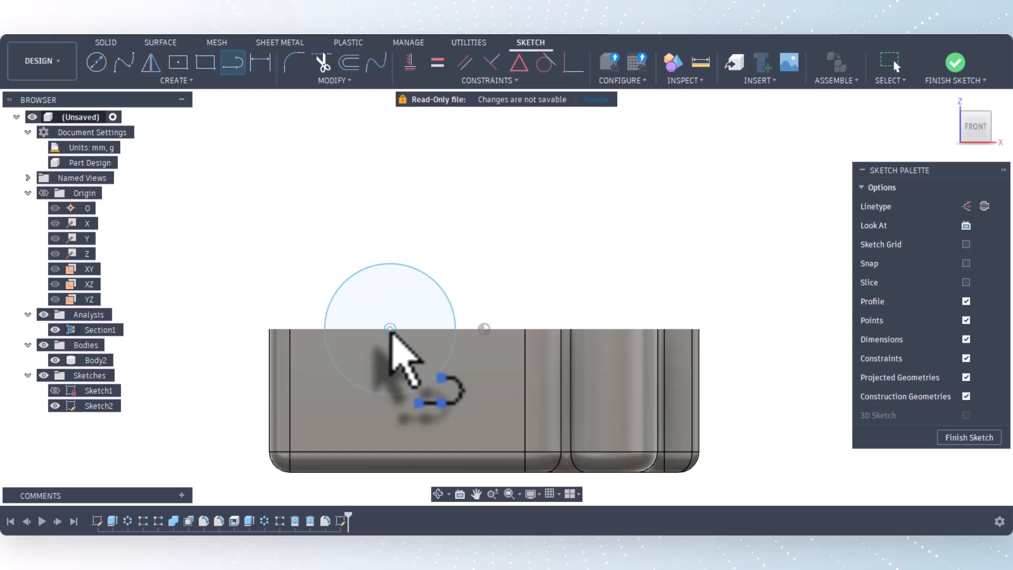
click(390, 328)
click(484, 328)
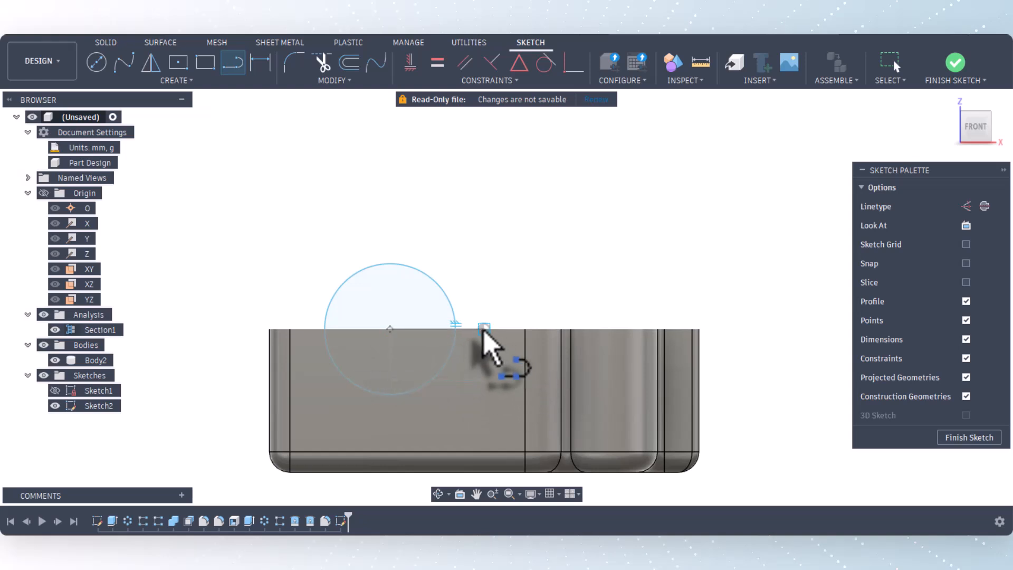
key(Escape)
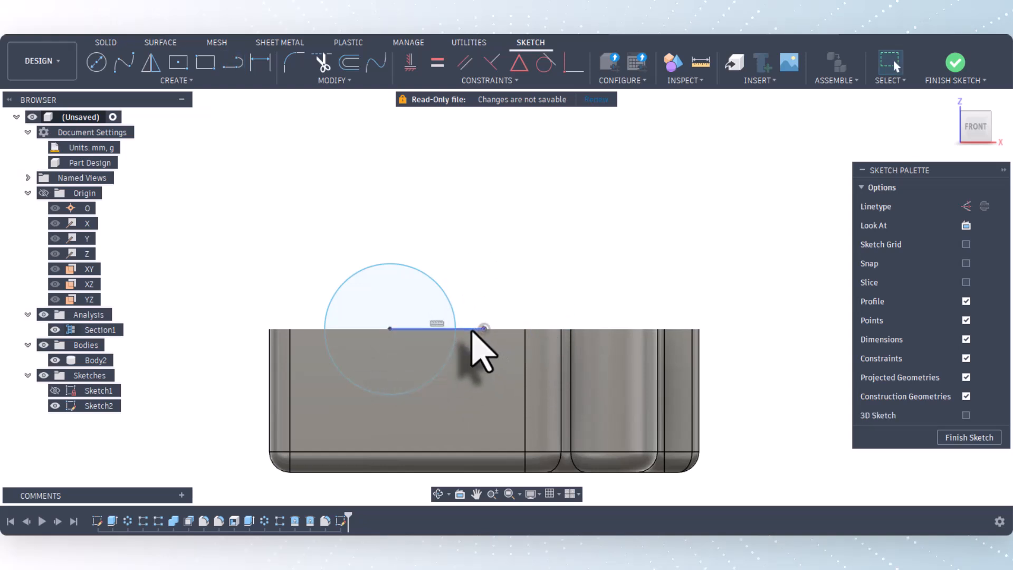
click(470, 330)
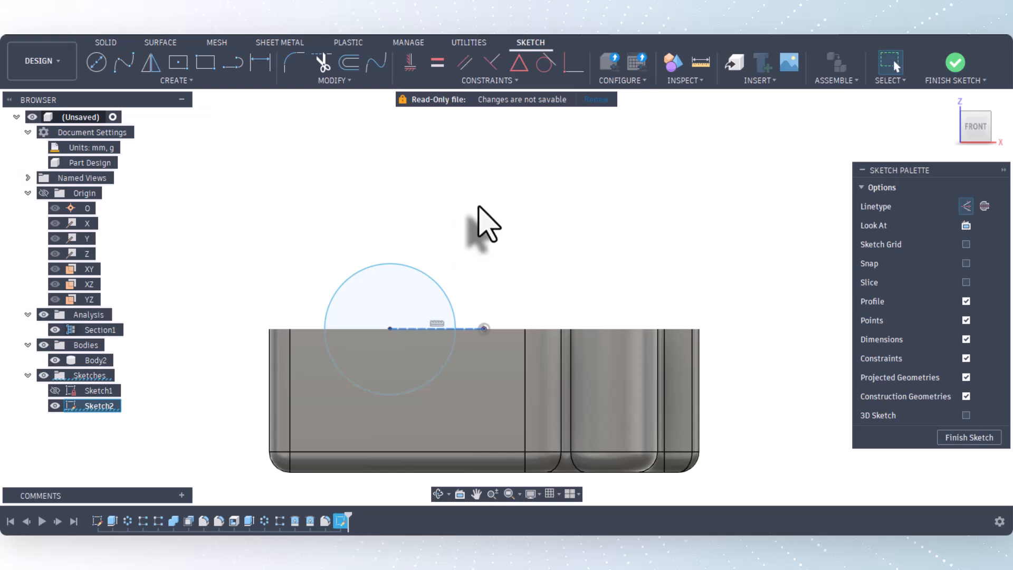
click(478, 206)
Step: Dimension the circle's diameter to 100 mm
scroll(483, 300, down, 2)
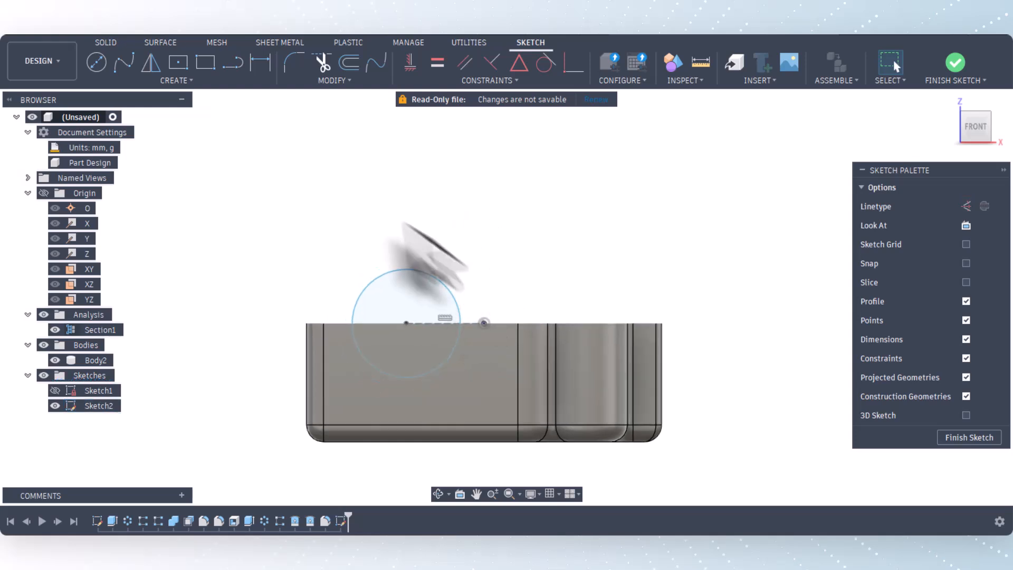
click(260, 63)
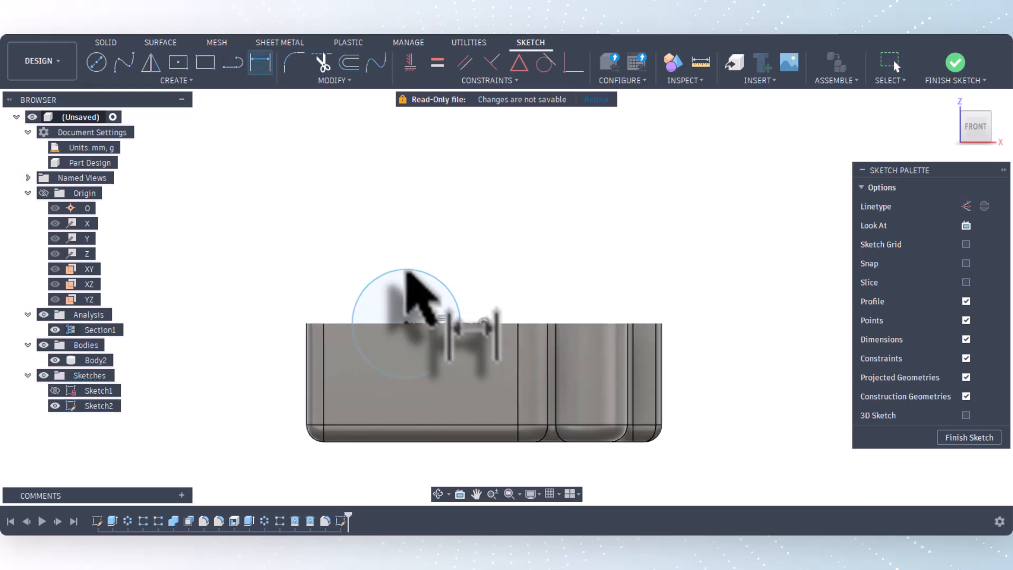
click(397, 269)
click(367, 244)
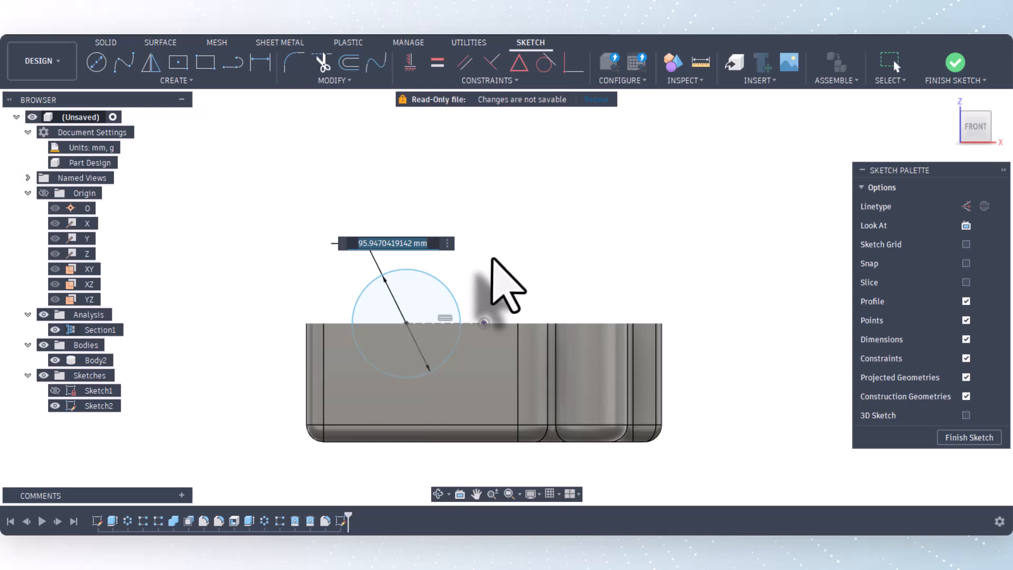
key(Escape)
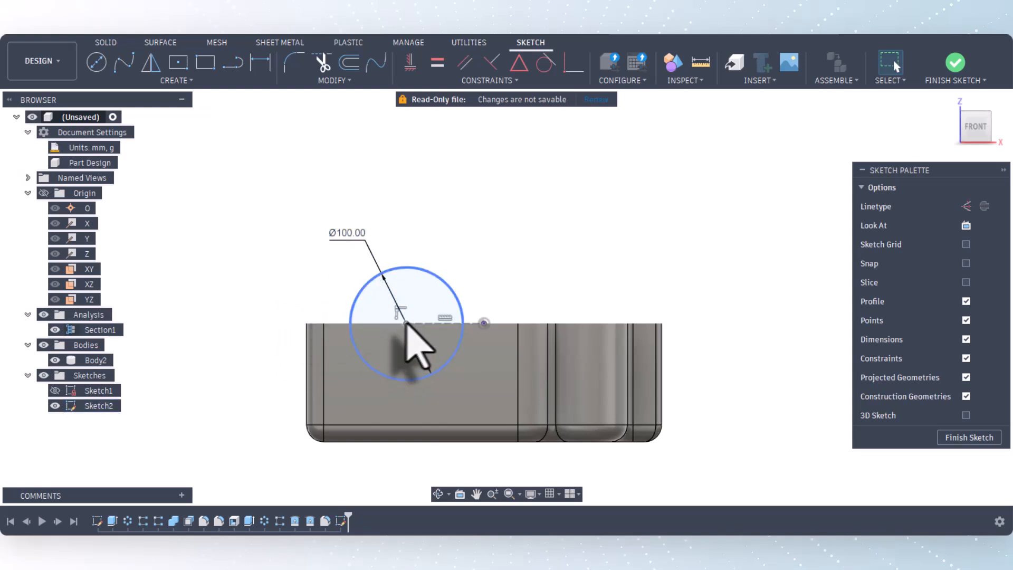
Step: Slide the circle's centre horizontally toward the origin to test its remaining freedom of movement
drag(406, 324, 414, 324)
click(459, 249)
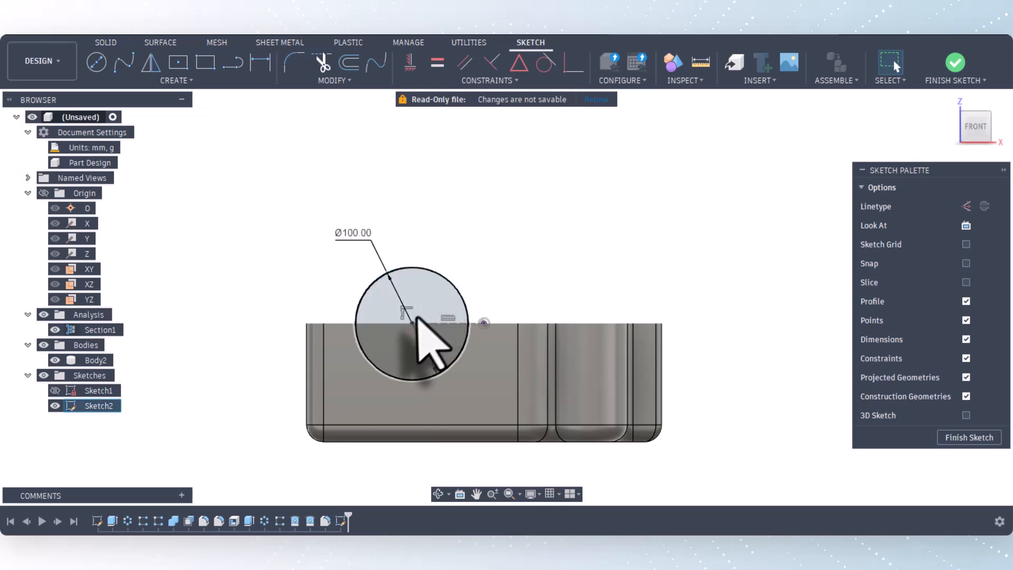
drag(413, 323, 423, 323)
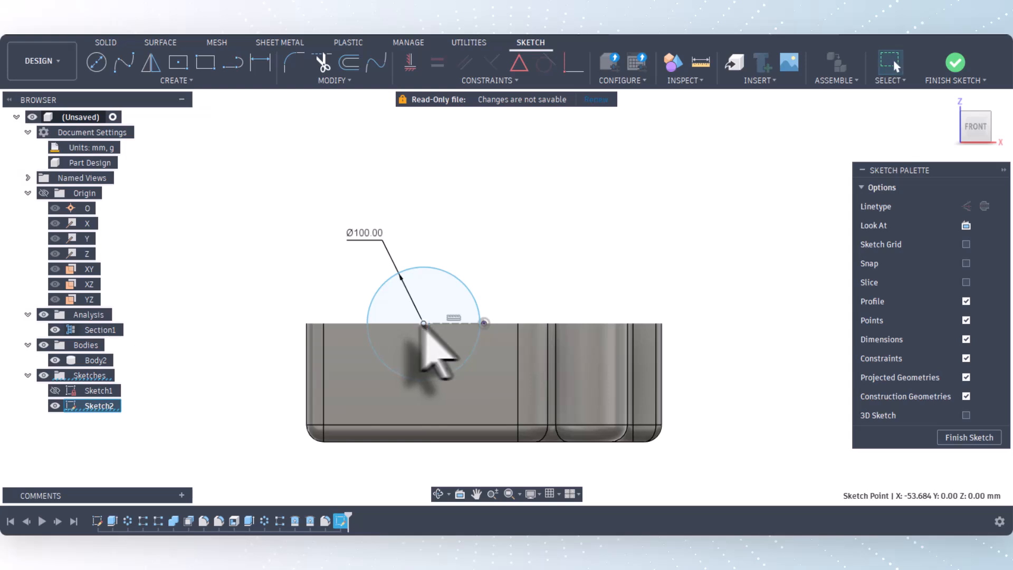
click(522, 256)
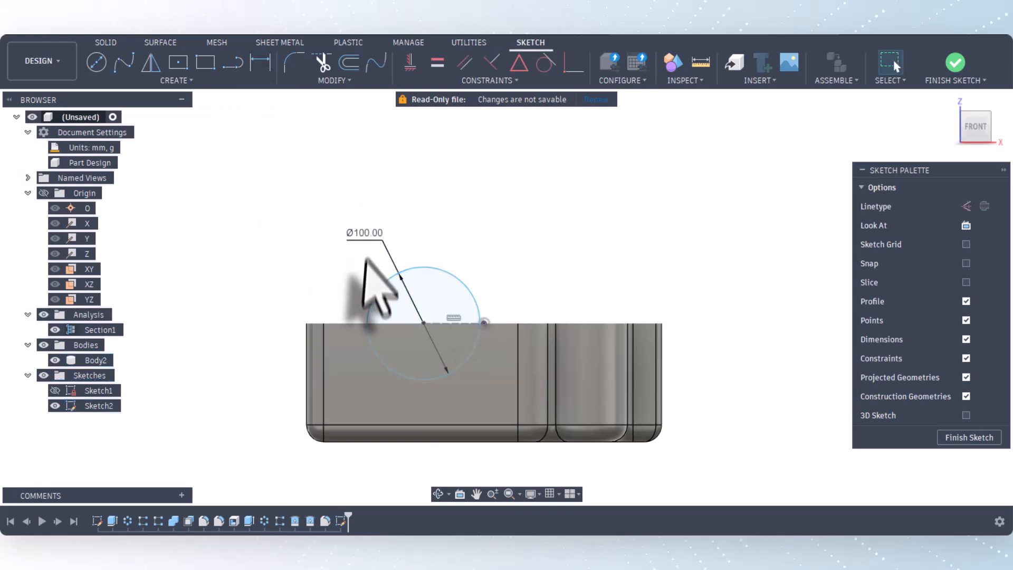
Step: Dimension the horizontal distance between the circle's centre and the origin to 75 mm
scroll(422, 454, up, 2)
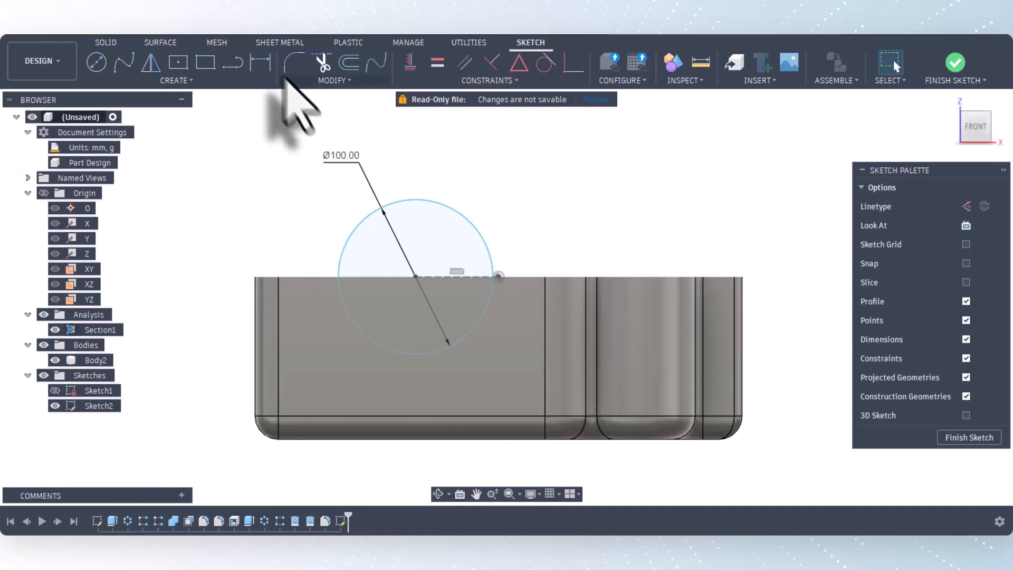
click(262, 62)
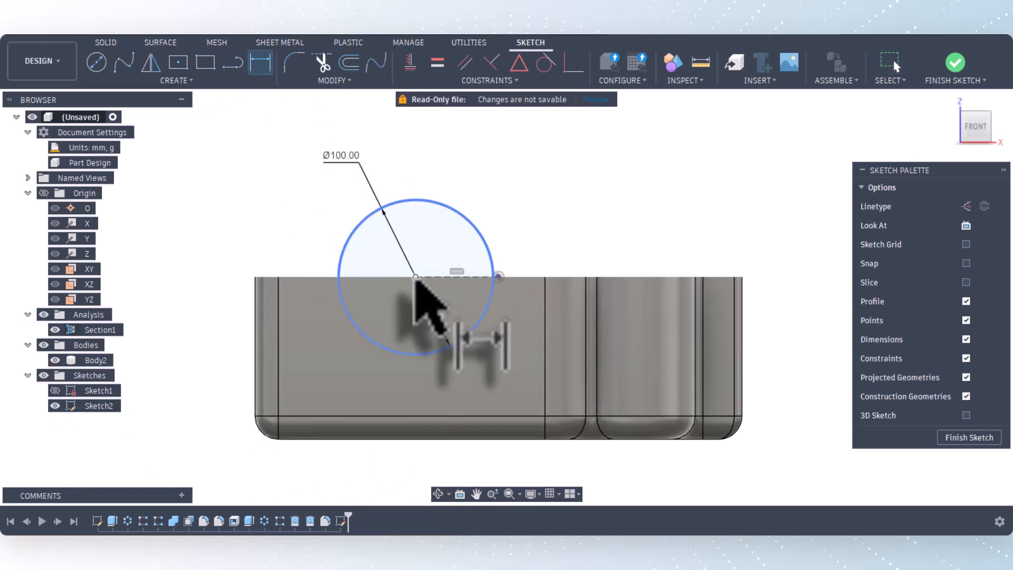
click(415, 277)
click(498, 277)
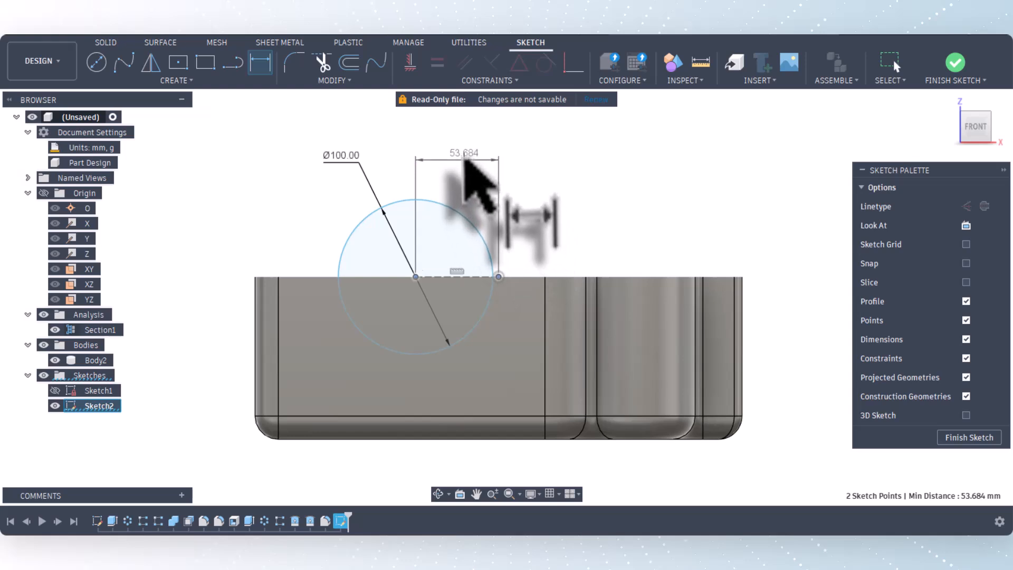
click(464, 159)
text(7)
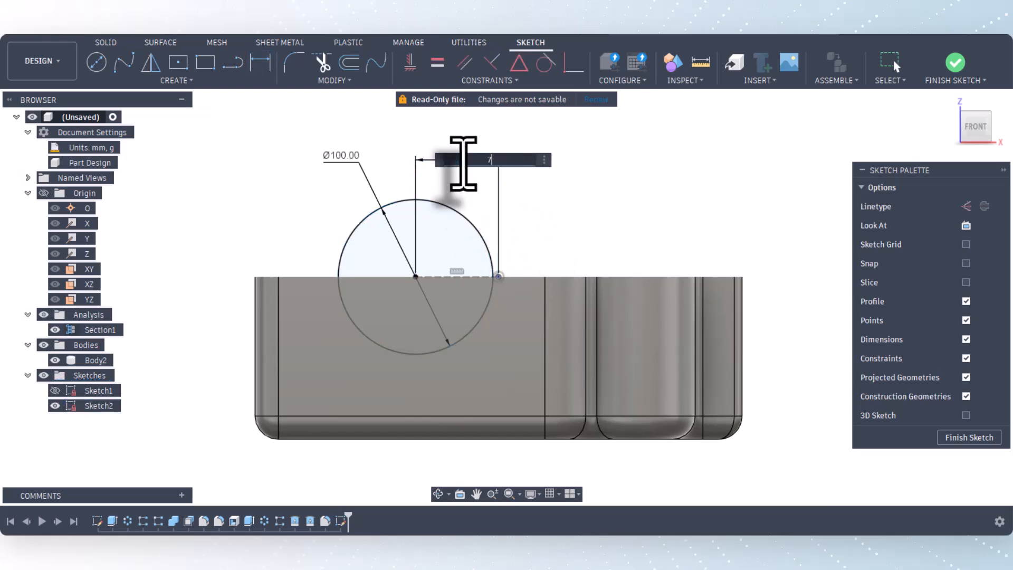
text(5)
key(Return)
key(Escape)
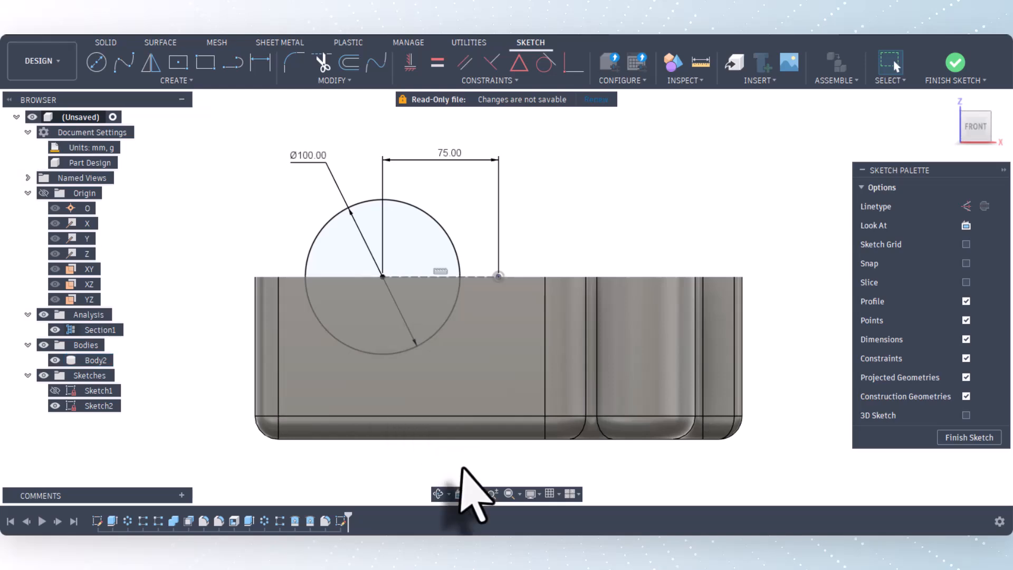
click(438, 494)
mouse_move(441, 418)
mouse_down()
mouse_move(441, 464)
mouse_move(429, 464)
mouse_up()
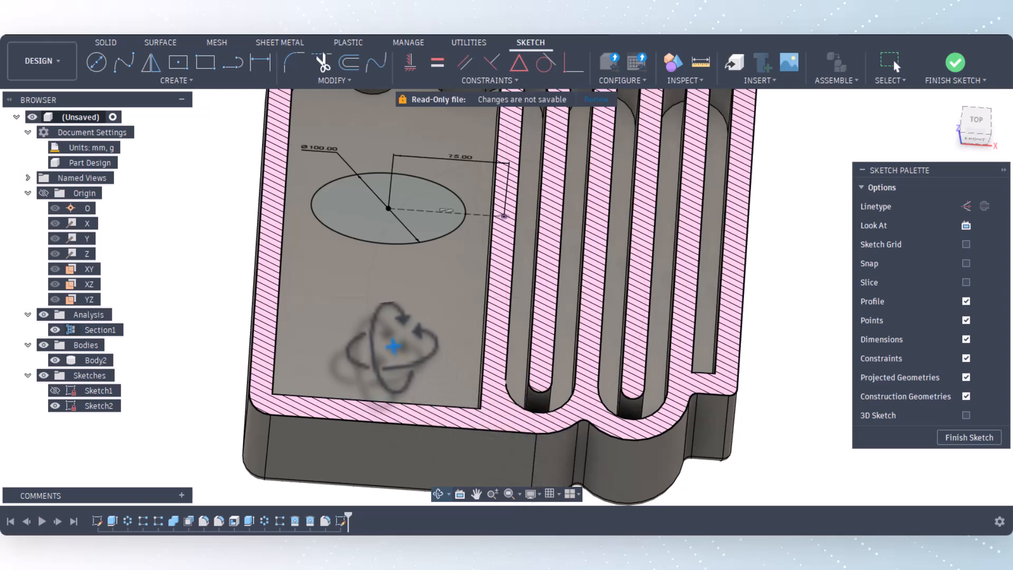
drag(396, 350, 373, 357)
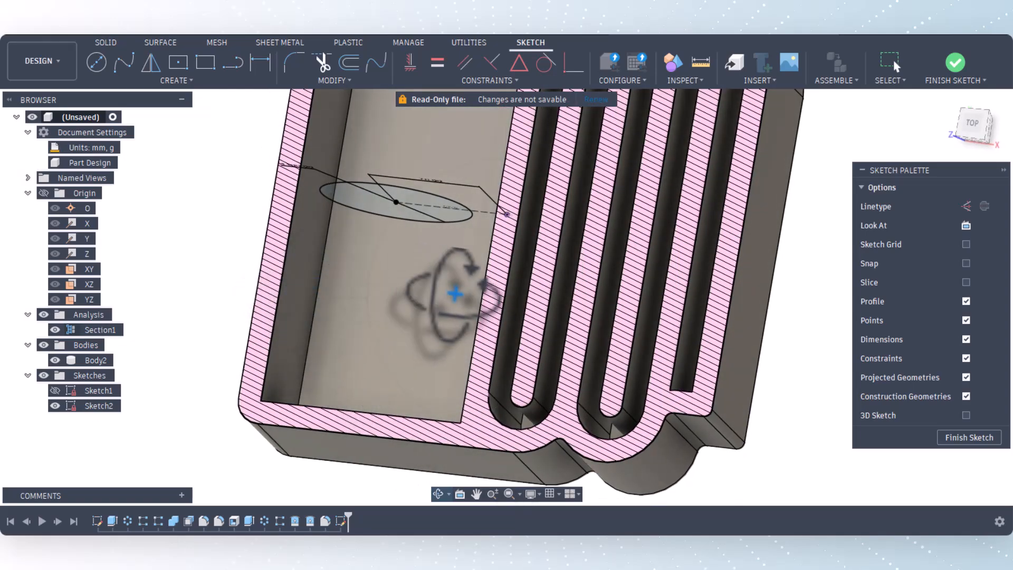
Step: Measure the radius of the rounded edge at the chamber's scalloped wall, nearest the outer side wall
drag(459, 289, 464, 362)
drag(385, 327, 369, 280)
right_click(257, 267)
click(256, 267)
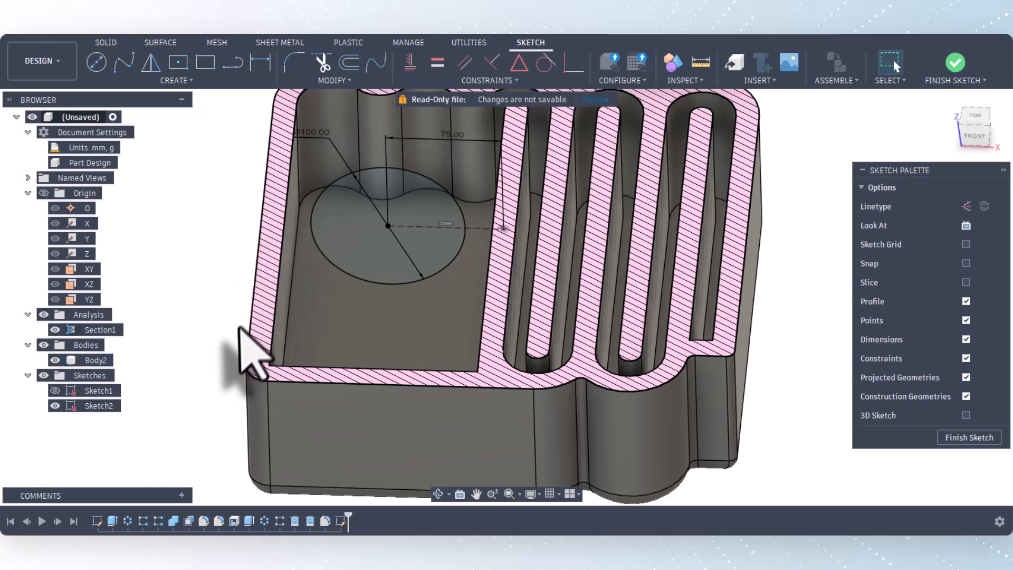
scroll(429, 283, down, 3)
scroll(446, 253, up, 6)
click(342, 208)
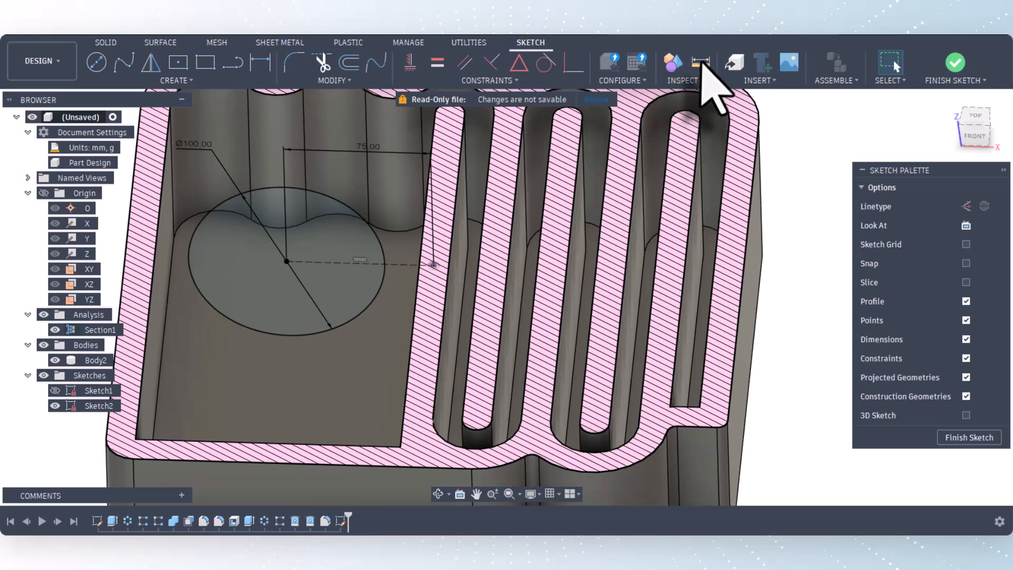
click(701, 63)
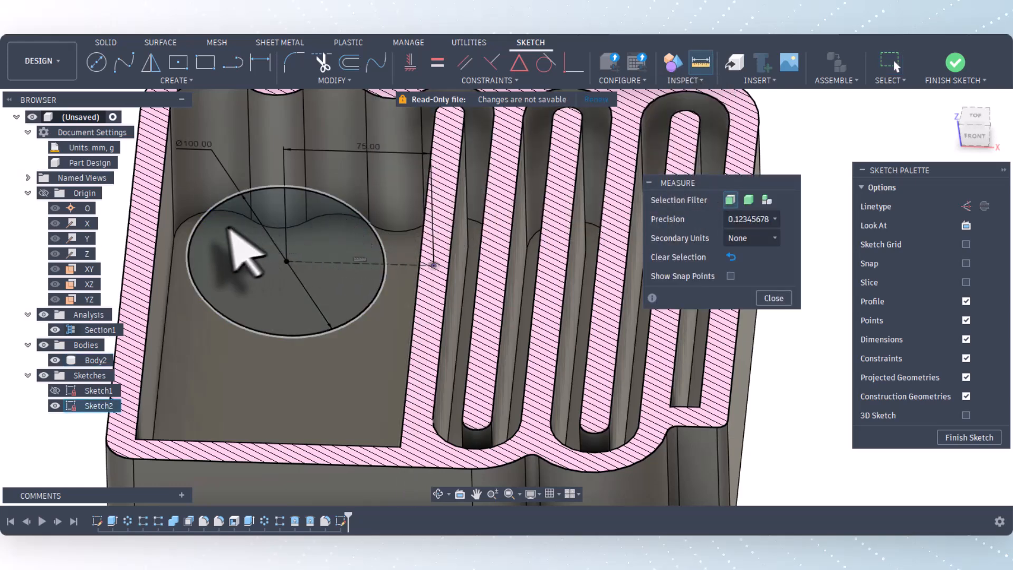
click(191, 221)
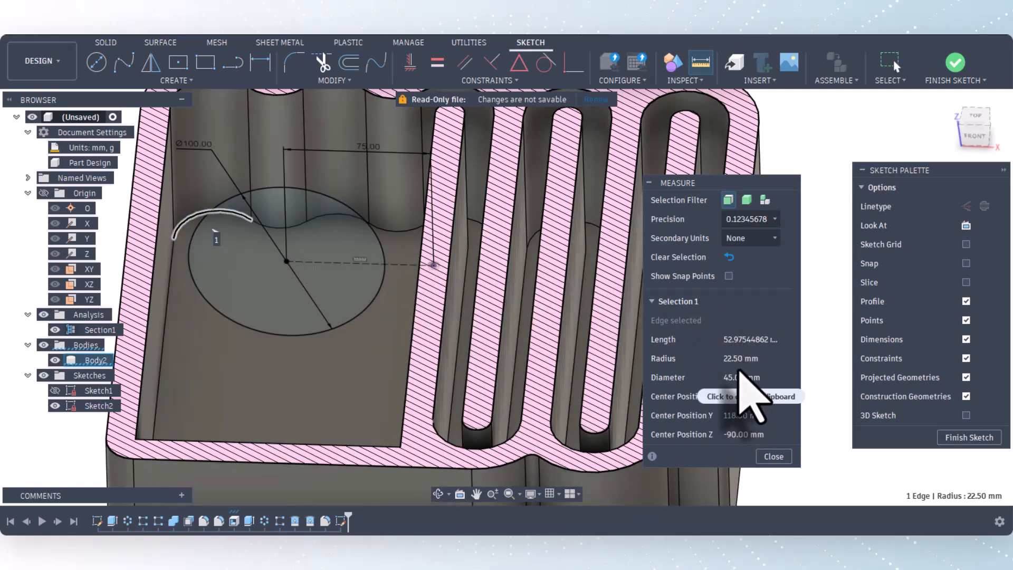
key(Escape)
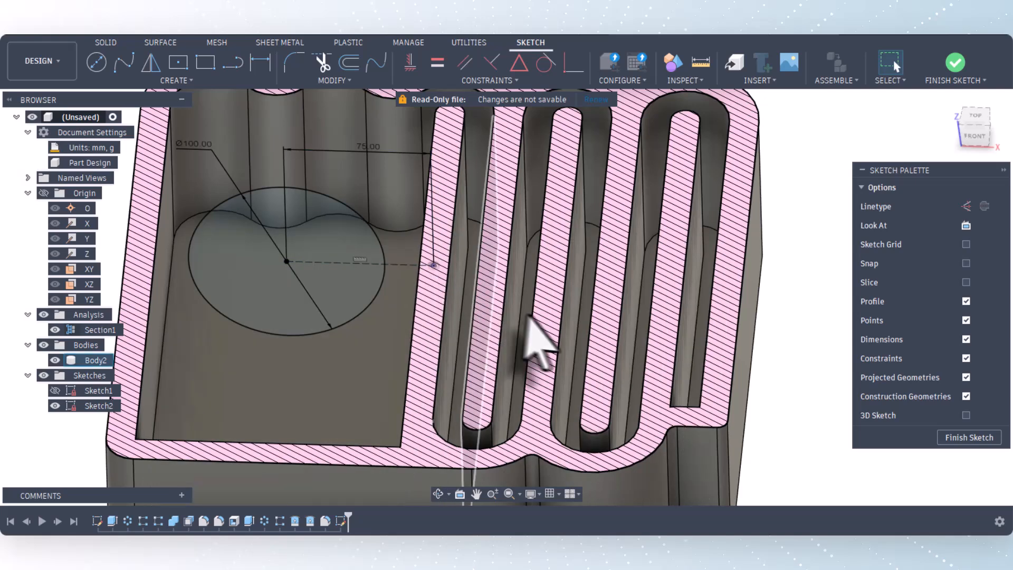
Step: Move the circle's diameter dimension outside the body
click(532, 235)
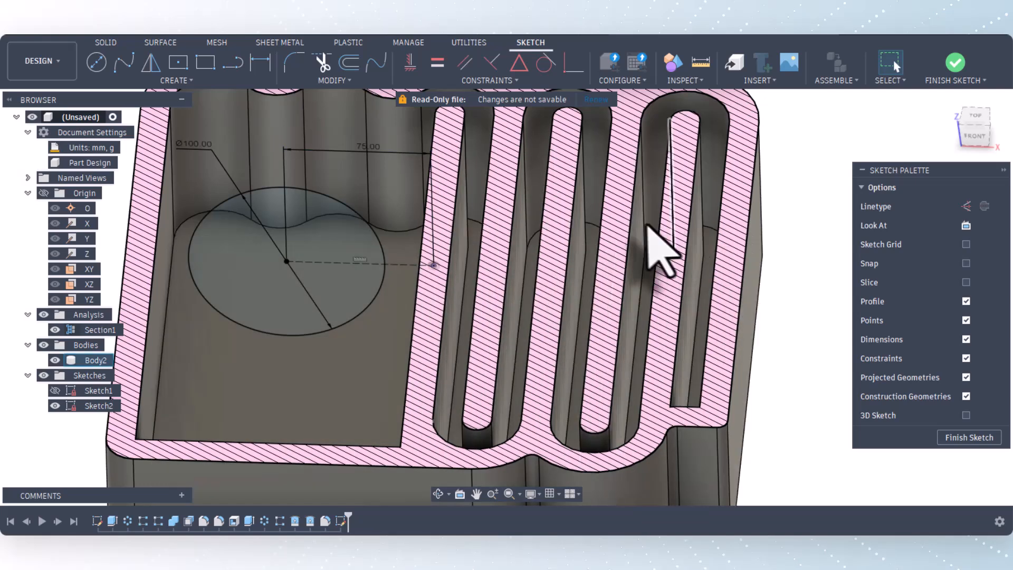
scroll(655, 249, down, 5)
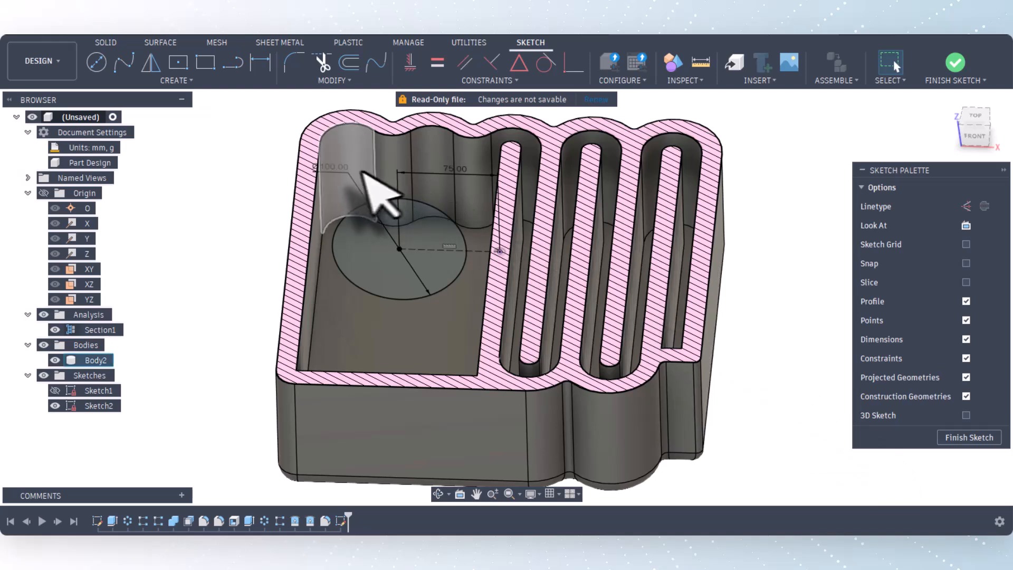
drag(337, 167, 241, 131)
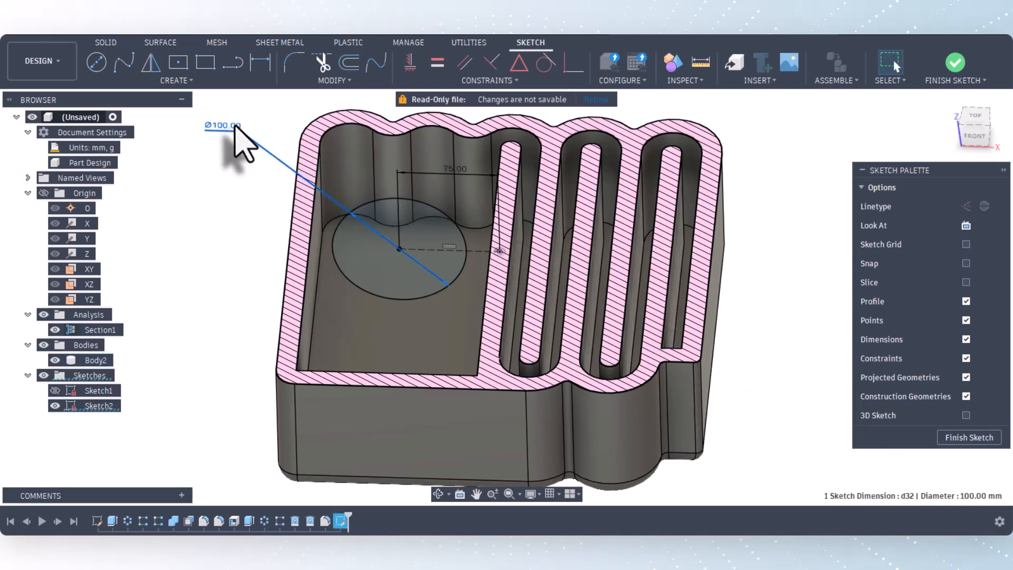
Step: Try a diameter of 123 mm for the circle, and undo the change
double_click(235, 127)
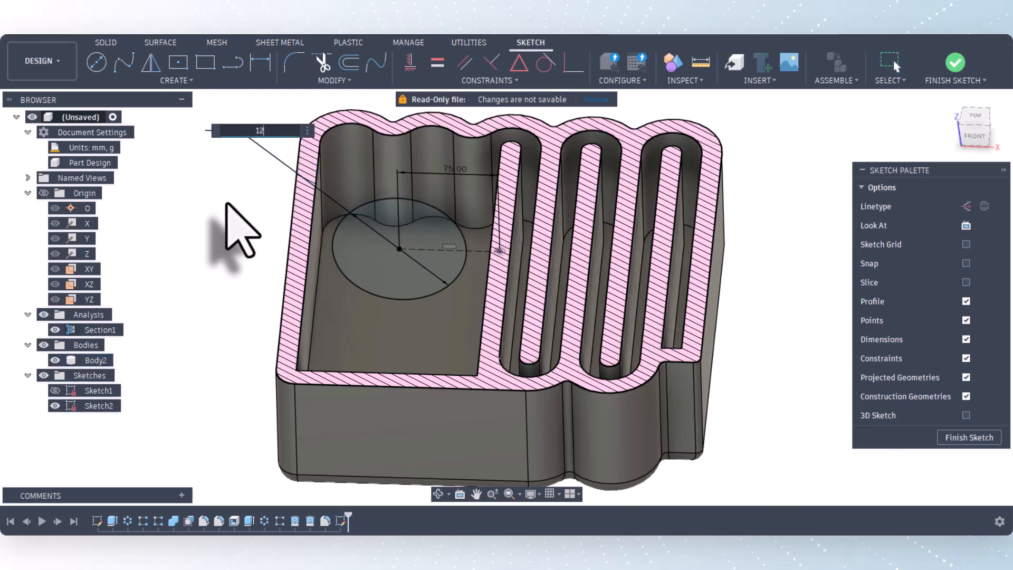
text(123)
key(Return)
scroll(406, 201, down, 4)
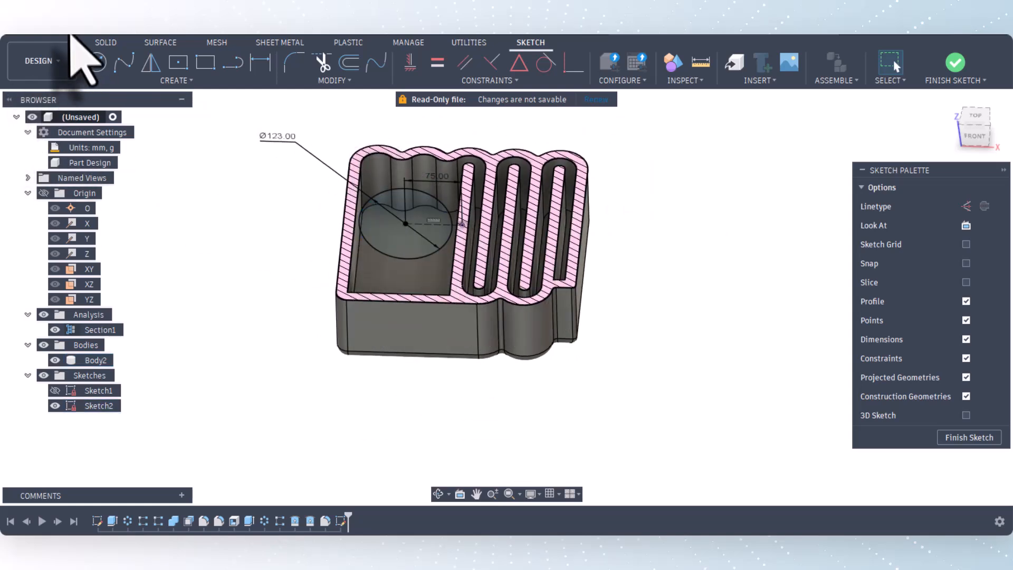
click(79, 35)
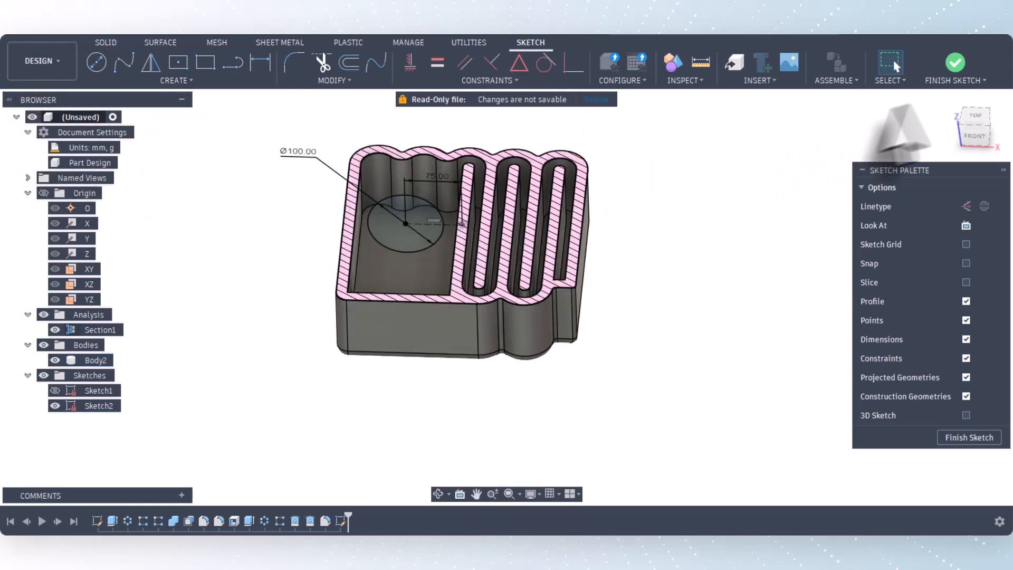
Step: Finish the sketch and extrude the circle as a one-sided cut toward the front with extent All
click(952, 69)
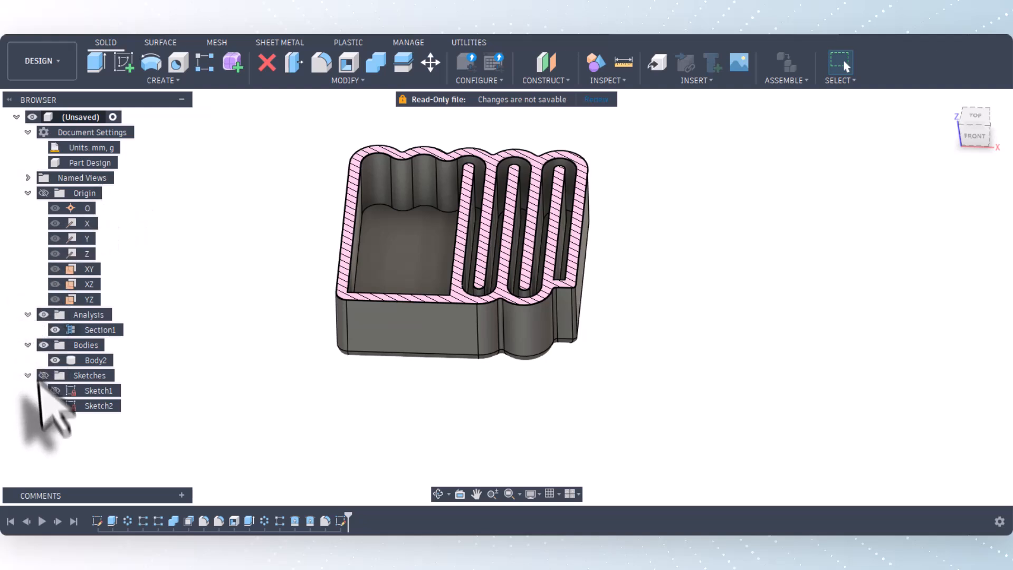
click(55, 406)
click(55, 406)
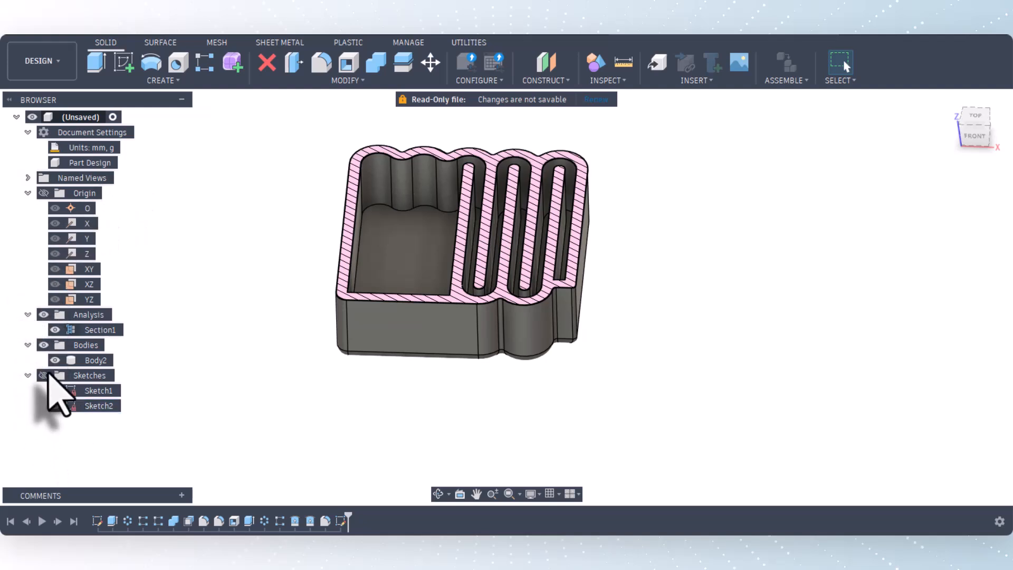
click(96, 62)
click(406, 215)
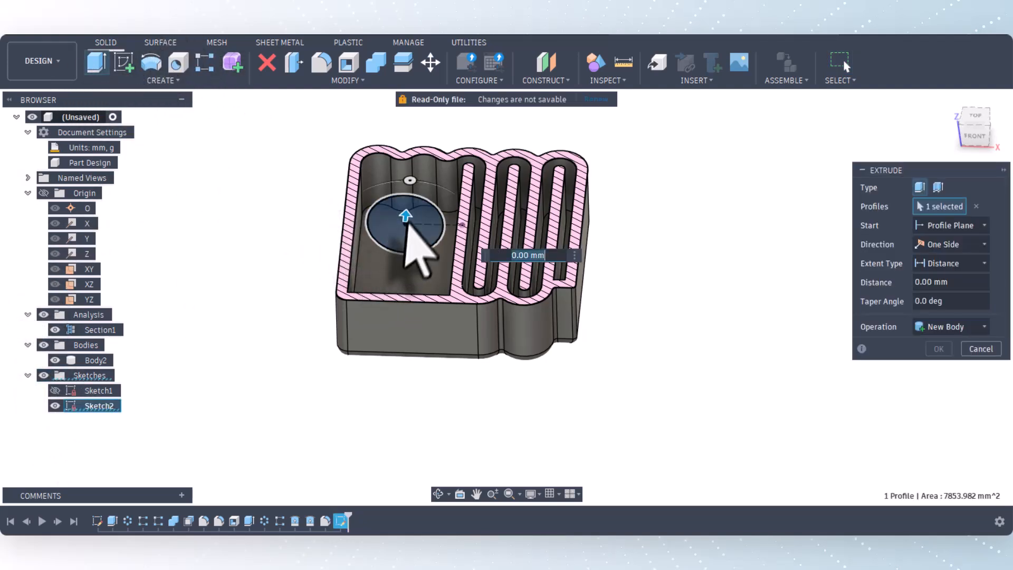
drag(399, 242, 387, 411)
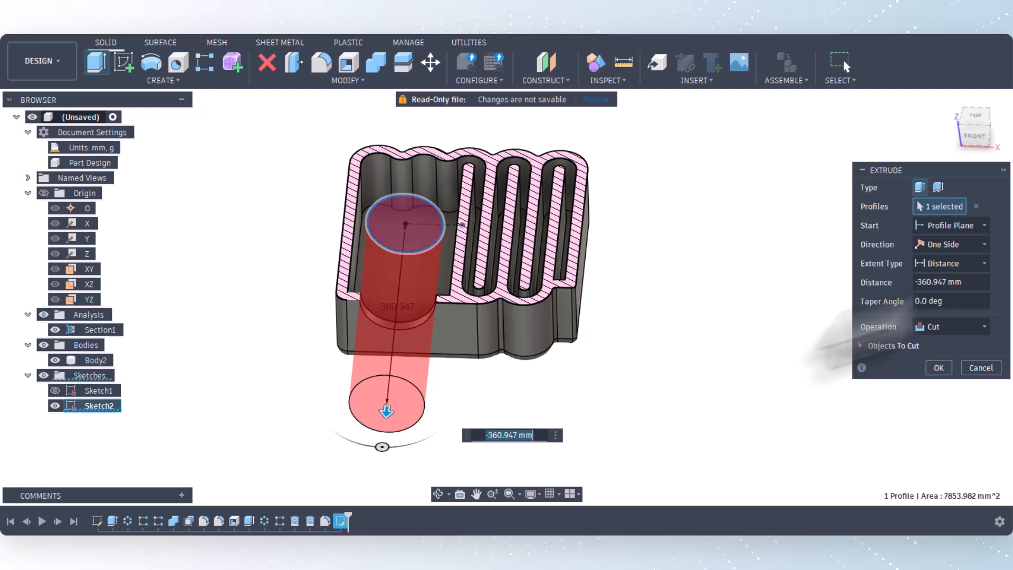
click(968, 266)
click(921, 308)
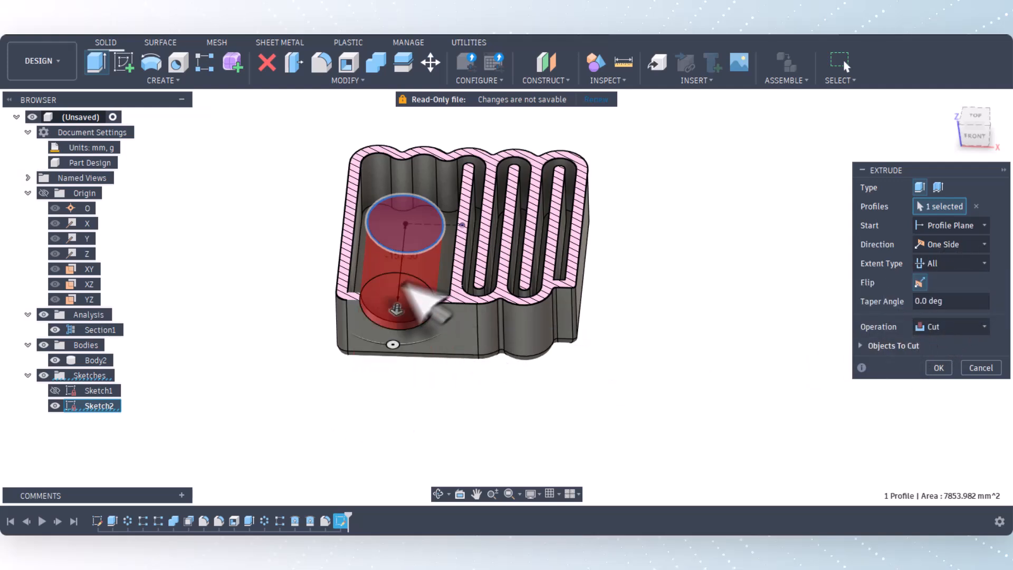
click(938, 369)
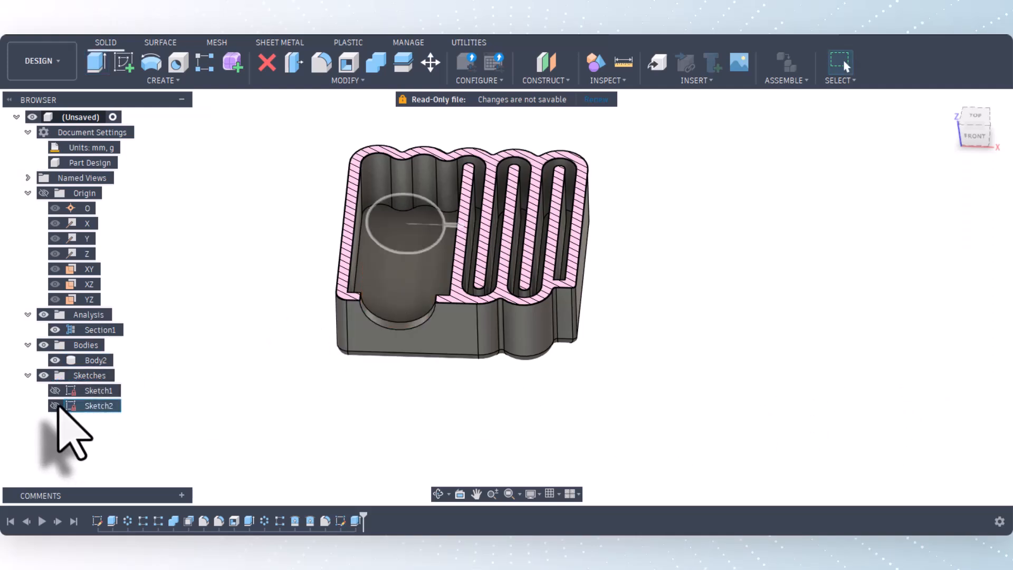
Step: Edit Sketch2 to set the circle's diameter to 123 mm, and finish the sketch to update the cut
right_click(97, 406)
right_click(100, 406)
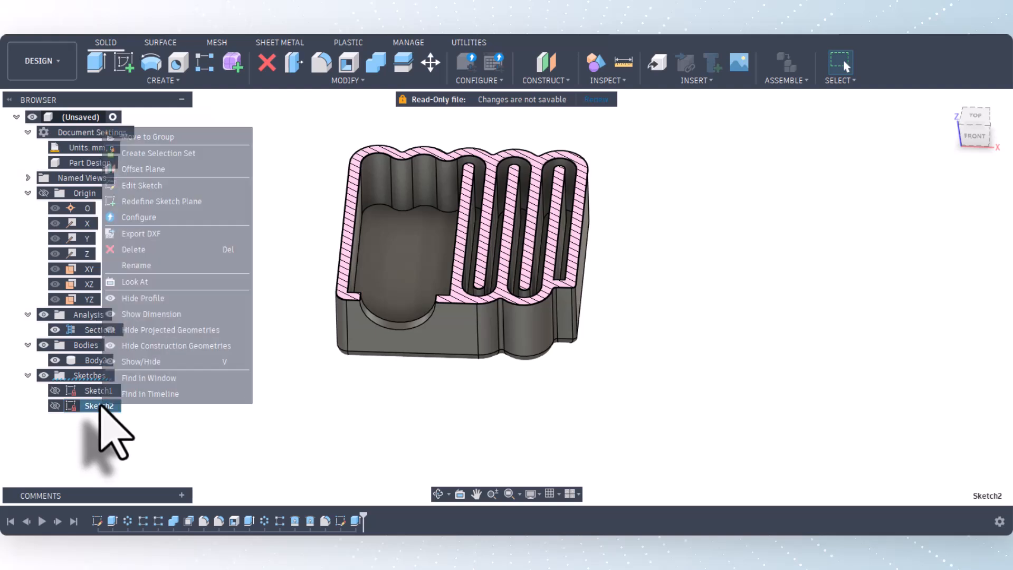
click(158, 185)
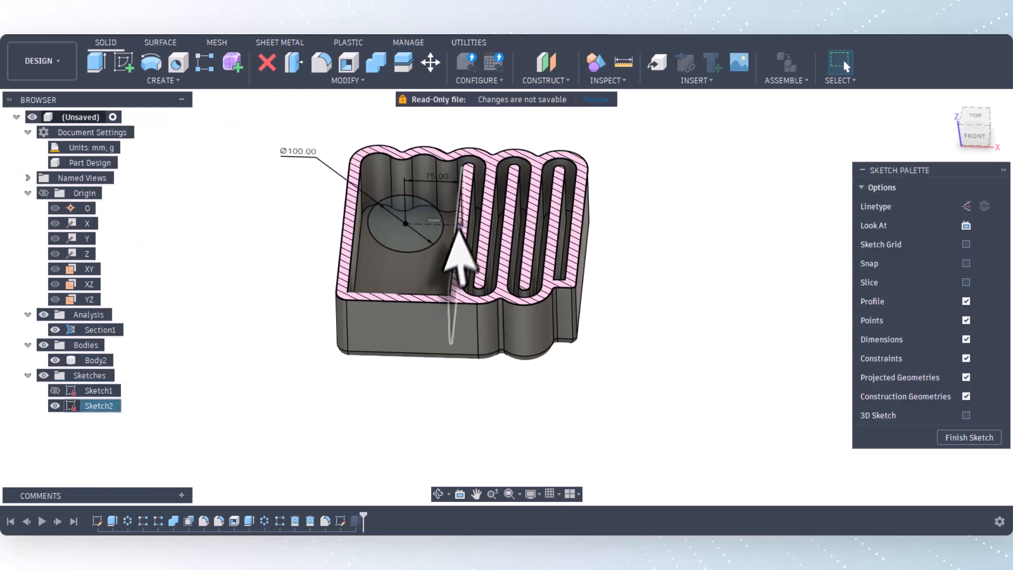
double_click(304, 154)
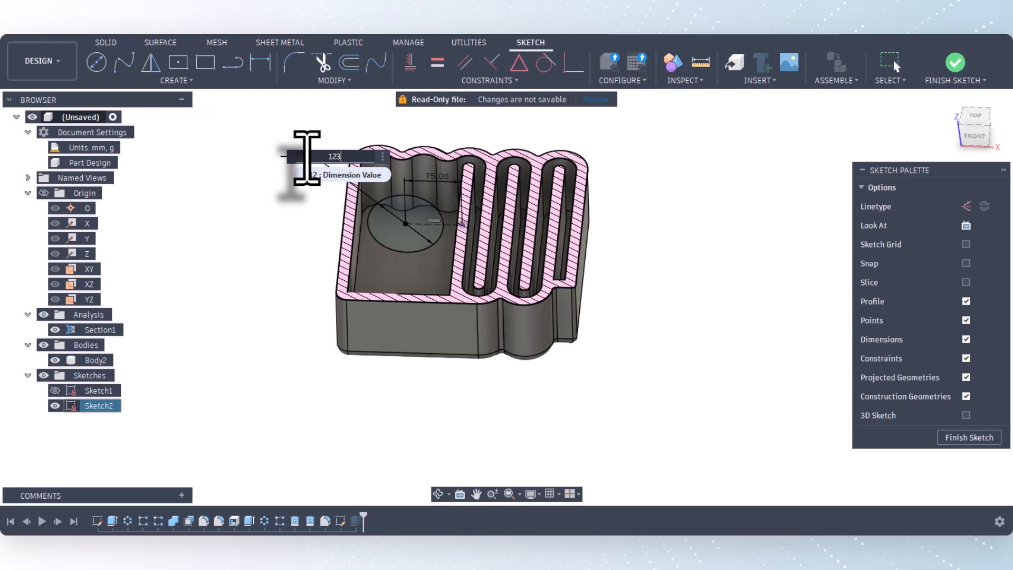
key(Return)
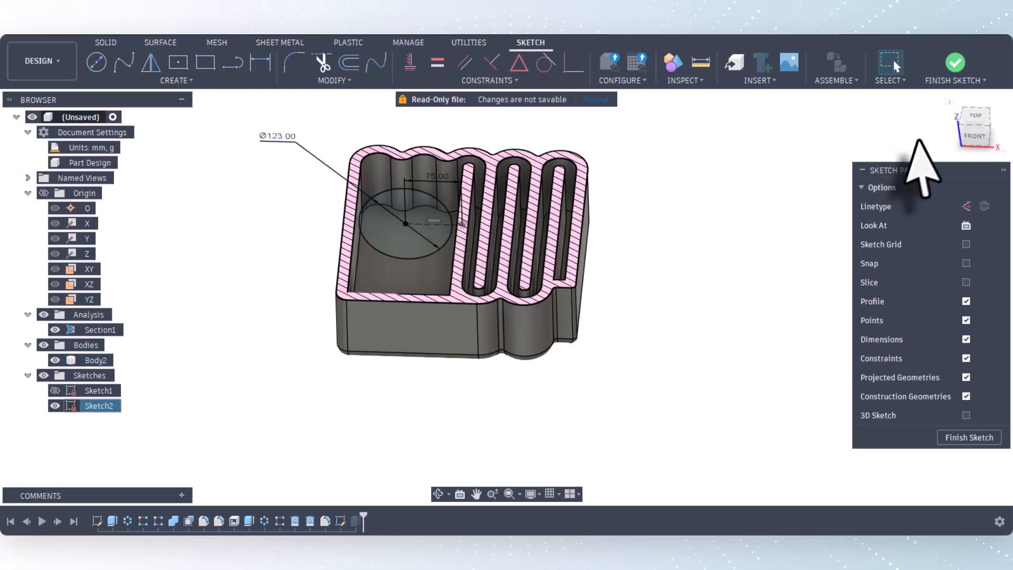
click(955, 63)
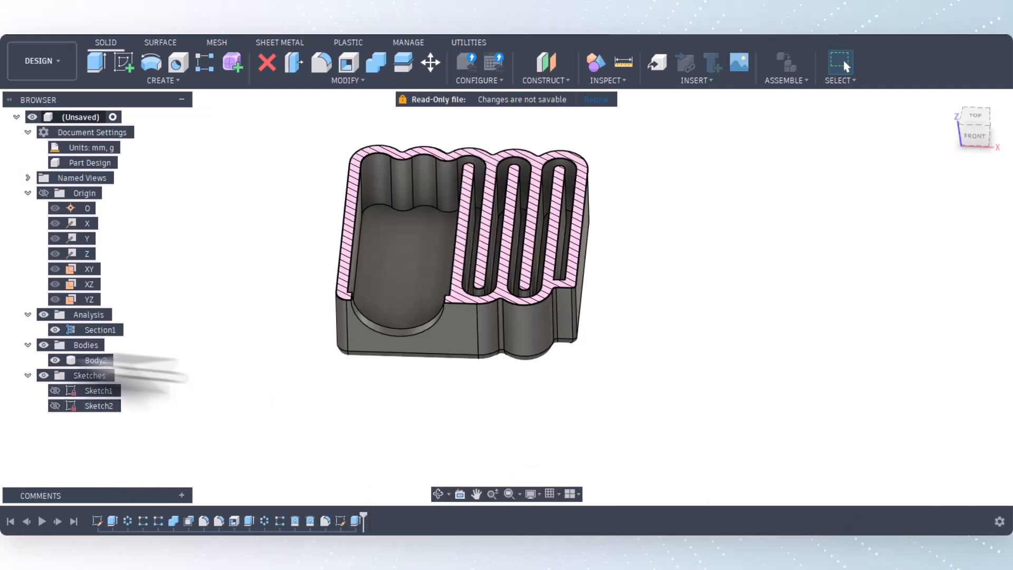
Step: Reopen Sketch2 for editing and draw a larger circle concentric with the 123 mm circle
click(55, 405)
right_click(84, 407)
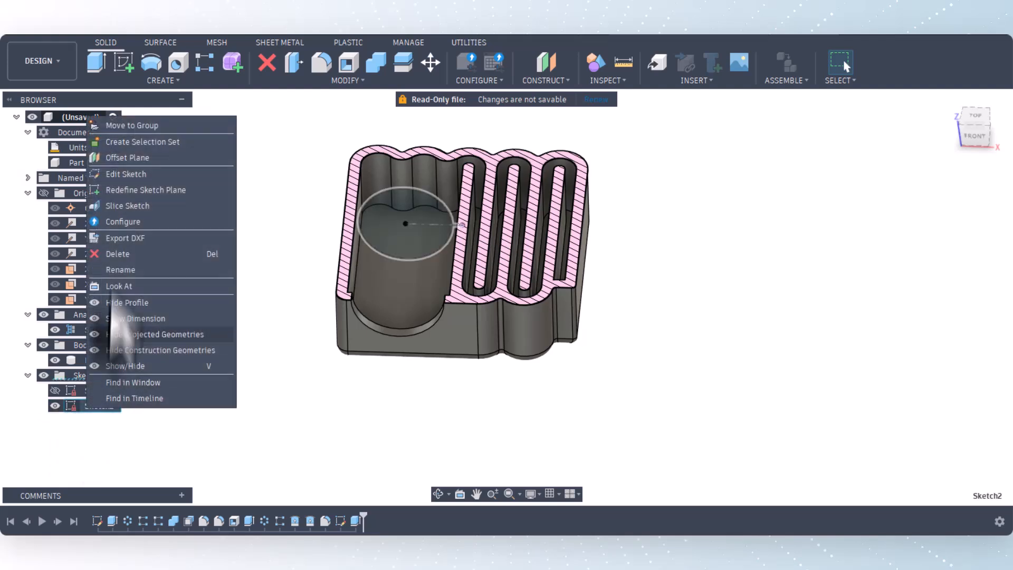
click(121, 180)
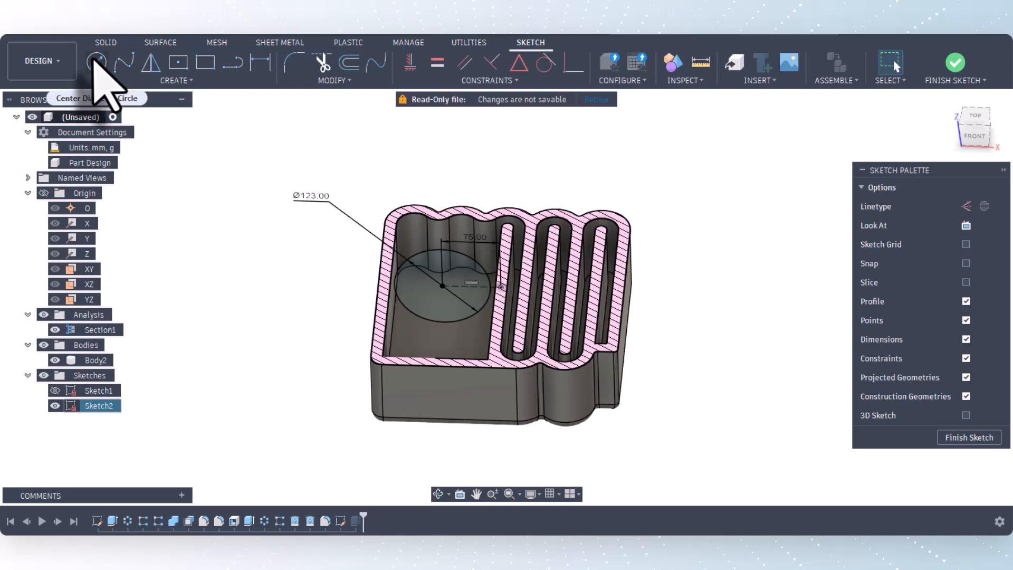
click(97, 62)
click(442, 286)
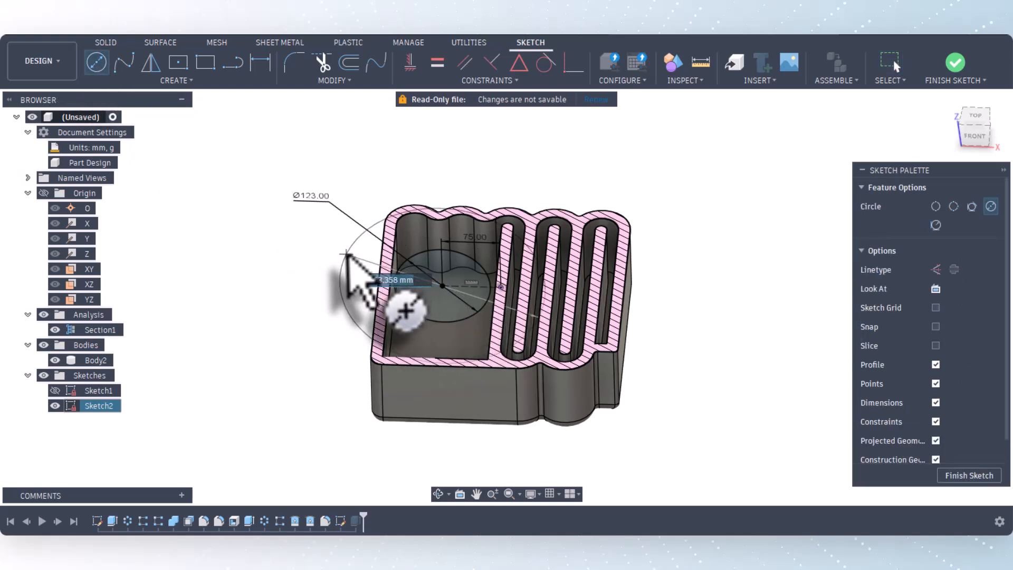
click(346, 254)
Step: Dimension the outer circle's diameter to 155 mm
click(260, 63)
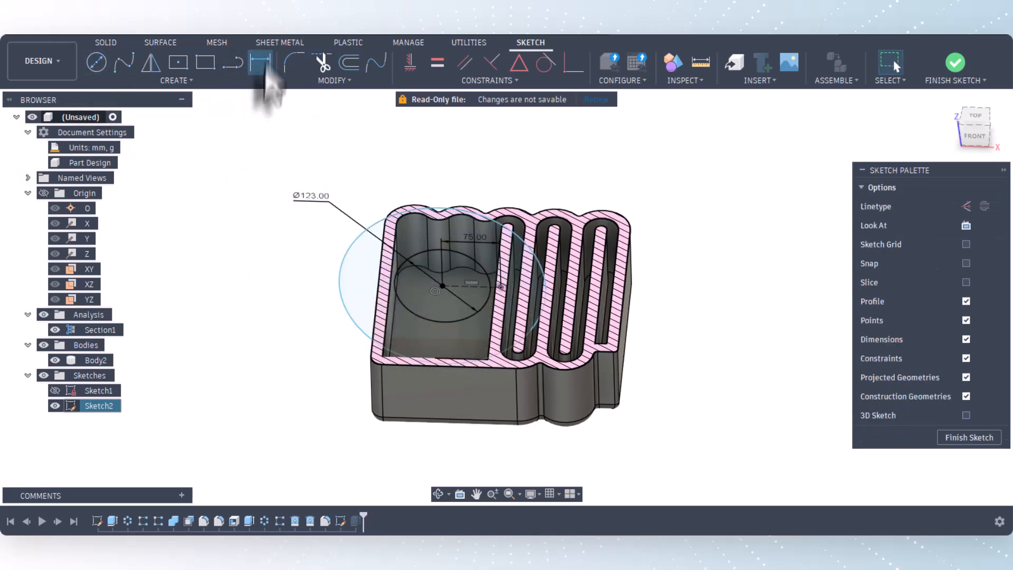
click(343, 288)
click(329, 252)
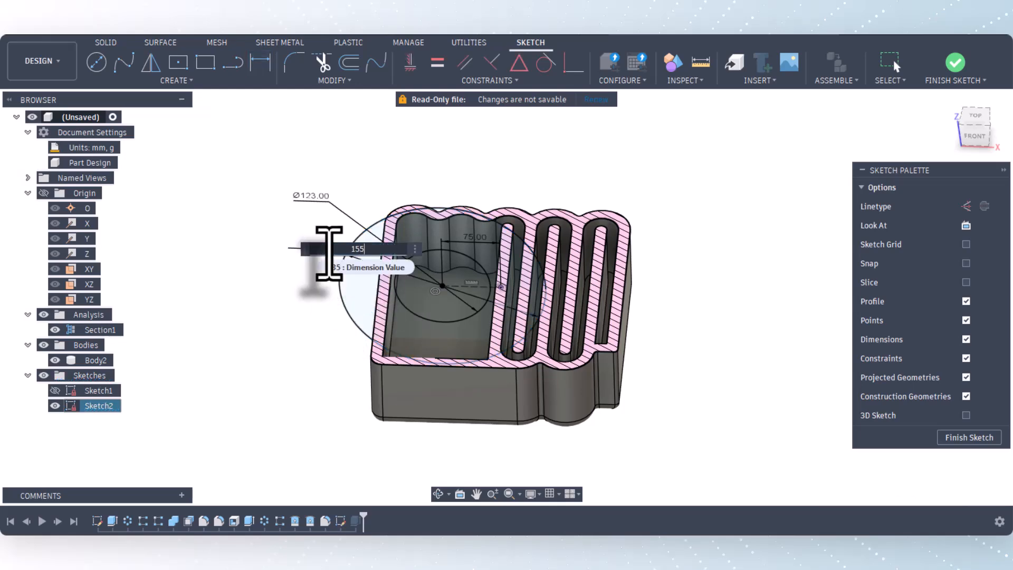
text(155)
key(Return)
key(Escape)
Step: Show only the sketch from the front, with Slice enabled and the section analysis and Body2 hidden
scroll(422, 364, up, 5)
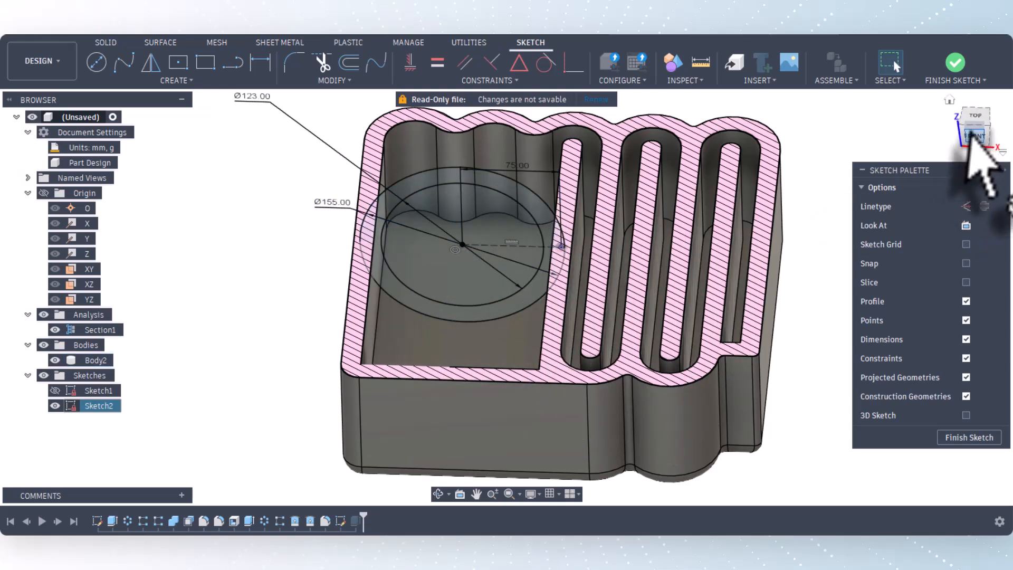
click(972, 136)
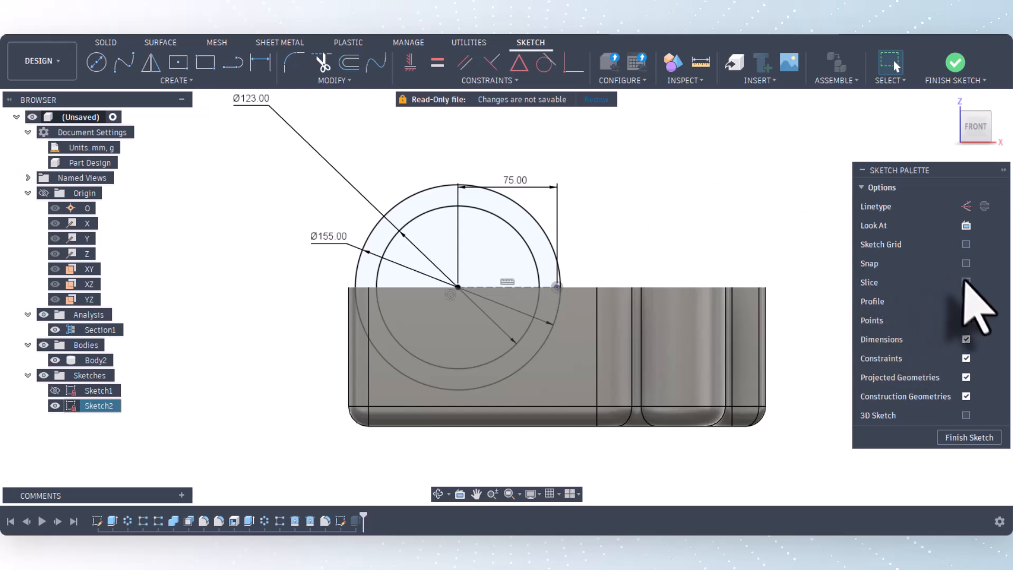
click(966, 282)
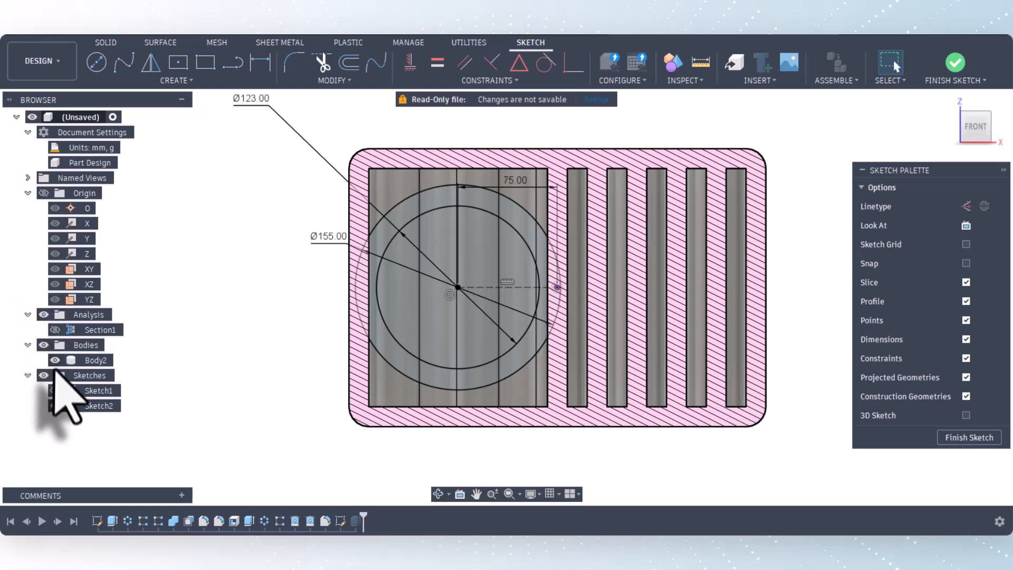
click(55, 360)
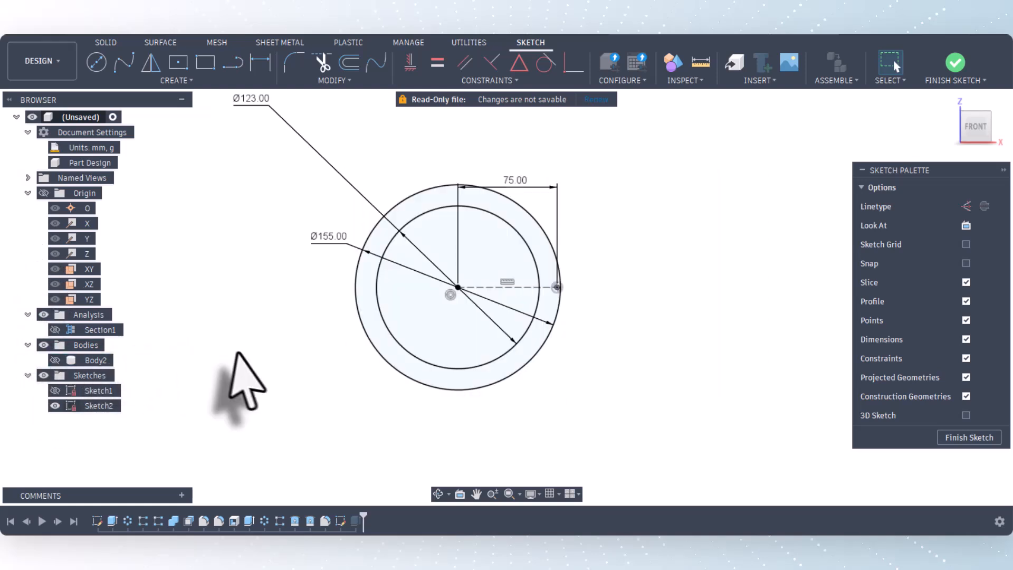
Step: Reposition the 75 mm distance dimension above the circles and bring the inner circle's diameter dimension closer
drag(513, 181, 492, 131)
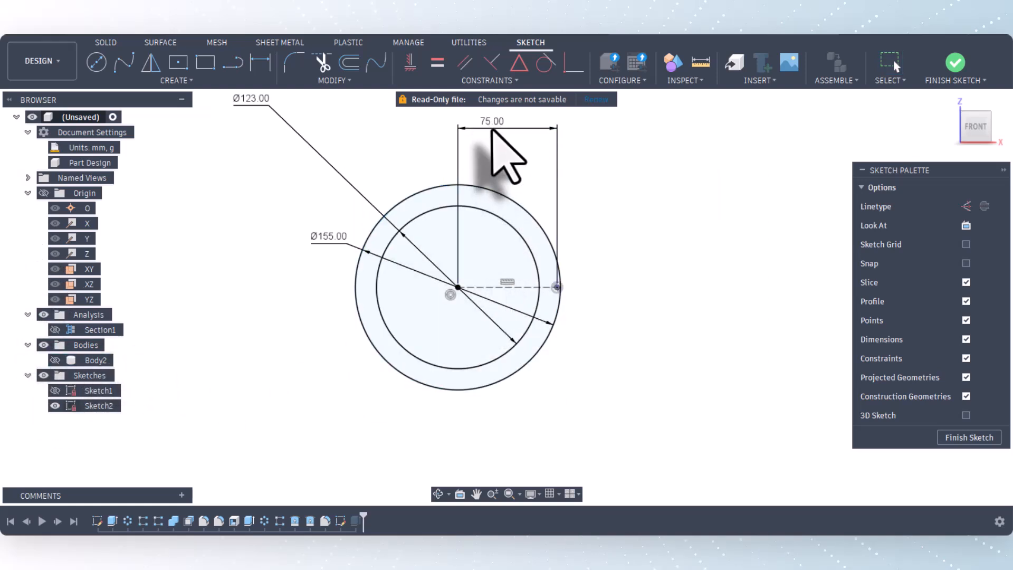
scroll(427, 374, down, 2)
drag(284, 179, 315, 214)
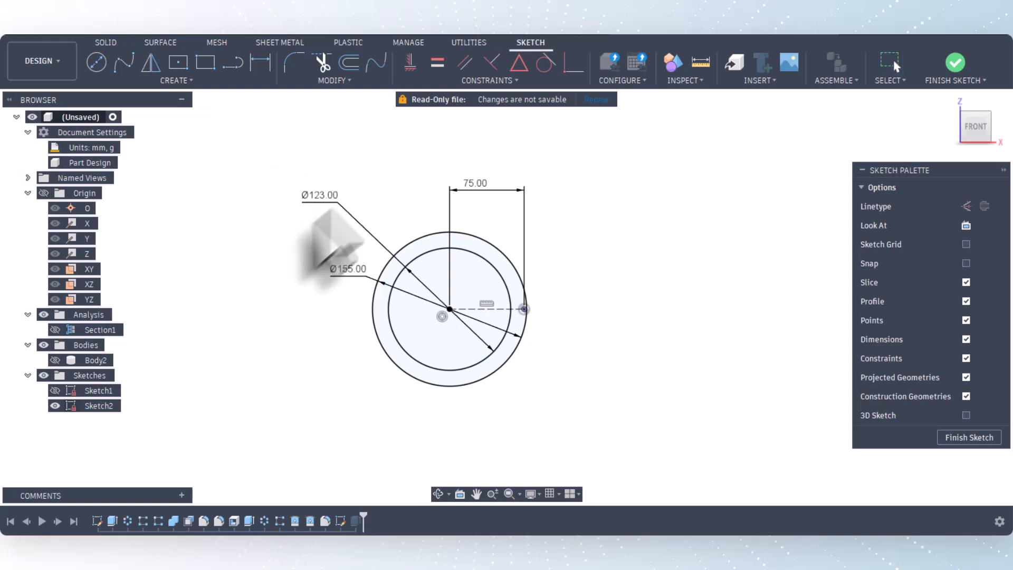
Step: Draw a construction center rectangle about 190 mm wide and 228 mm high, centred on the two circles
click(179, 63)
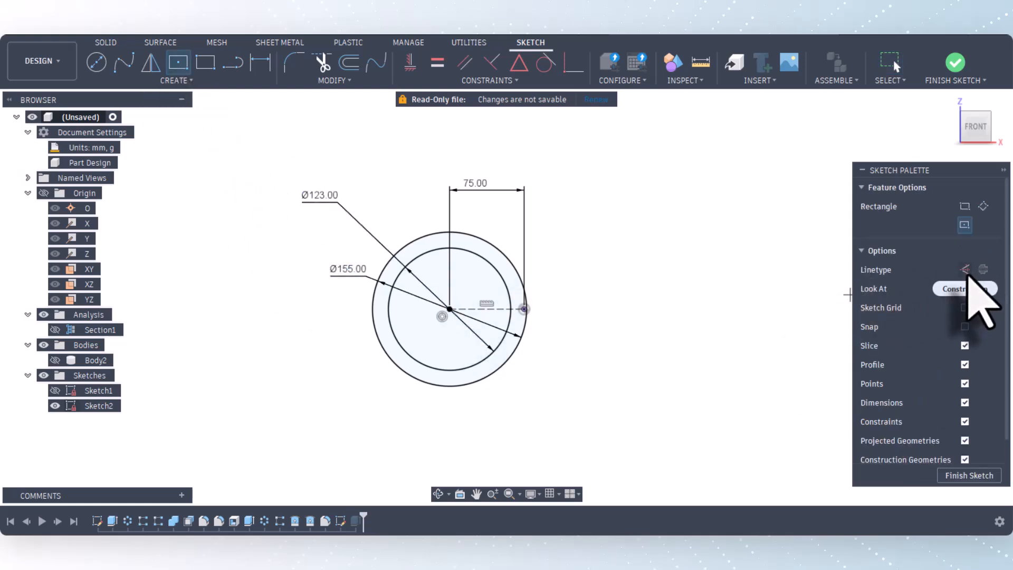
click(965, 270)
click(449, 309)
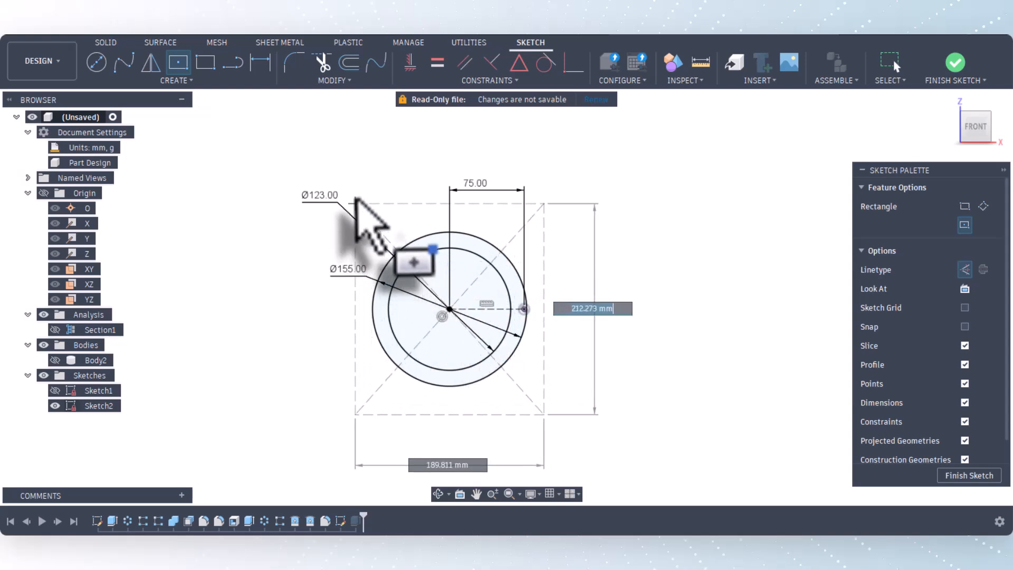
click(354, 196)
key(Escape)
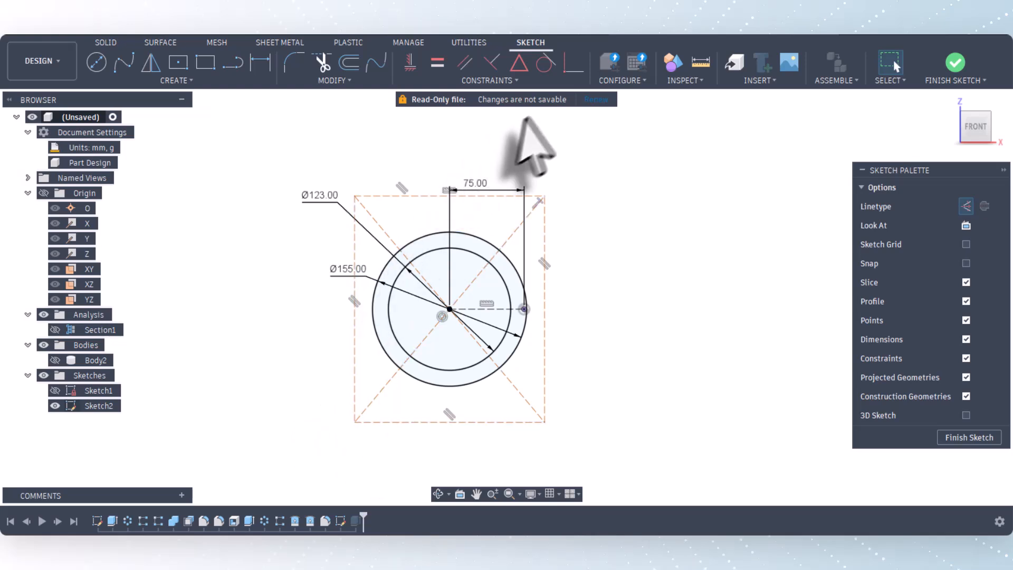
Step: Apply an Equal constraint to two adjacent sides of the construction rectangle to make it a square
click(436, 63)
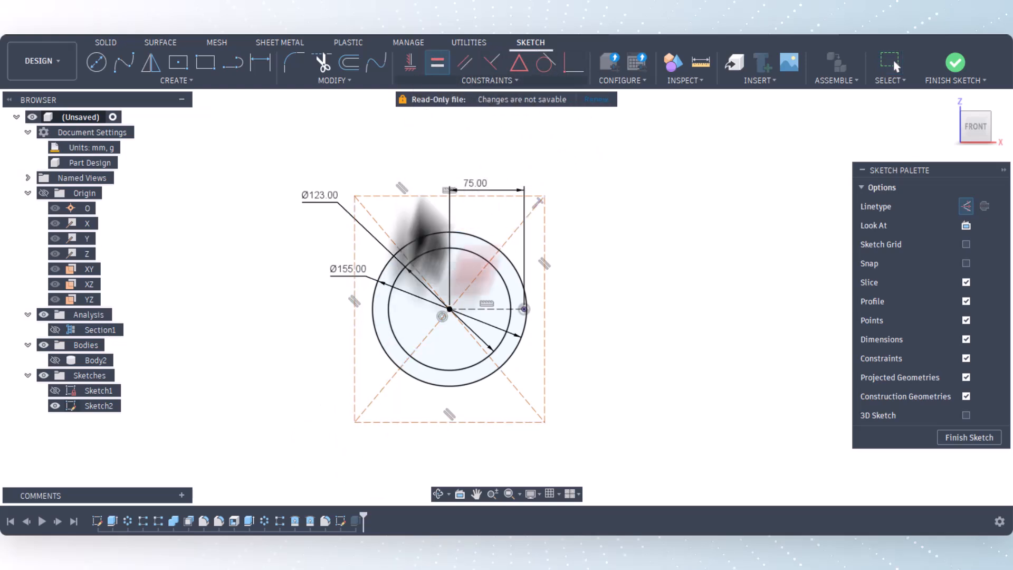
click(354, 402)
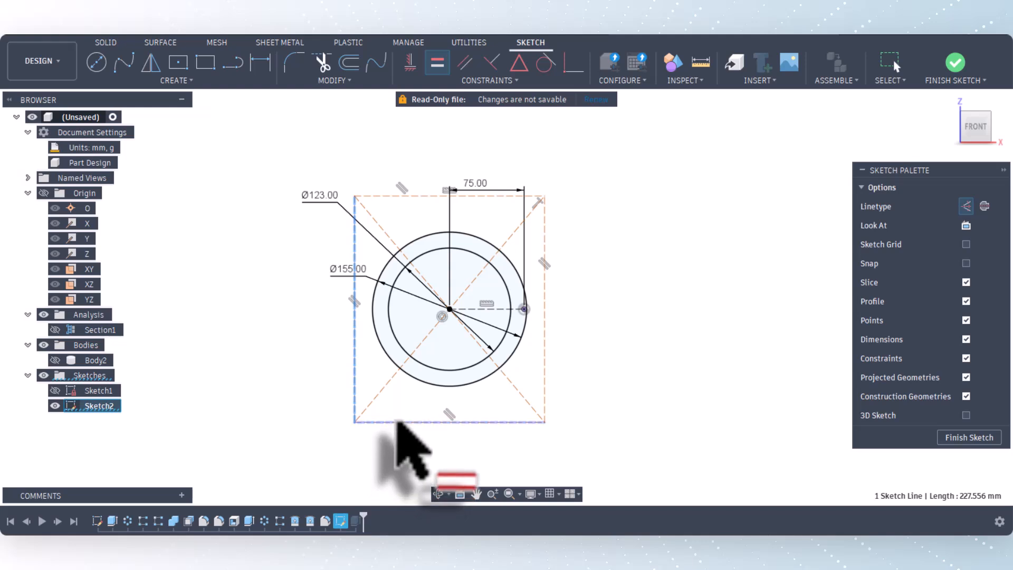
click(395, 421)
key(Escape)
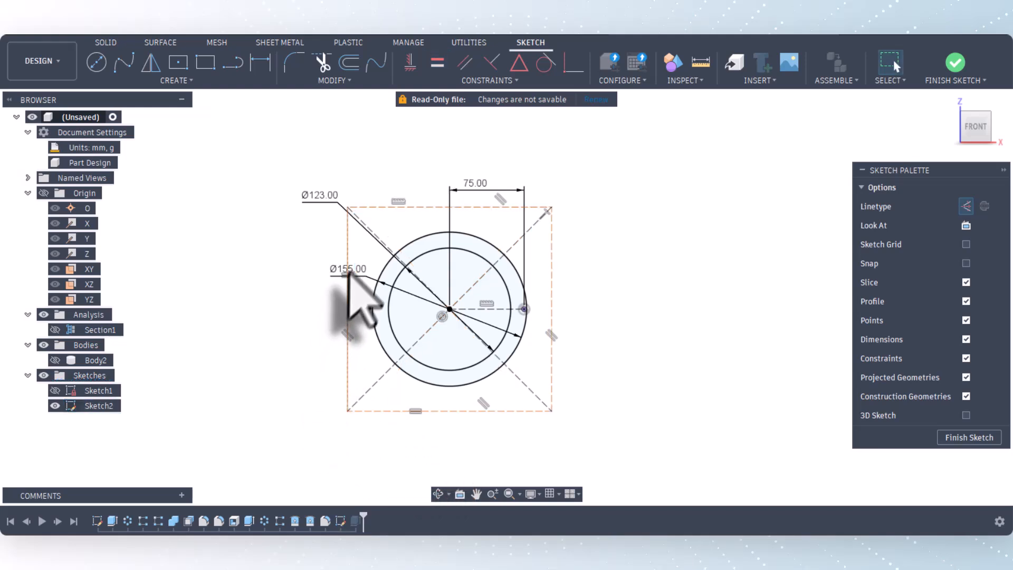
Step: Dimension the lower side of the construction square to 93.5 mm
click(347, 294)
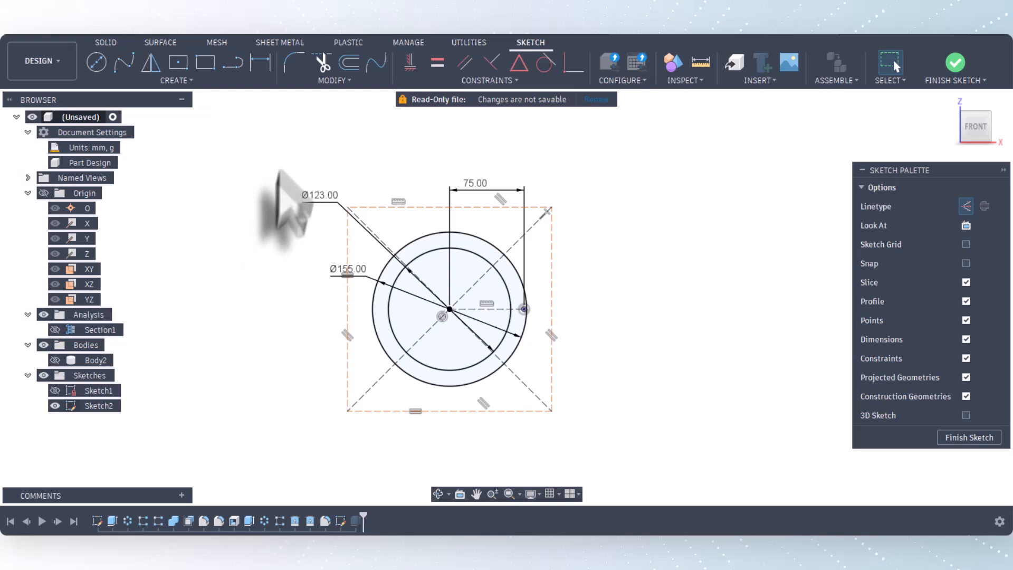
click(260, 63)
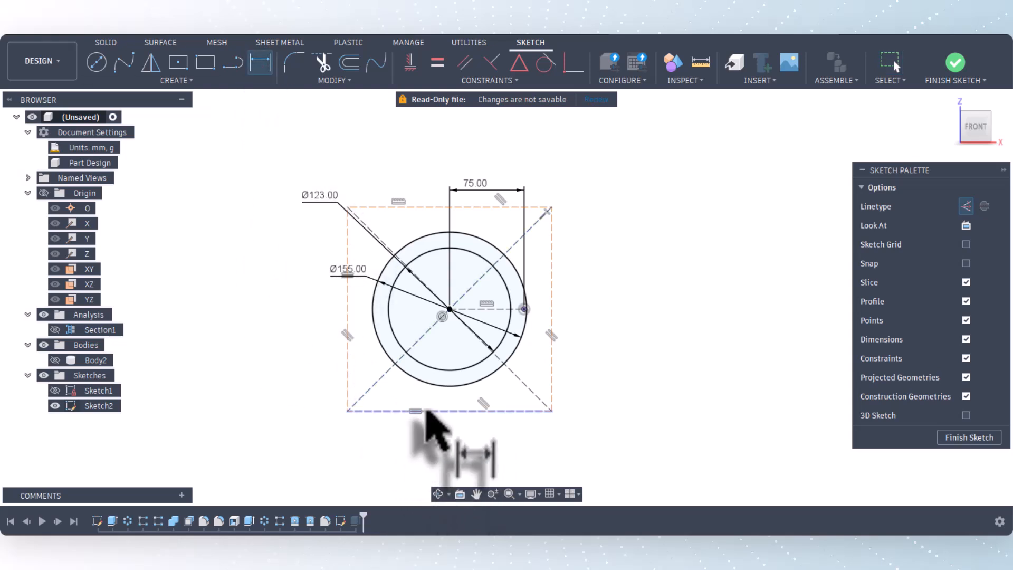
click(422, 411)
click(448, 435)
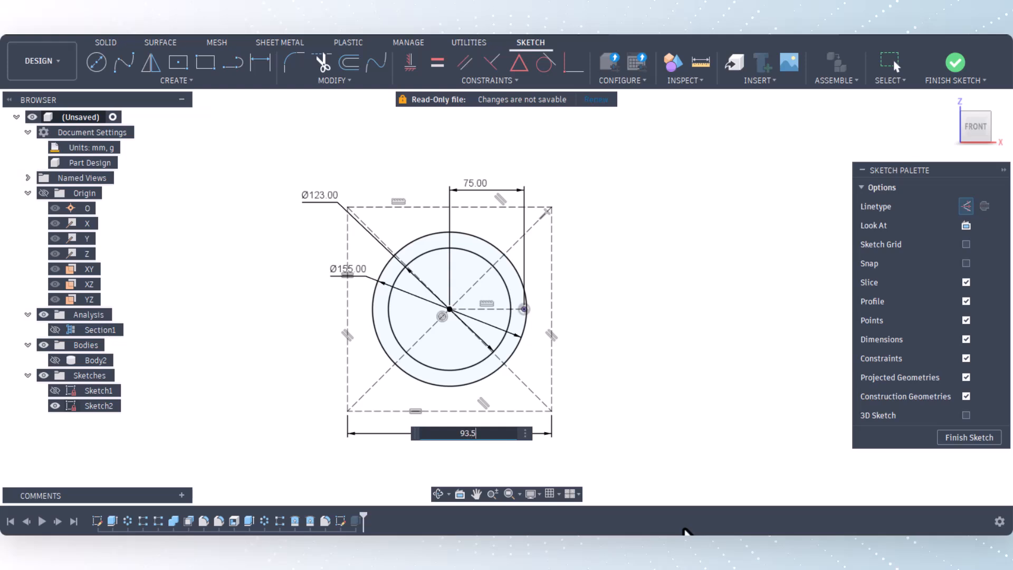
key(Return)
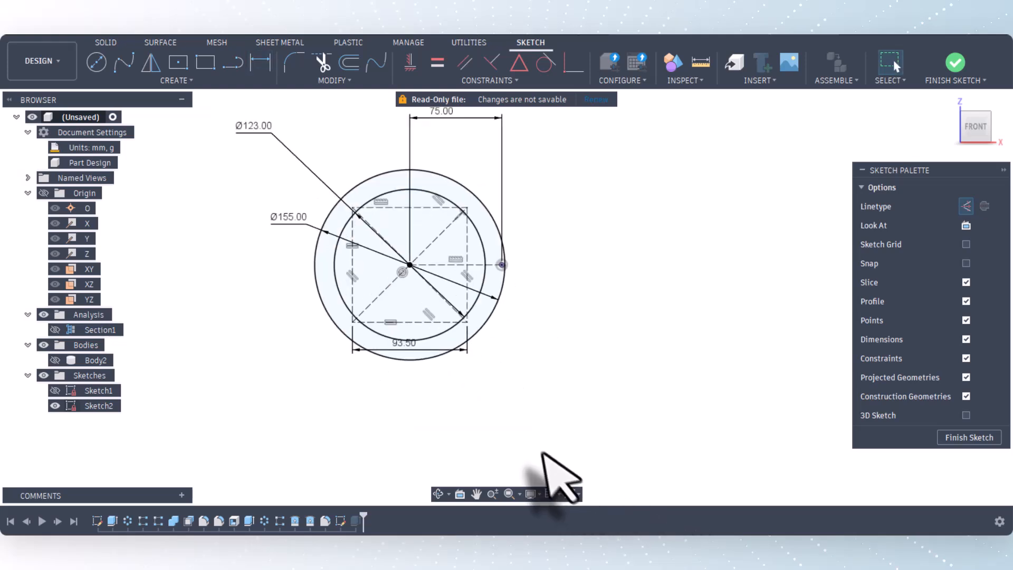
Step: Examine how the corners of the construction square and their small hole circles sit relative to the two large circles
scroll(388, 364, up, 5)
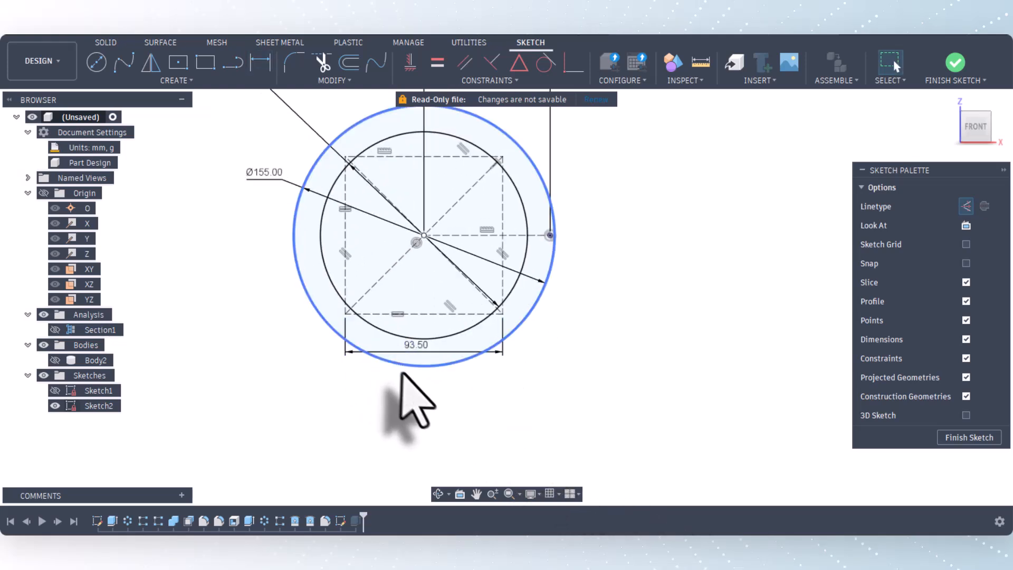
scroll(501, 417, down, 2)
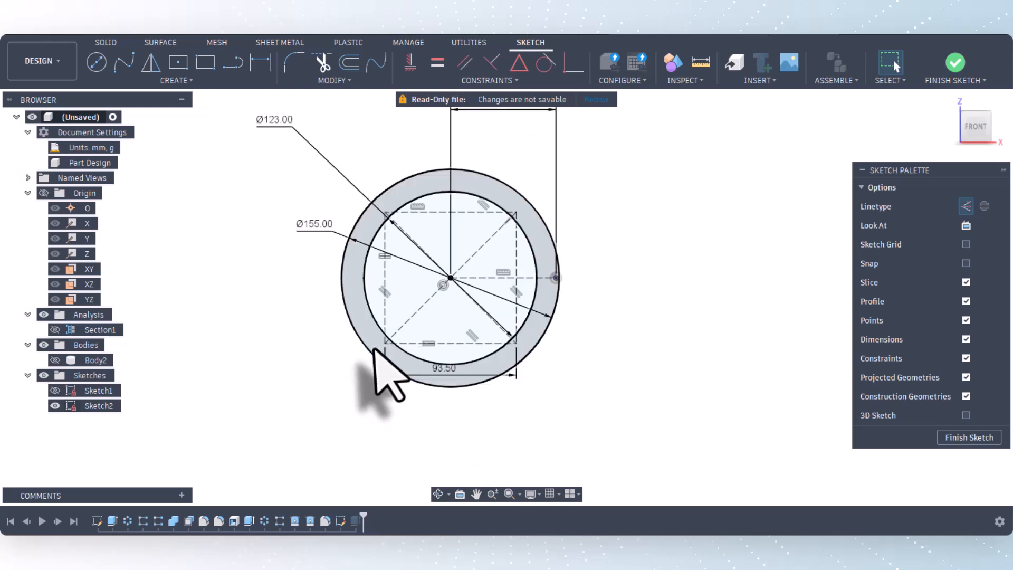
scroll(383, 353, up, 2)
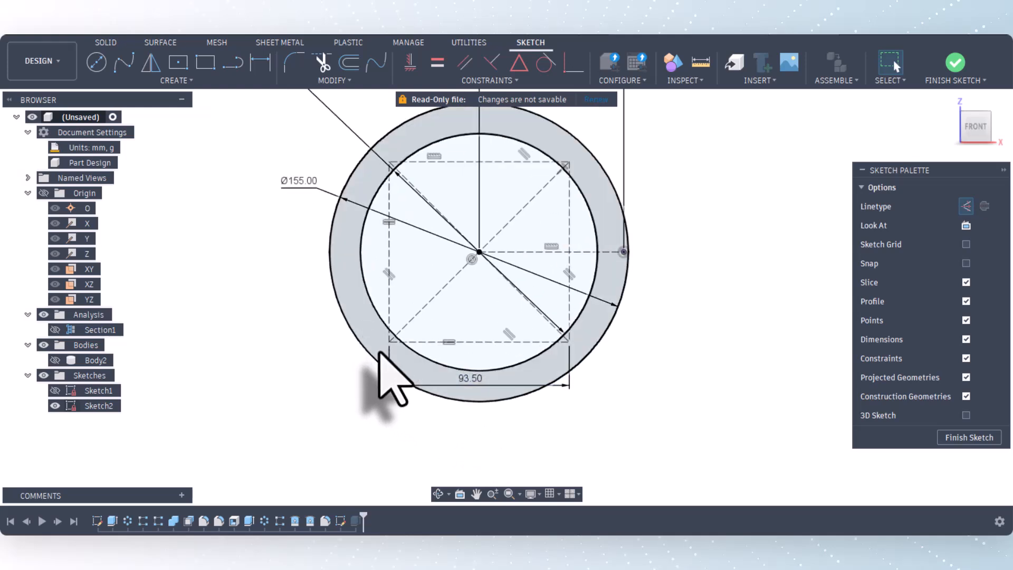
scroll(388, 349, up, 3)
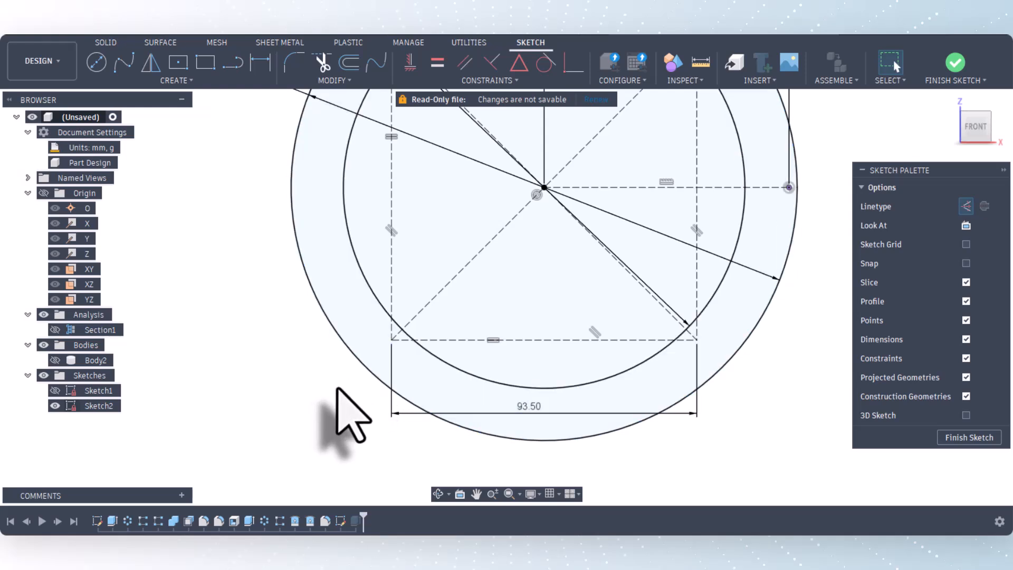
mouse_move(915, 484)
shift+middle_down()
mouse_move(428, 330)
mouse_move(485, 301)
shift+middle_up()
drag(508, 303, 508, 316)
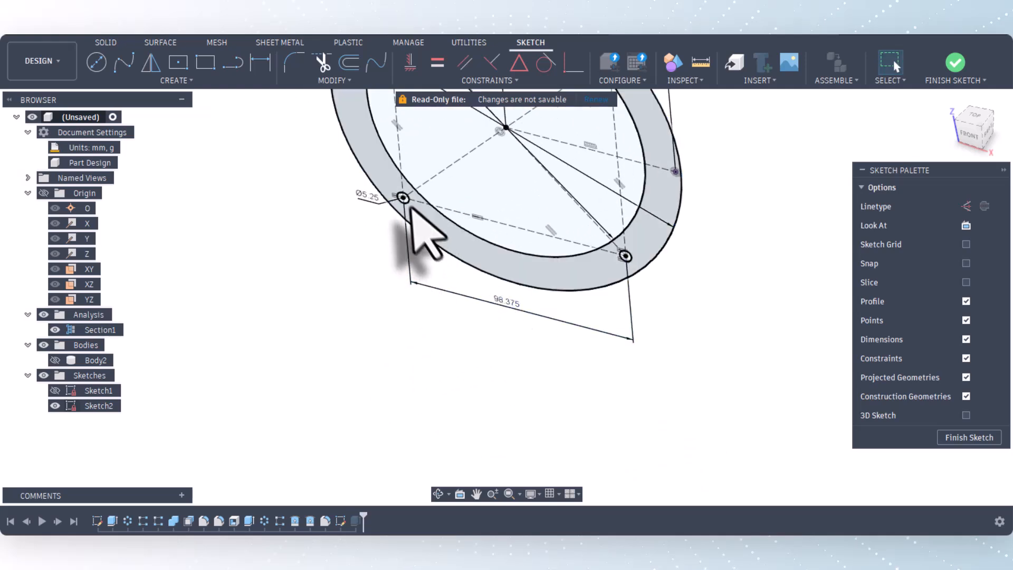
scroll(488, 352, down, 4)
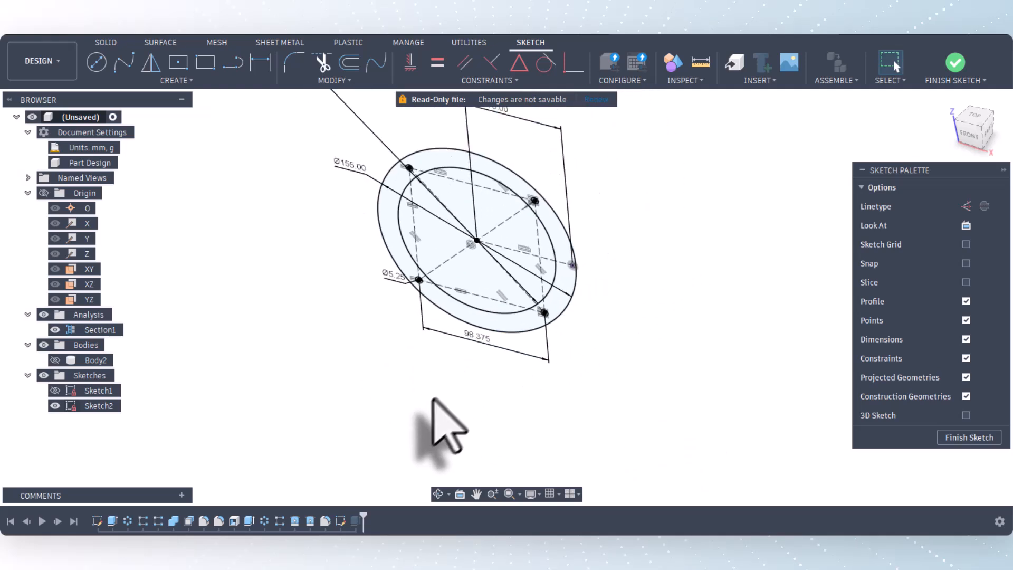
scroll(469, 351, up, 2)
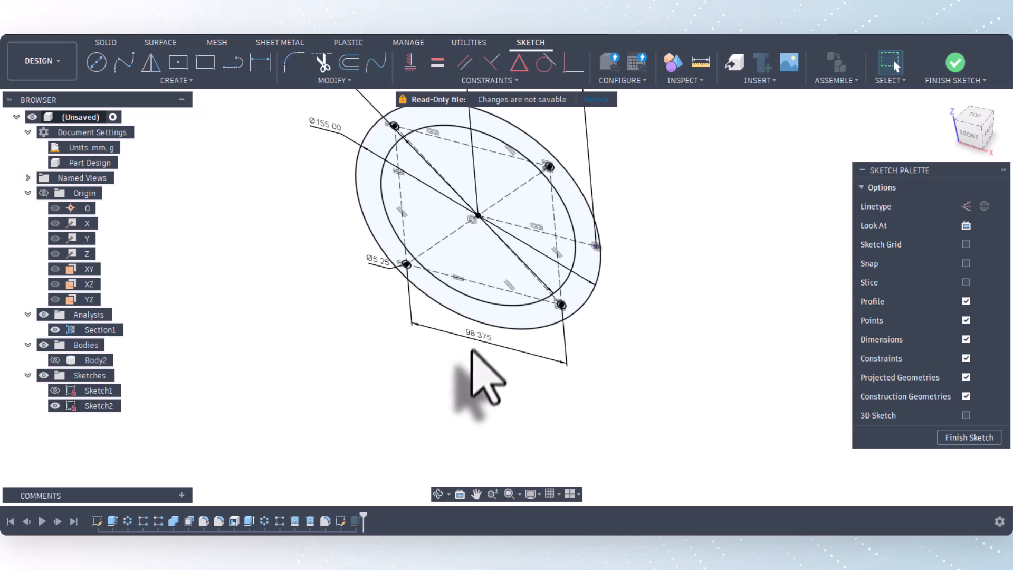
scroll(474, 340, down, 2)
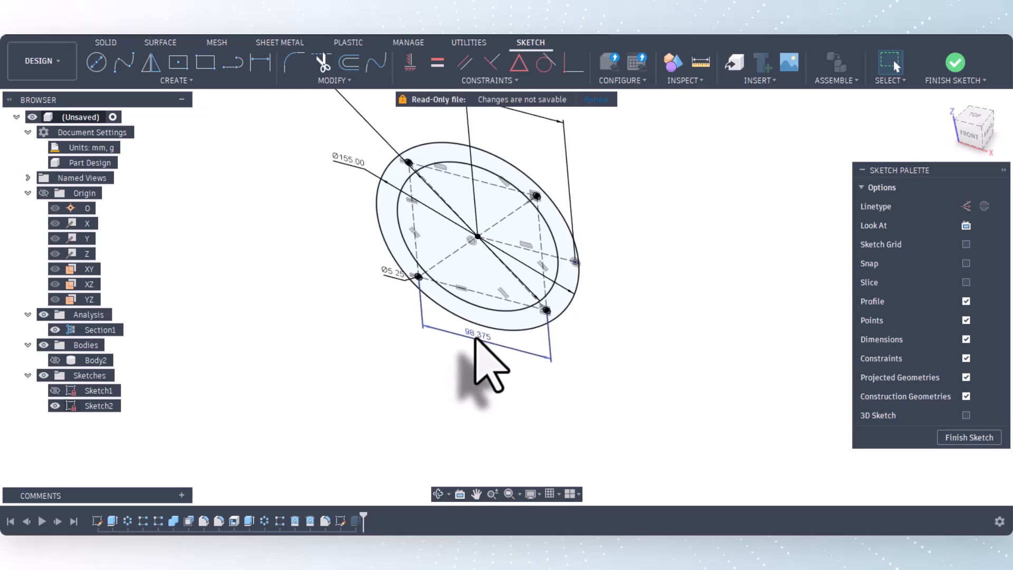
Step: Finish the sketch and show Body2 again
click(948, 66)
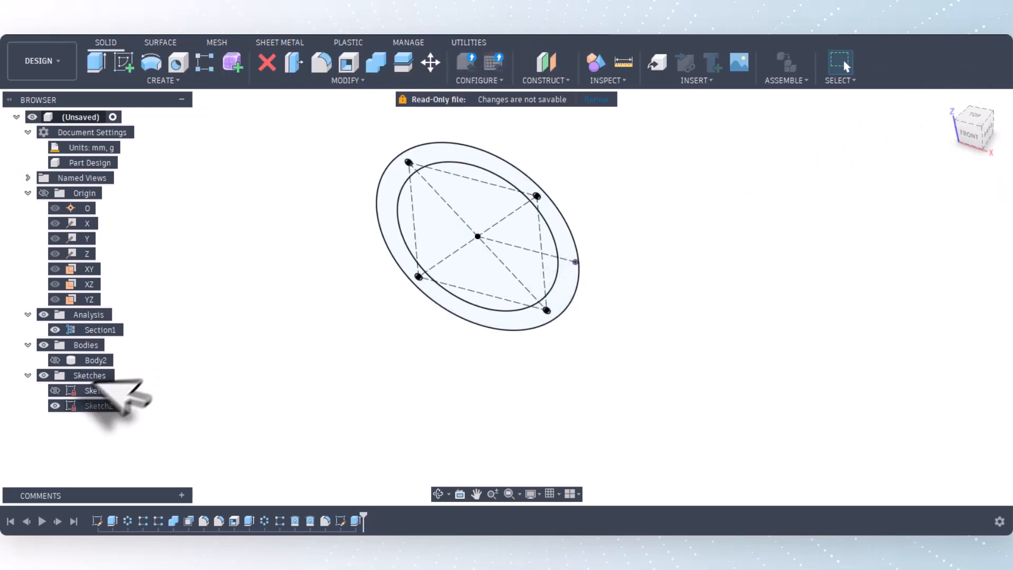
click(54, 360)
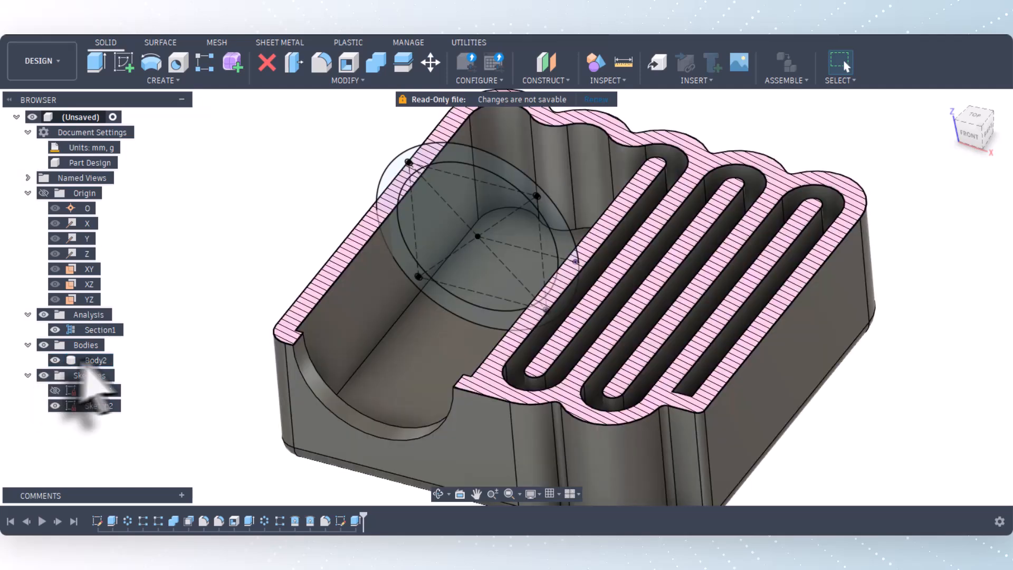
scroll(380, 380, down, 4)
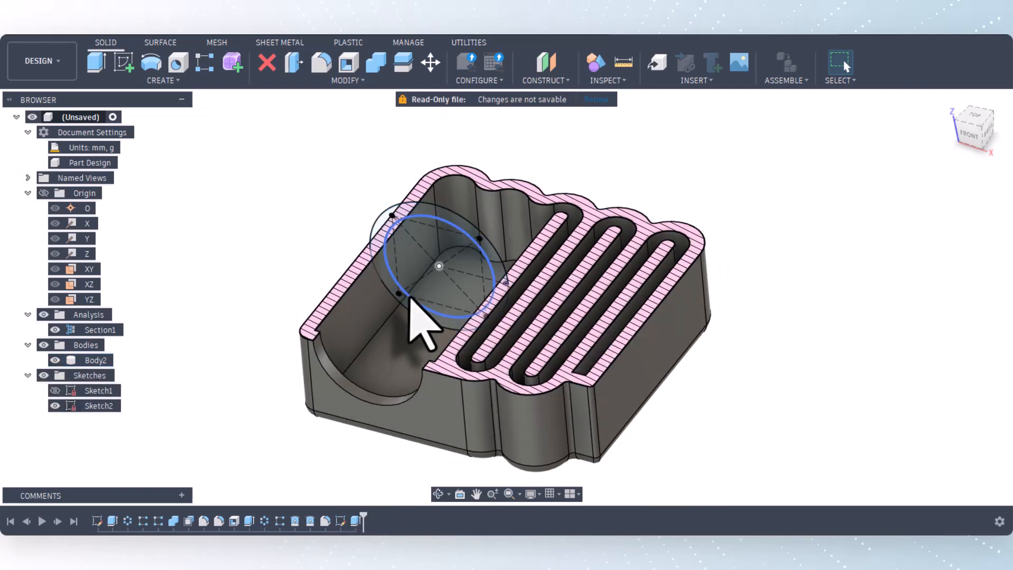
Step: Edit the circular opening's cut extrusion to include the four small corner circles as additional profiles
right_click(356, 522)
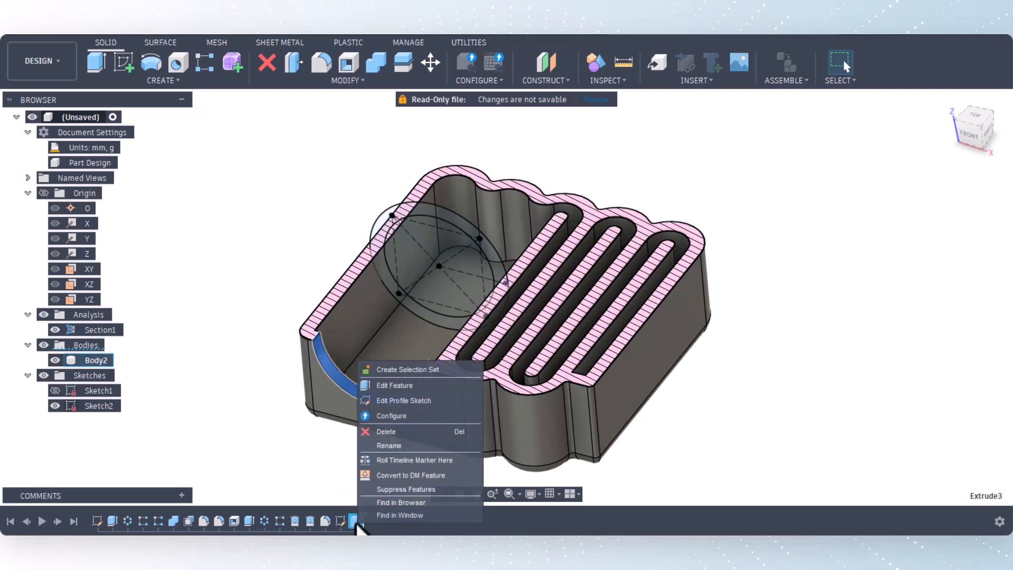
click(378, 388)
scroll(396, 215, up, 10)
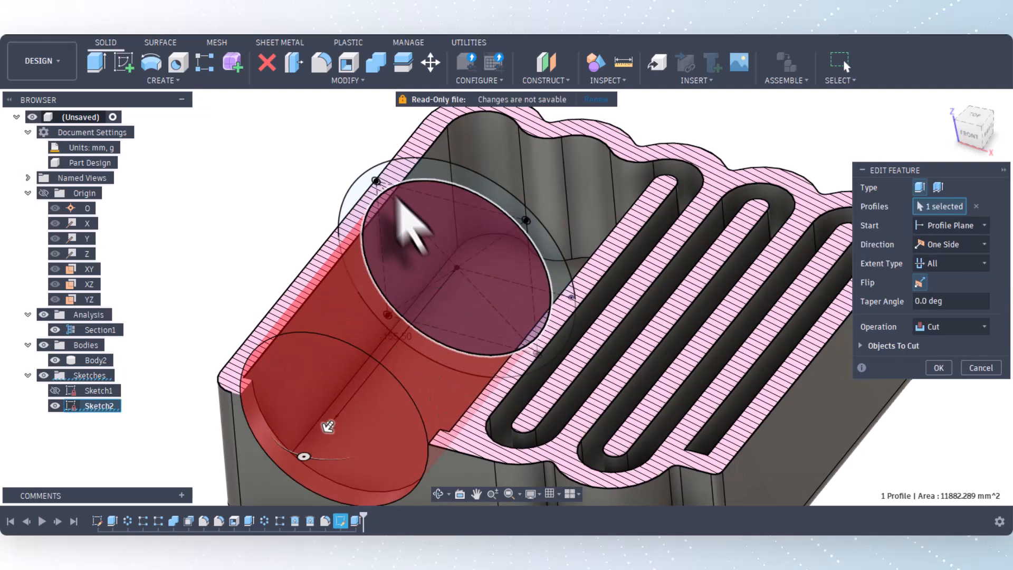
scroll(377, 182, up, 3)
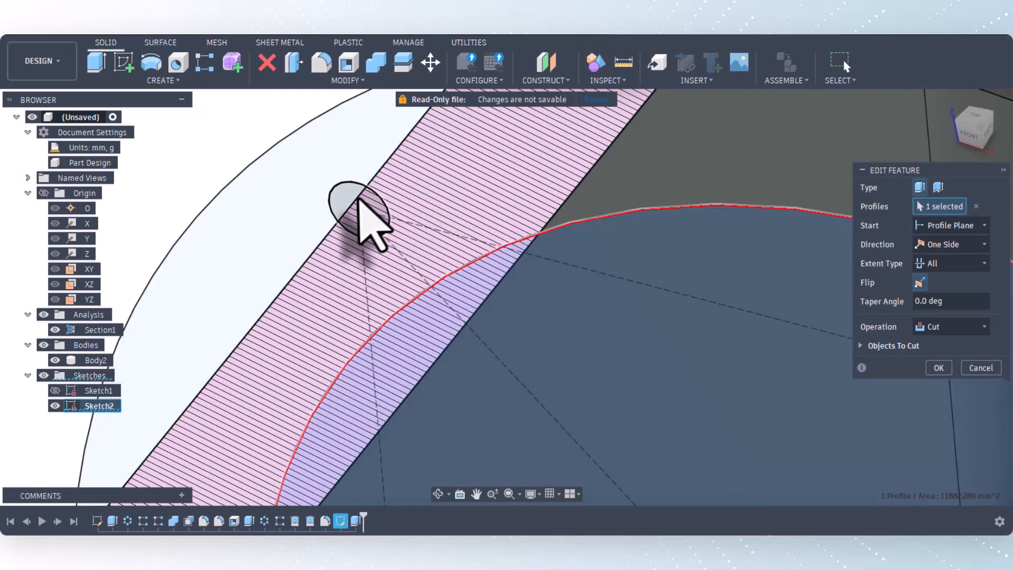
ctrl+click(358, 200)
scroll(260, 174, down, 5)
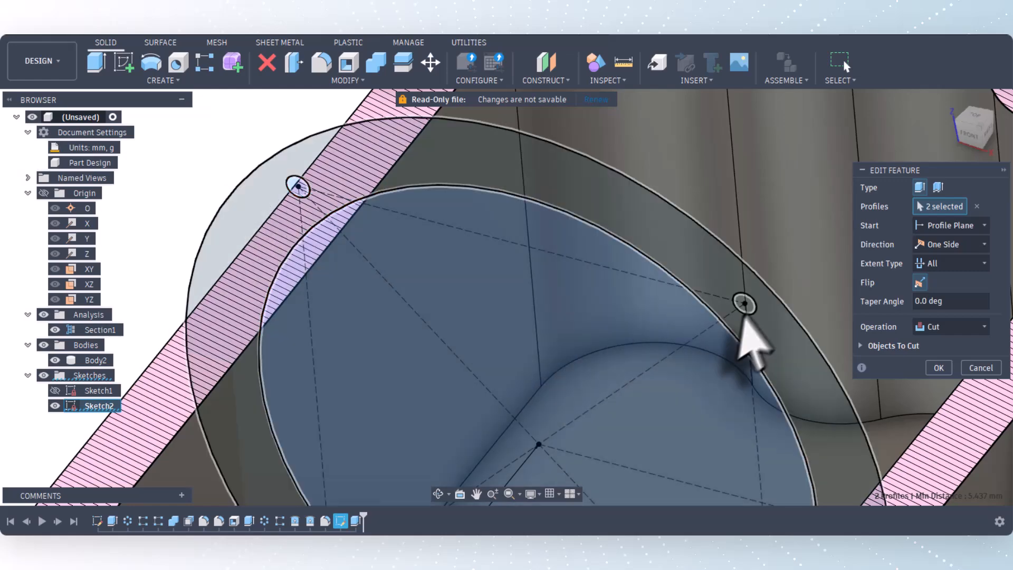
click(743, 311)
scroll(480, 227, down, 5)
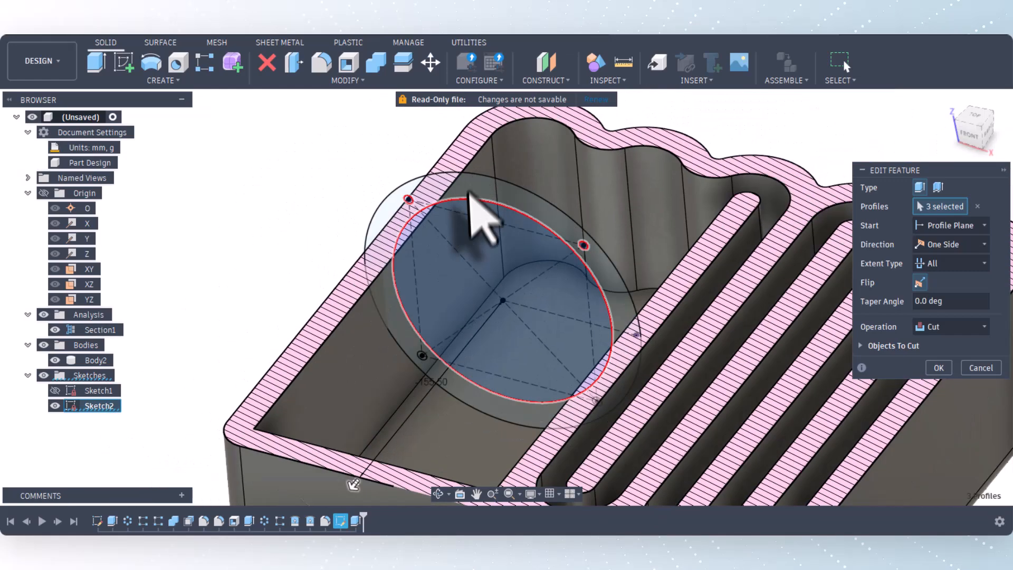
scroll(571, 358, up, 5)
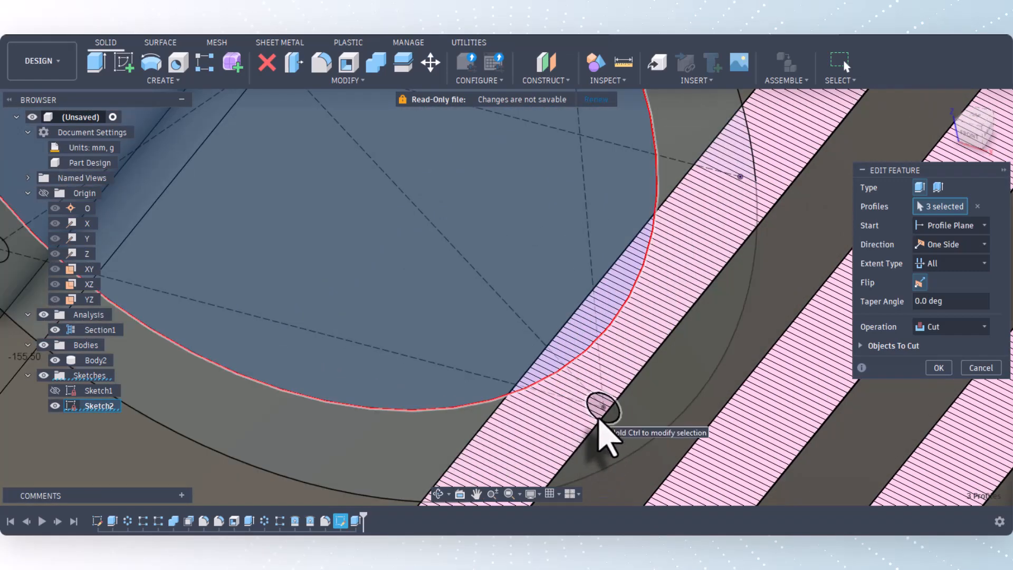
click(602, 420)
scroll(633, 407, down, 5)
scroll(388, 350, up, 5)
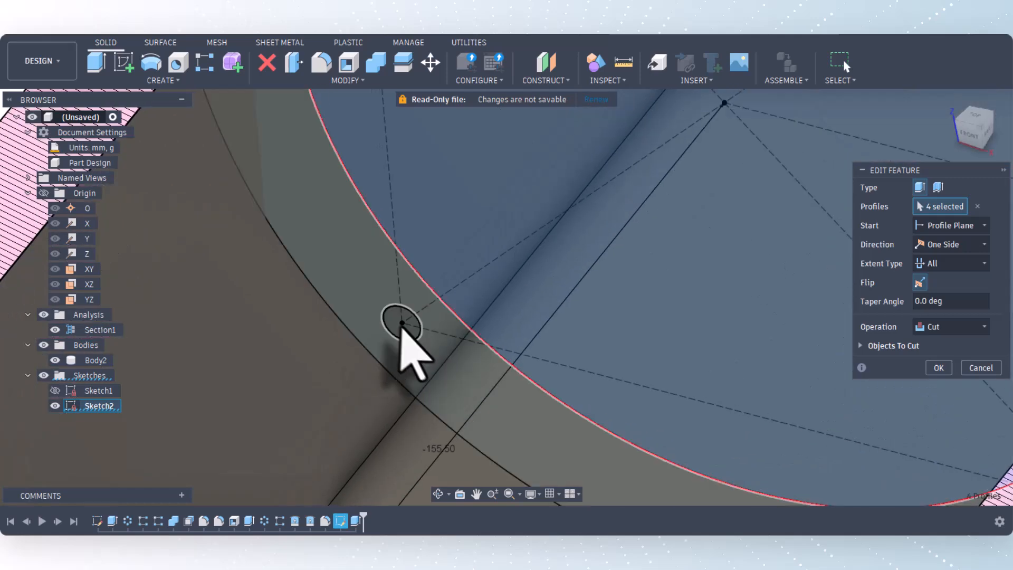
scroll(395, 326, down, 8)
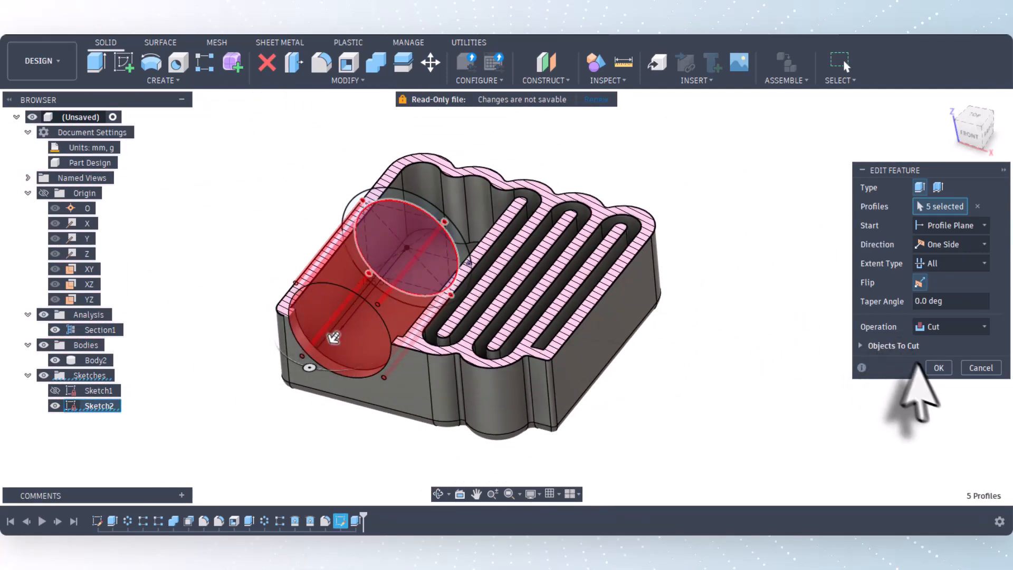
click(938, 367)
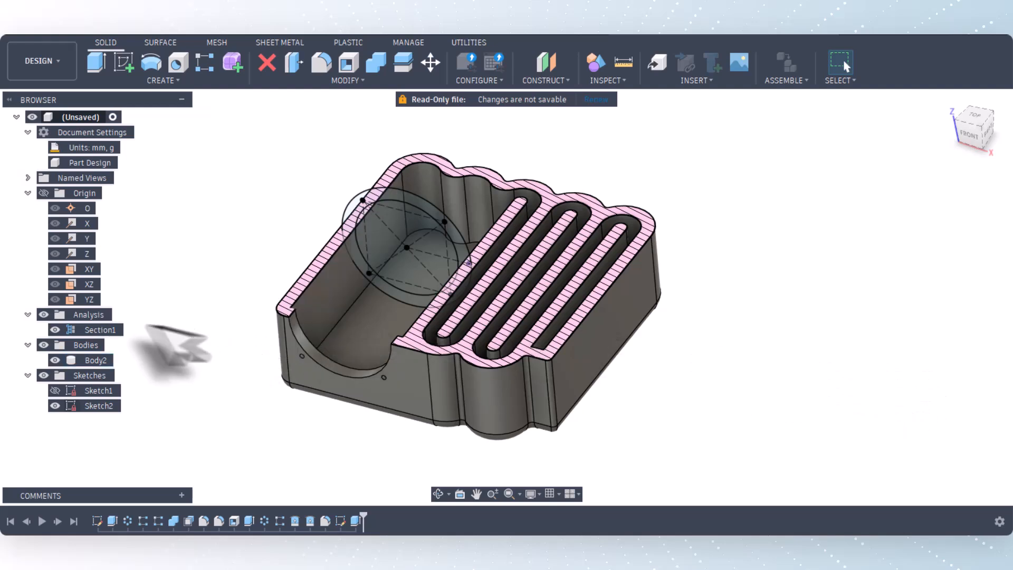
Step: Check the opening and screw holes on the whole body by hiding and restoring the section analysis
click(44, 314)
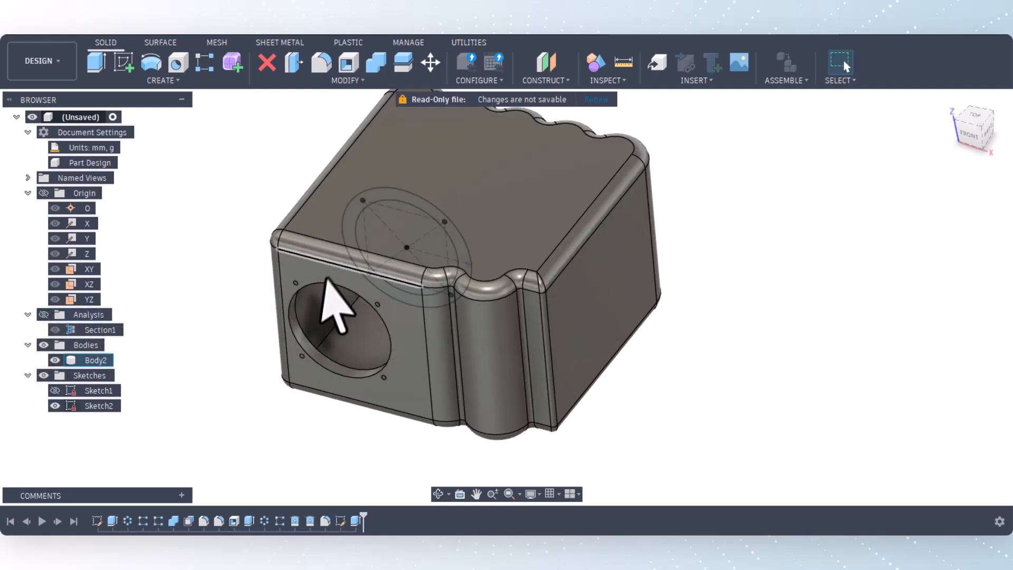
click(44, 314)
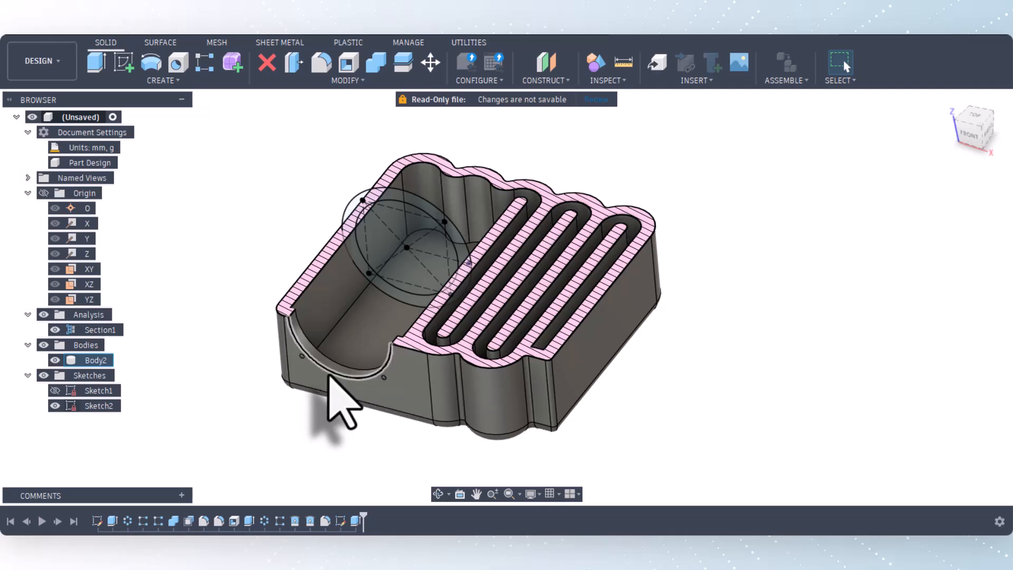
Step: Cut the ring between the two large circles 4 mm deep, using the body's front face around the opening as the start object
click(96, 62)
scroll(216, 168, up, 3)
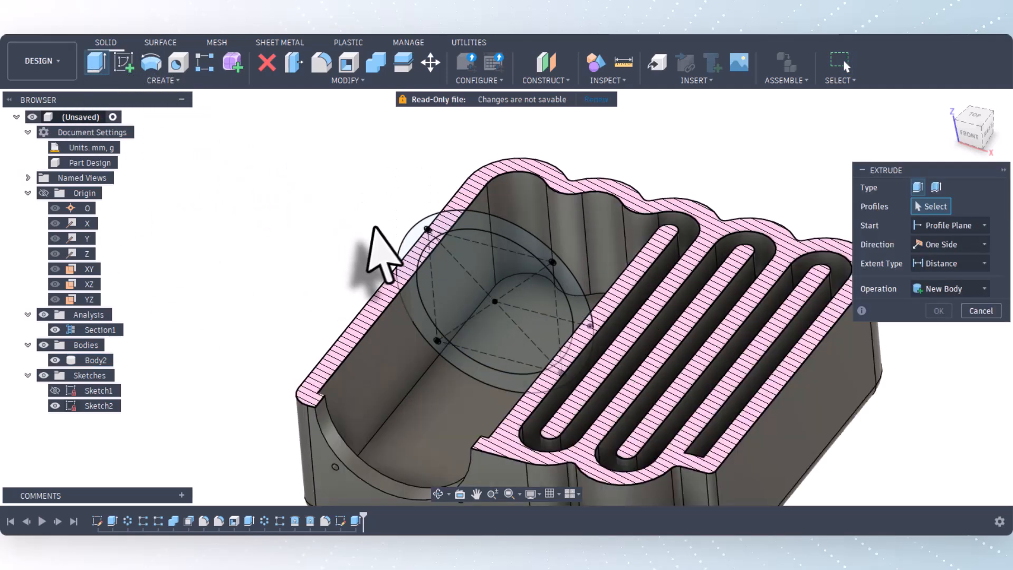
click(430, 272)
scroll(267, 228, down, 5)
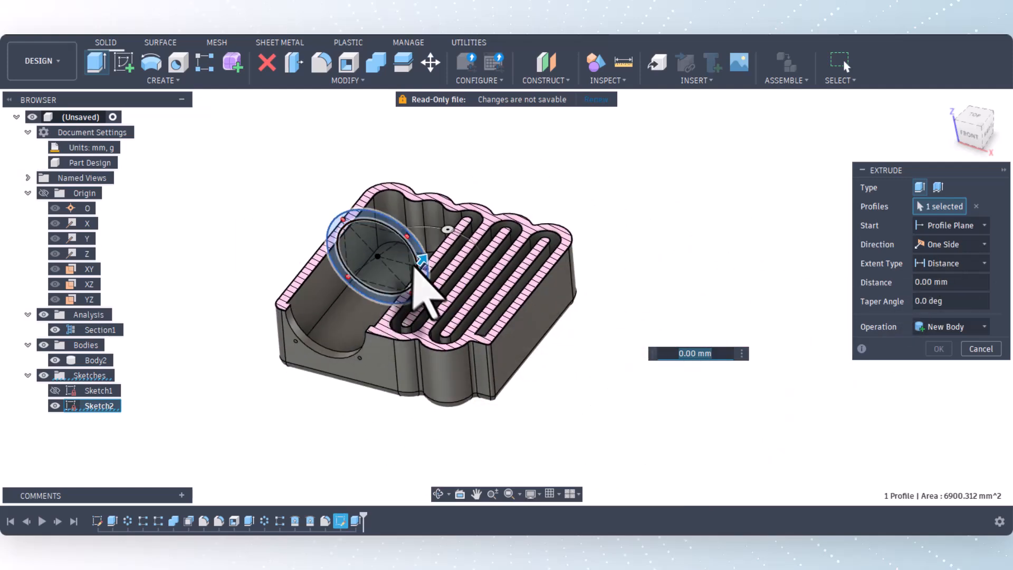
drag(427, 247, 401, 295)
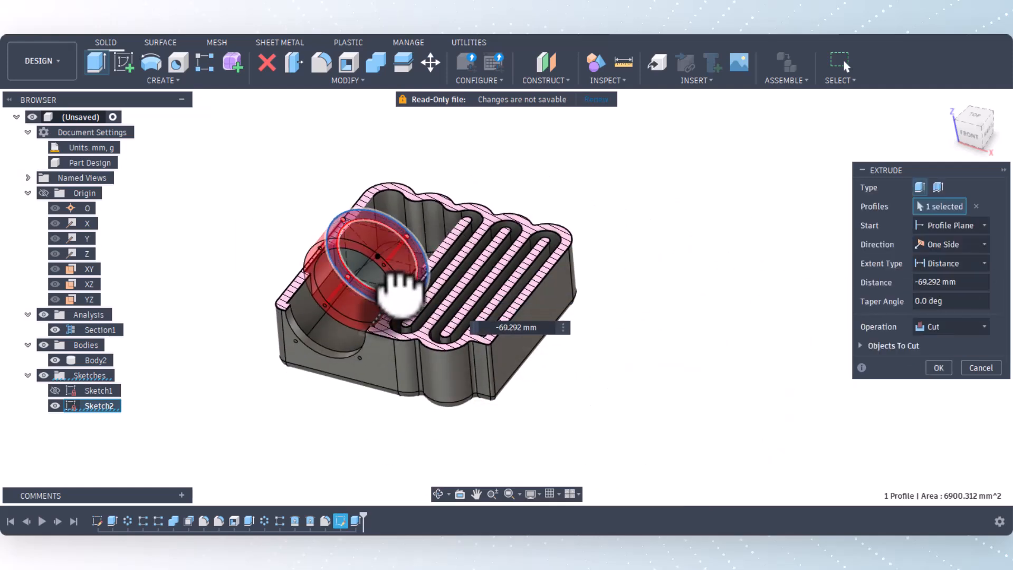
click(954, 225)
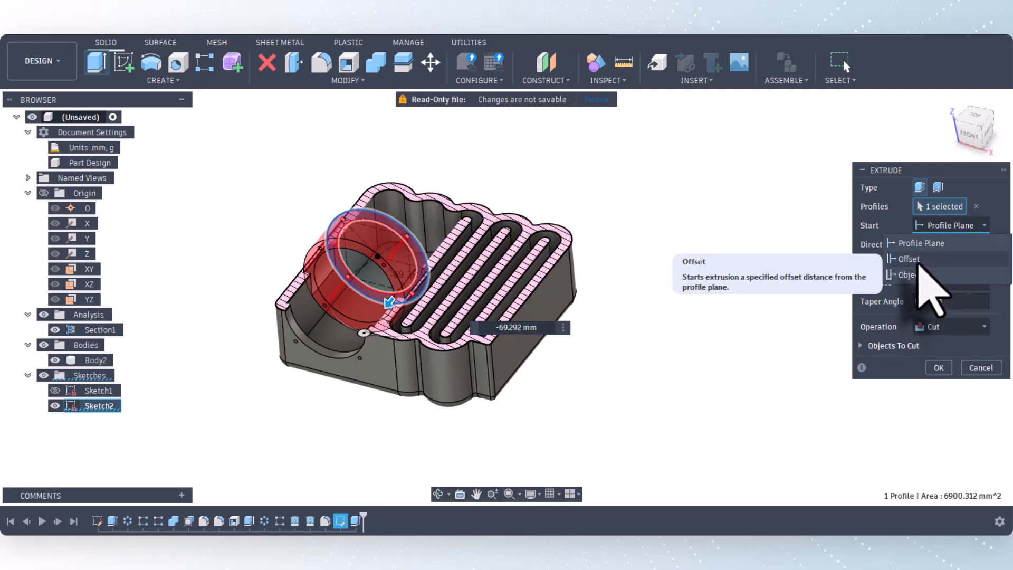
click(915, 275)
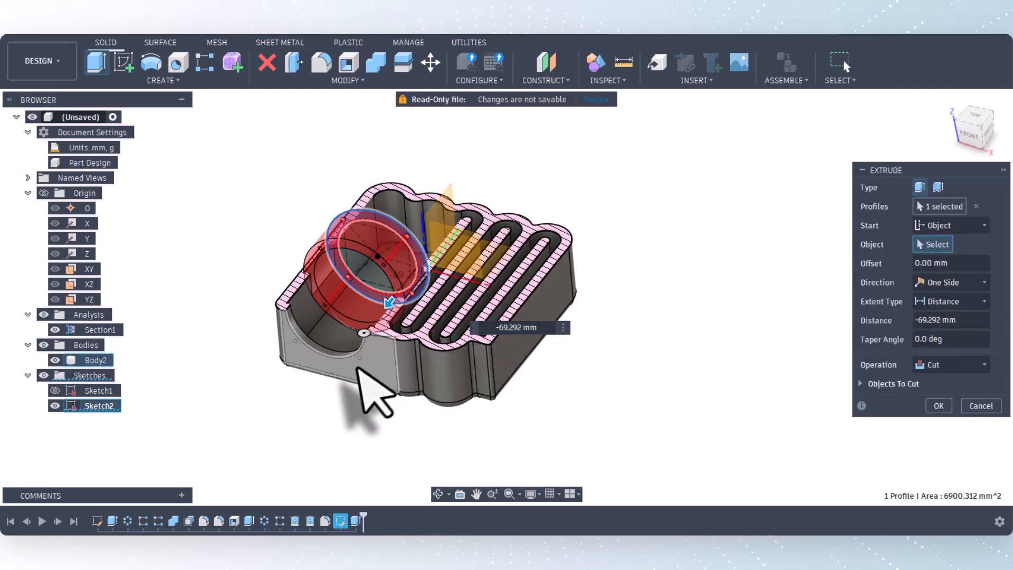
click(348, 371)
scroll(346, 372, up, 3)
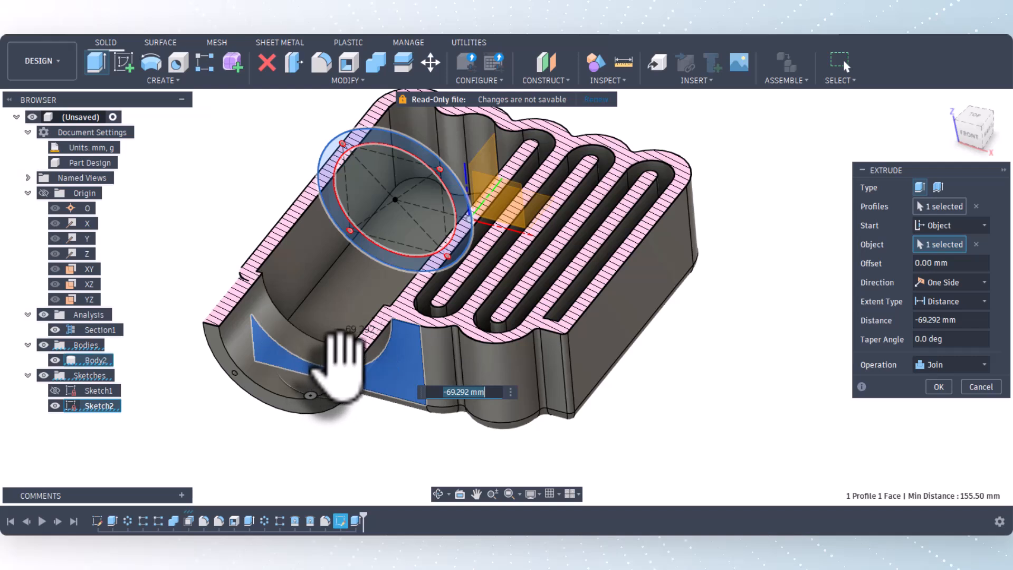
drag(340, 364, 379, 333)
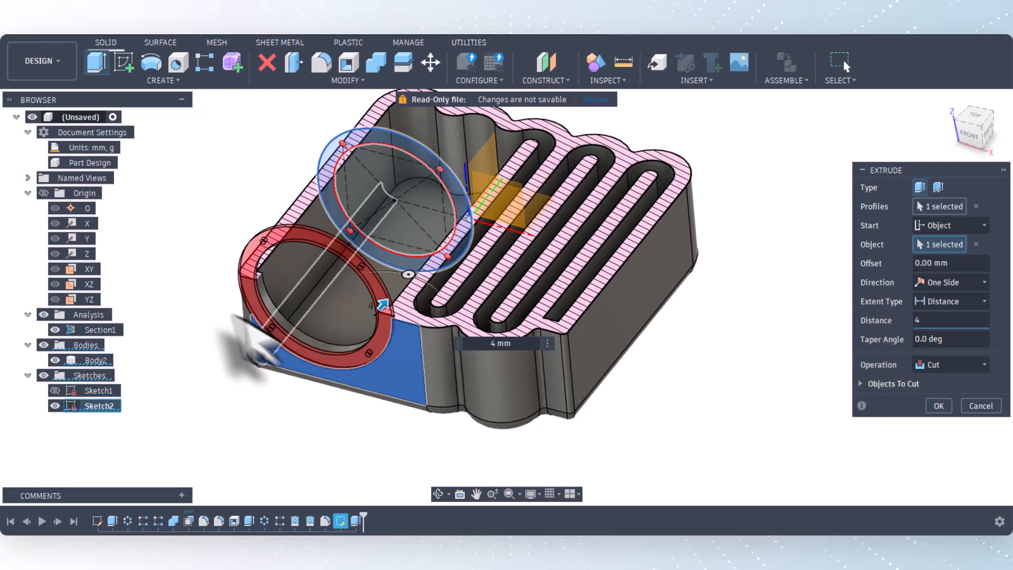
click(938, 406)
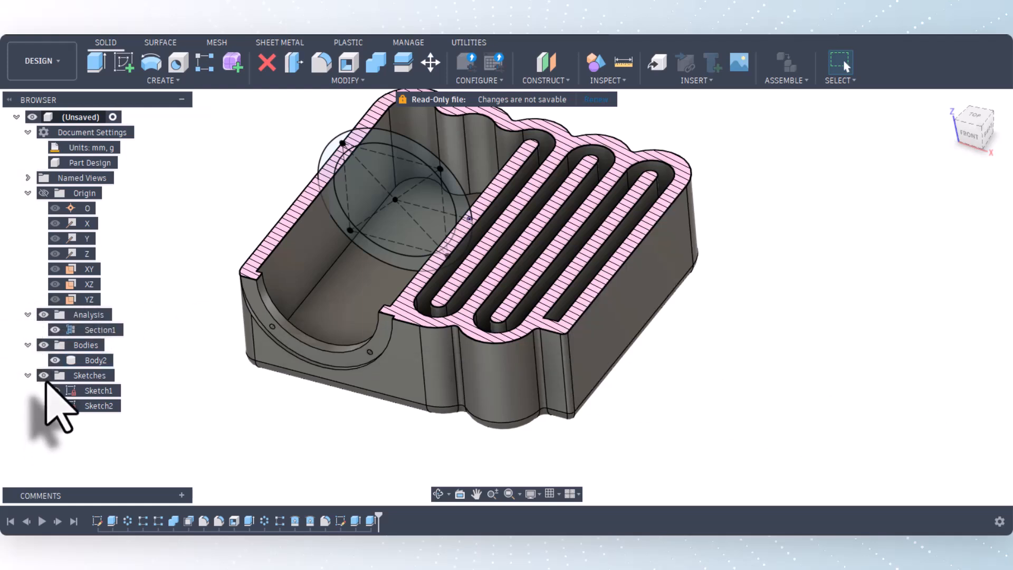
Step: Hide the sketches and check the ring recess and the outermost channel on the whole body and in the section analysis
click(44, 375)
click(55, 329)
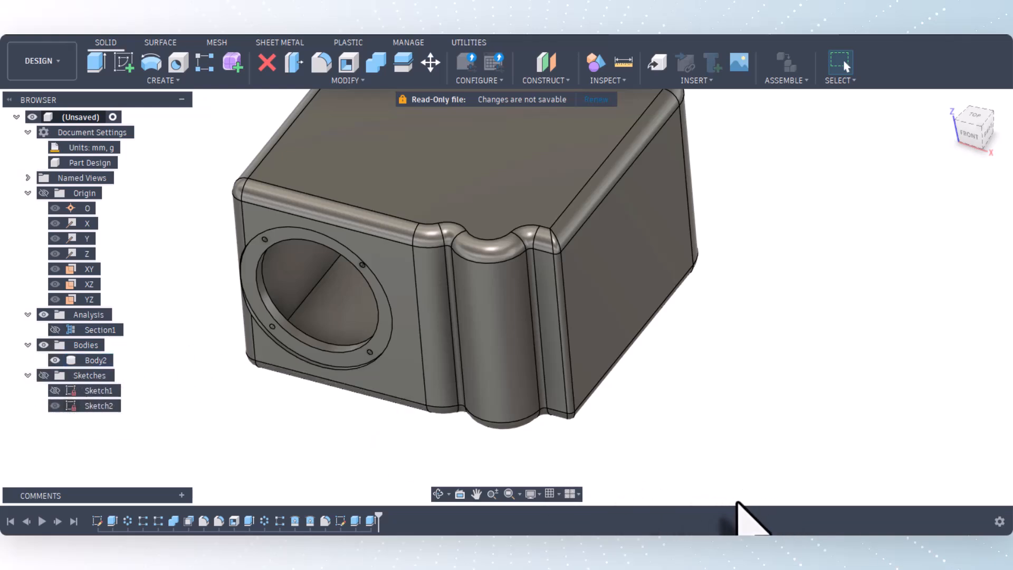
scroll(311, 441, down, 1)
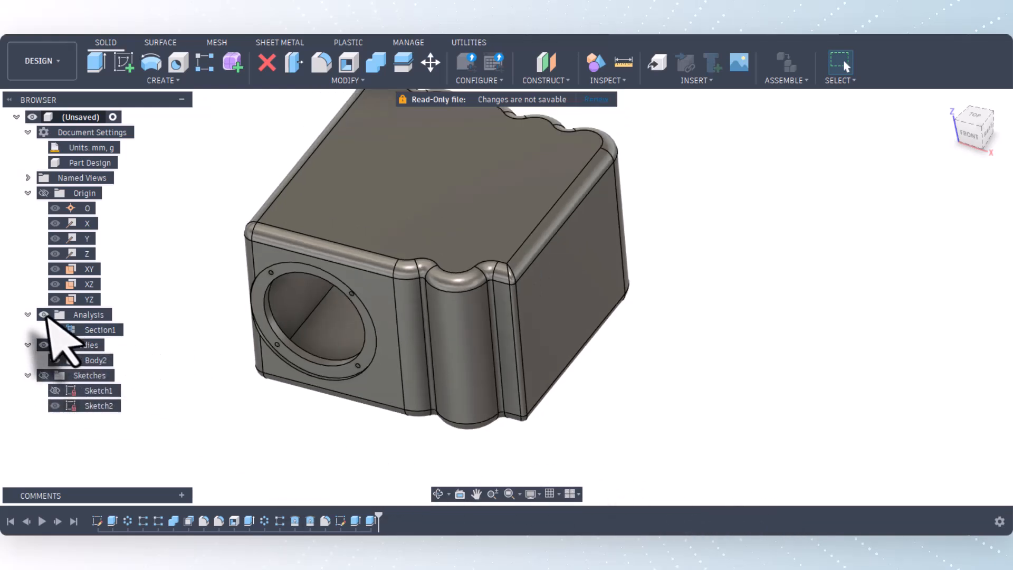
click(55, 329)
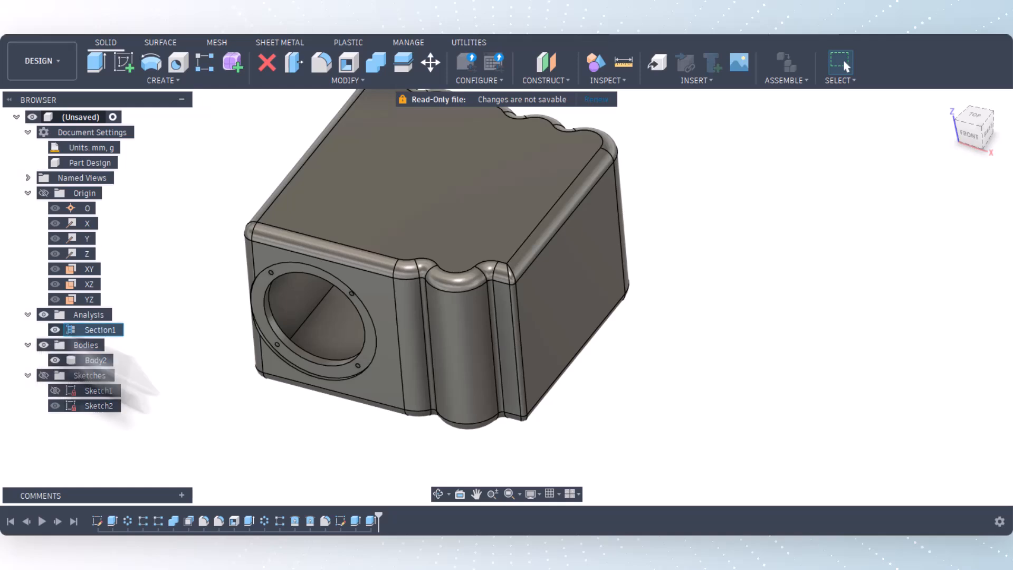
scroll(516, 407, up, 3)
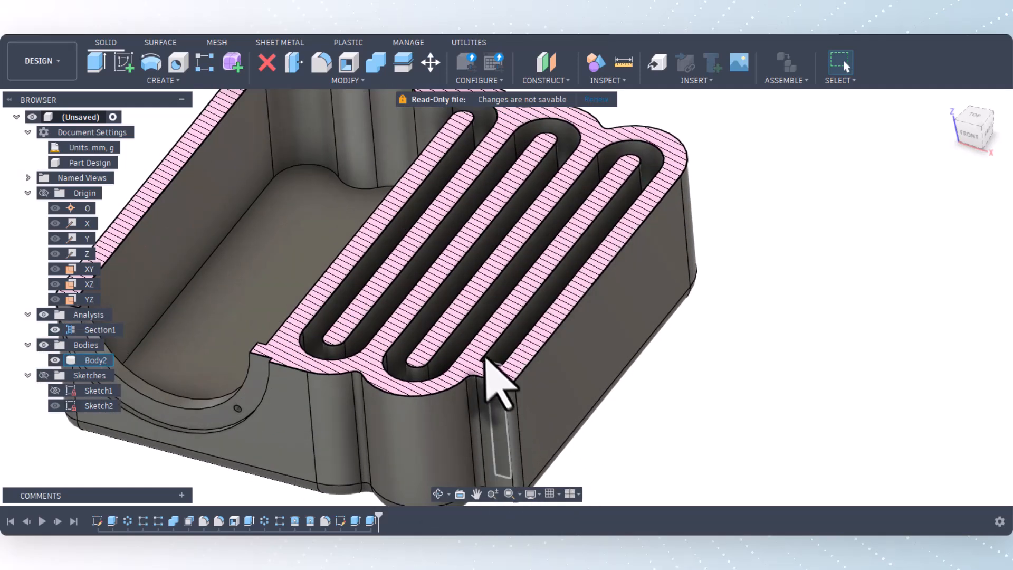
scroll(493, 357, up, 3)
scroll(522, 373, down, 8)
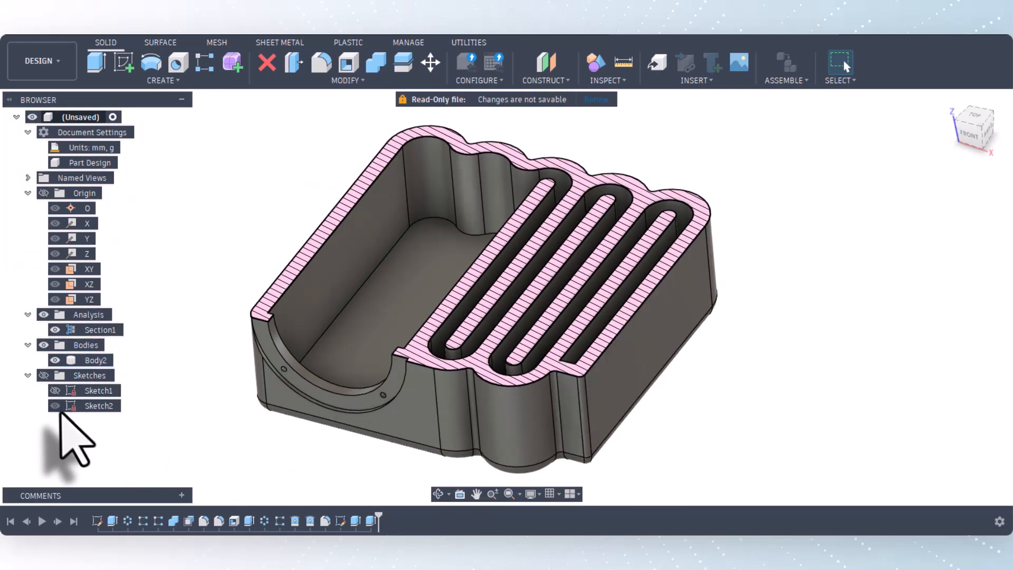
Step: Reopen Sketch2 for editing and view the sectioned body from the back
right_click(94, 405)
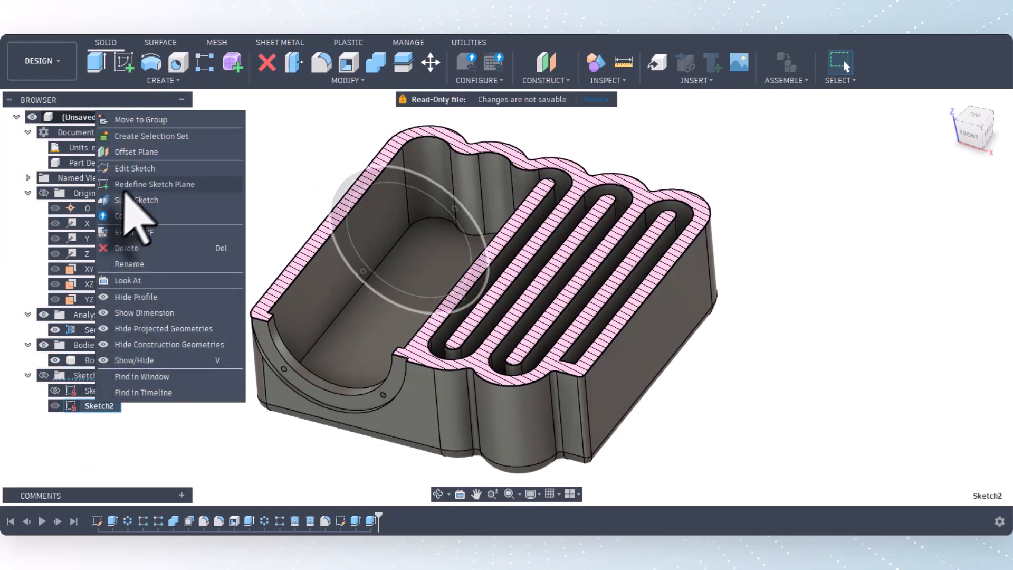
click(135, 168)
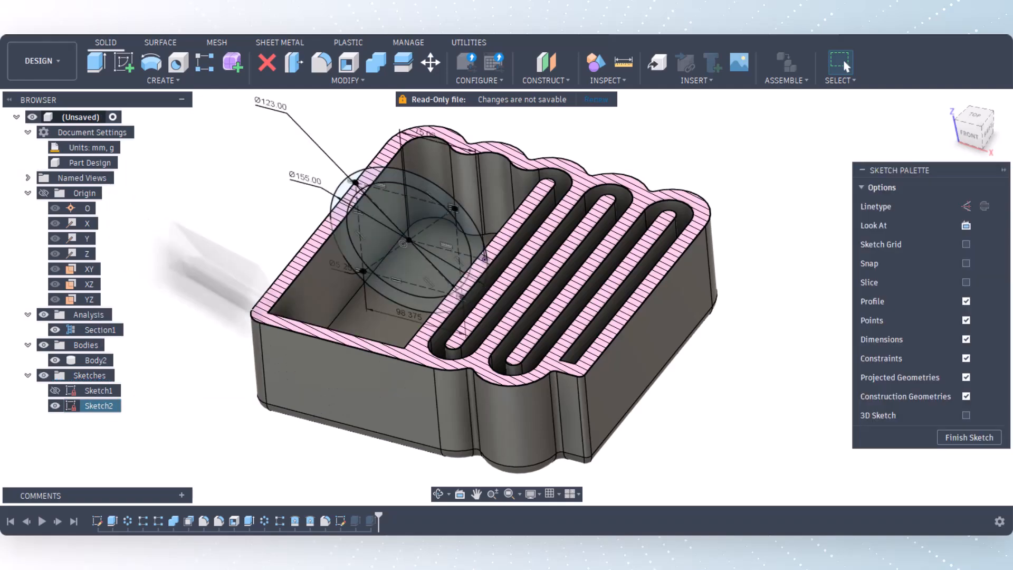
click(438, 493)
drag(477, 419, 342, 478)
right_click(339, 472)
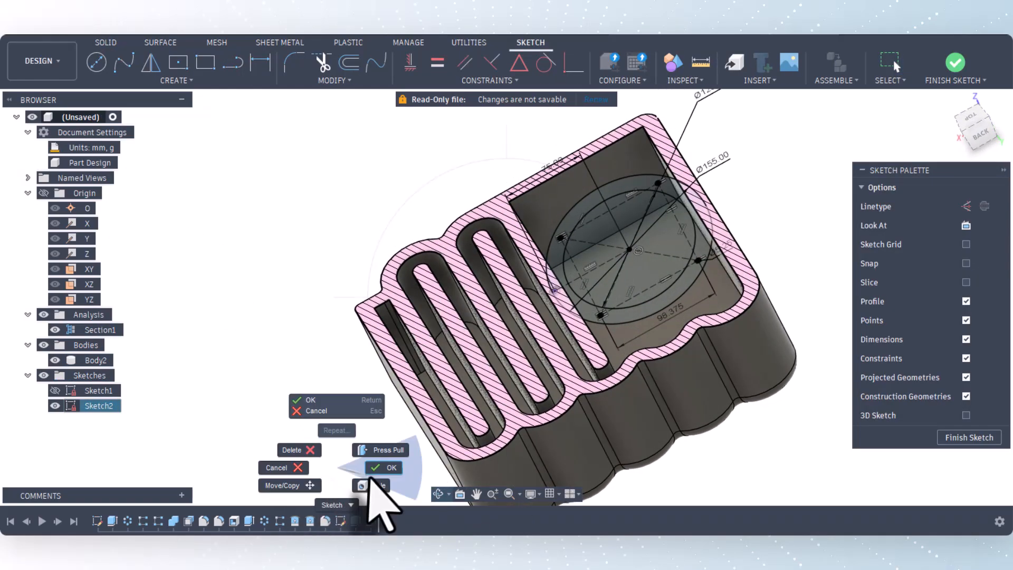
click(374, 470)
Step: Project the flat face at the end of the outermost narrow channel into the sketch with the projection link kept on
scroll(339, 271, up, 5)
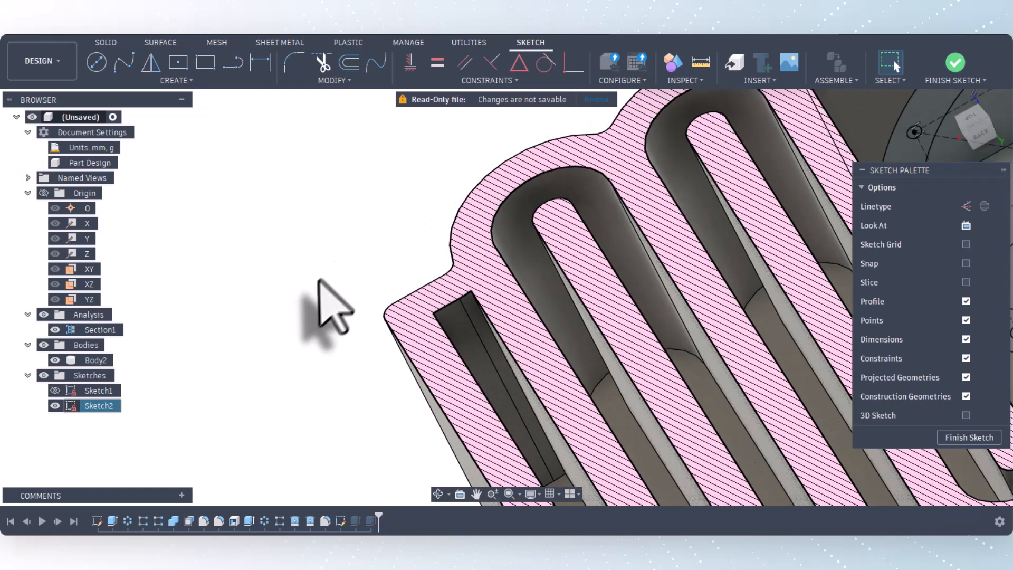
key(p)
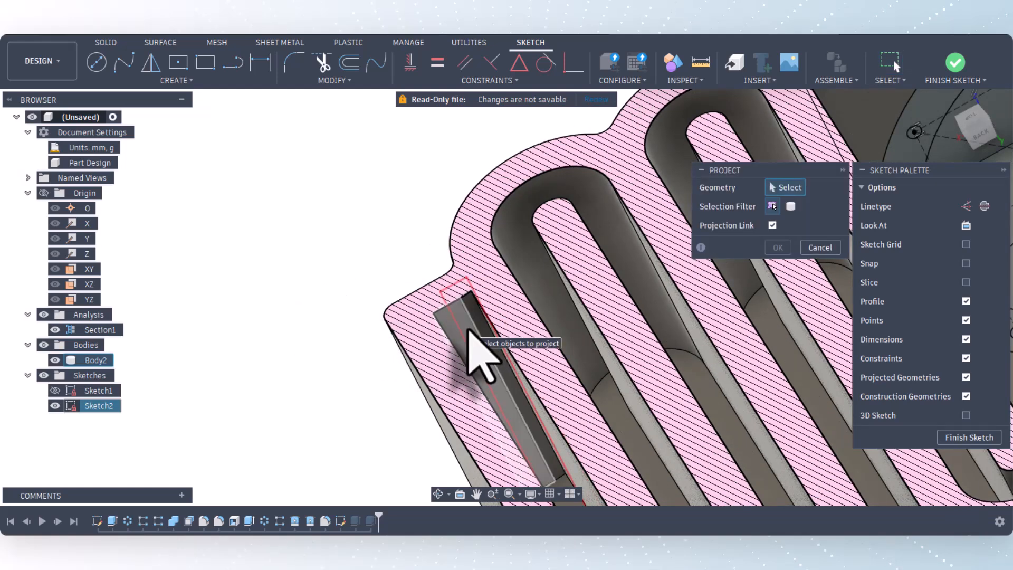
scroll(418, 418, up, 4)
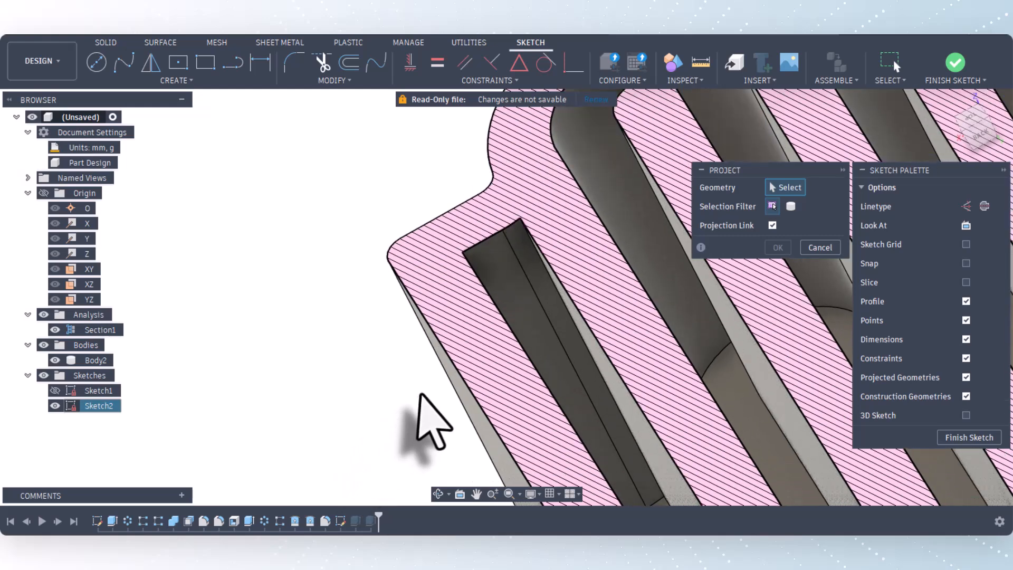
scroll(544, 252, up, 3)
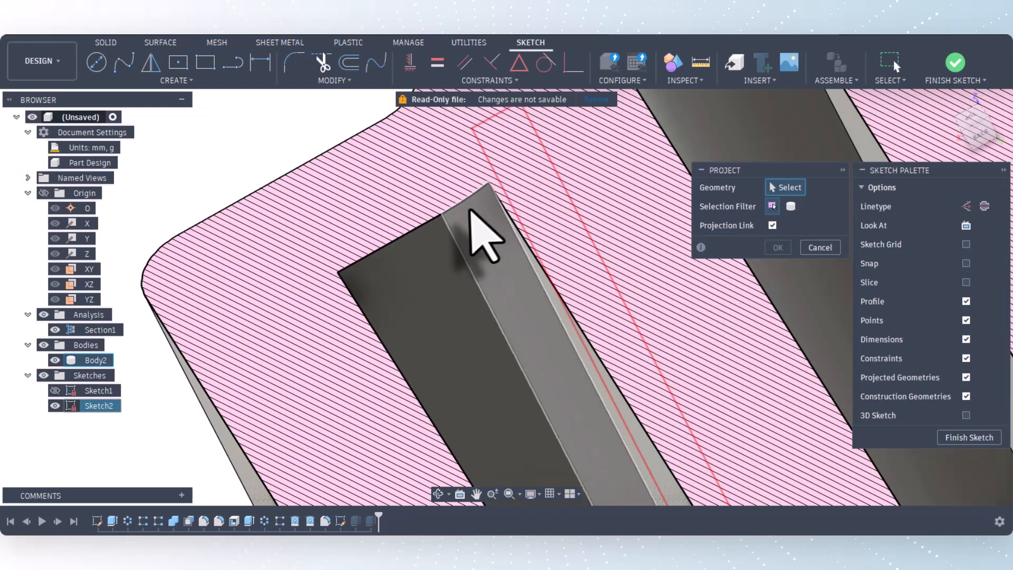
scroll(486, 267, up, 3)
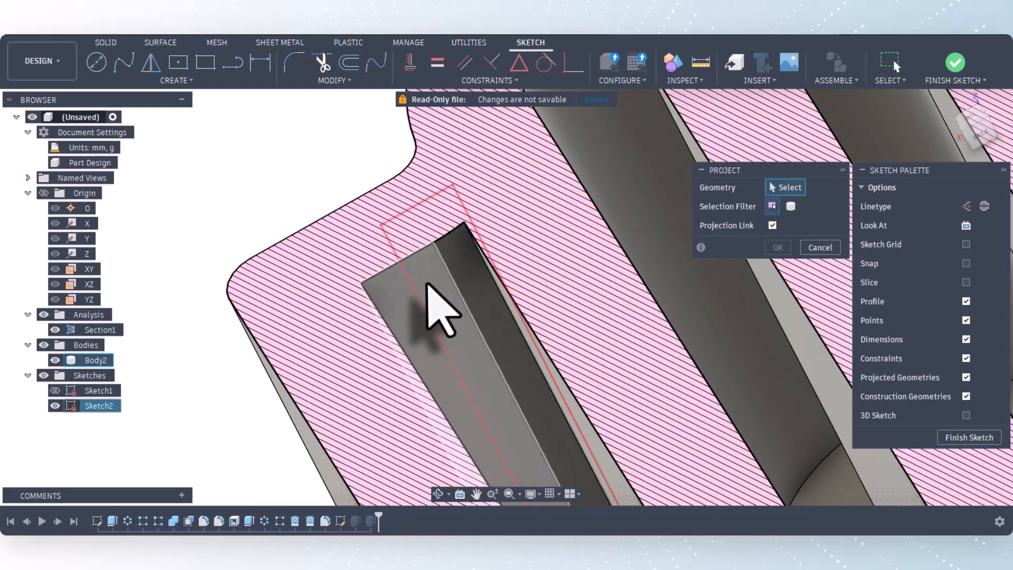
scroll(409, 305, down, 3)
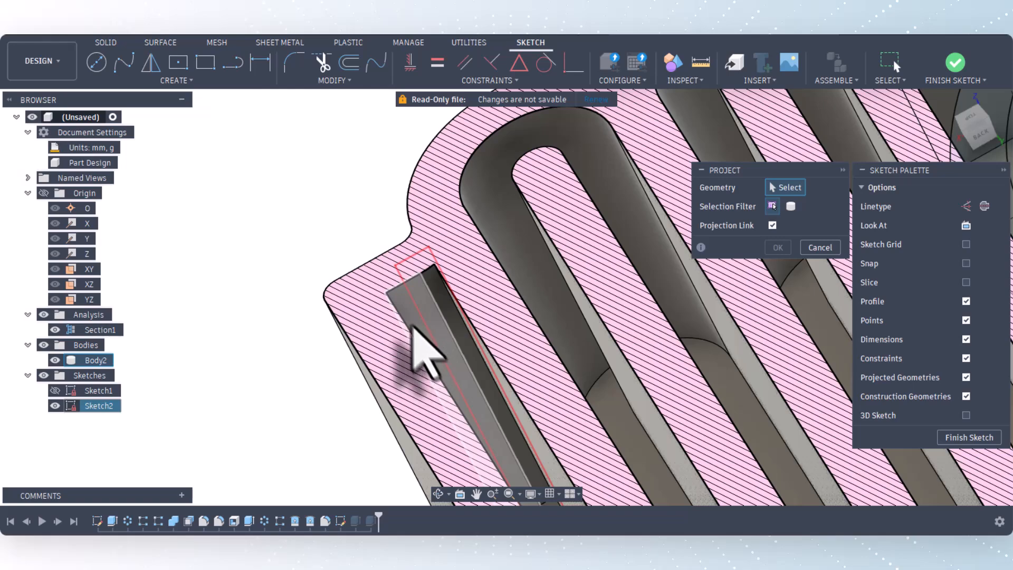
scroll(414, 332, down, 3)
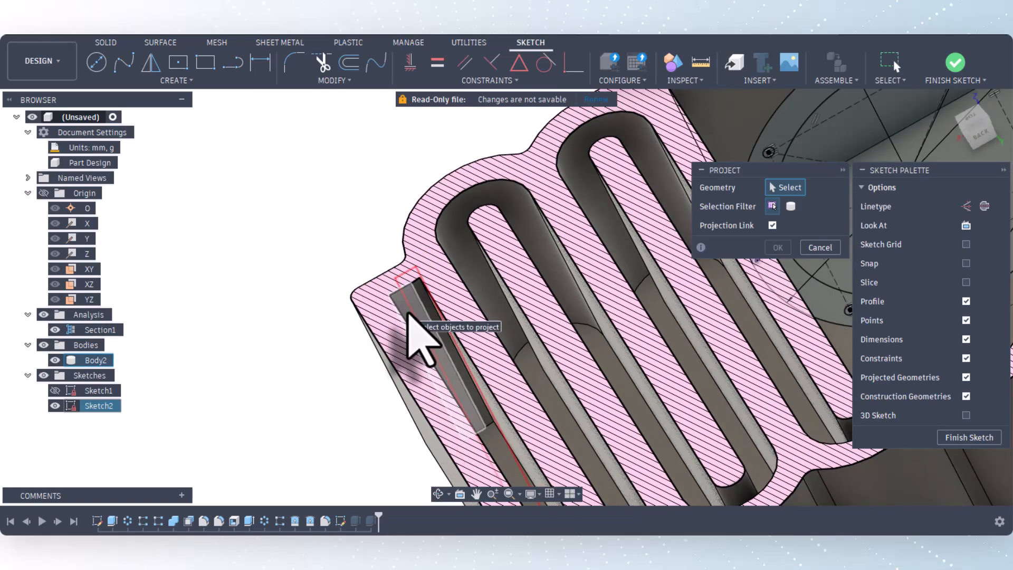
scroll(335, 267, down, 5)
scroll(402, 384, up, 5)
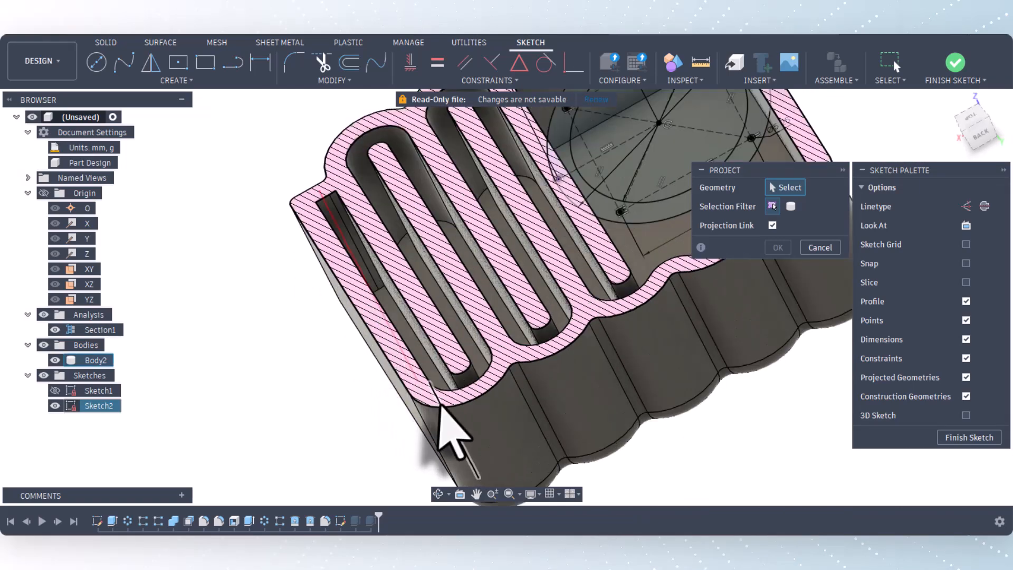
scroll(334, 244, up, 5)
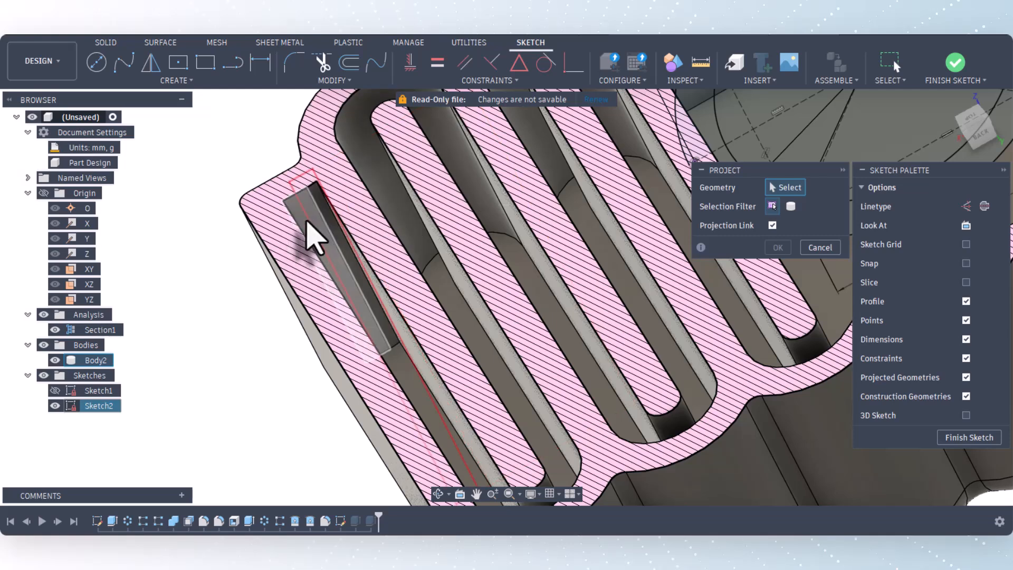
click(308, 223)
scroll(380, 388, down, 5)
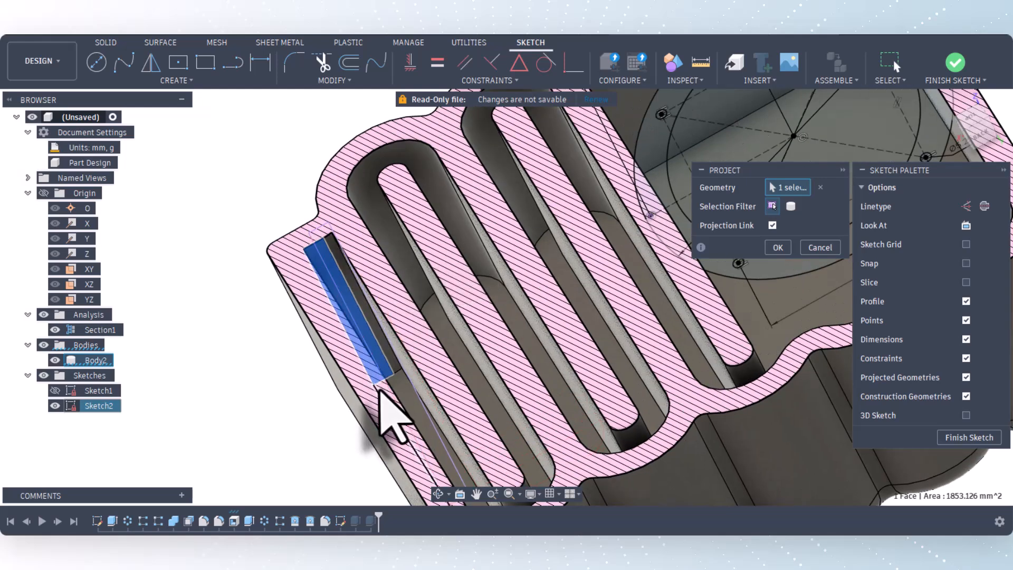
scroll(343, 253, up, 4)
scroll(329, 224, up, 3)
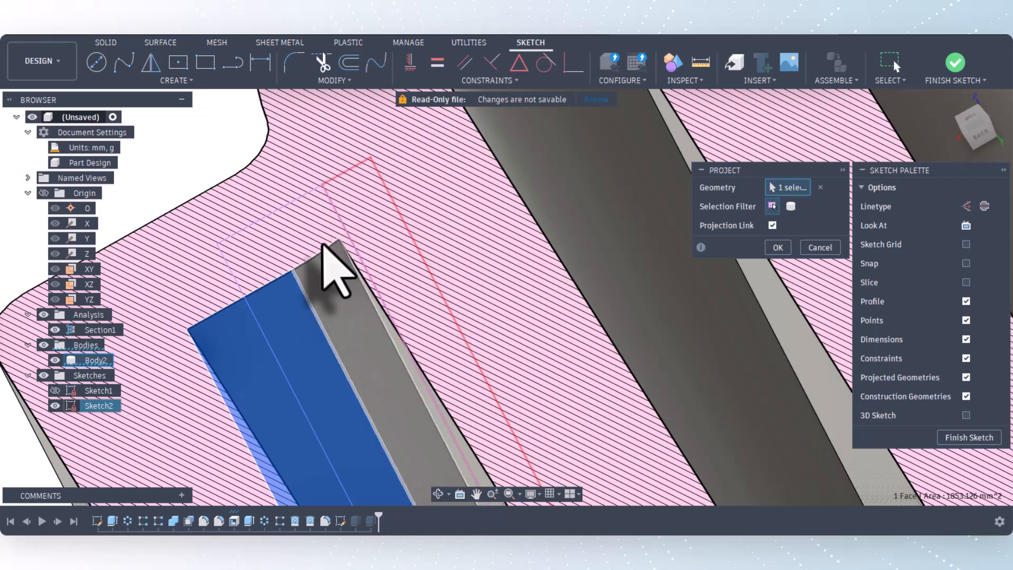
scroll(324, 245, down, 5)
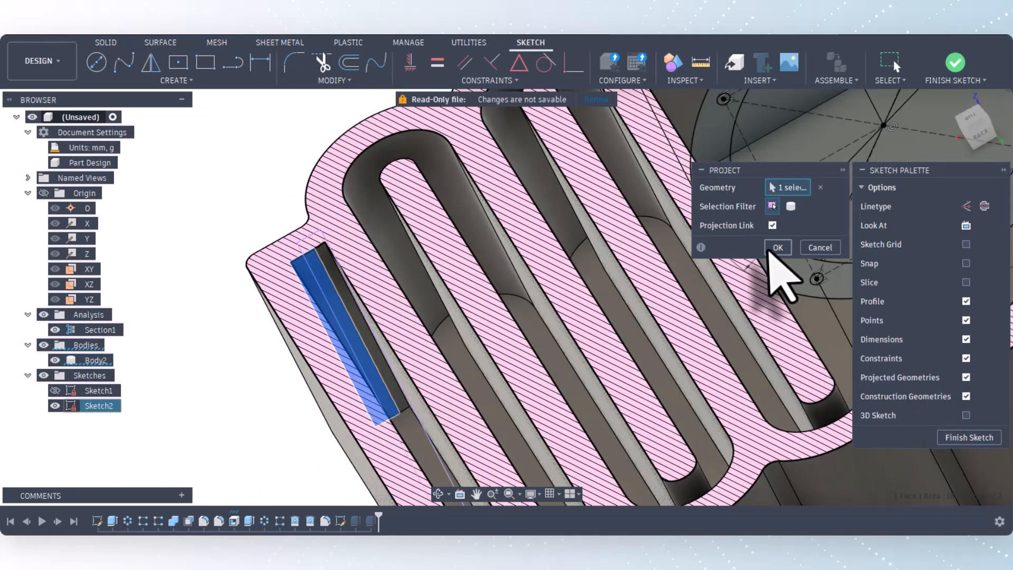
click(770, 247)
scroll(396, 246, down, 3)
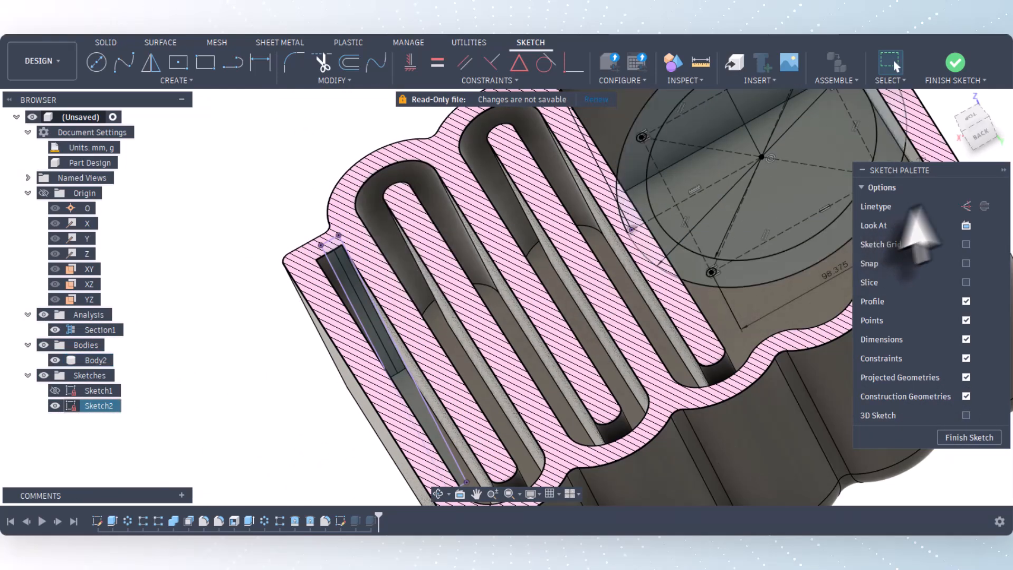
Step: Face the sketch squarely from the back and slice the body at the sketch plane
click(981, 136)
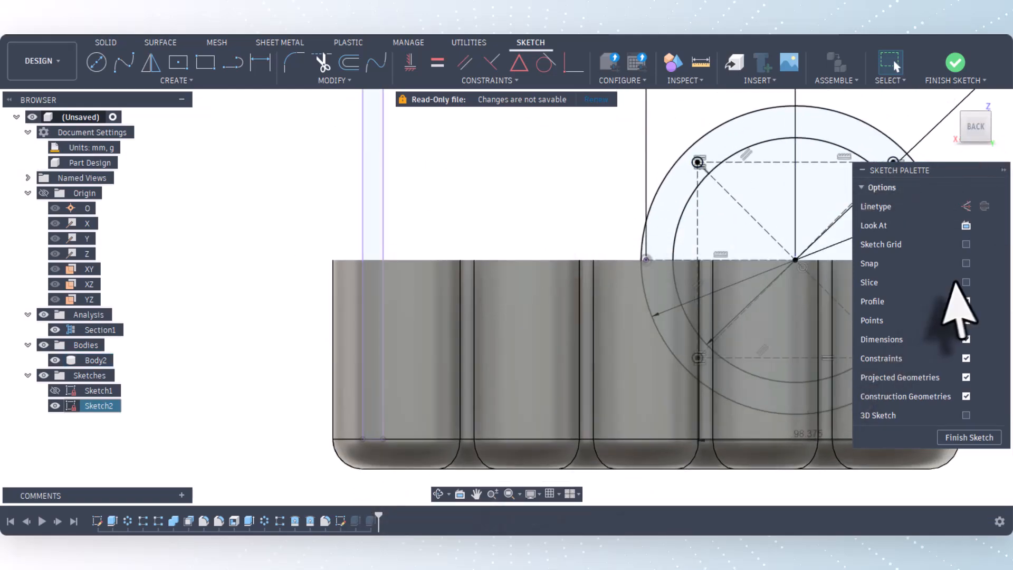
click(966, 283)
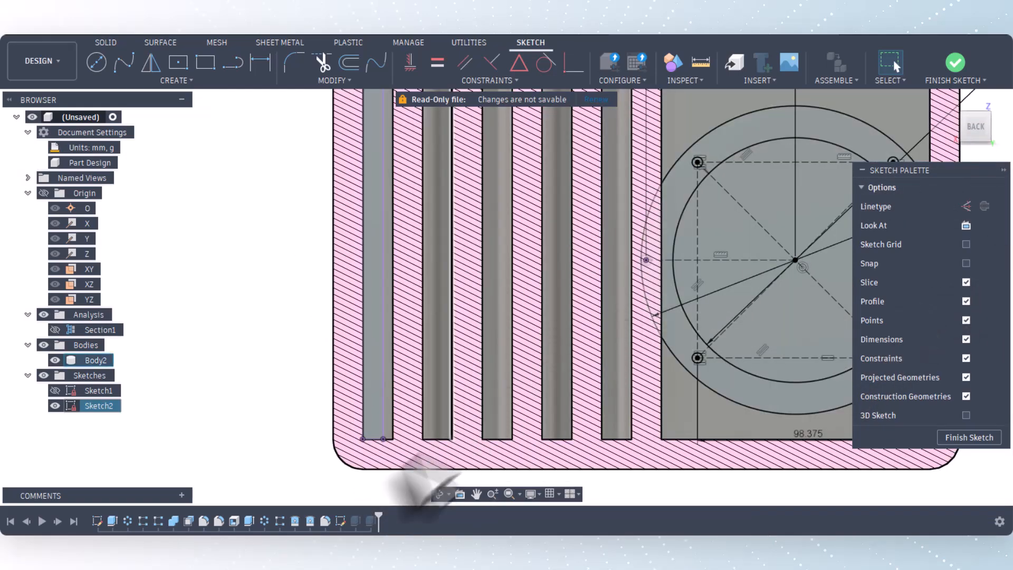
scroll(380, 416, down, 2)
scroll(391, 295, up, 2)
scroll(430, 193, up, 3)
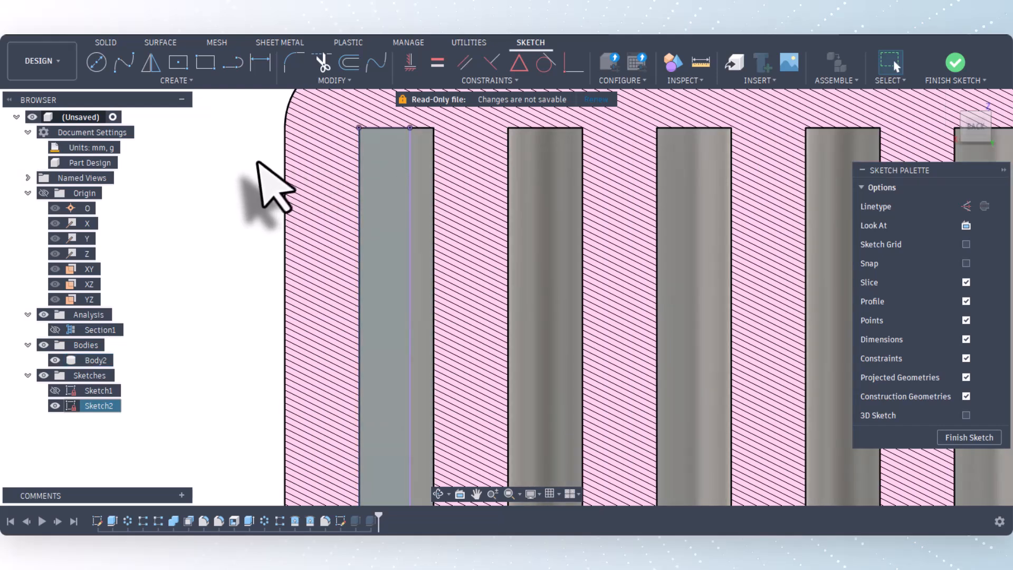
Step: Project the outermost channel's long side edge nearest the neighbouring channel into the sketch
key(p)
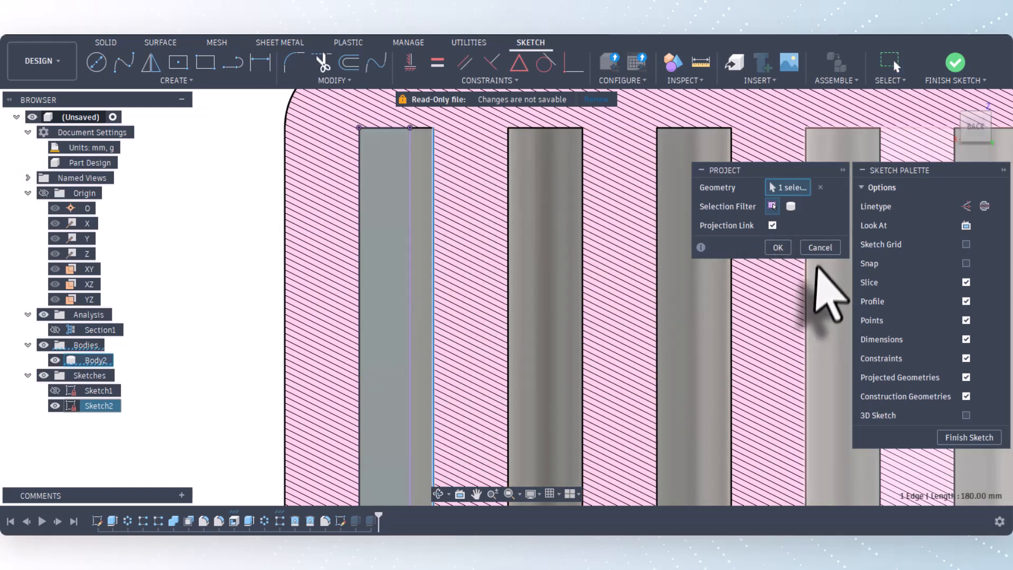
click(778, 247)
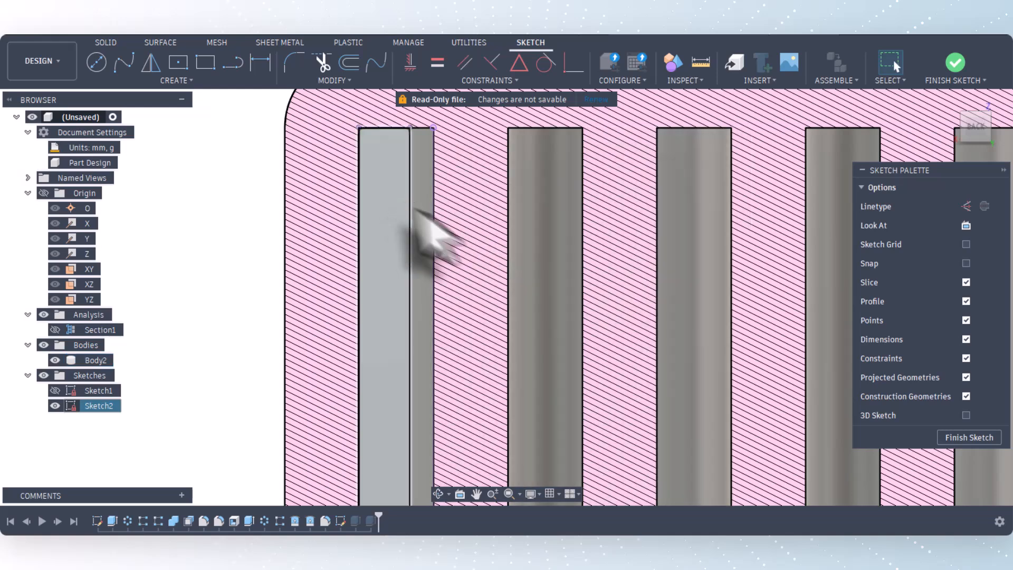
scroll(441, 237, down, 3)
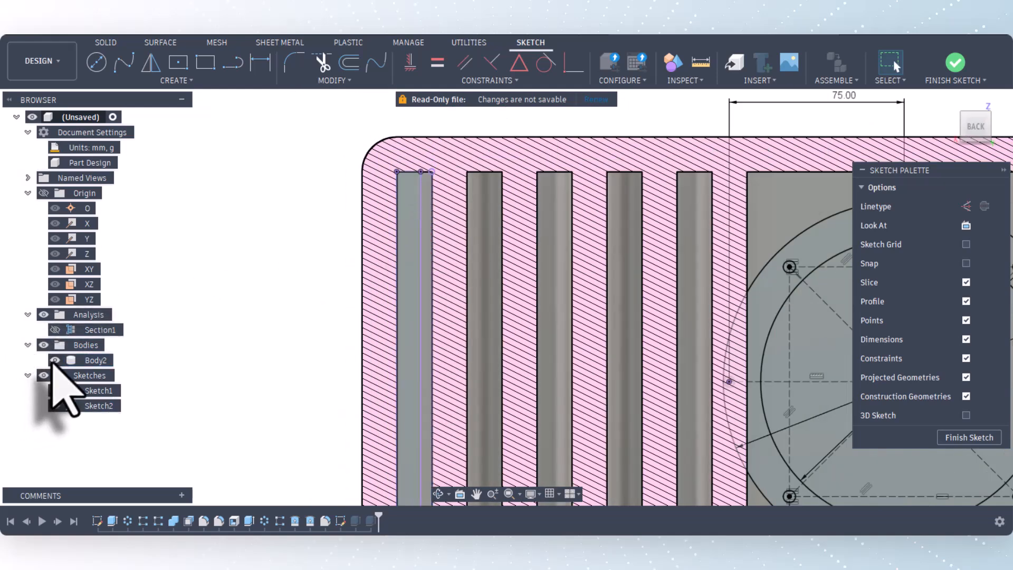
Step: Hide Body2 and delete the projected channel face's inner long line and its two short end lines from the sketch
click(55, 360)
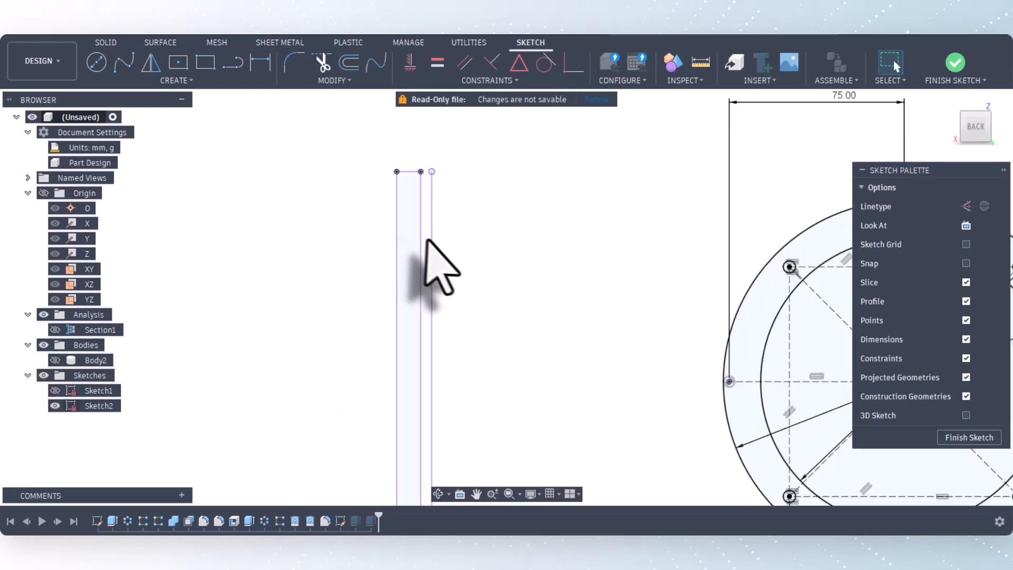
scroll(391, 287, down, 2)
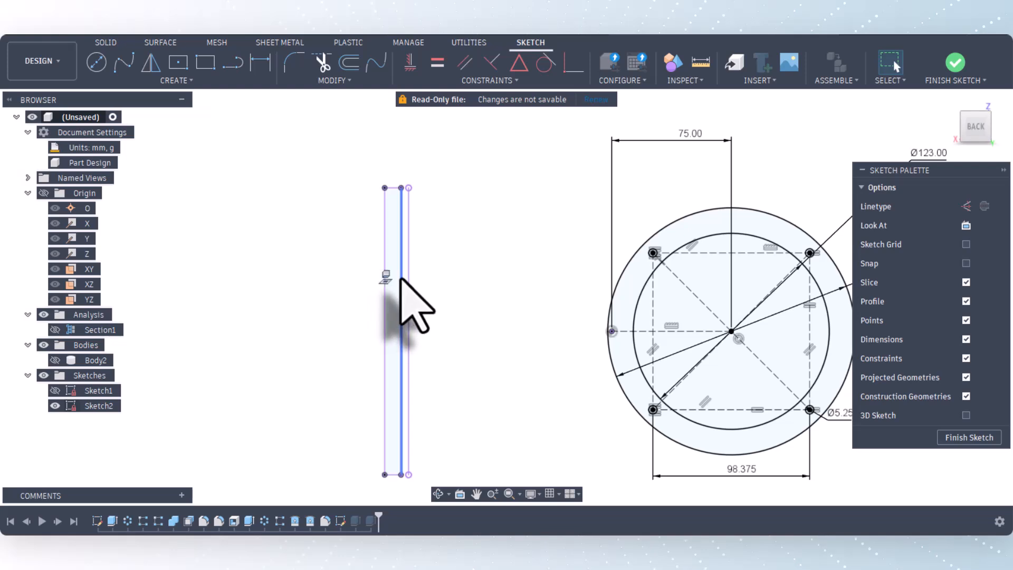
key(Delete)
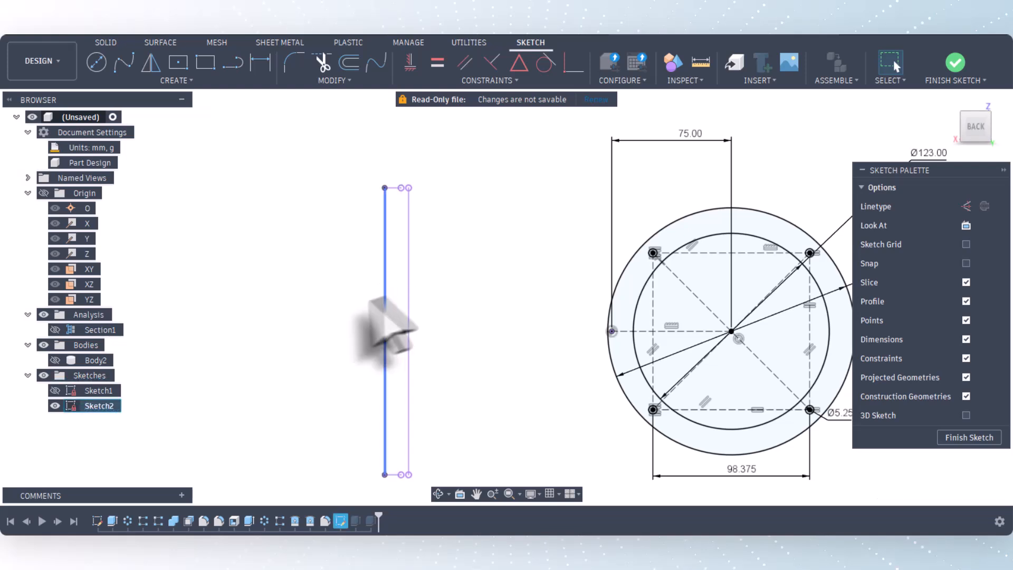
scroll(401, 501, up, 3)
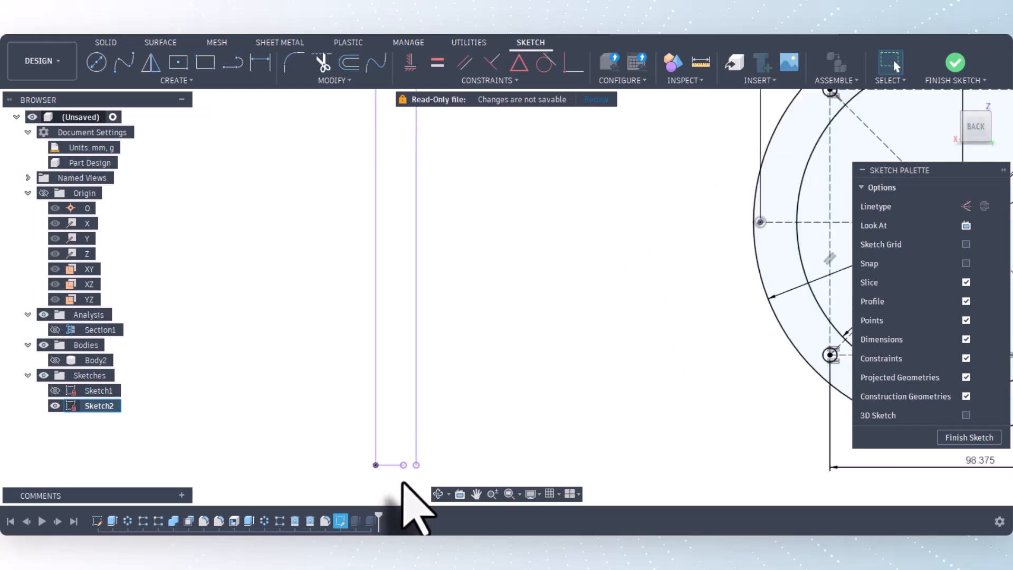
scroll(414, 493, down, 3)
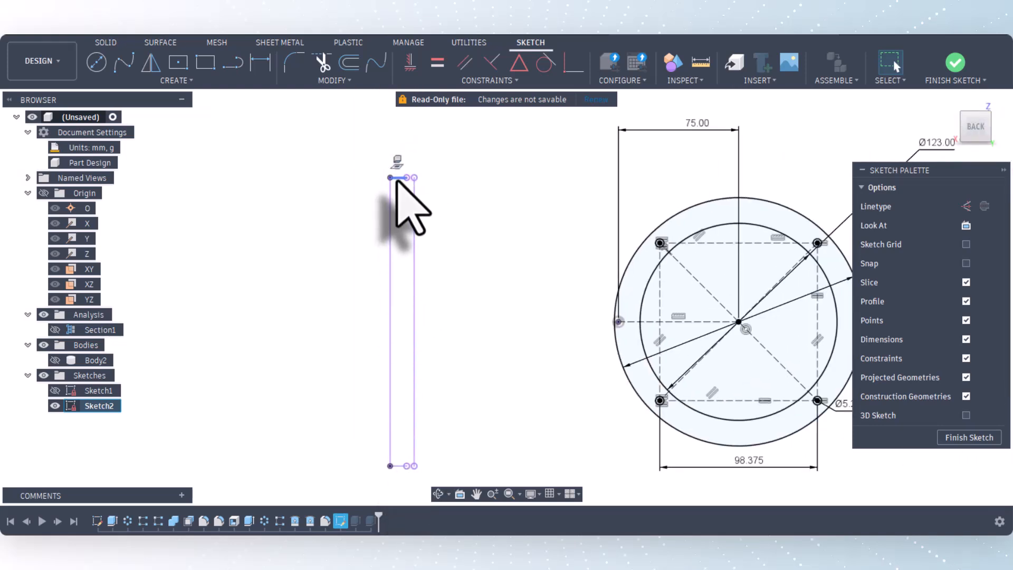
key(Delete)
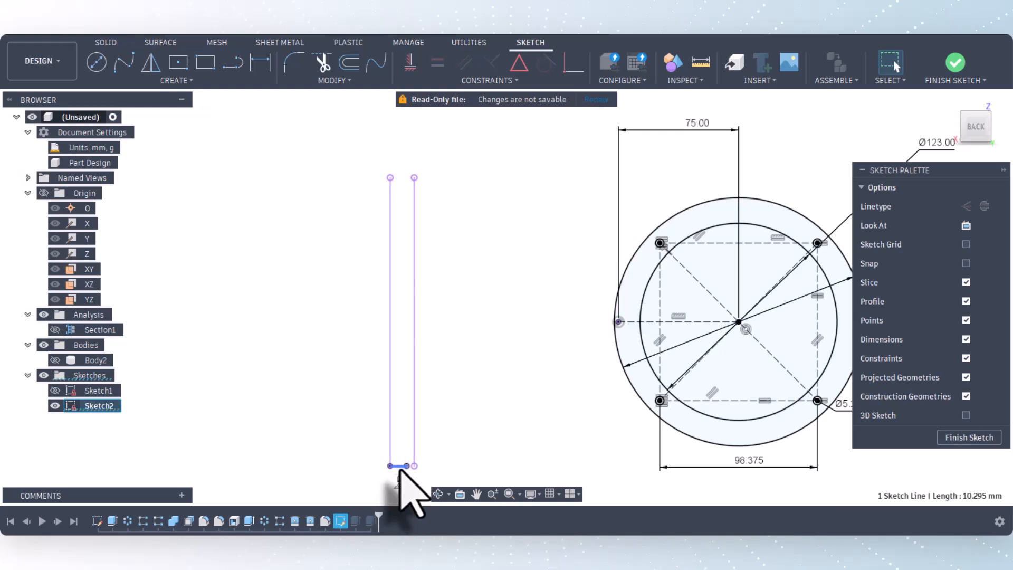
key(Delete)
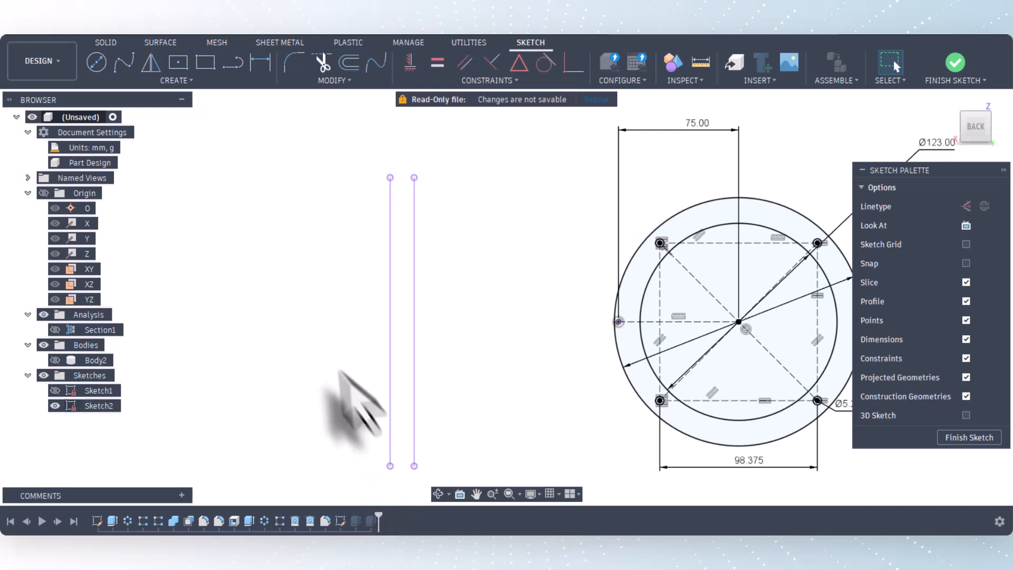
Step: Draw a 15 mm wide two-point rectangle spanning the full length between the two remaining projected lines
click(205, 62)
click(390, 177)
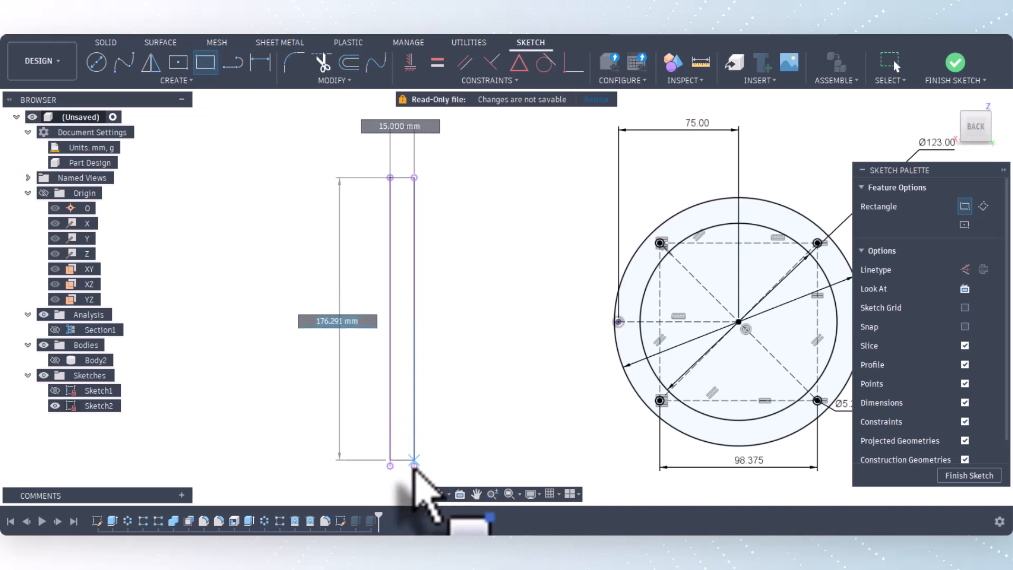
click(414, 467)
right_click(288, 343)
click(332, 343)
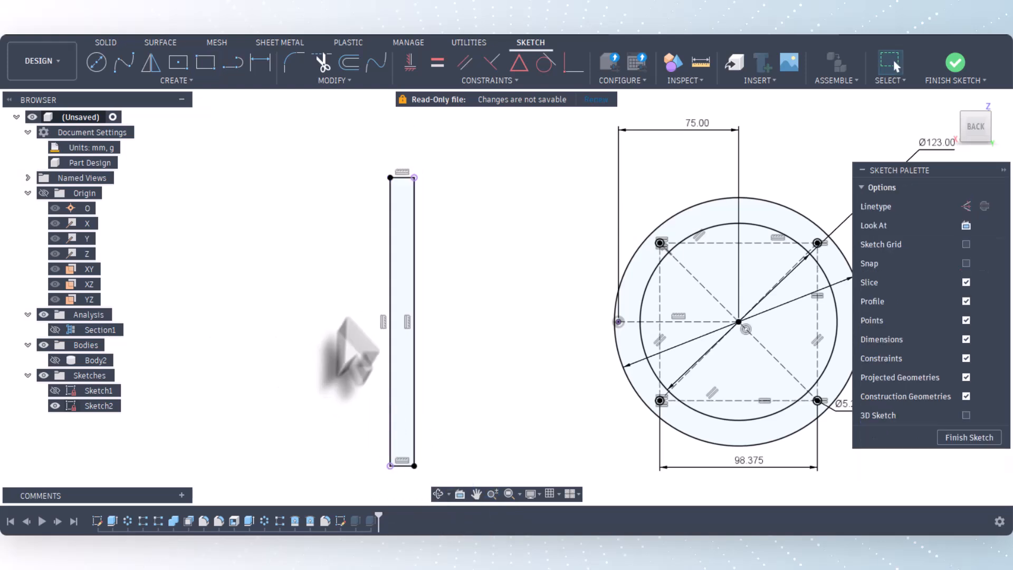
Step: Show Body2 again, orbit to view the box from the front corner, and finish the sketch
scroll(348, 306, down, 2)
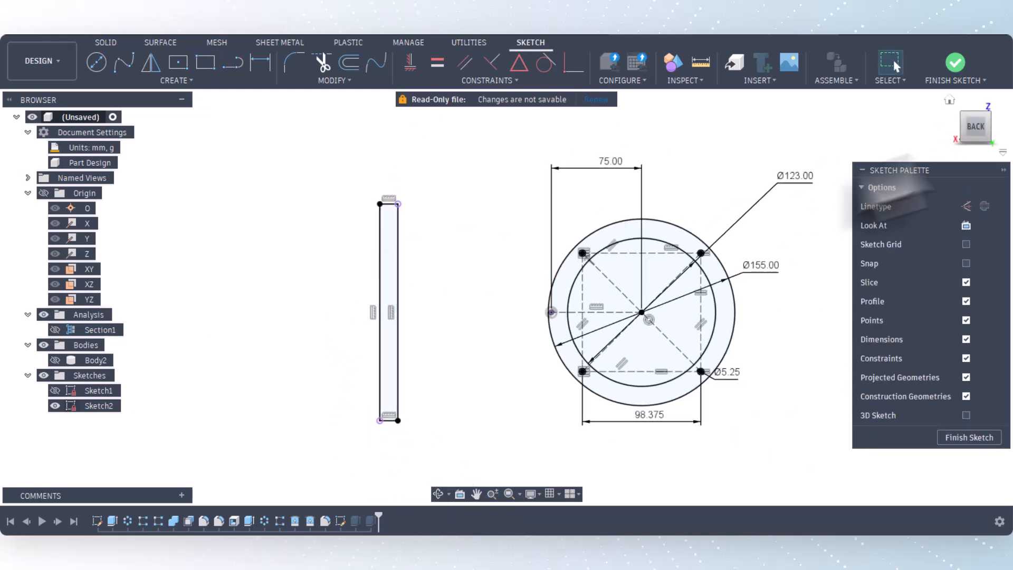
click(54, 360)
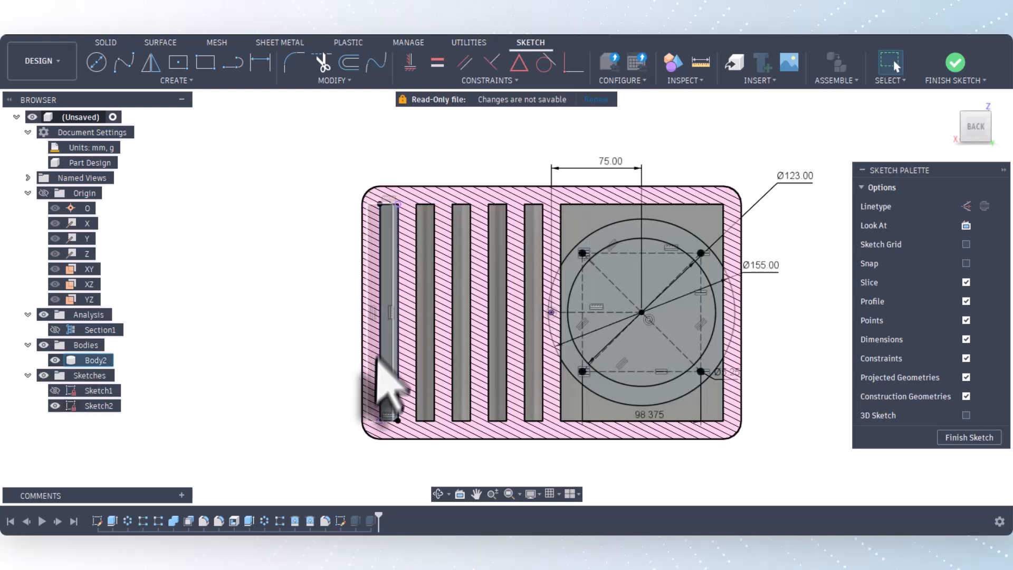
scroll(378, 354, down, 2)
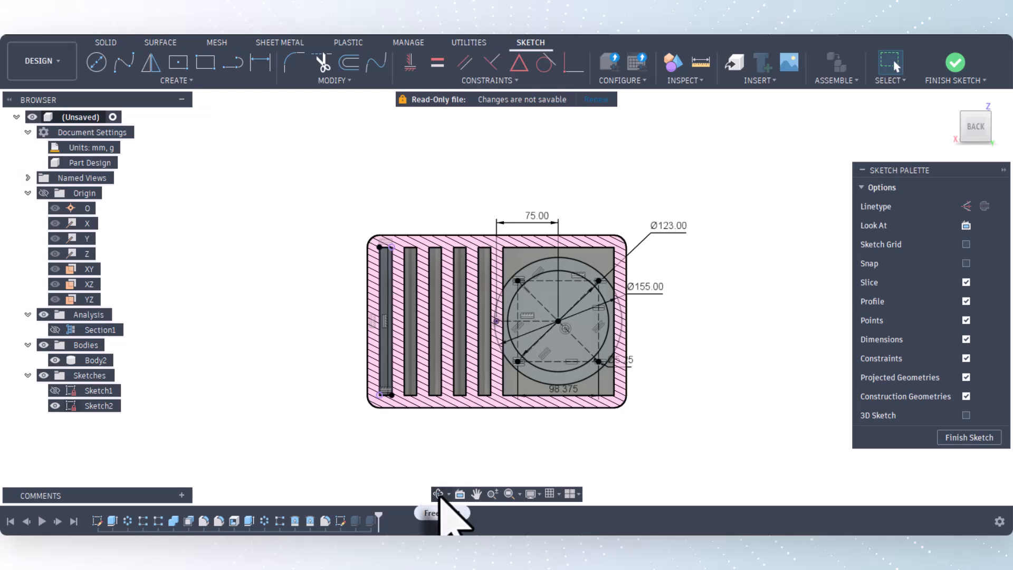
click(438, 494)
mouse_move(481, 339)
mouse_down()
mouse_move(501, 407)
mouse_move(592, 362)
mouse_move(547, 395)
mouse_move(611, 362)
mouse_move(656, 362)
mouse_move(640, 395)
mouse_move(629, 372)
mouse_move(649, 366)
mouse_up()
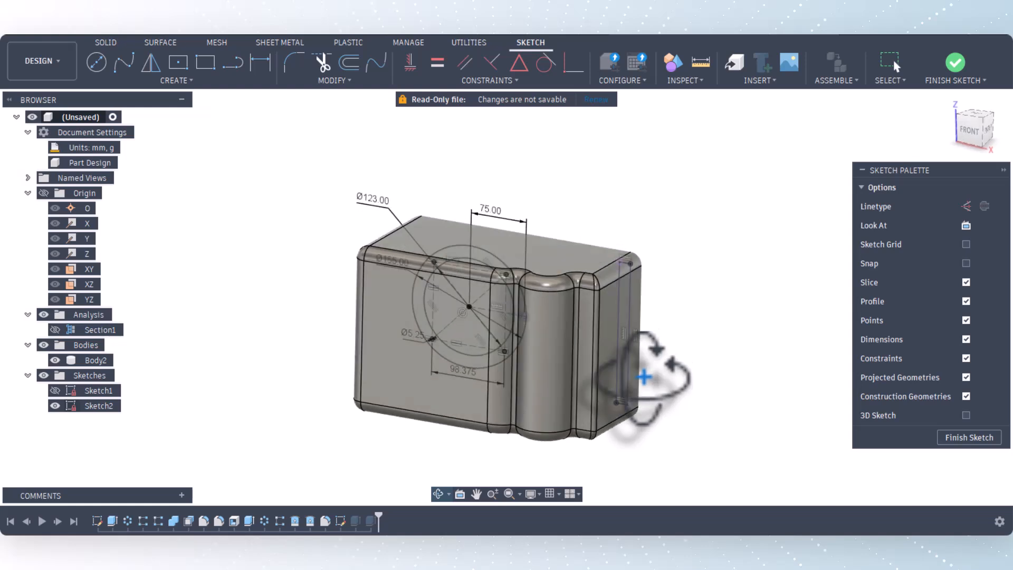
right_click(668, 337)
click(707, 345)
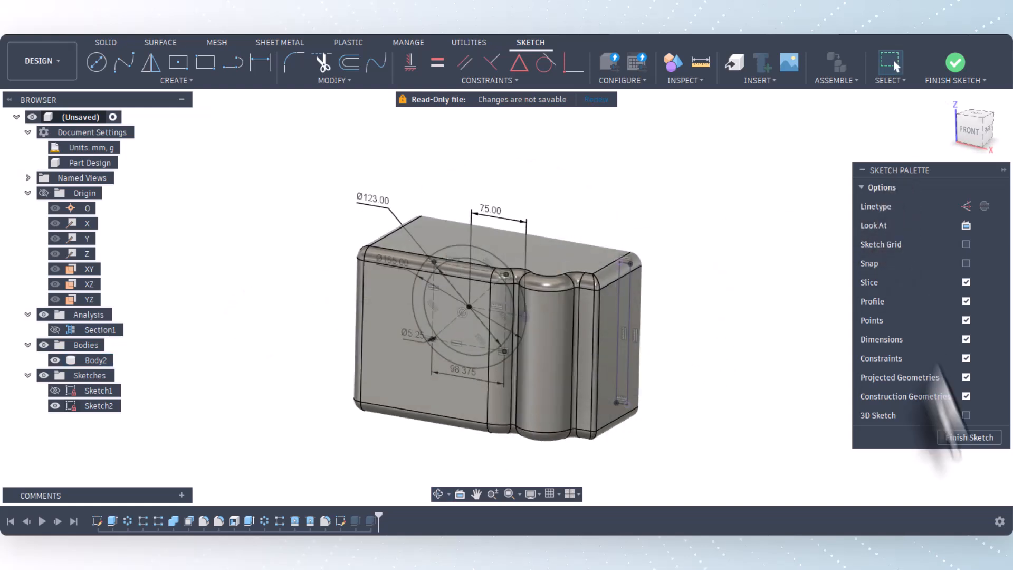
click(968, 437)
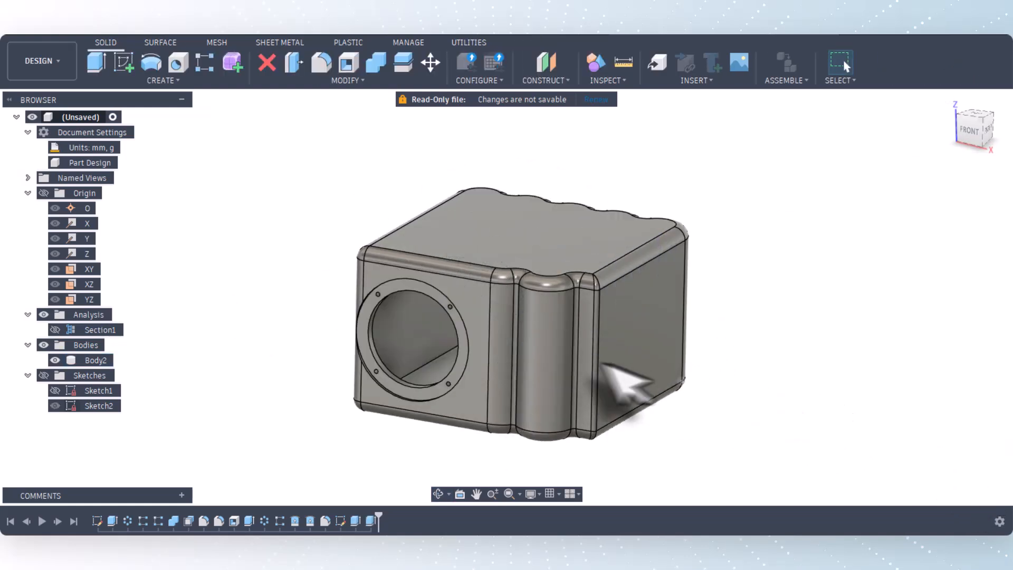
Step: Show Sketch2 and choose the narrow rectangle hidden inside the body as the Extrude profile
click(55, 406)
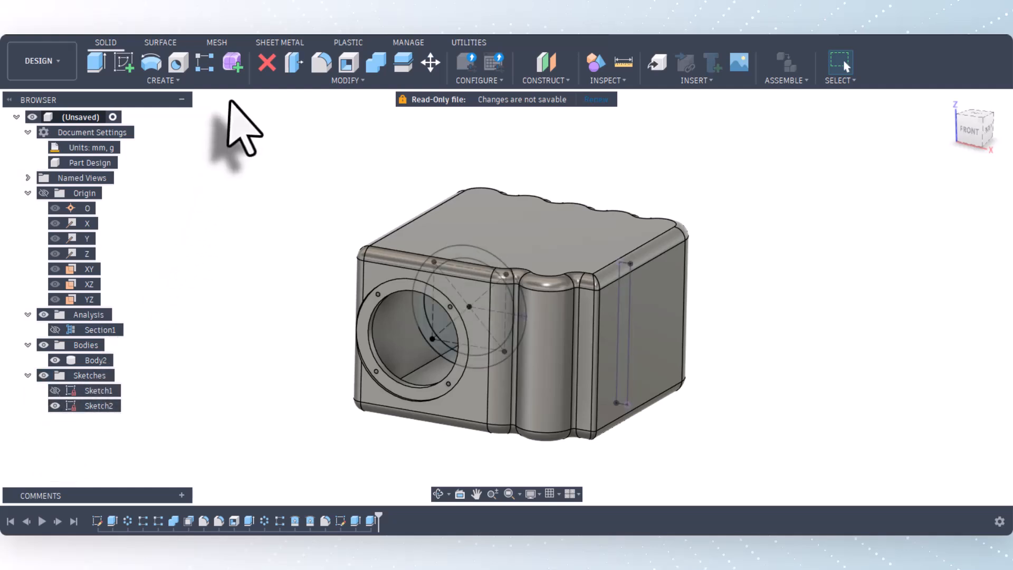
click(97, 63)
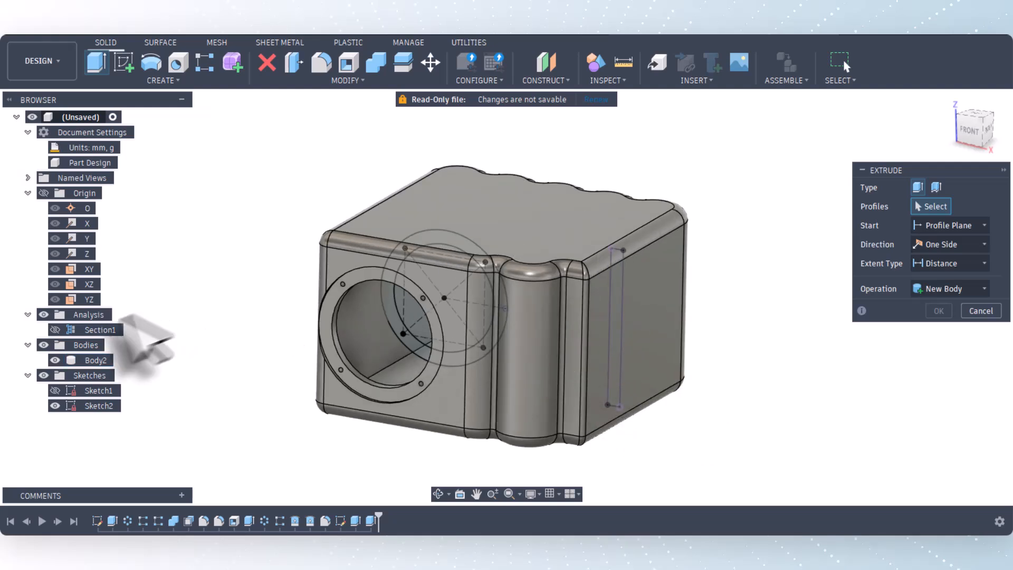
click(55, 330)
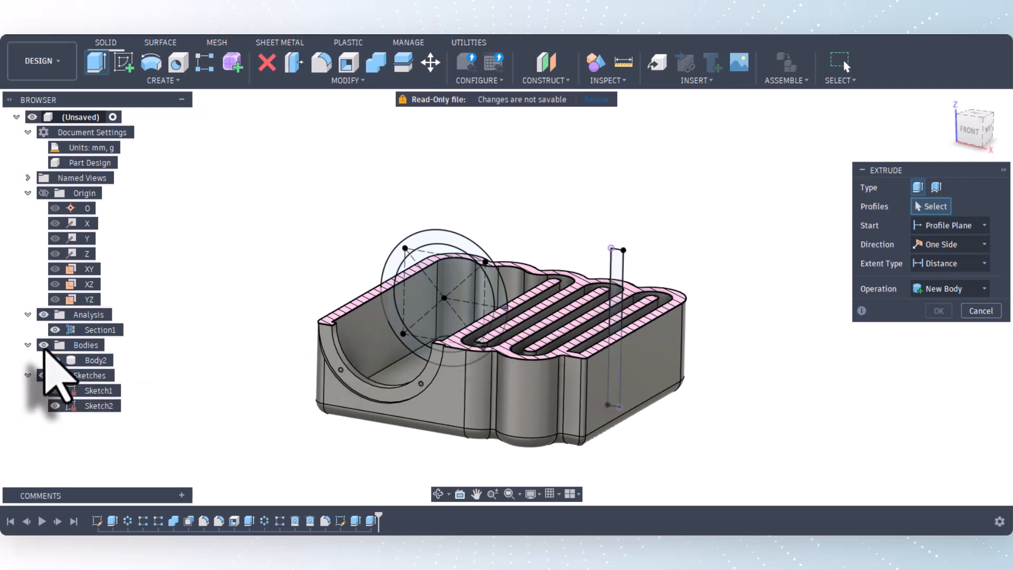
click(55, 330)
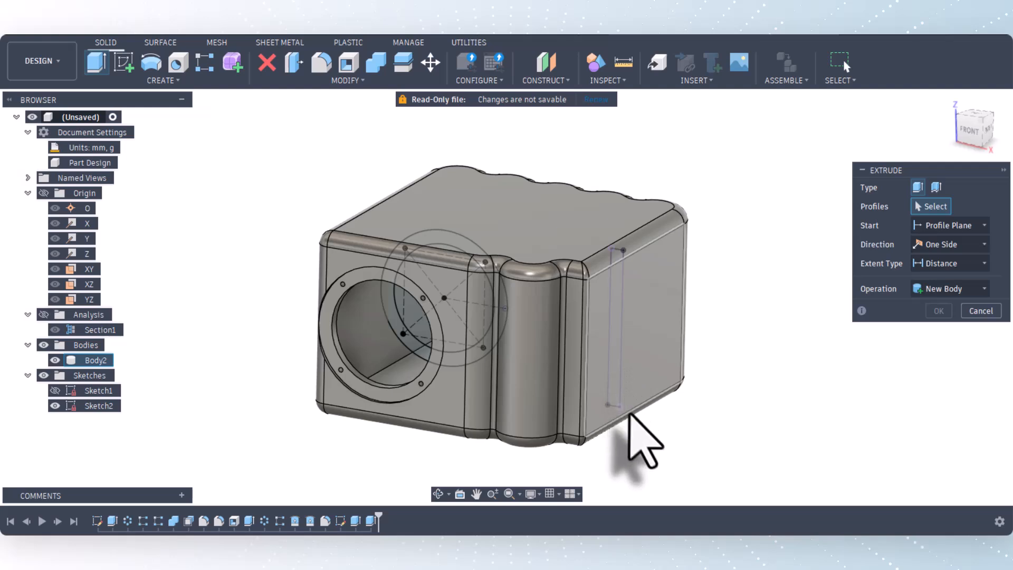
scroll(633, 428, up, 2)
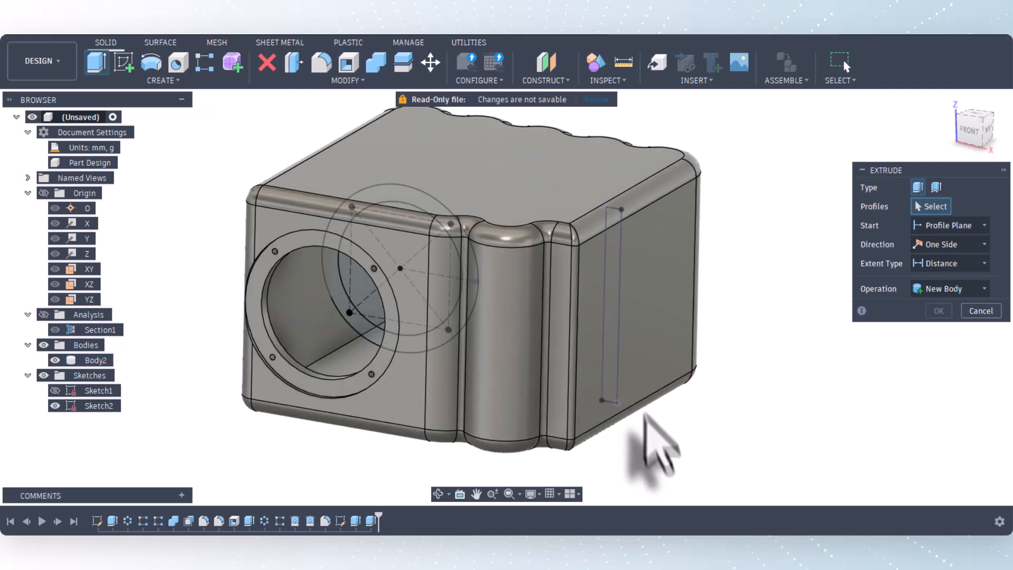
click(611, 317)
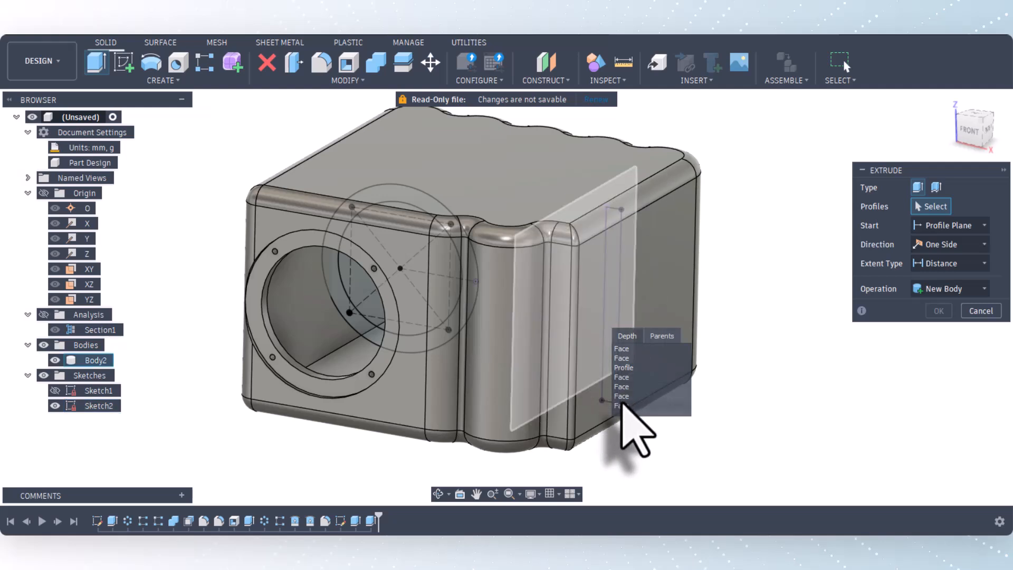
click(624, 368)
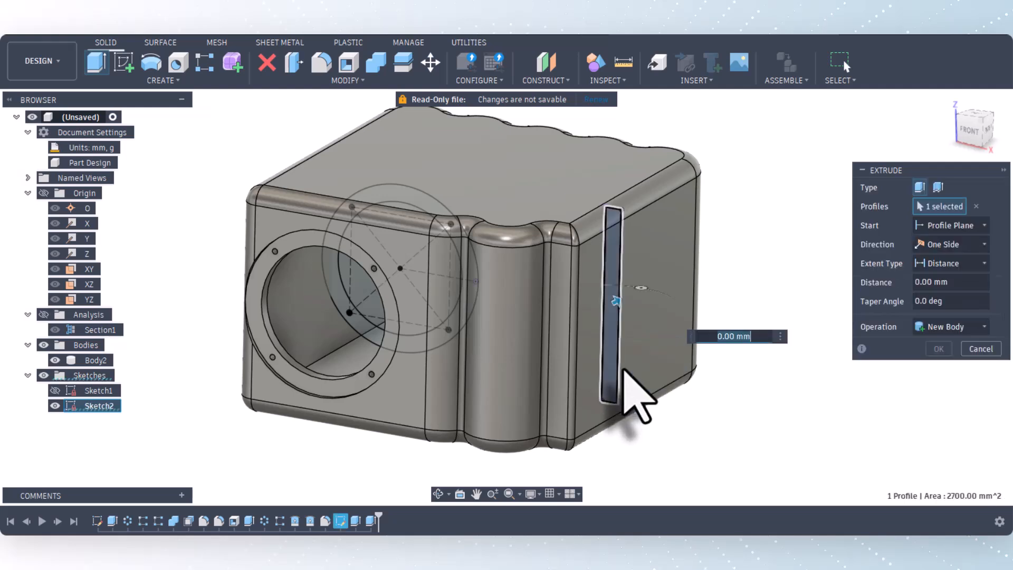
Step: Extrude the rectangle toward the front as a one-sided cut with the extent type All
drag(612, 304, 502, 363)
scroll(554, 306, down, 3)
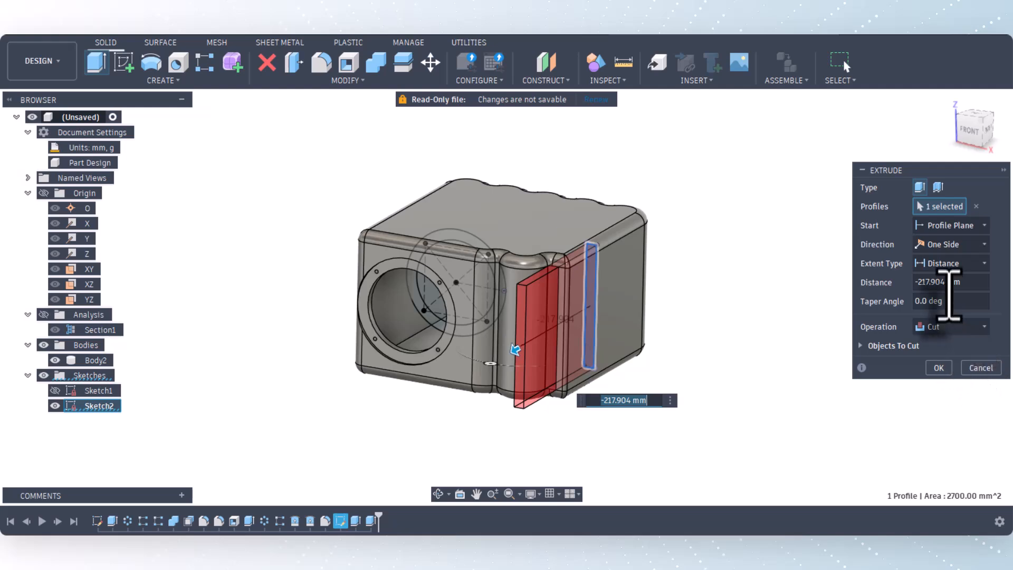
click(946, 247)
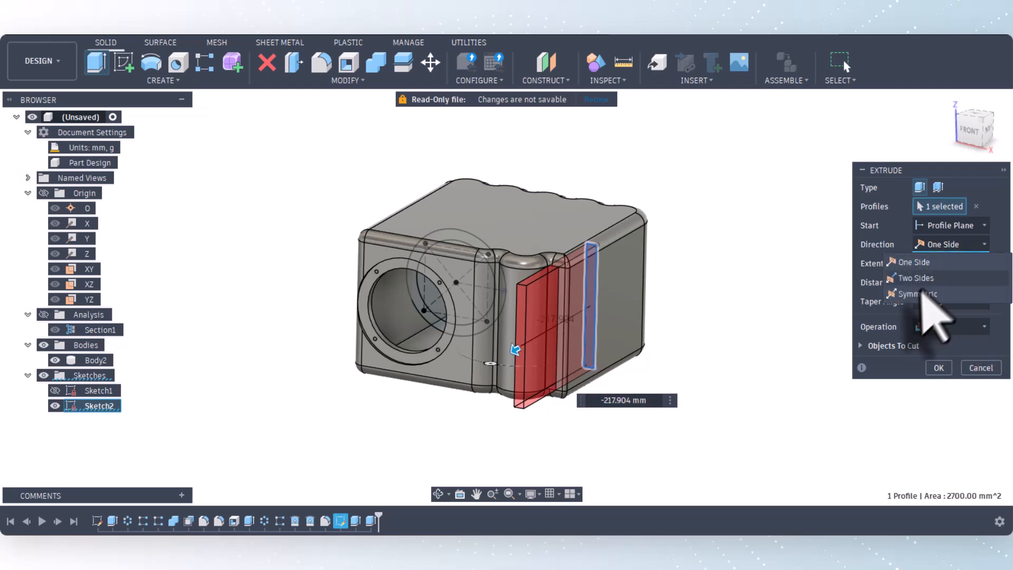
click(939, 248)
click(954, 267)
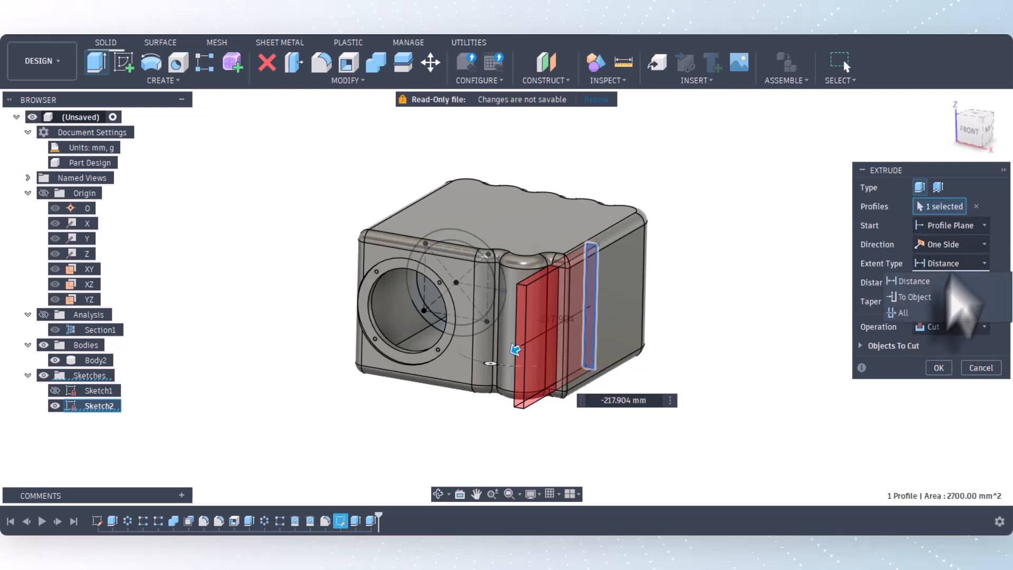
click(910, 313)
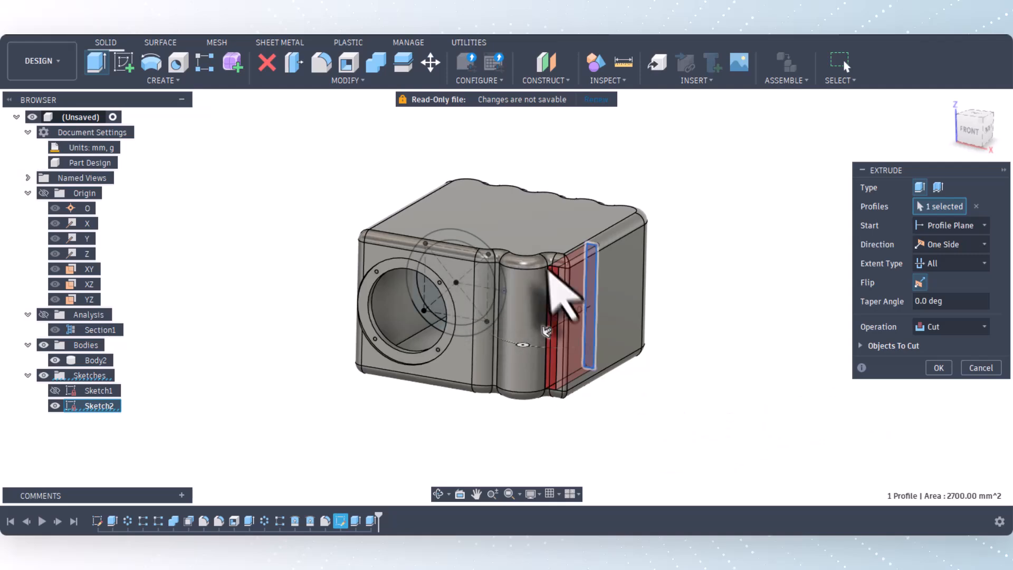
click(939, 368)
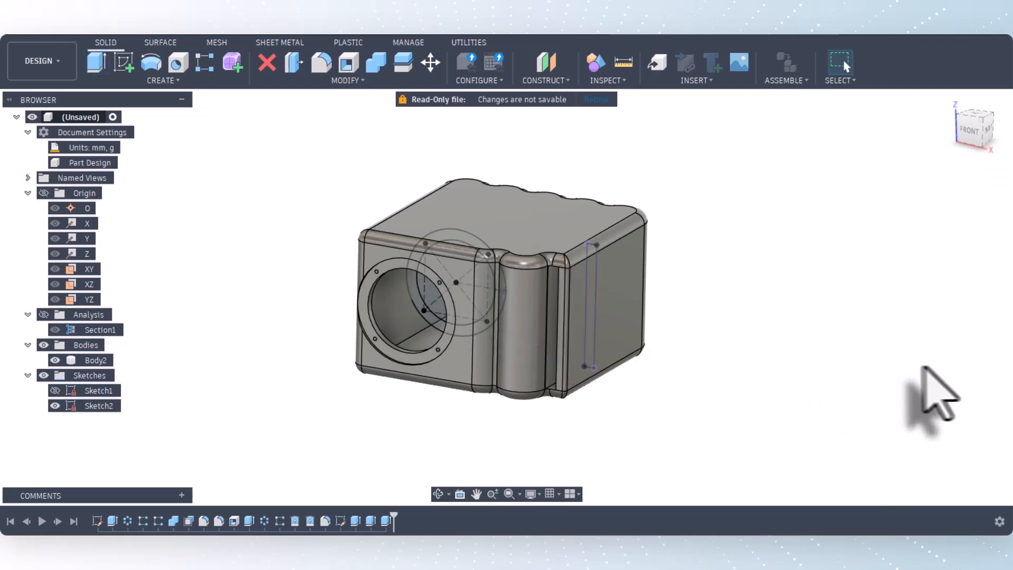
Step: Check the outermost channel's new opening at the front corner up close and hide Sketch2
scroll(538, 274, up, 5)
scroll(554, 452, down, 4)
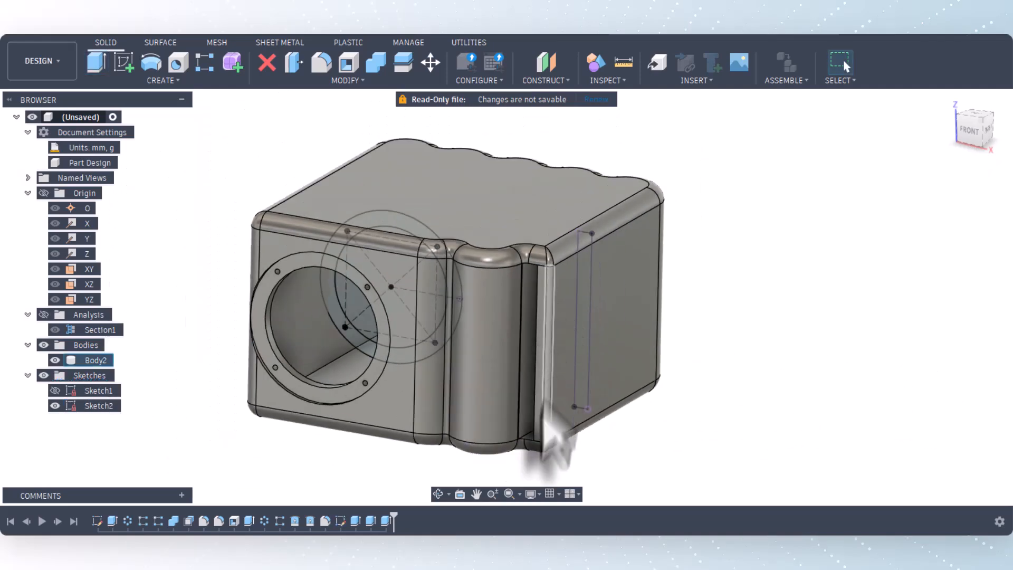
scroll(542, 464, up, 6)
scroll(543, 458, down, 6)
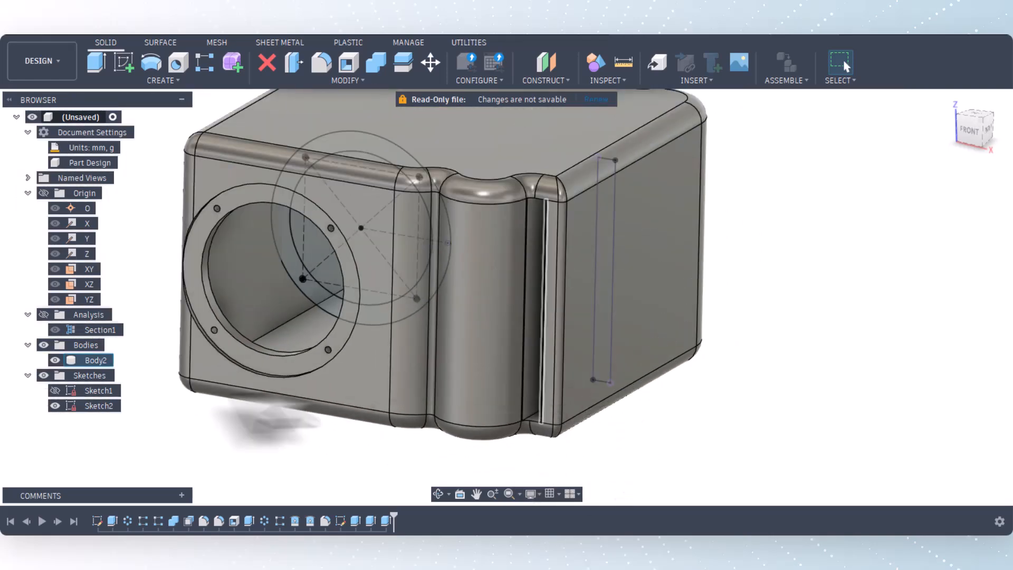
click(55, 406)
scroll(665, 465, down, 3)
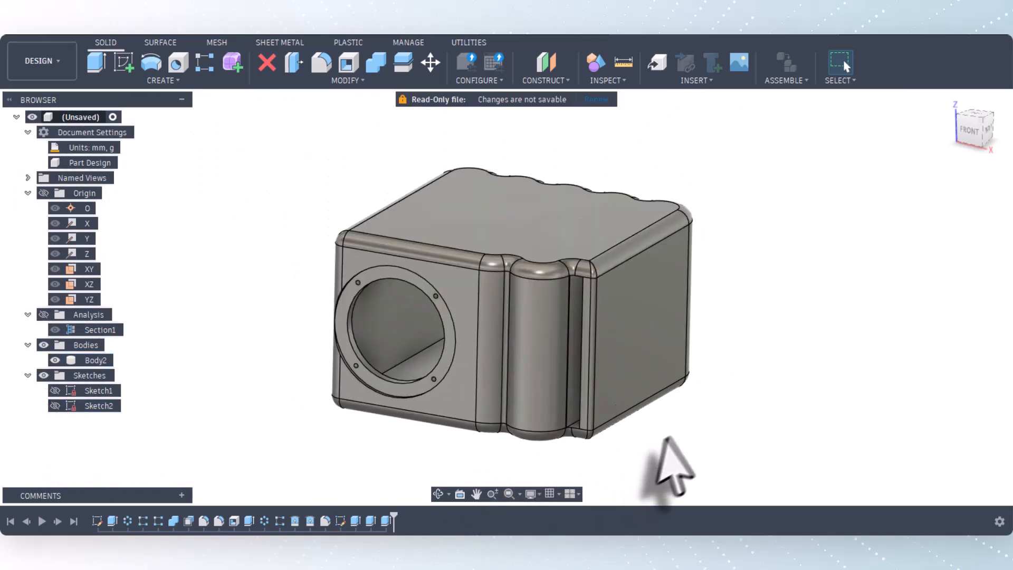